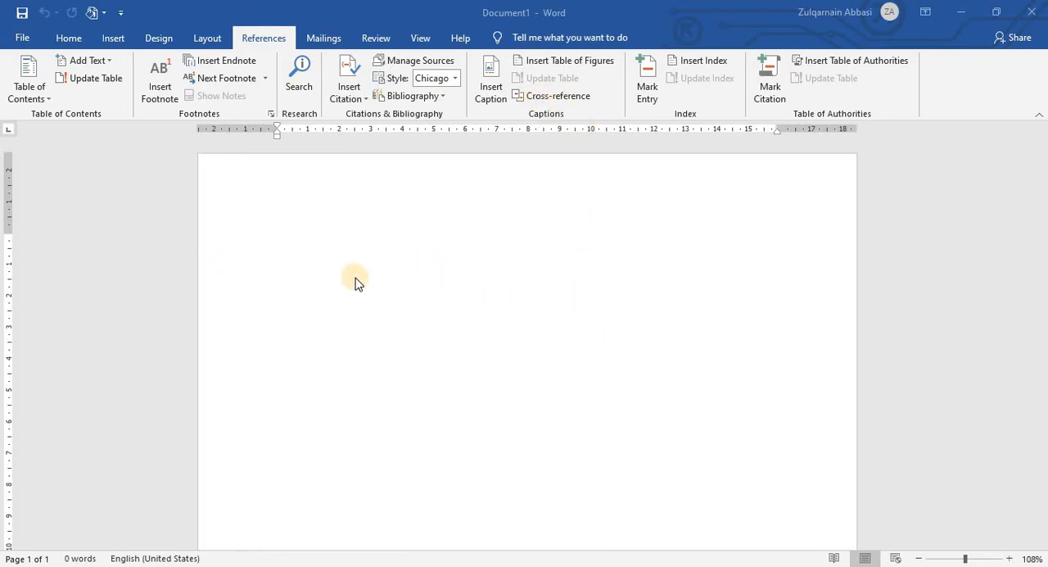
Step: Fill the blank document with sample paragraphs by entering the formula =rand()
scroll(450, 315, down, 1)
scroll(548, 335, up, 1)
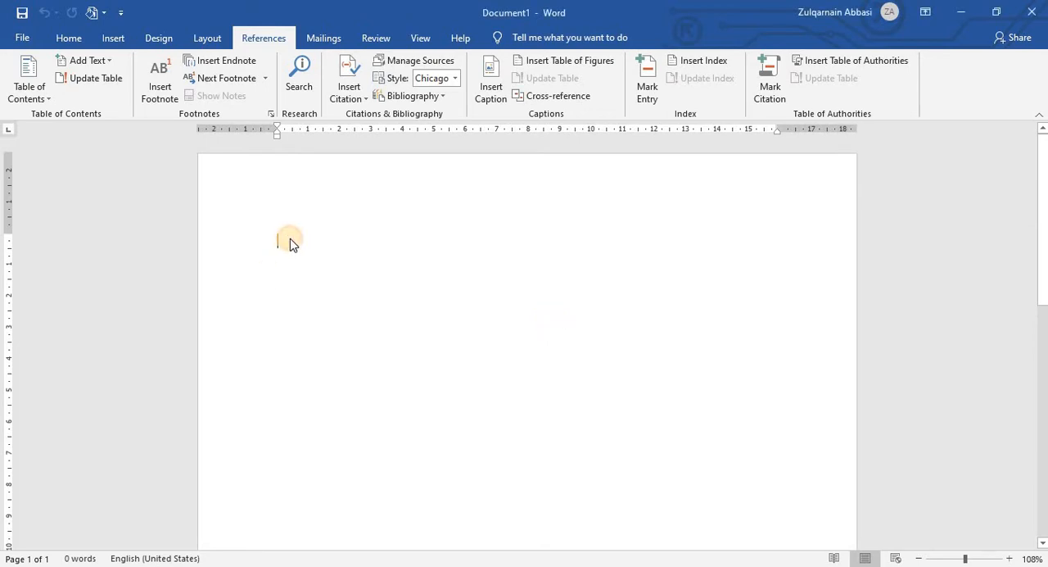
text(=()
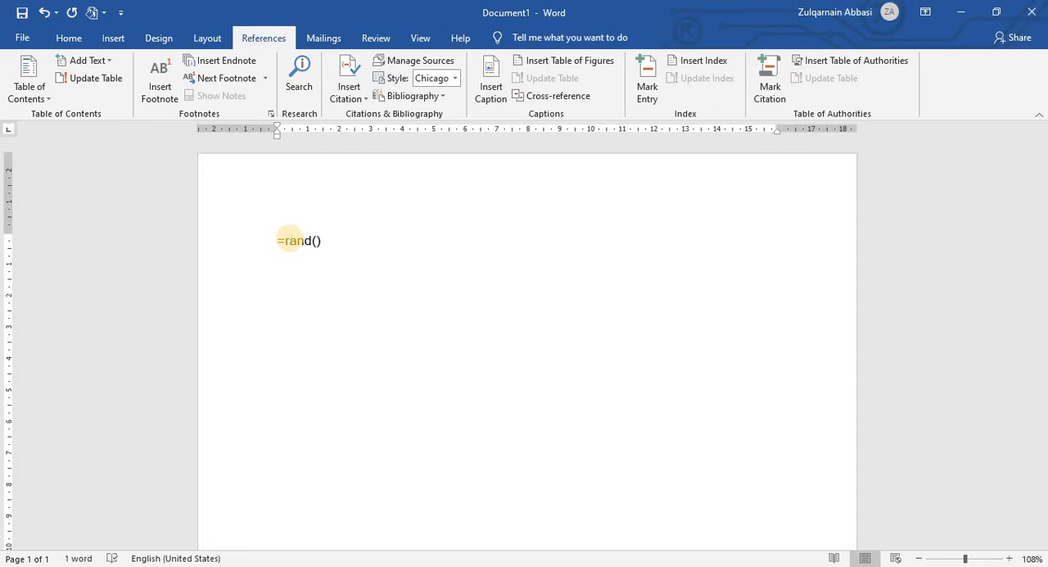
key(Return)
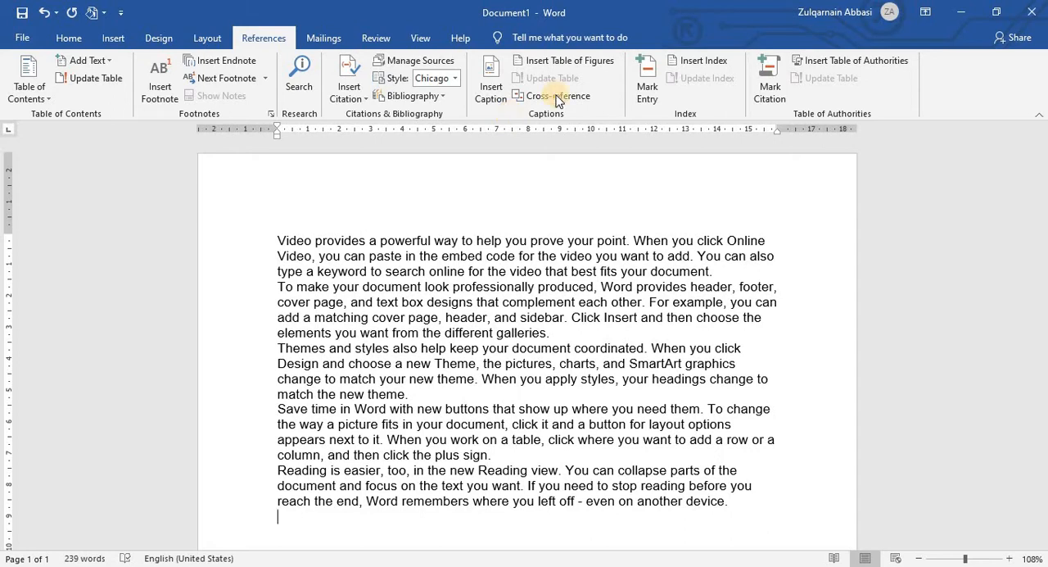
click(277, 239)
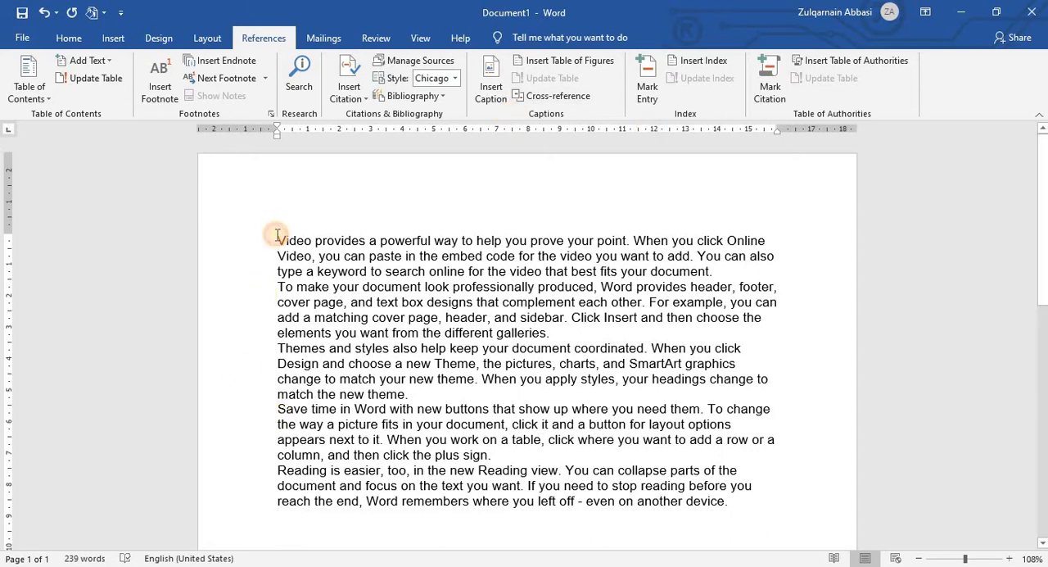
click(497, 97)
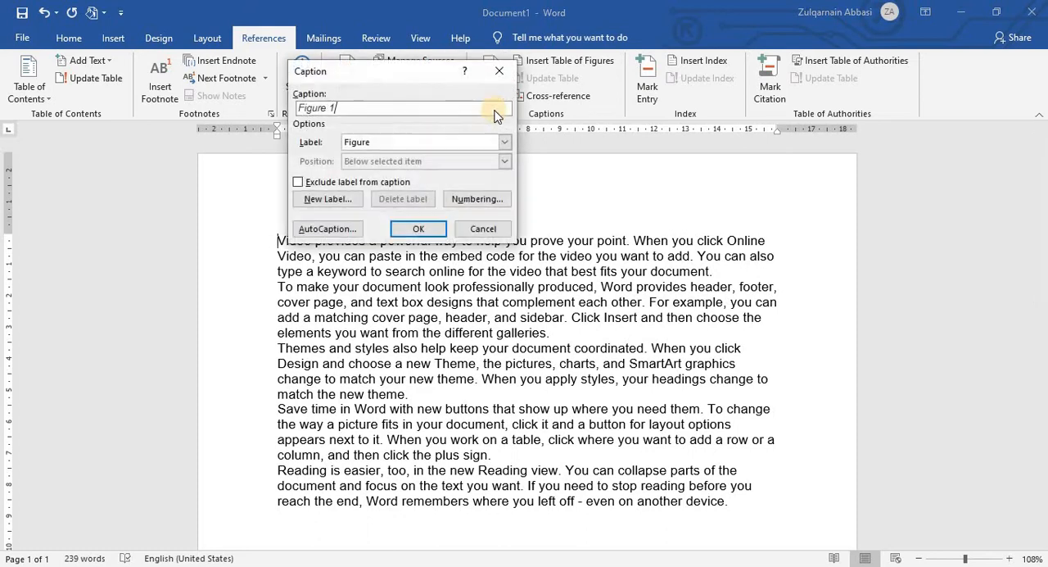
drag(402, 73, 665, 103)
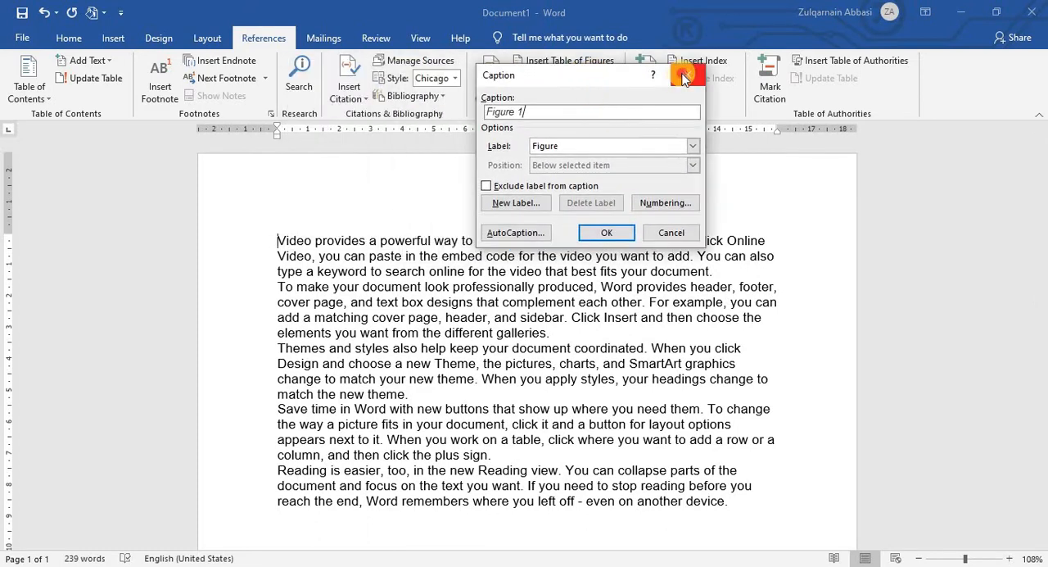
click(683, 75)
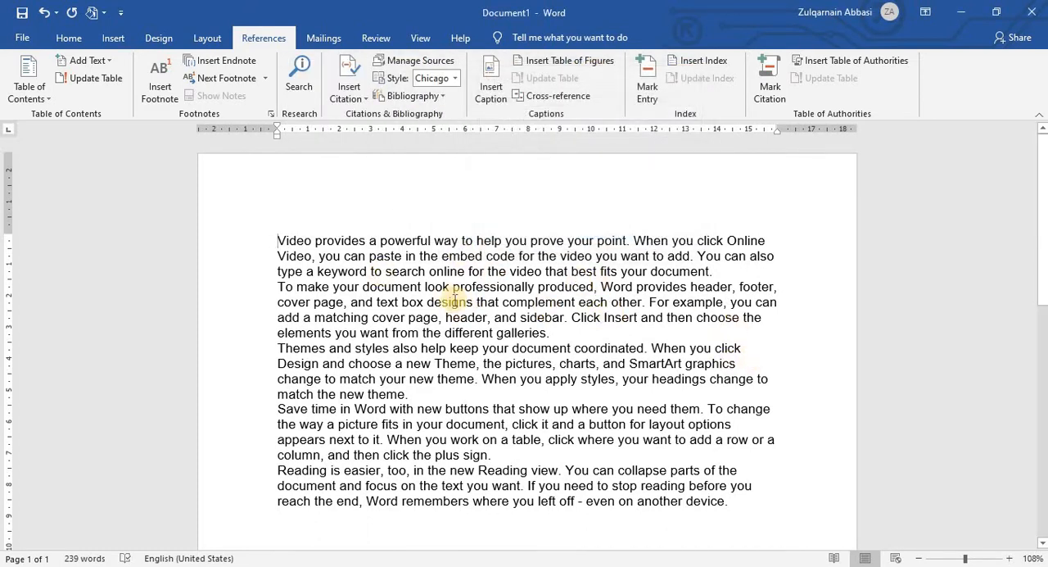
Step: Separate the five sample paragraphs from one another with a blank line after each of the first four
click(720, 271)
key(Return)
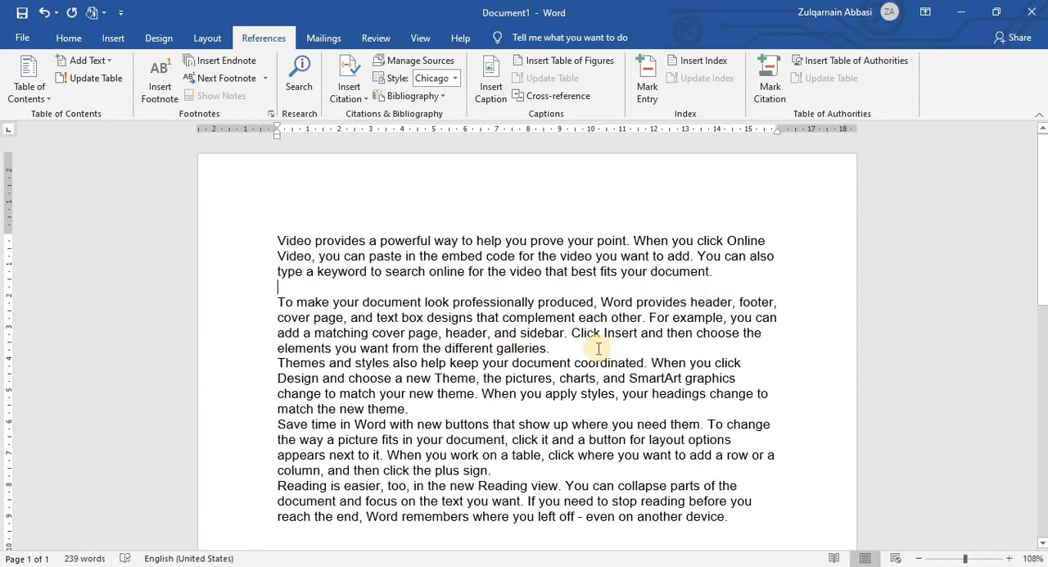
click(599, 348)
key(Return)
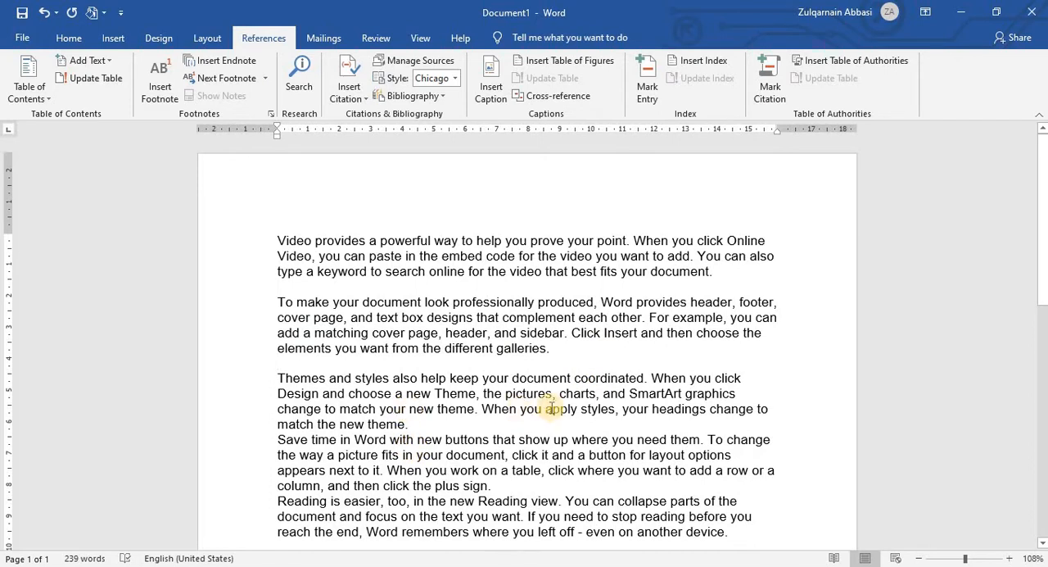
click(443, 421)
key(Return)
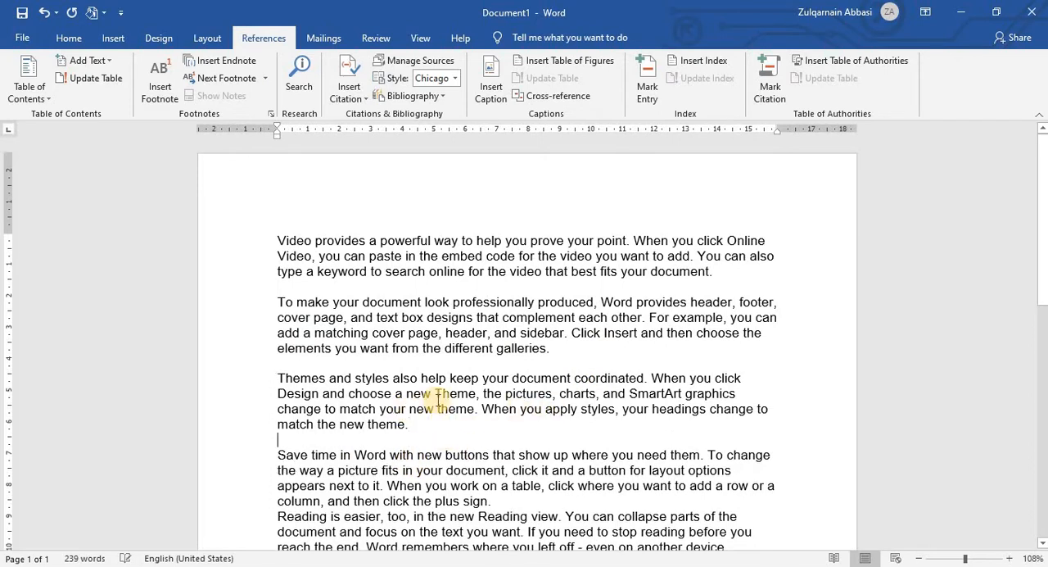
scroll(475, 245, down, 4)
click(491, 305)
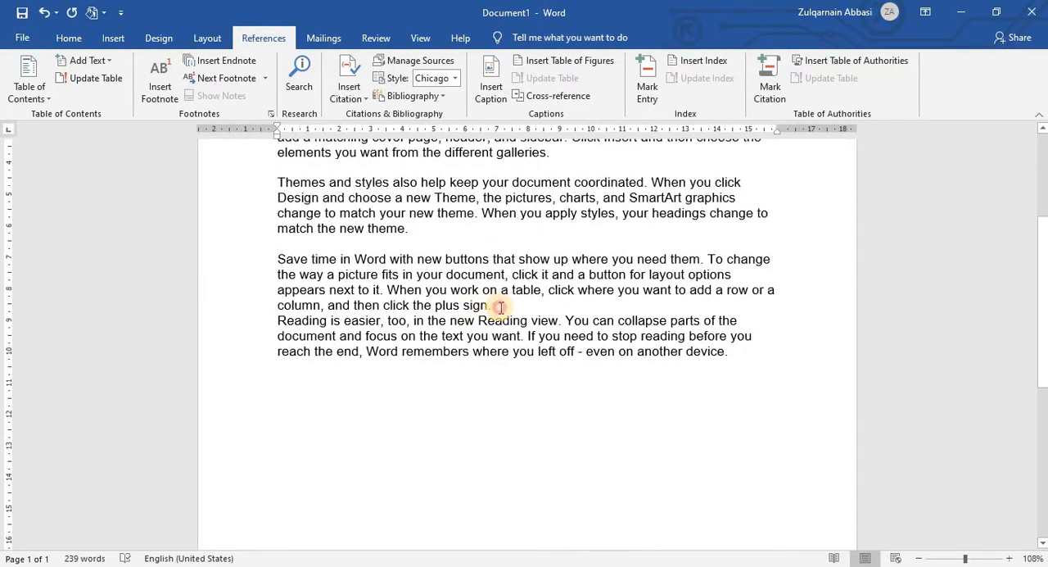
key(Return)
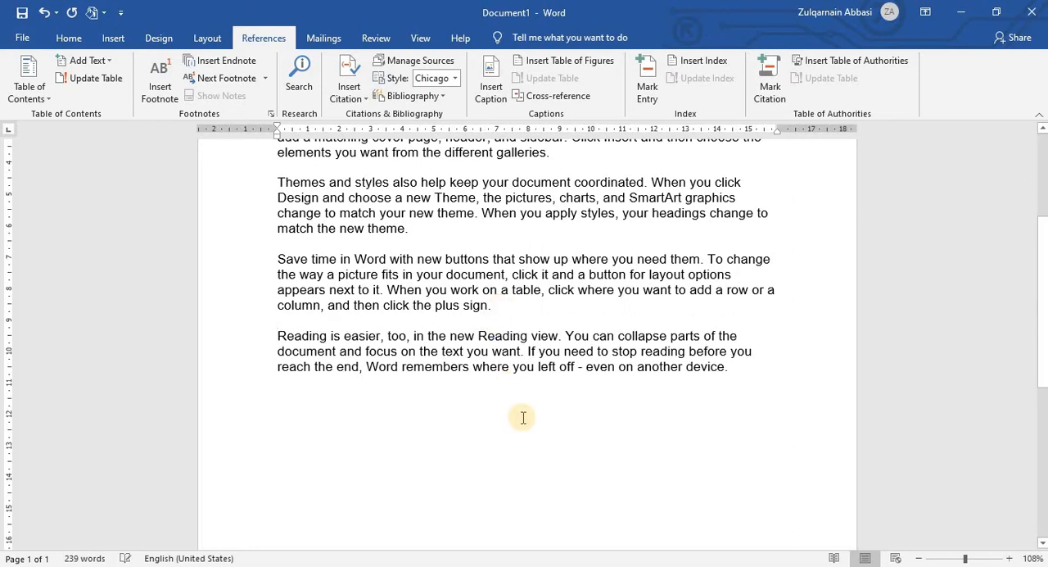
scroll(519, 411, up, 4)
scroll(519, 409, down, 2)
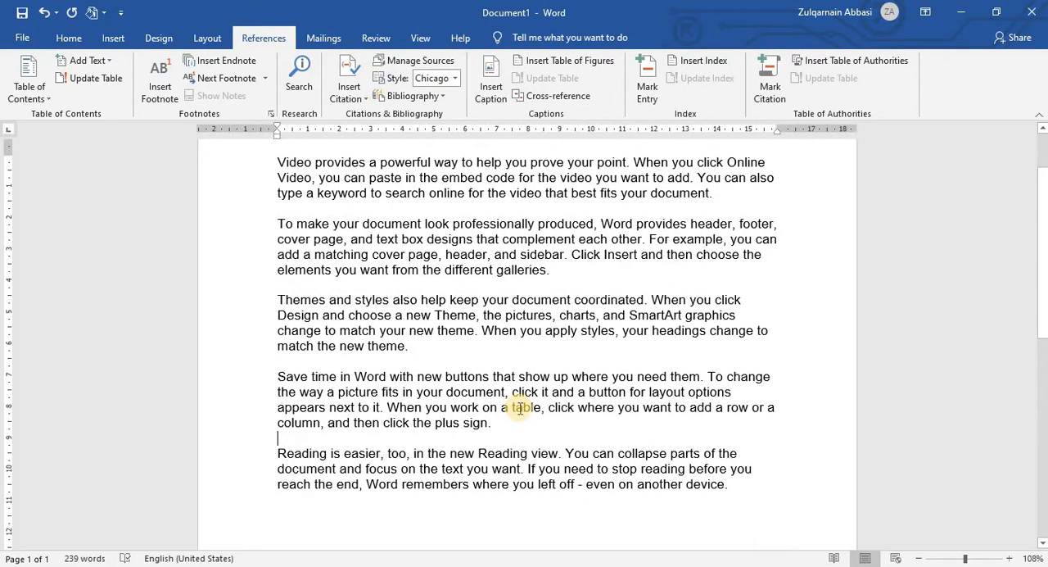
scroll(518, 406, up, 2)
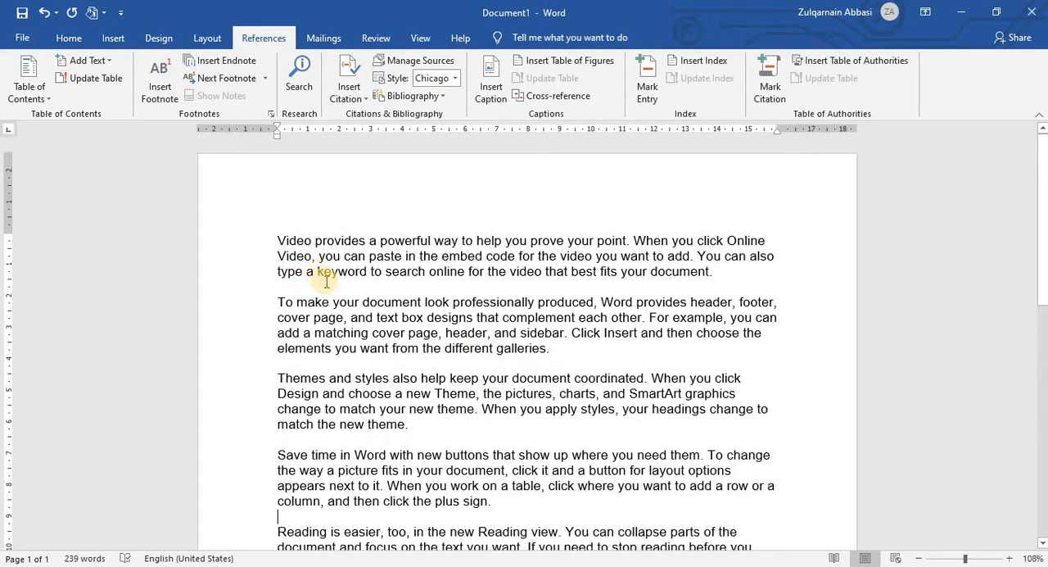
scroll(316, 369, down, 6)
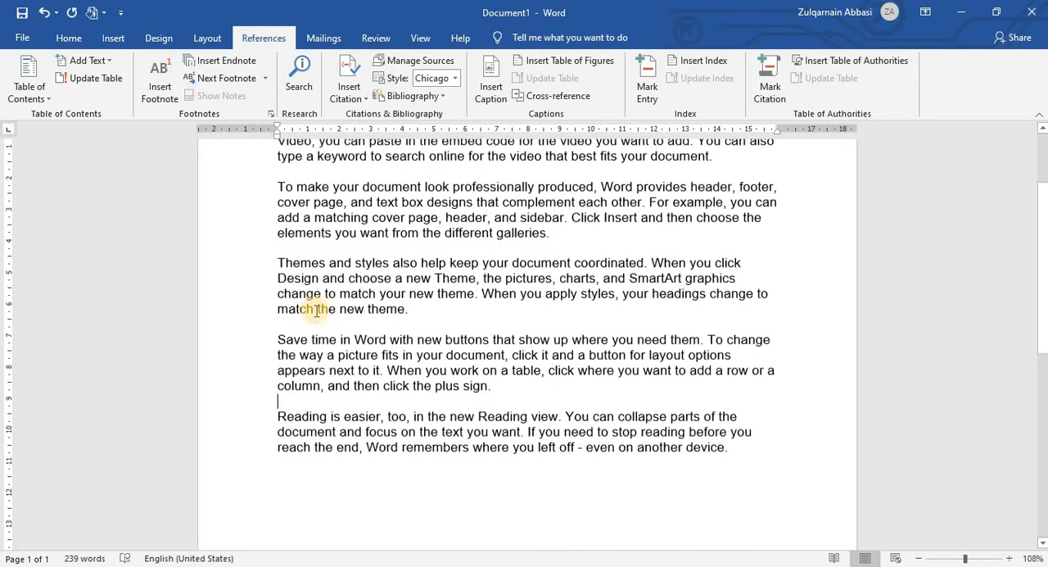
scroll(316, 312, up, 6)
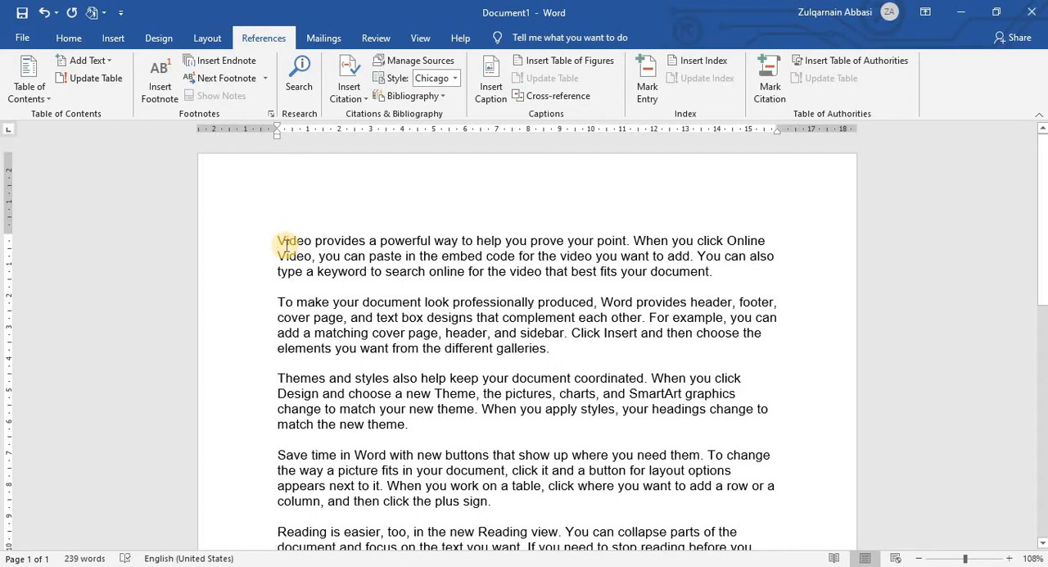
key(Tab)
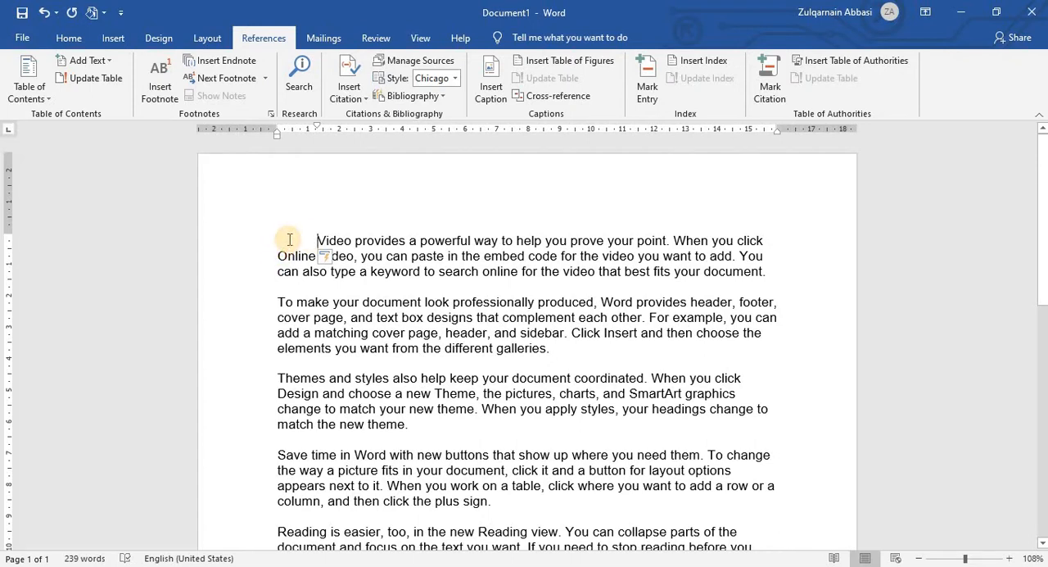
key(BackSpace)
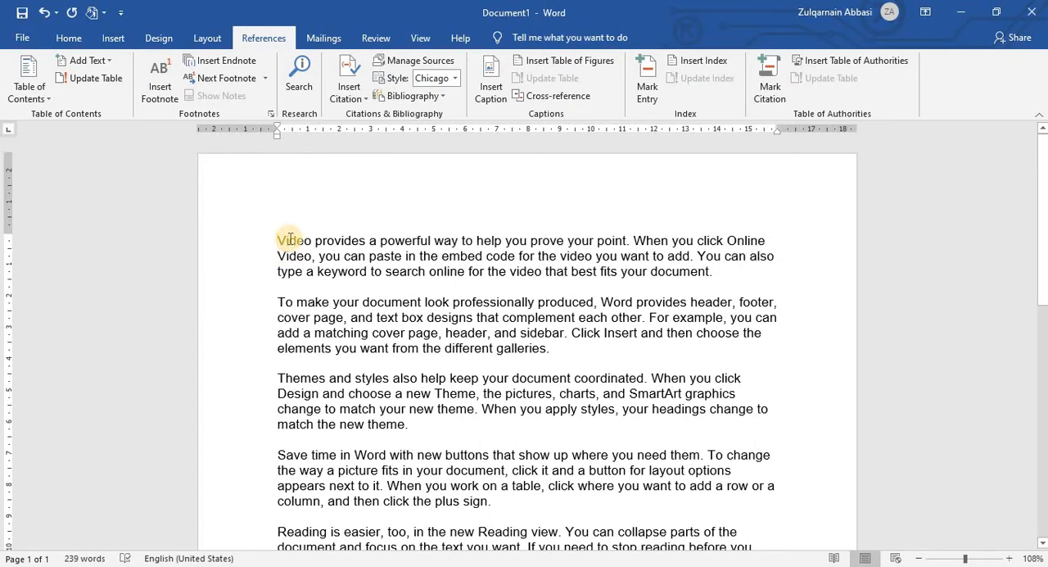
Step: Insert the caption Figure 1 at the beginning of the first paragraph
click(276, 237)
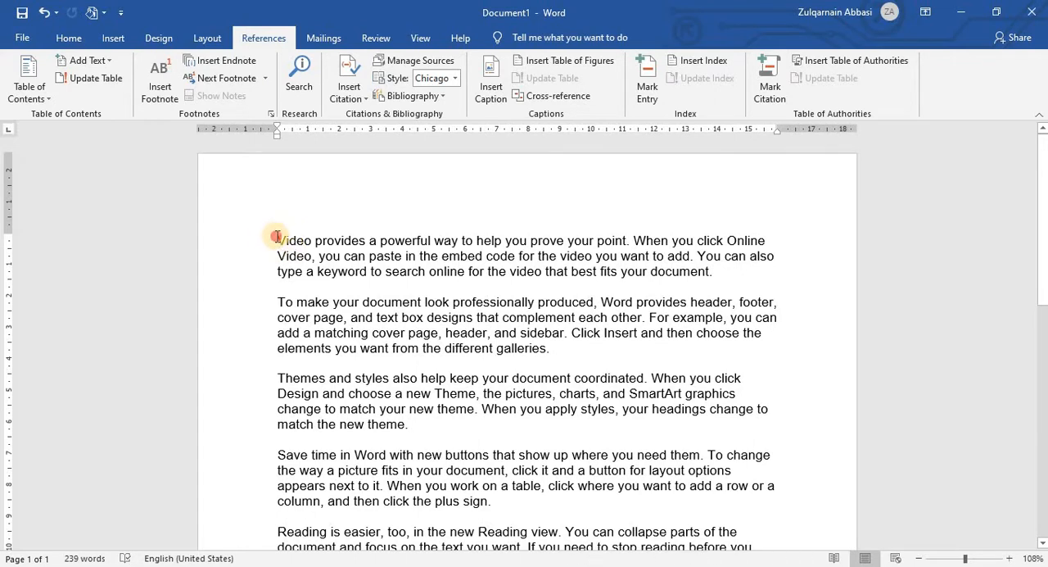
click(490, 103)
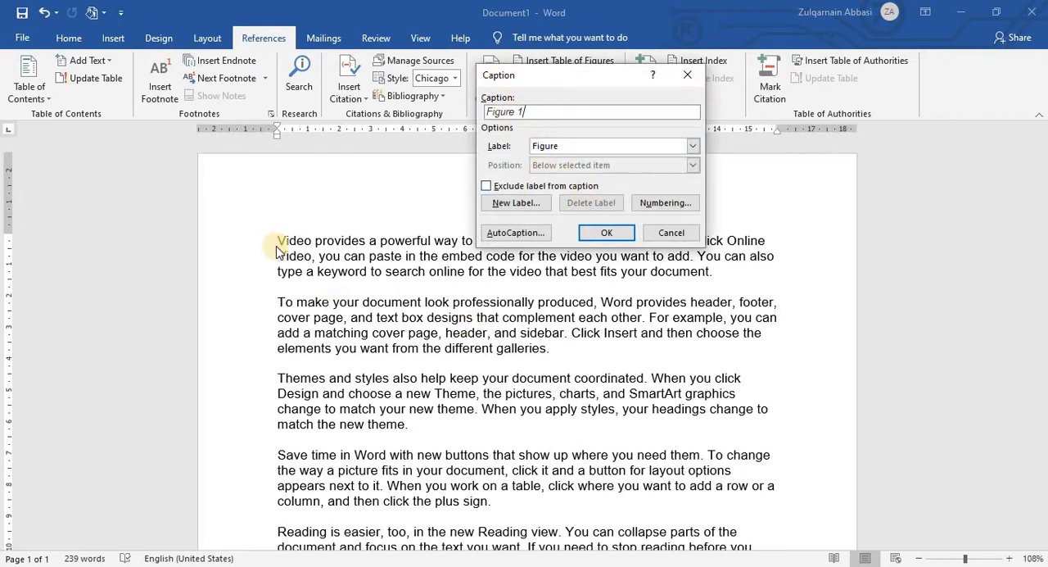
click(606, 232)
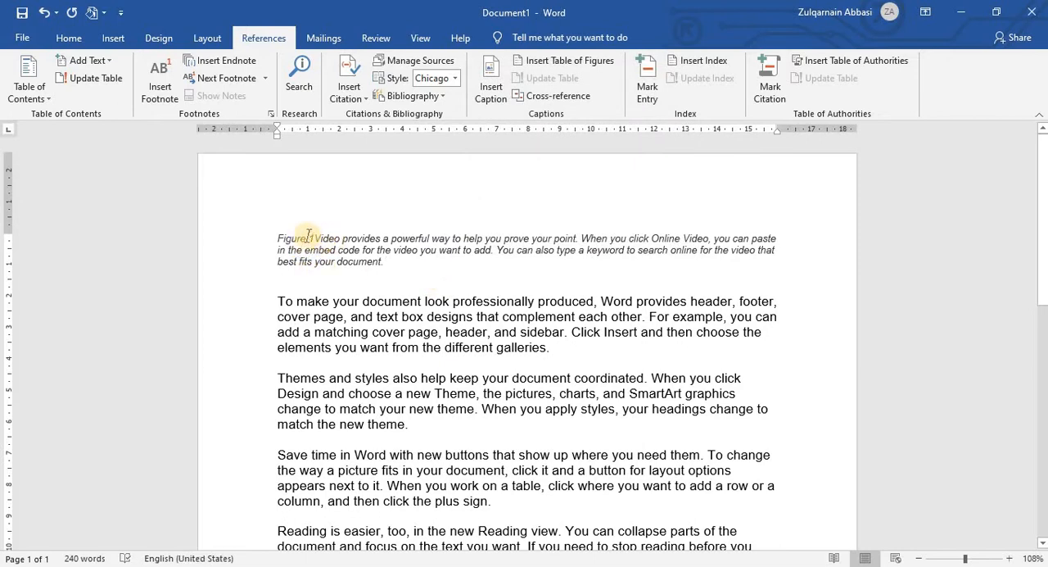
click(317, 240)
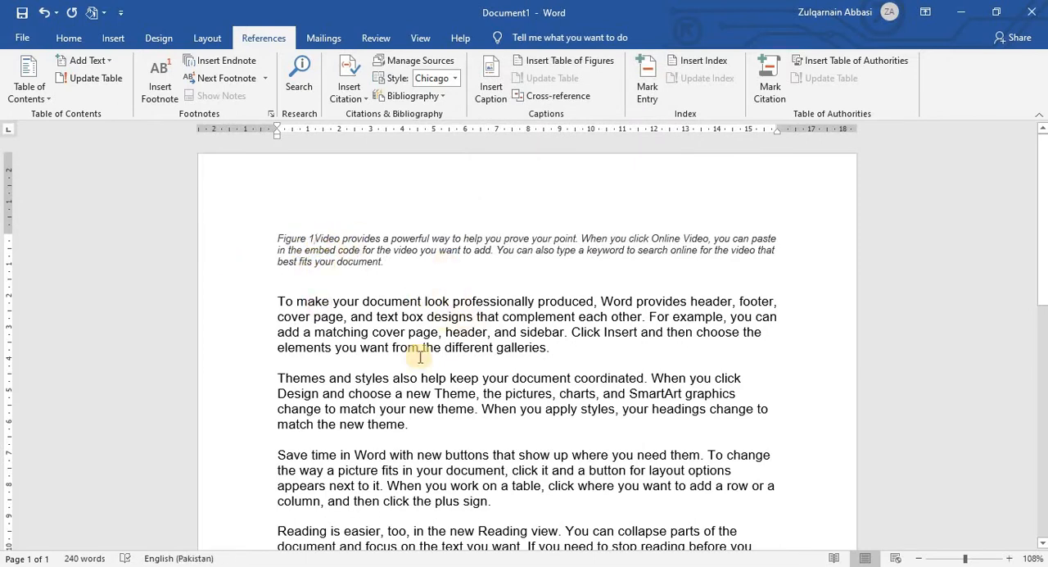
Step: Insert the captions Figure 2 and Figure 3 at the beginning of the second and third paragraphs
click(275, 304)
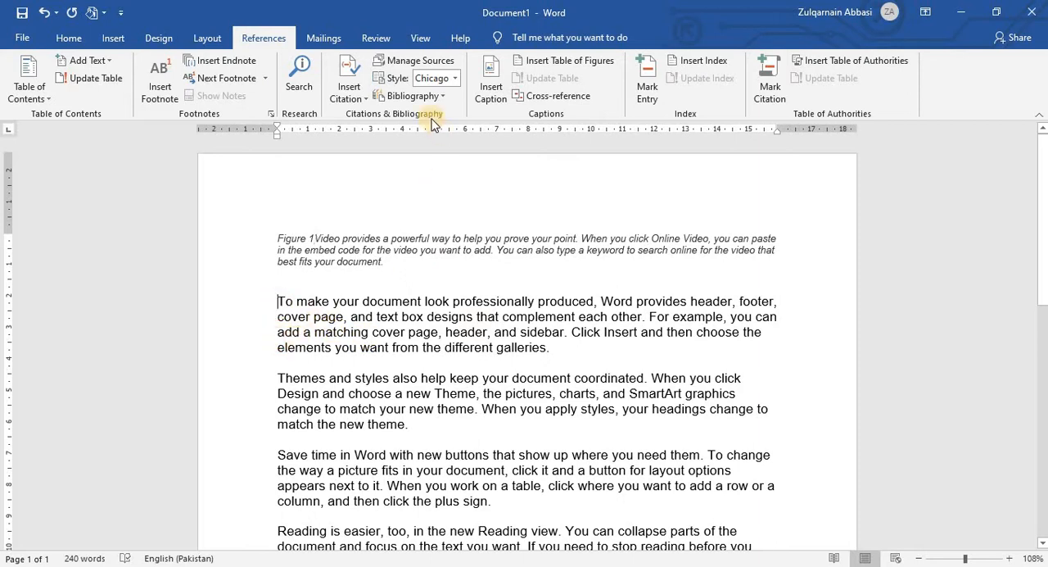
click(491, 82)
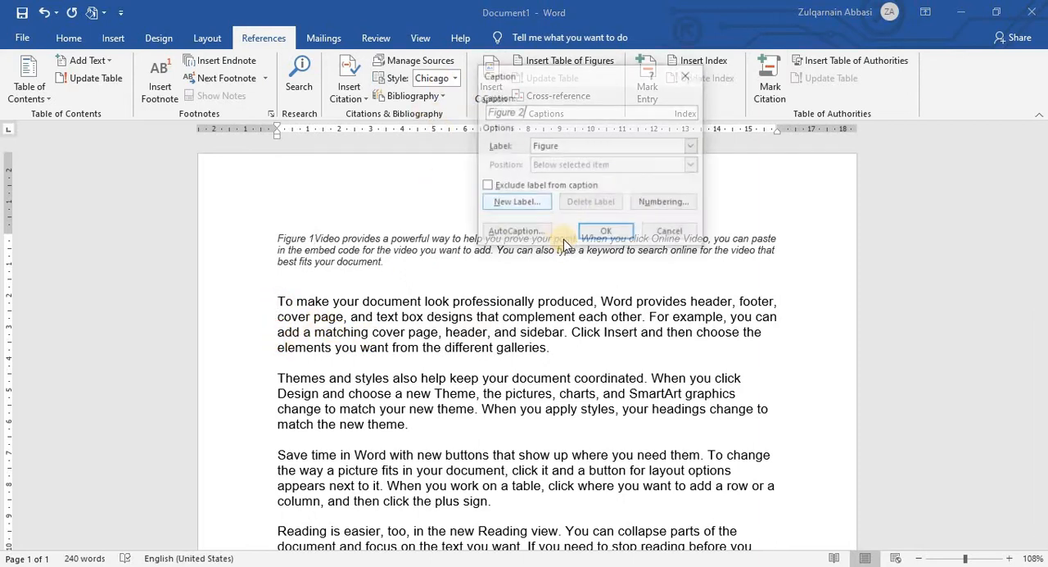
click(610, 231)
scroll(496, 283, down, 2)
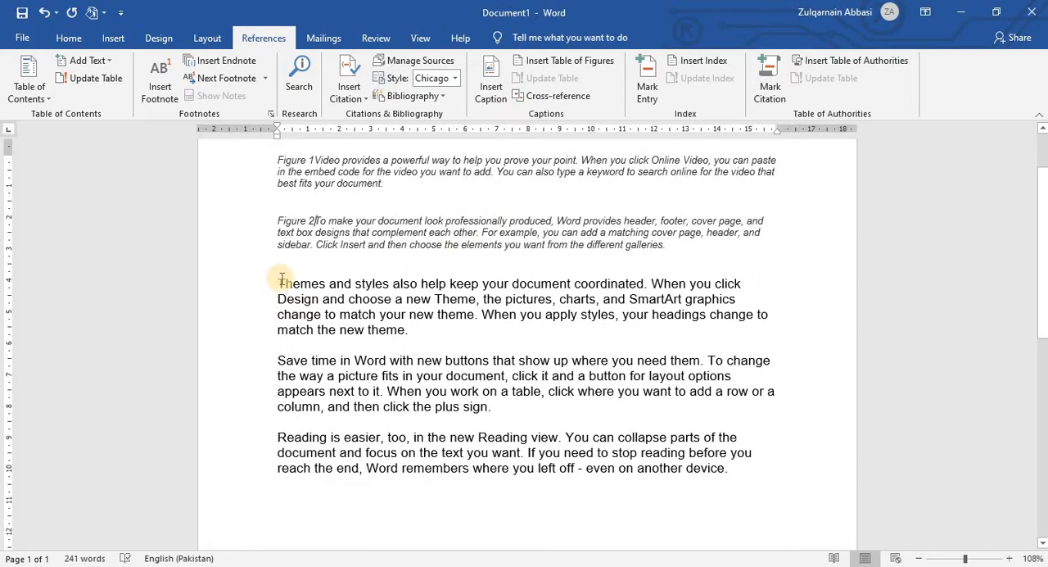
click(276, 283)
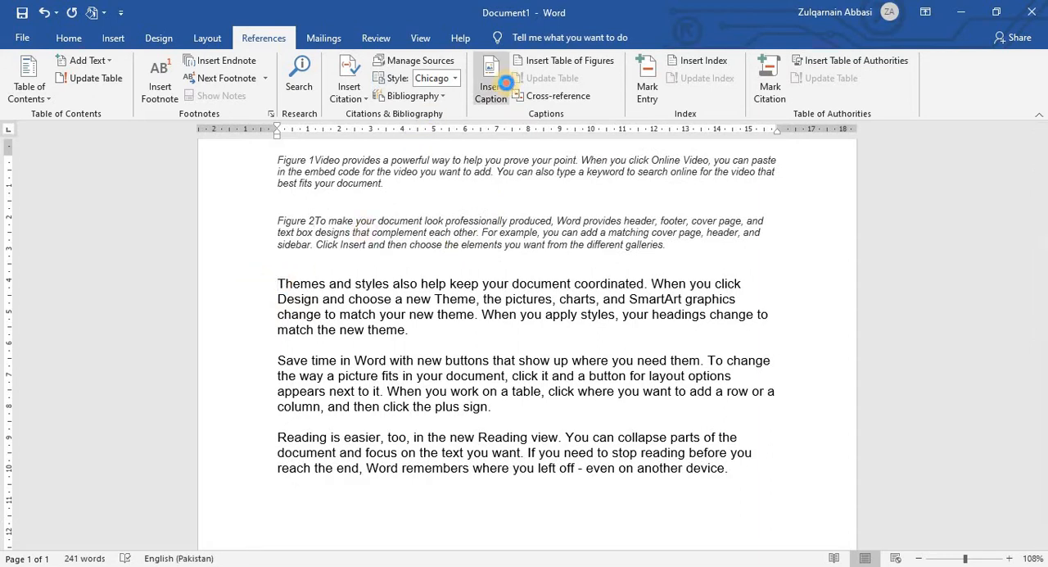
click(491, 85)
key(Return)
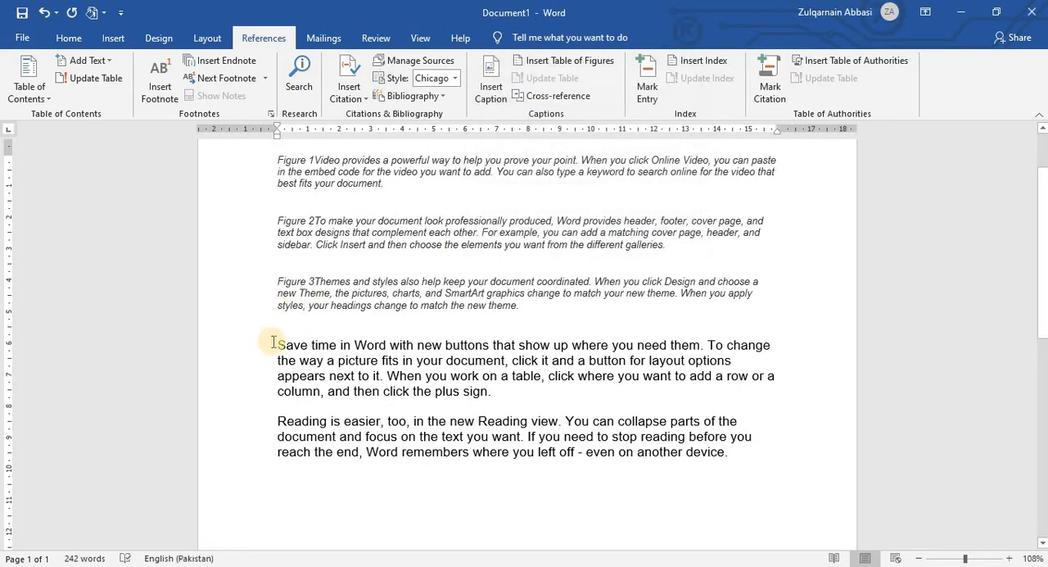
Step: Insert the captions Figure 4 and Figure 5 at the beginning of the fourth and fifth paragraphs
click(279, 344)
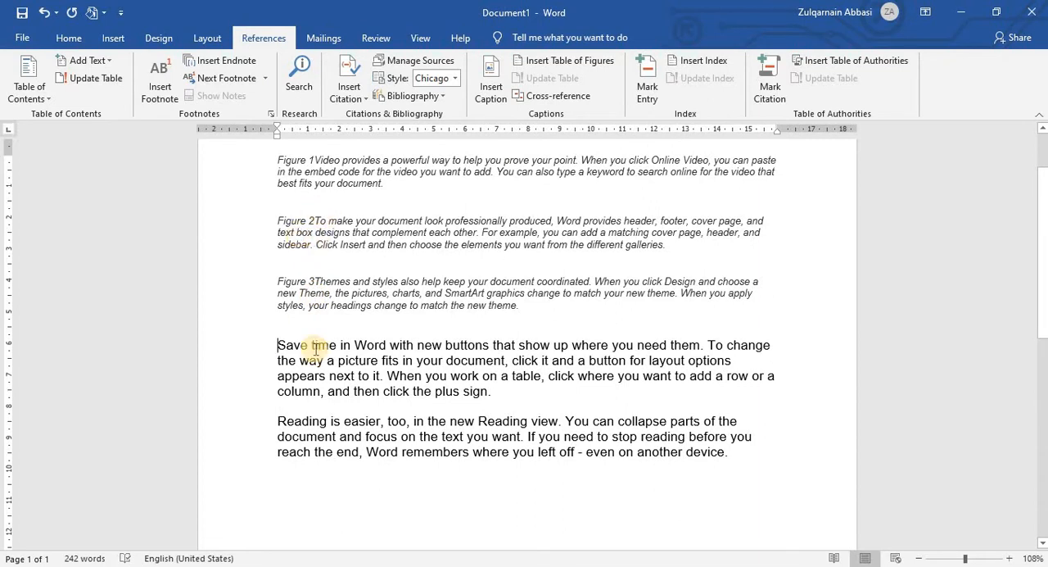
click(492, 86)
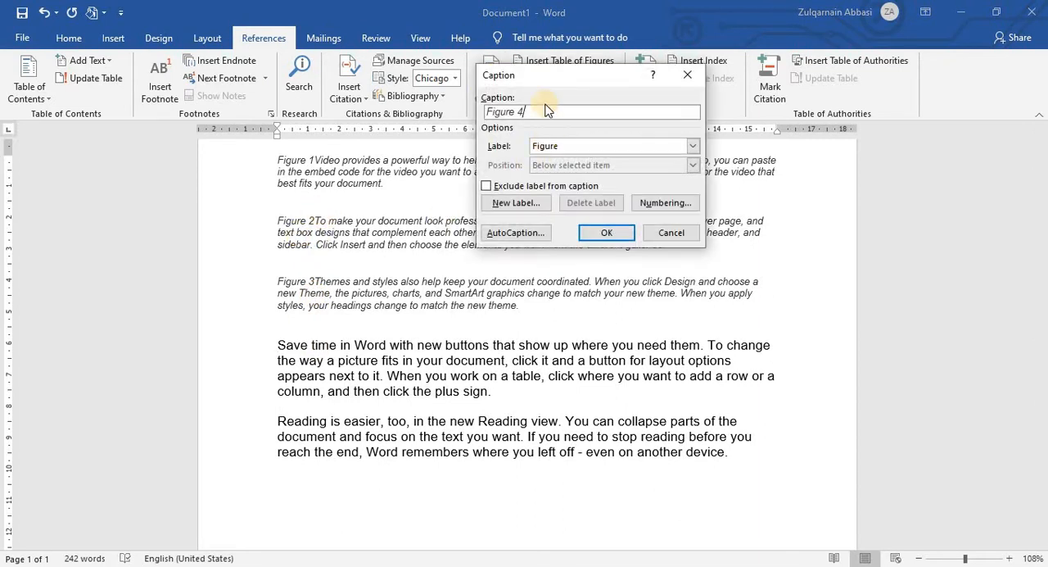
click(606, 232)
click(277, 406)
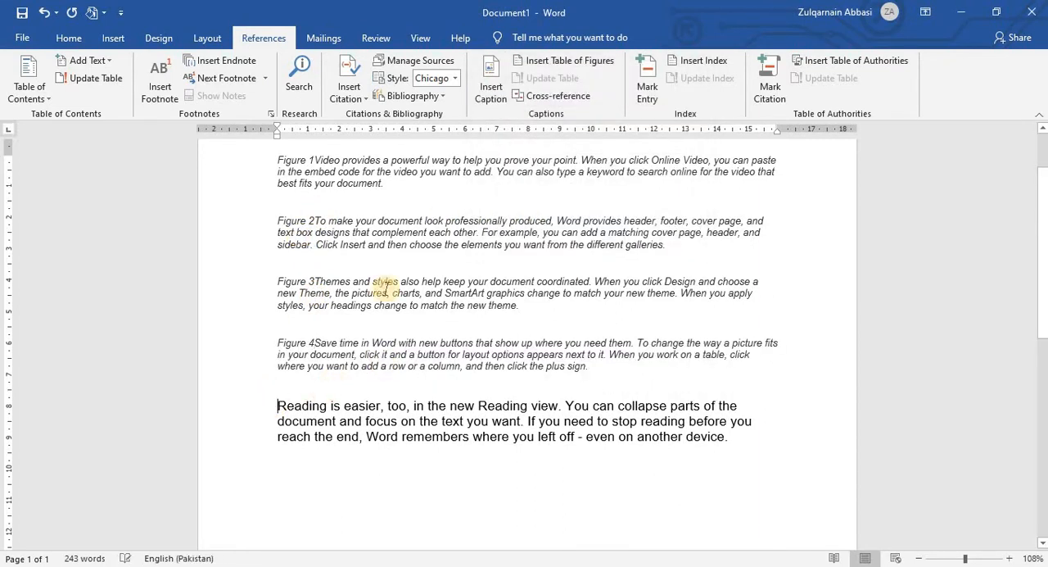
click(491, 80)
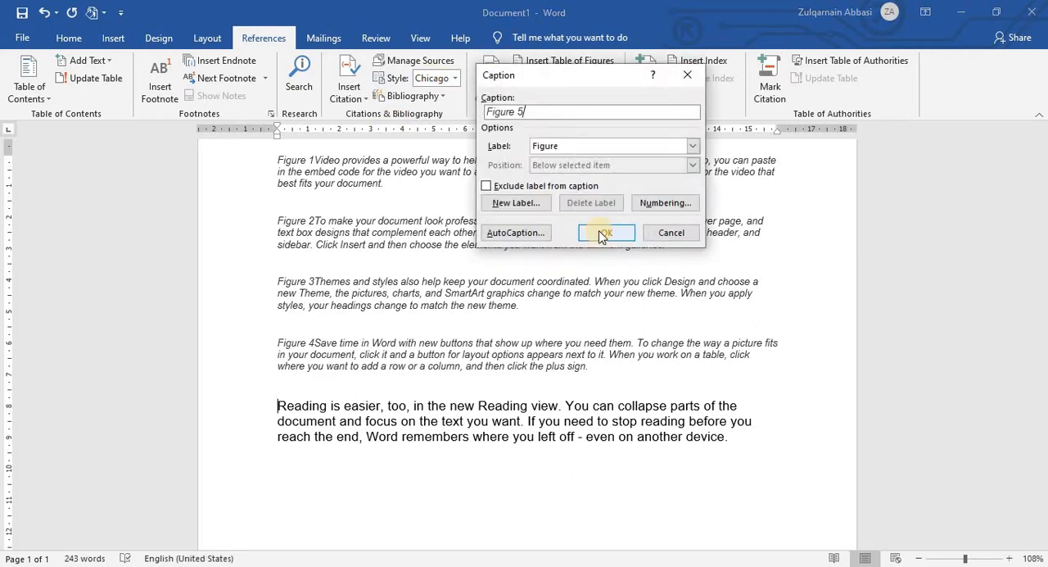
click(606, 233)
Step: Add blank lines at the top of the document, above the Figure 1 paragraph
scroll(301, 350, up, 2)
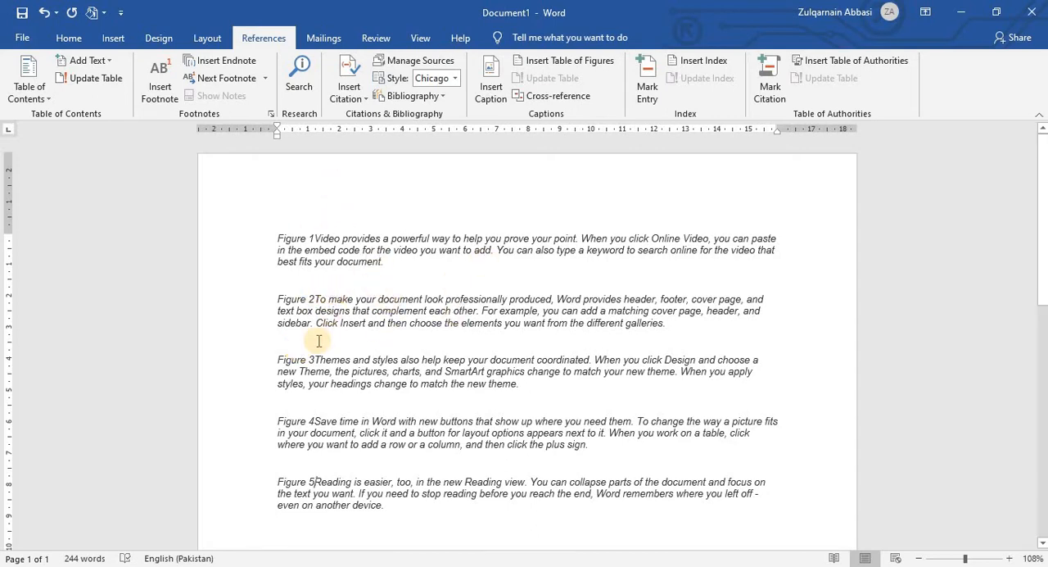
click(274, 236)
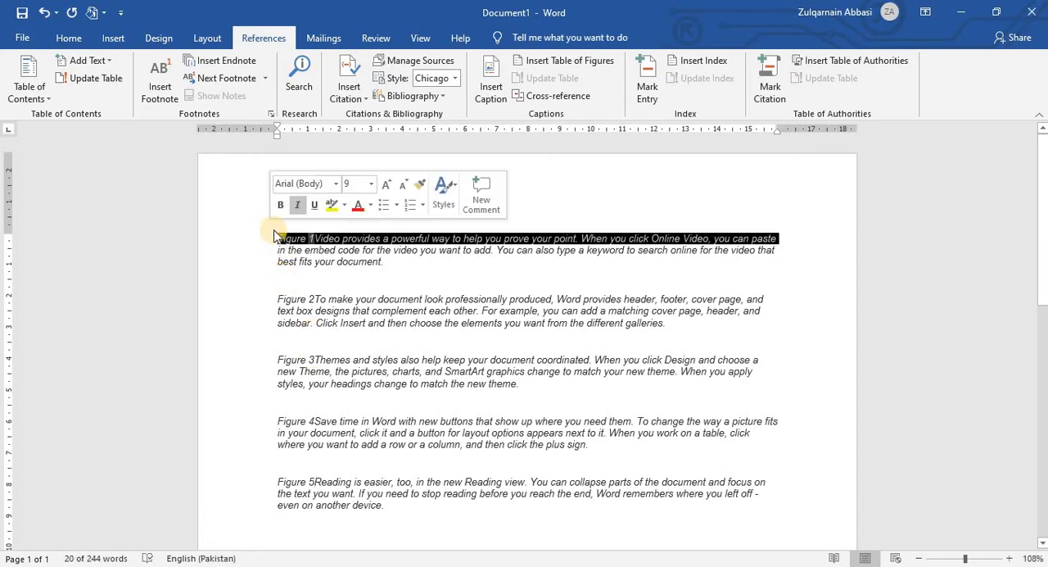
click(276, 237)
key(Return)
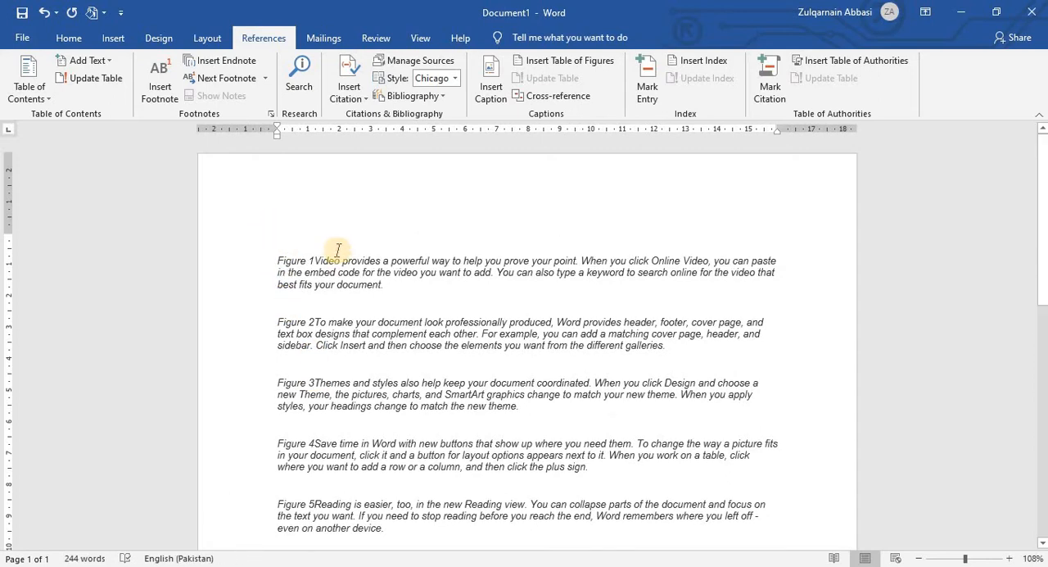
key(Return)
scroll(335, 257, down, 2)
scroll(315, 389, down, 4)
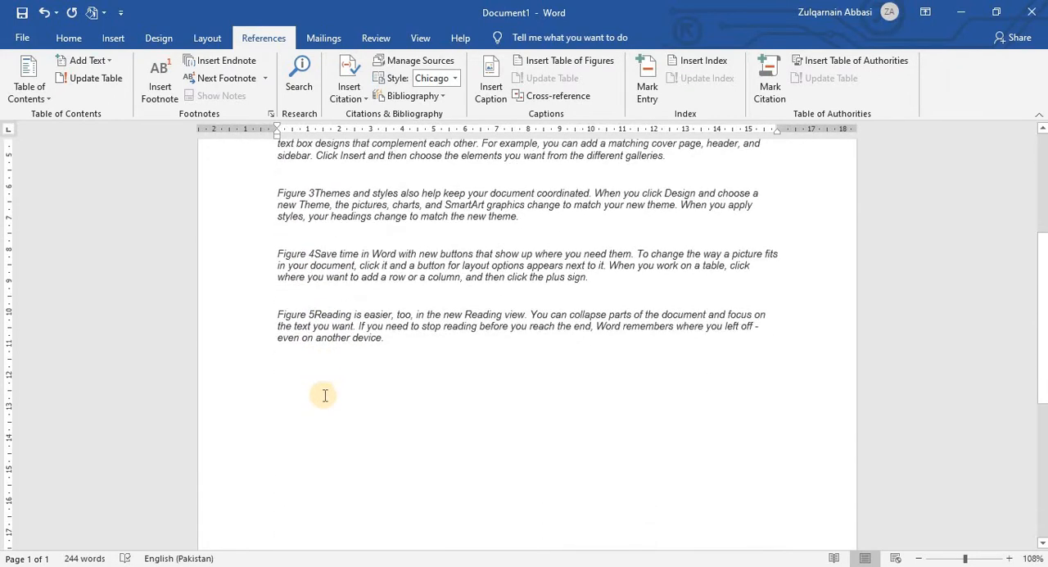
Step: Reduce the page's top margin and add another blank line above the Figure 1 paragraph
scroll(321, 333, up, 2)
scroll(383, 378, up, 4)
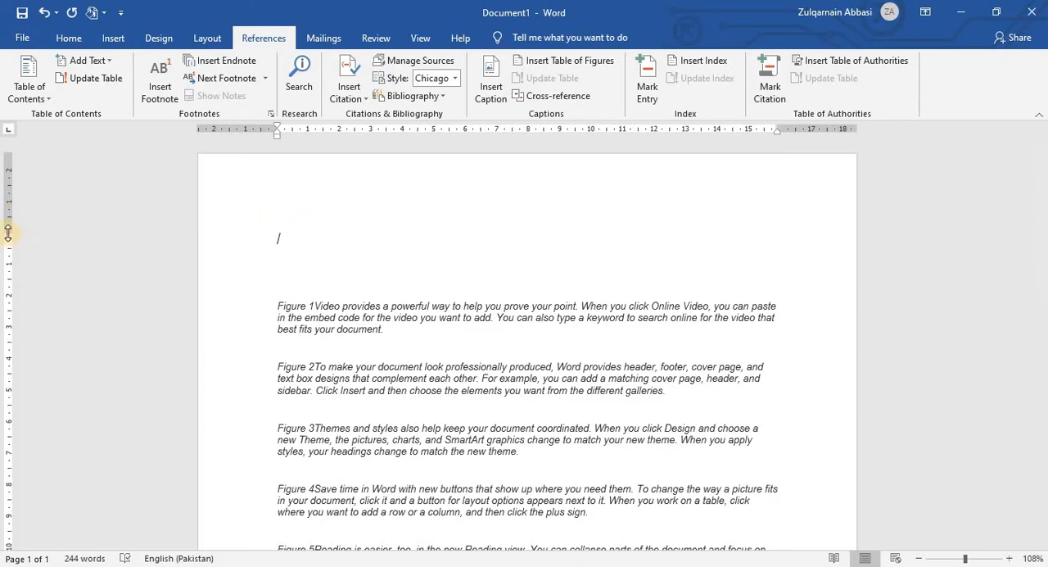
drag(8, 232, 7, 190)
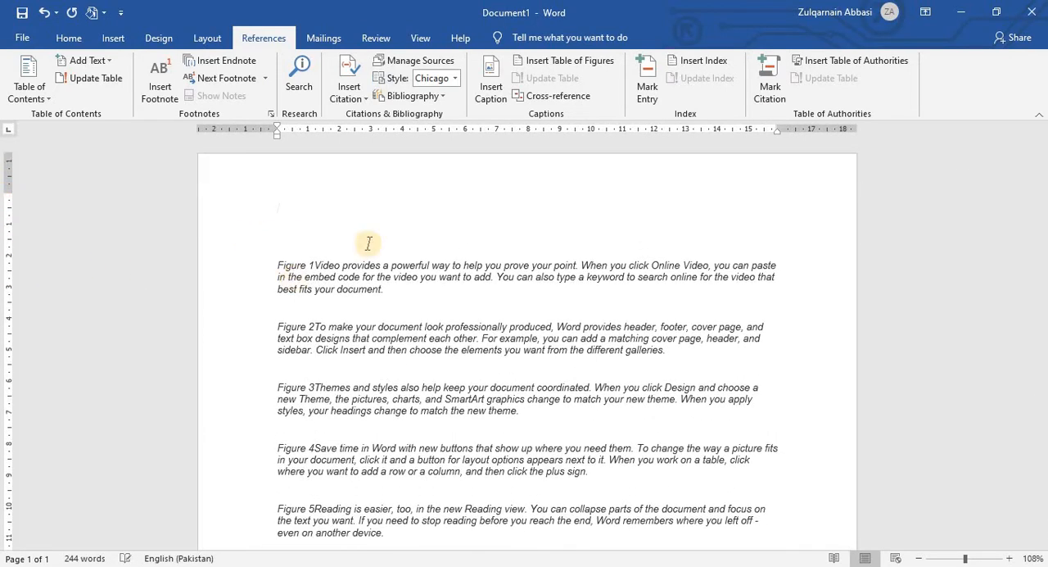
key(Return)
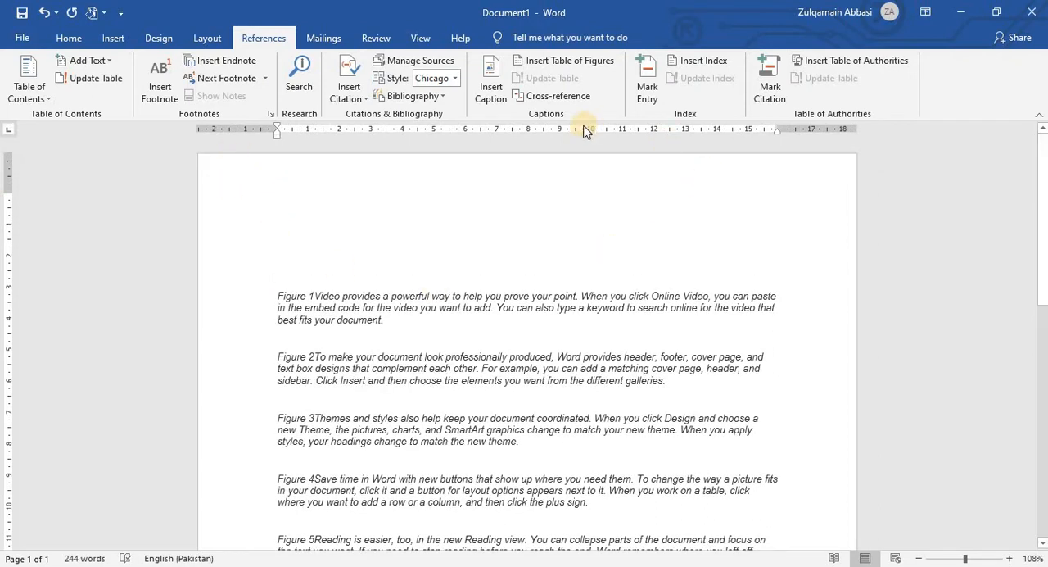
Step: Insert a table of figures with a dashed tab leader at the top of the document and review its entries
click(589, 62)
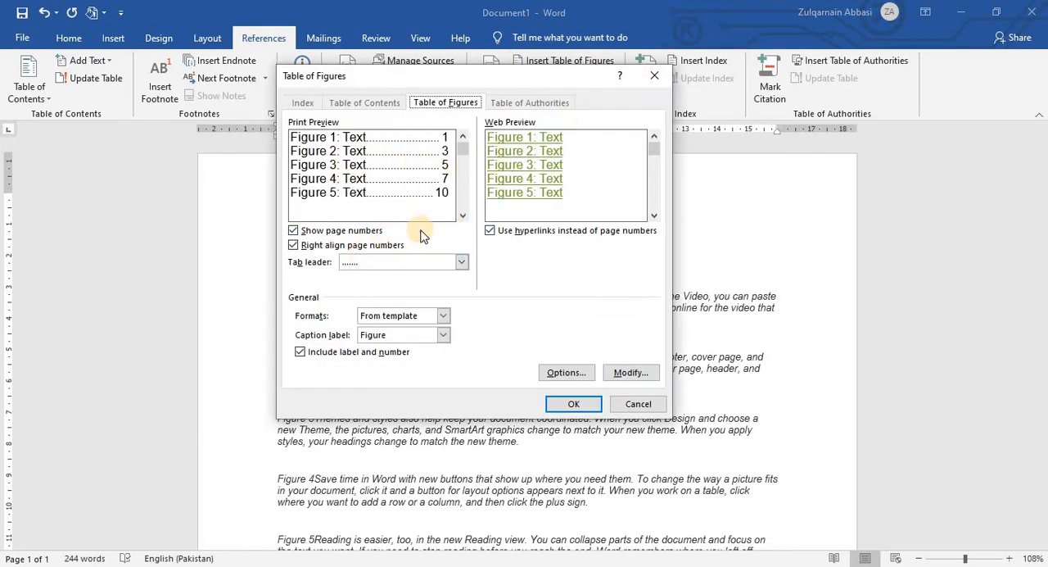
click(464, 264)
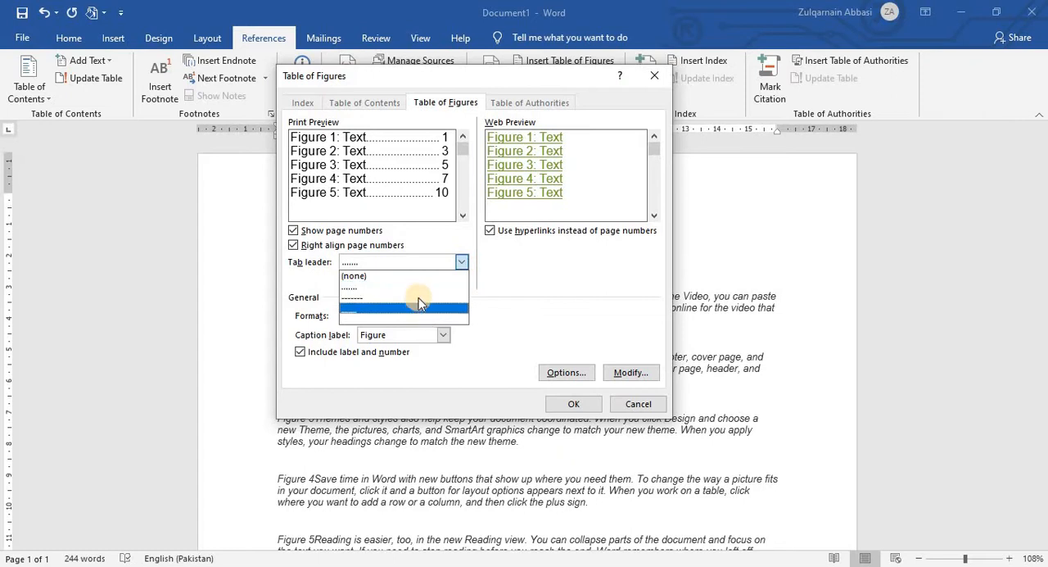
click(418, 300)
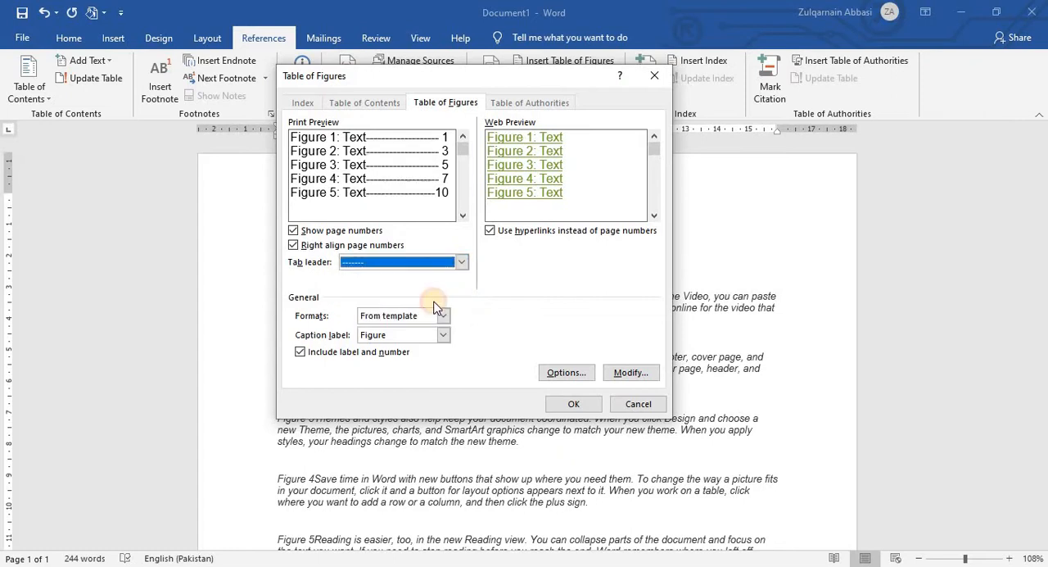
click(573, 405)
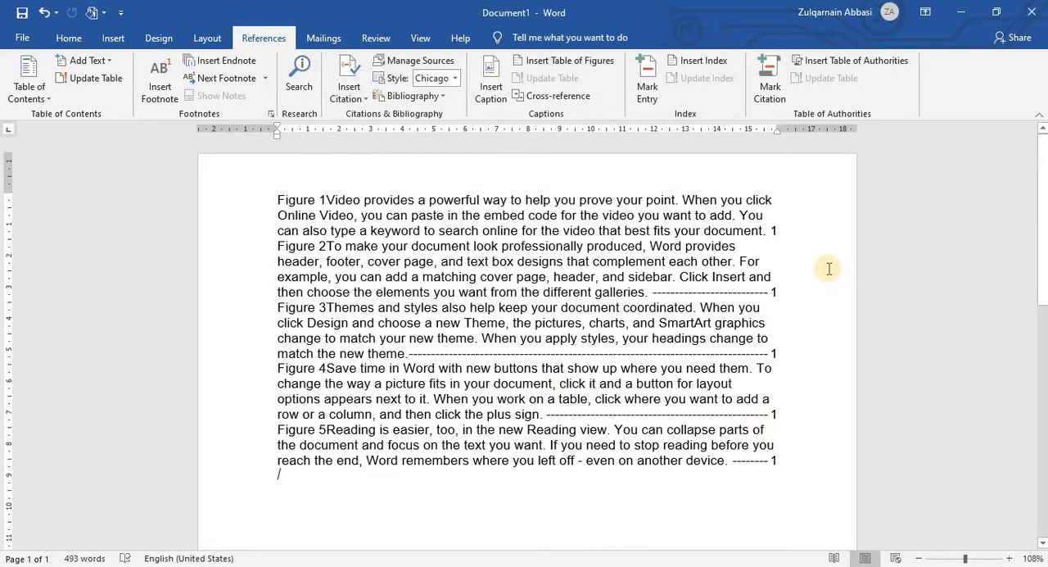
scroll(573, 361, down, 7)
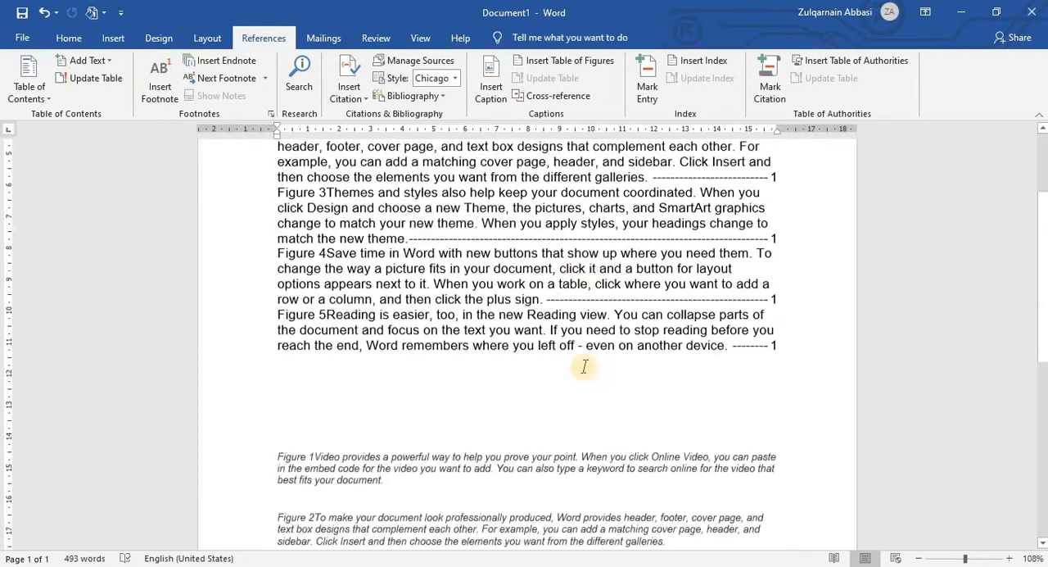
scroll(581, 360, up, 5)
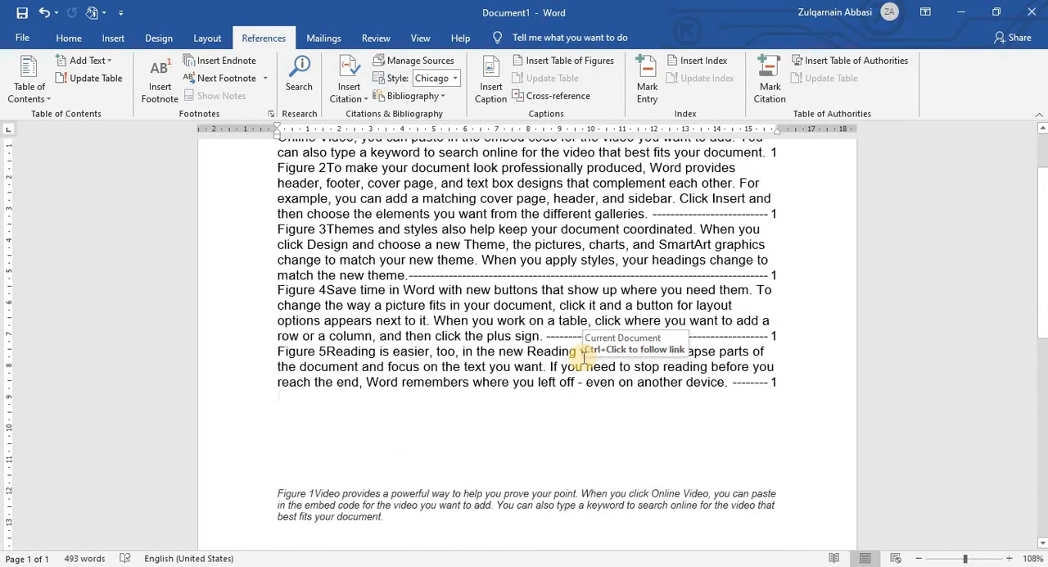
scroll(583, 353, up, 2)
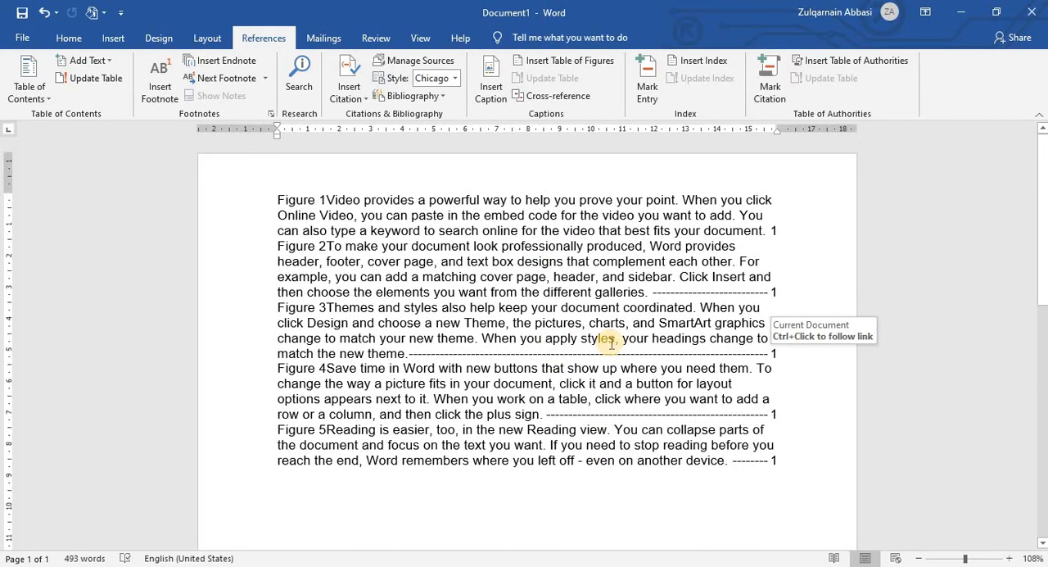
Step: Undo the table of figures, the margin change, the blank lines and all five figure captions
key(ctrl+z)
key(ctrl+z)
key(ctrl+z)
key(ctrl+z)
key(ctrl+z)
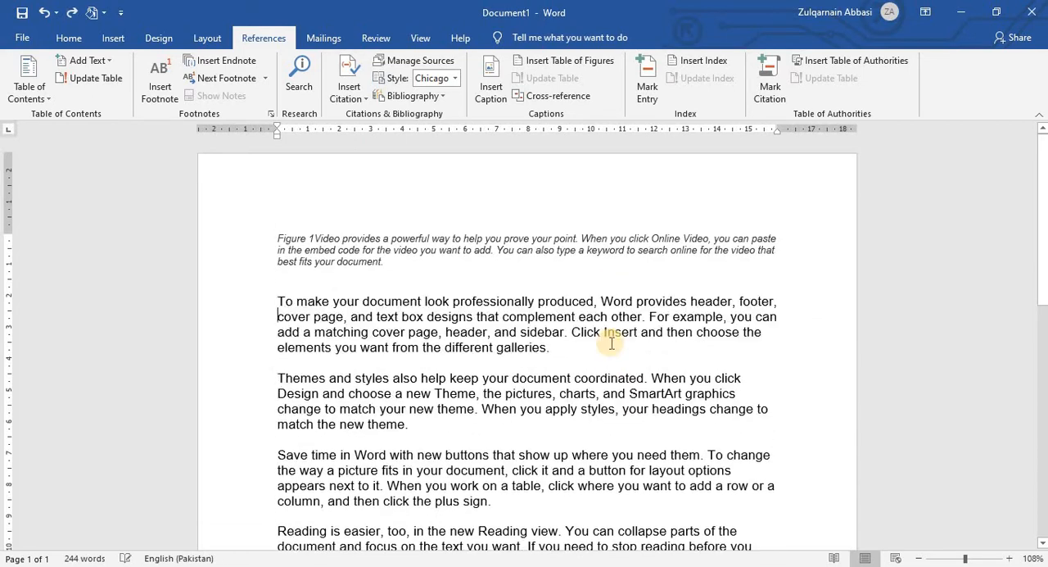
key(ctrl+z)
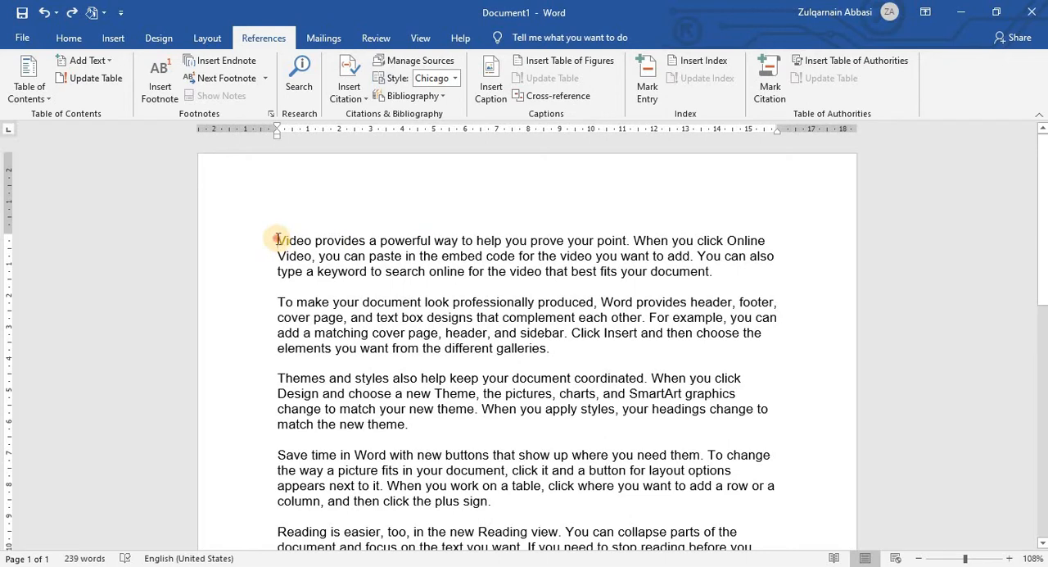
Step: Insert the captions Figure 1 below the opening words "Video provides" and Figure 2 below "To make"
drag(279, 240, 342, 240)
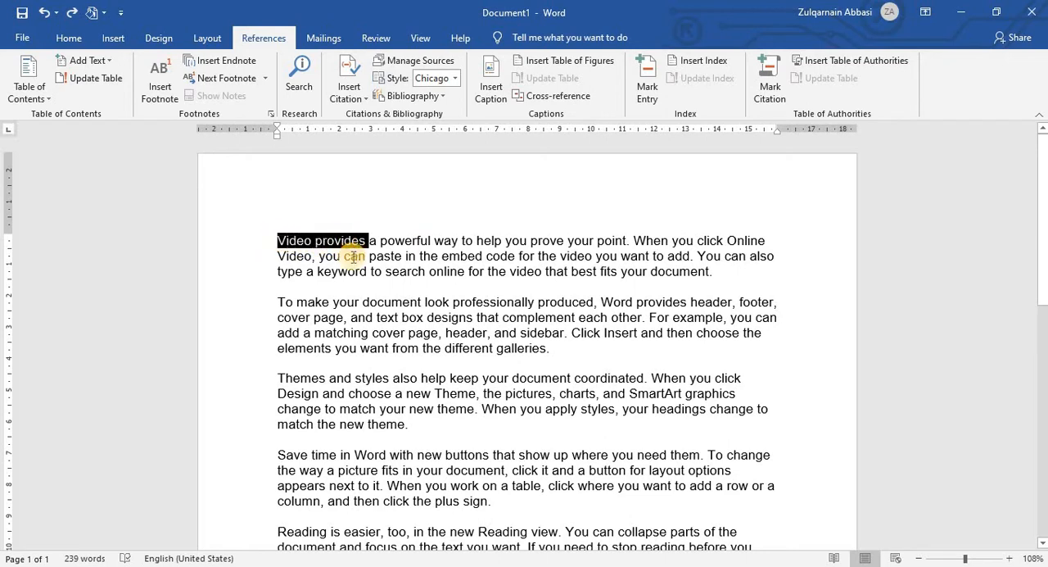
click(491, 86)
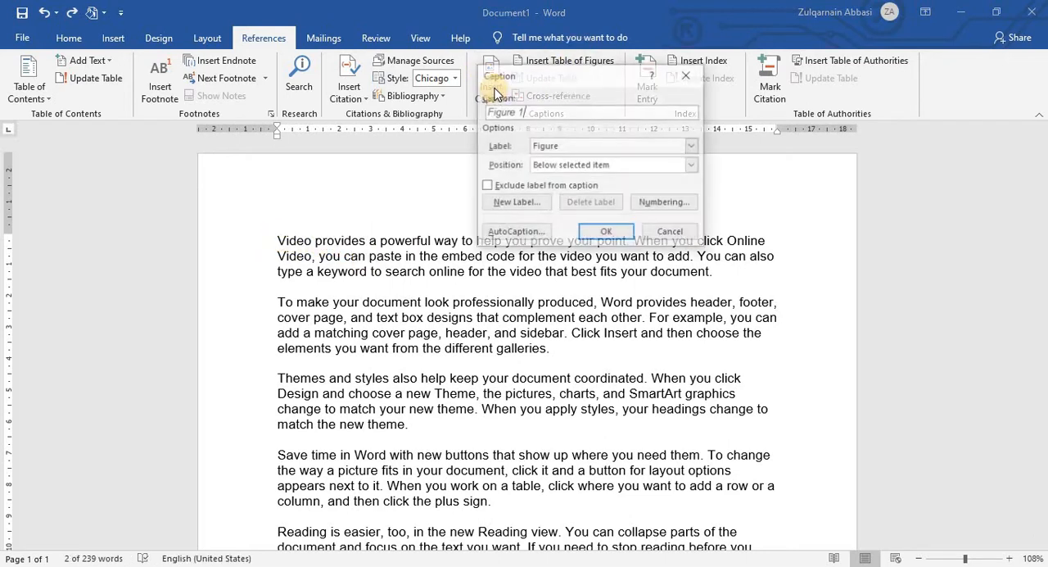
click(599, 226)
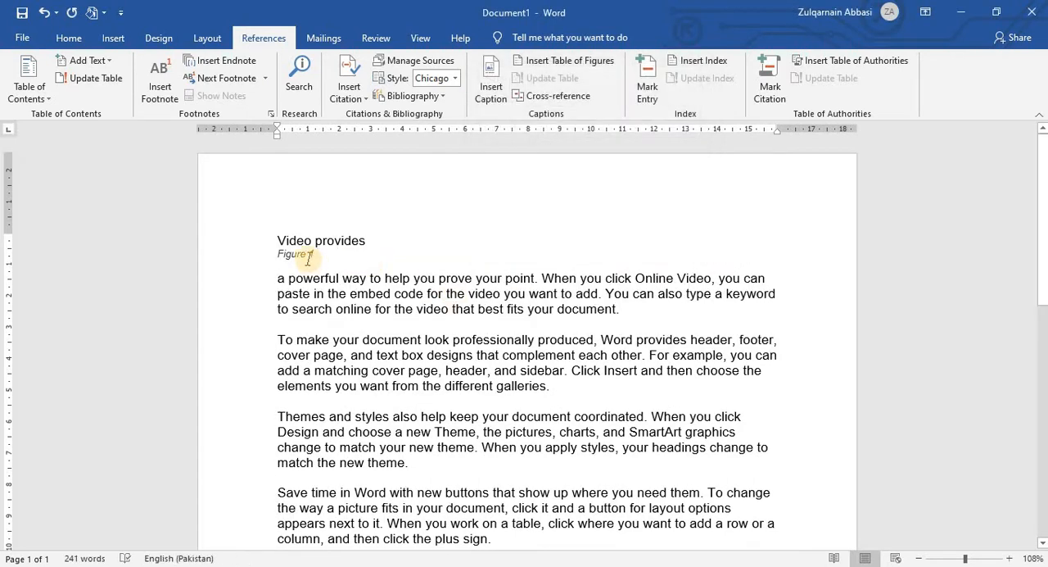
scroll(364, 276, down, 2)
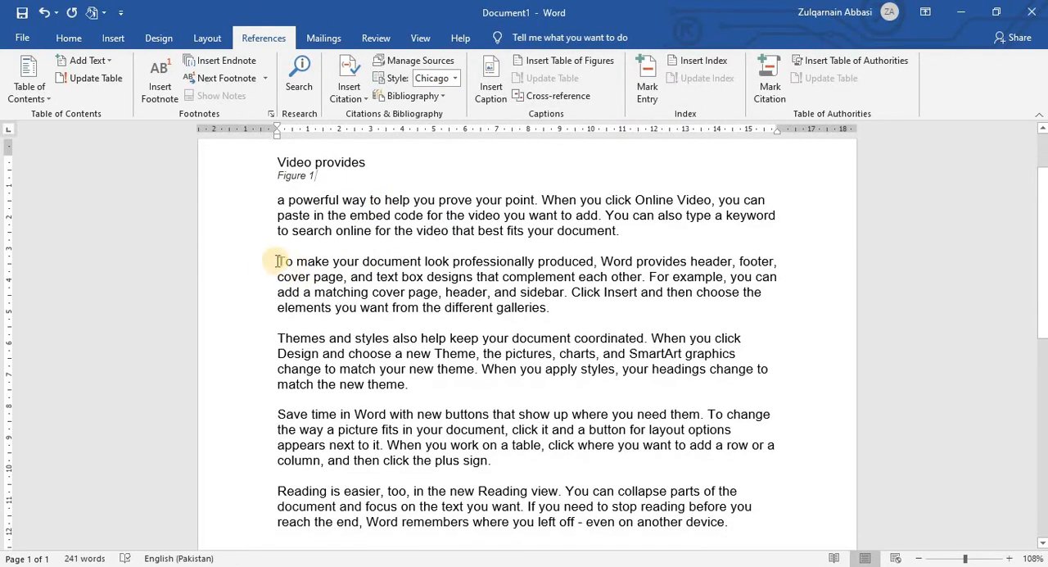
drag(282, 261, 320, 263)
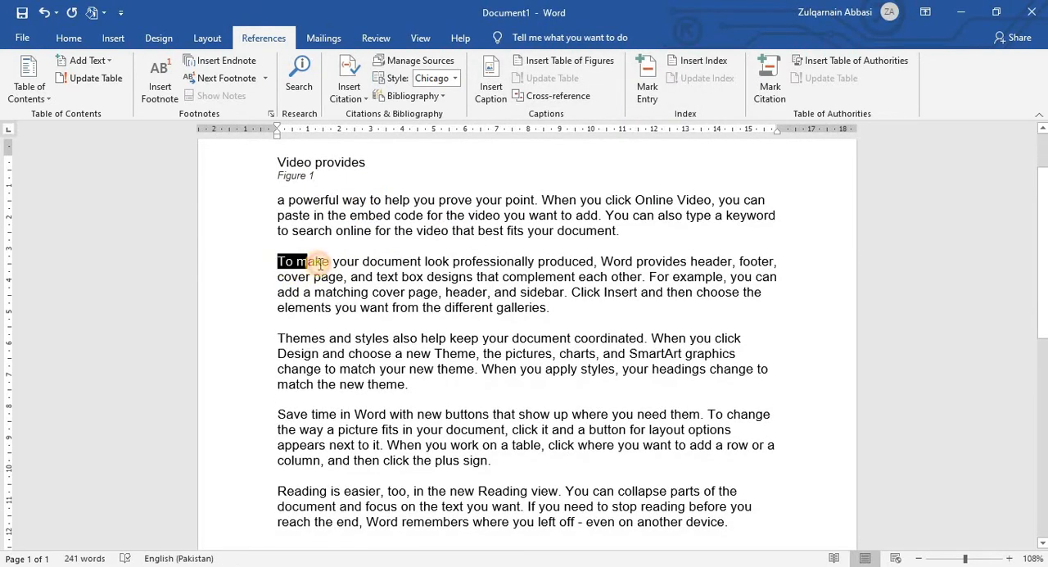
click(492, 86)
click(606, 233)
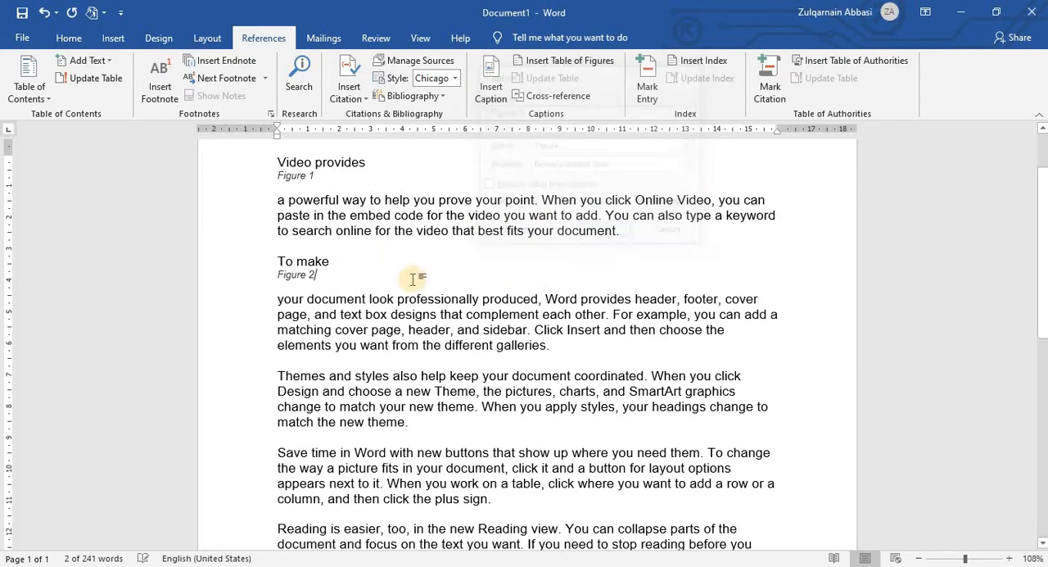
Step: Insert the captions Figure 3 below the opening words "Themes and styles" and Figure 4 below "Save time in Word"
scroll(401, 274, down, 2)
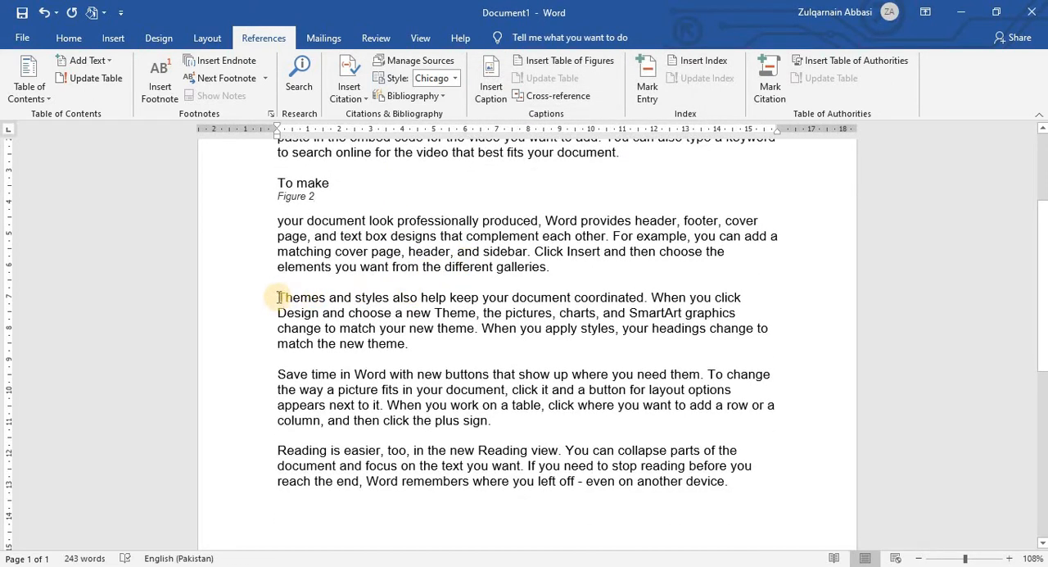
drag(278, 297, 385, 298)
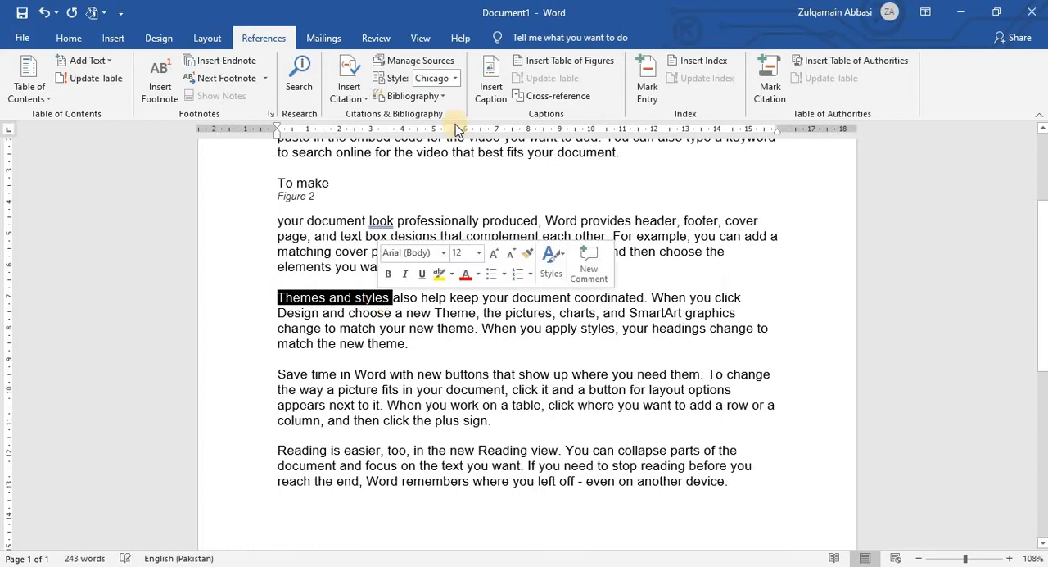
click(491, 86)
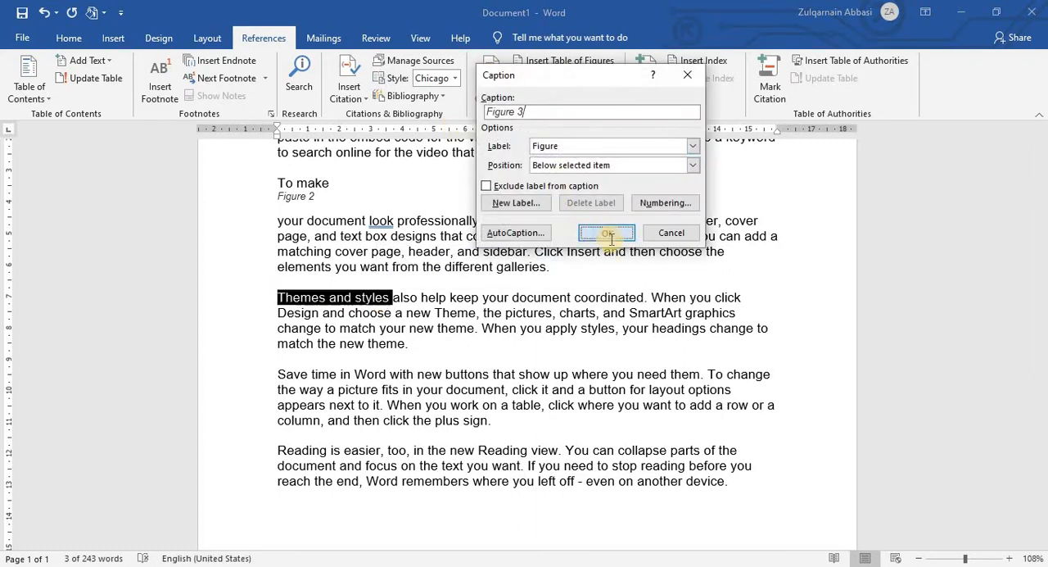
click(587, 235)
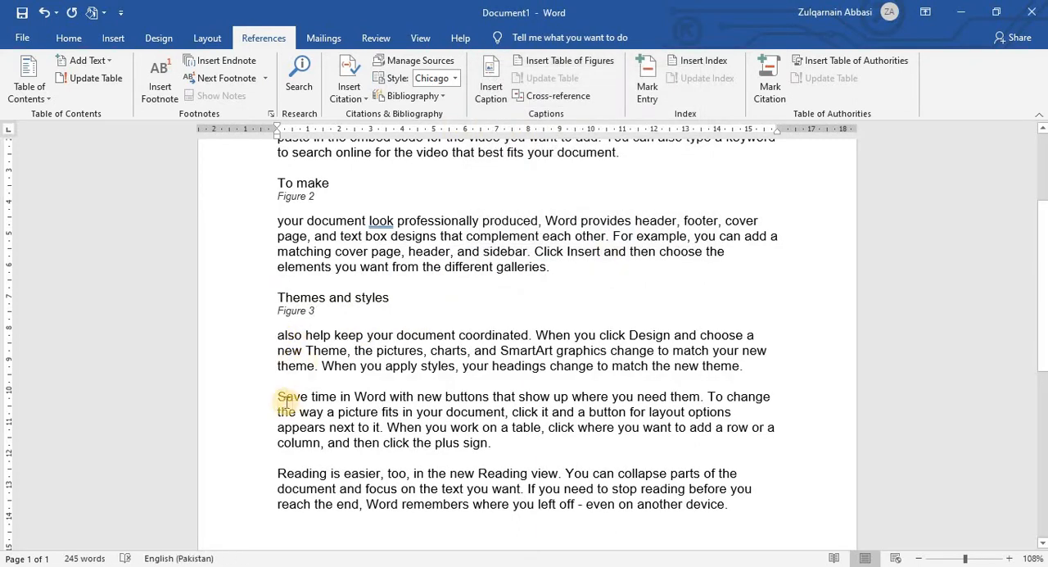
drag(278, 398, 388, 399)
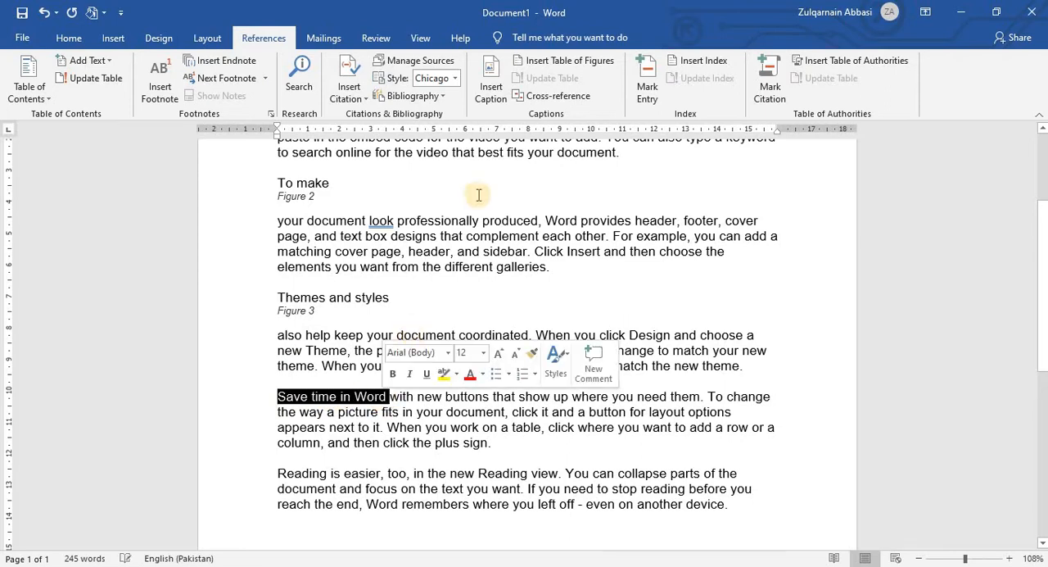
click(491, 88)
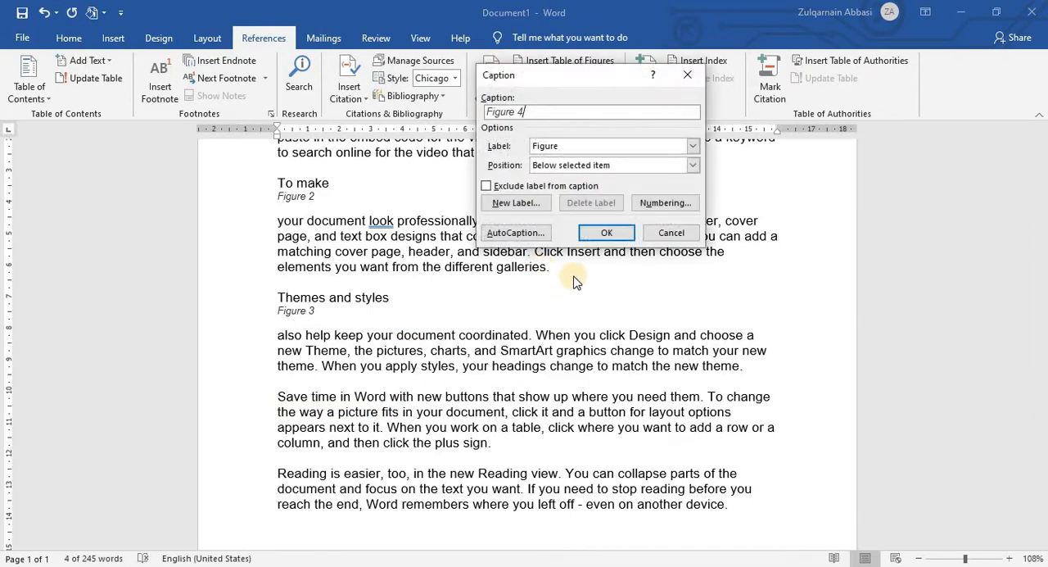
click(604, 232)
Step: Insert the caption Figure 5 below the opening words of the last paragraph, "Reading is easier"
scroll(278, 448, down, 2)
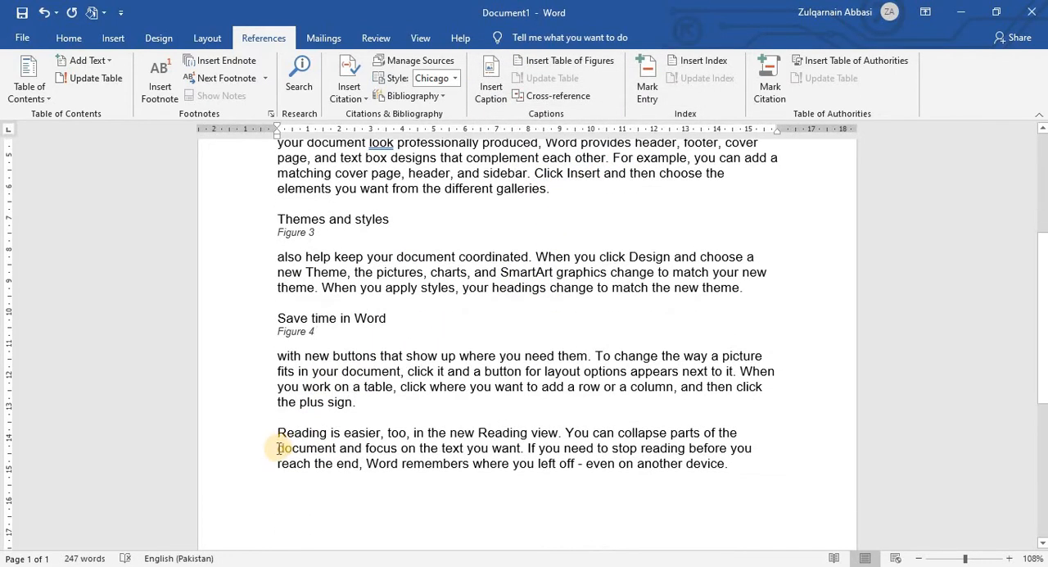
drag(278, 432, 381, 436)
click(491, 89)
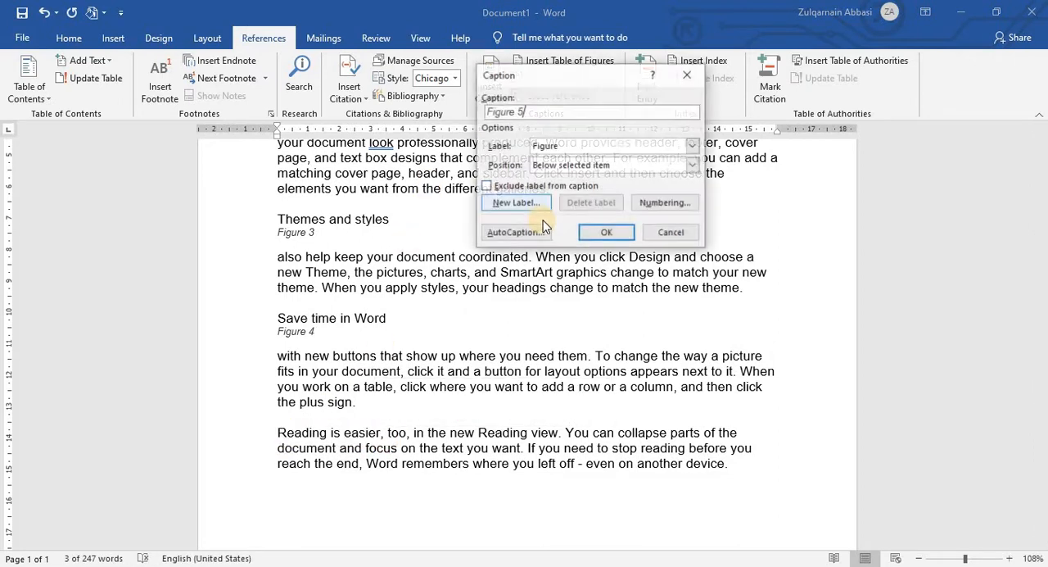
click(606, 232)
Step: Add three blank lines above "Video provides" and place the cursor on the first empty line
scroll(495, 383, up, 5)
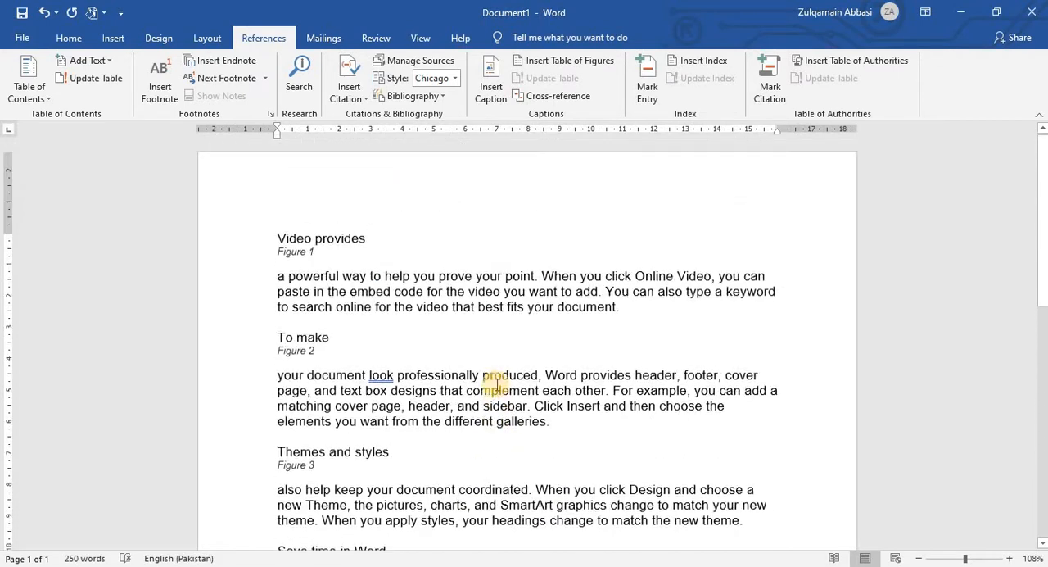
click(273, 232)
key(Return)
key(Return)
key(Return)
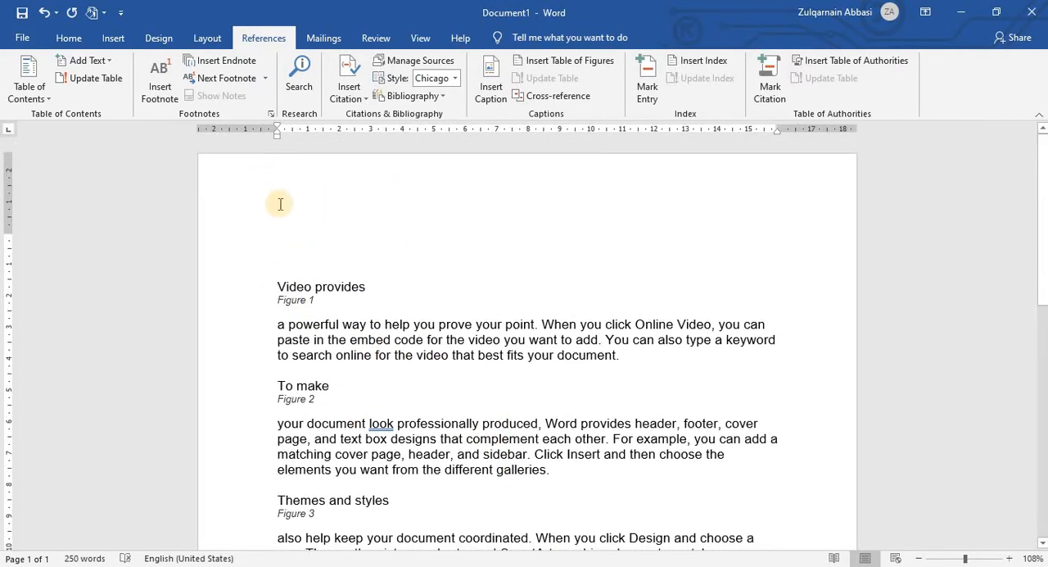
click(280, 204)
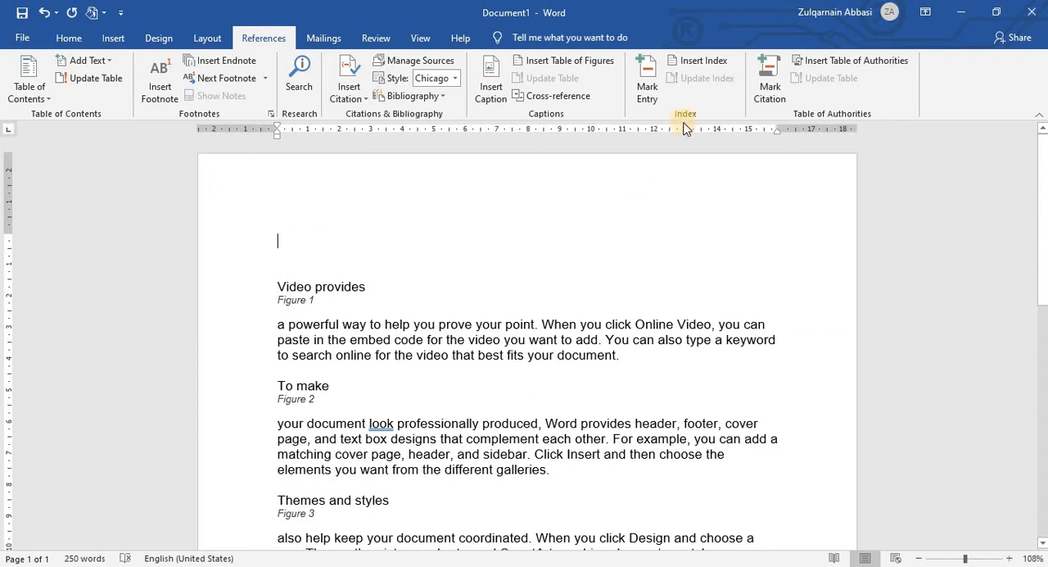
Step: Open the table of figures settings and try no tab leader, the dotted and the dashed leader, ending with the underline leader
click(550, 61)
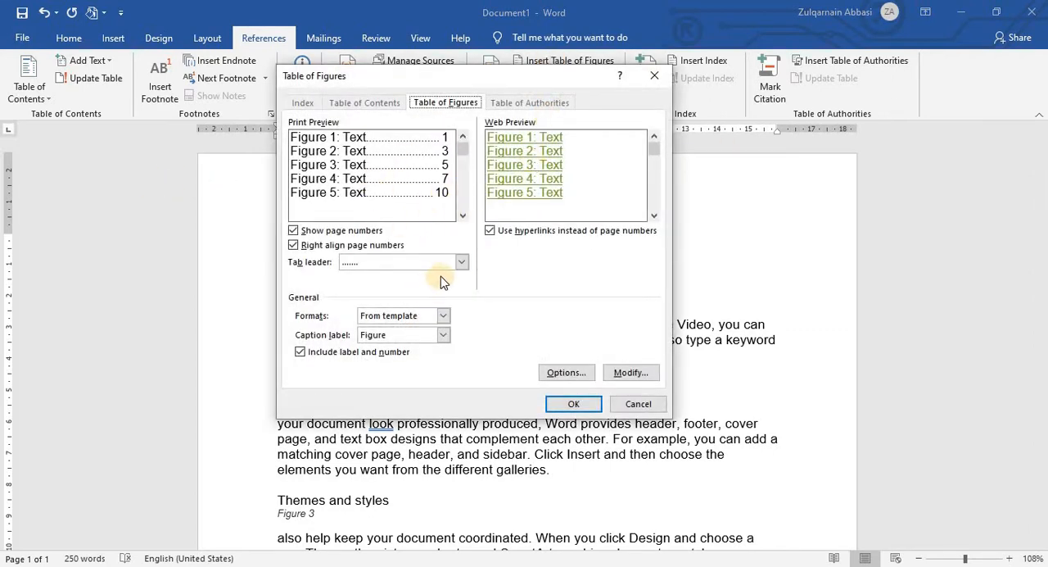
click(457, 262)
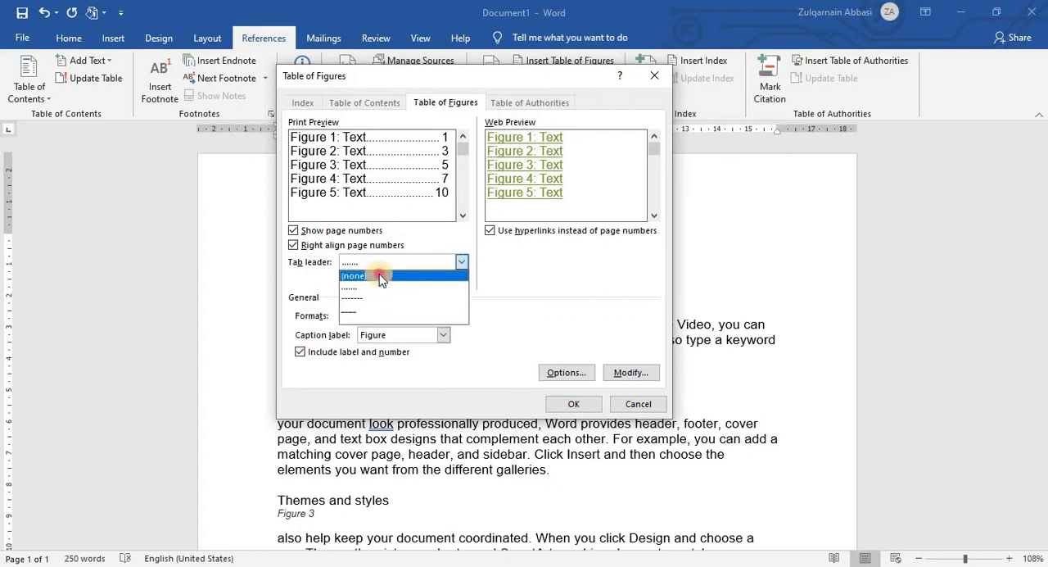
click(379, 271)
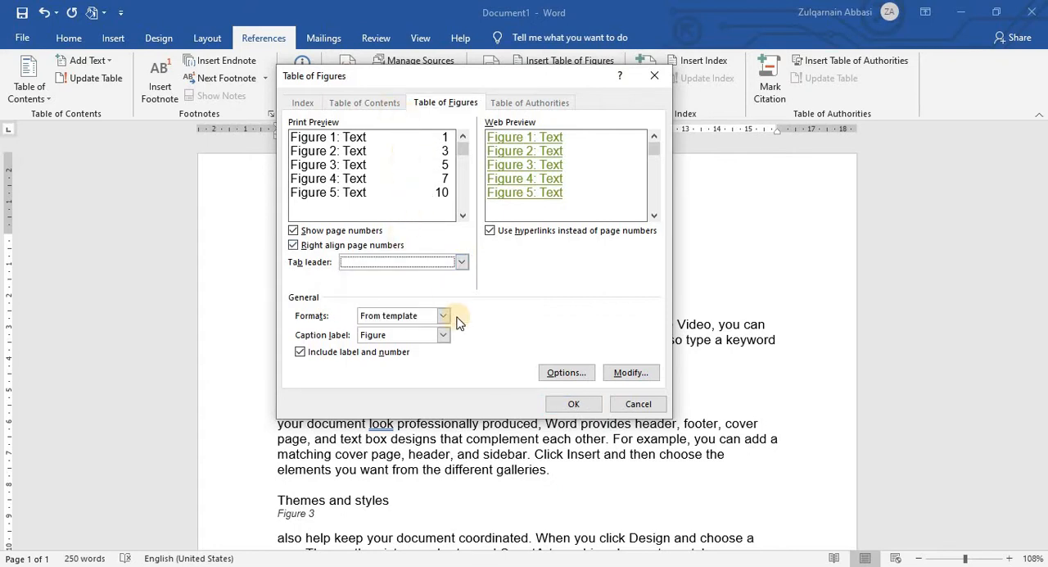
click(462, 263)
click(398, 287)
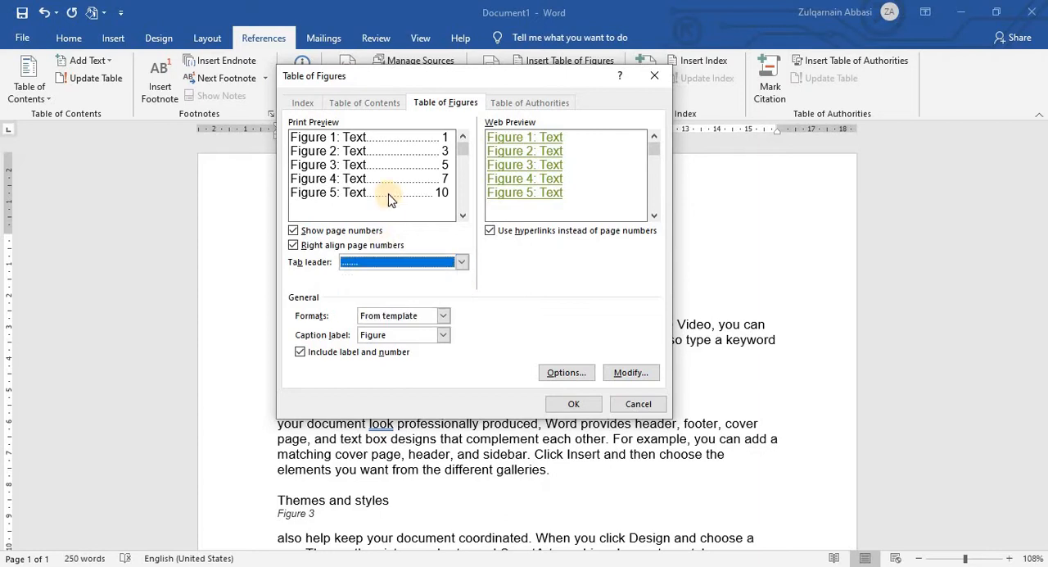
click(463, 262)
click(416, 299)
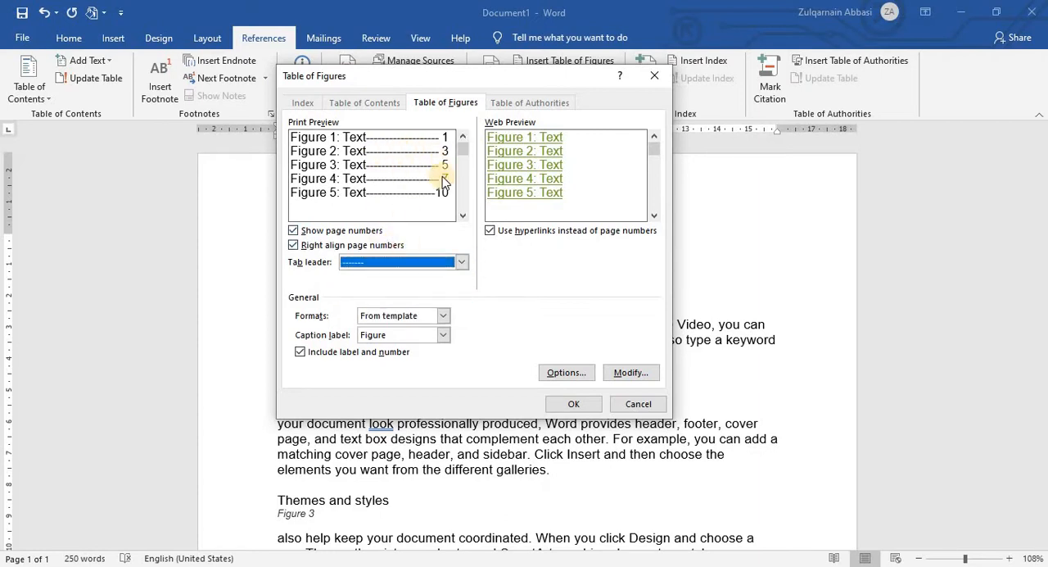
click(463, 263)
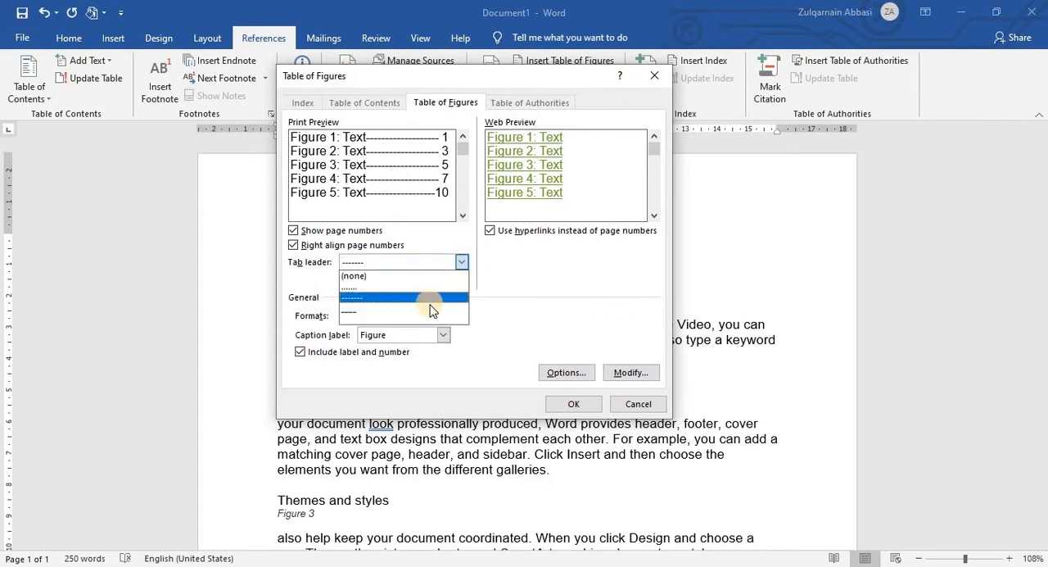
click(411, 318)
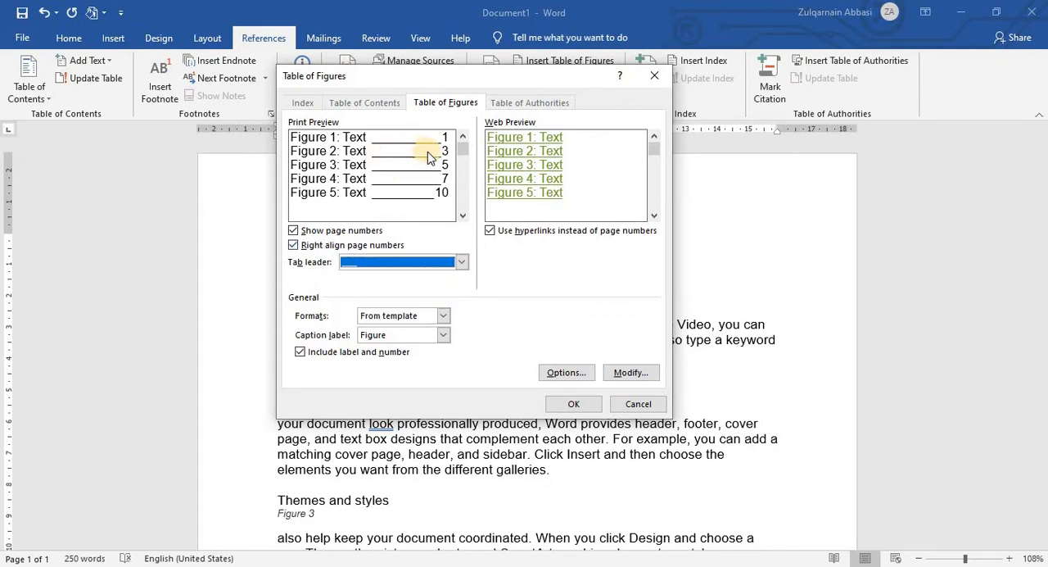
Step: Switch page numbers off and on again, and do the same with their right alignment, to compare the table of figures previews
click(293, 231)
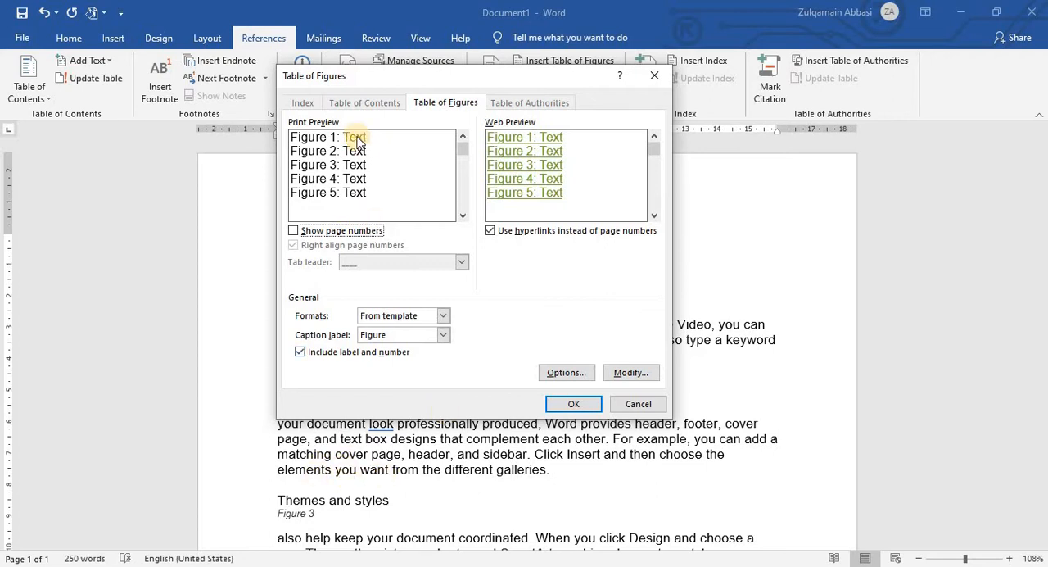
click(294, 231)
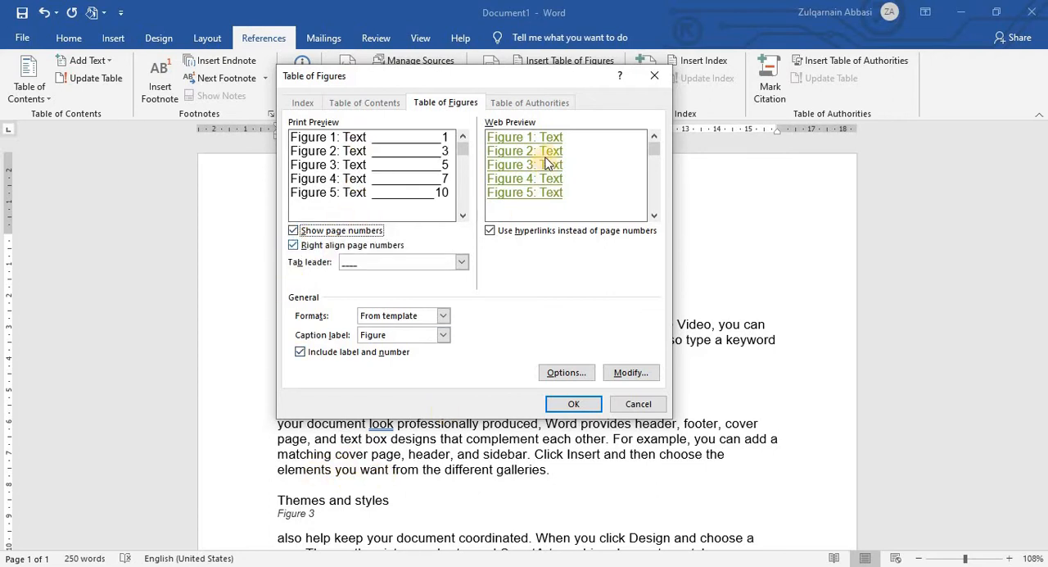
click(293, 246)
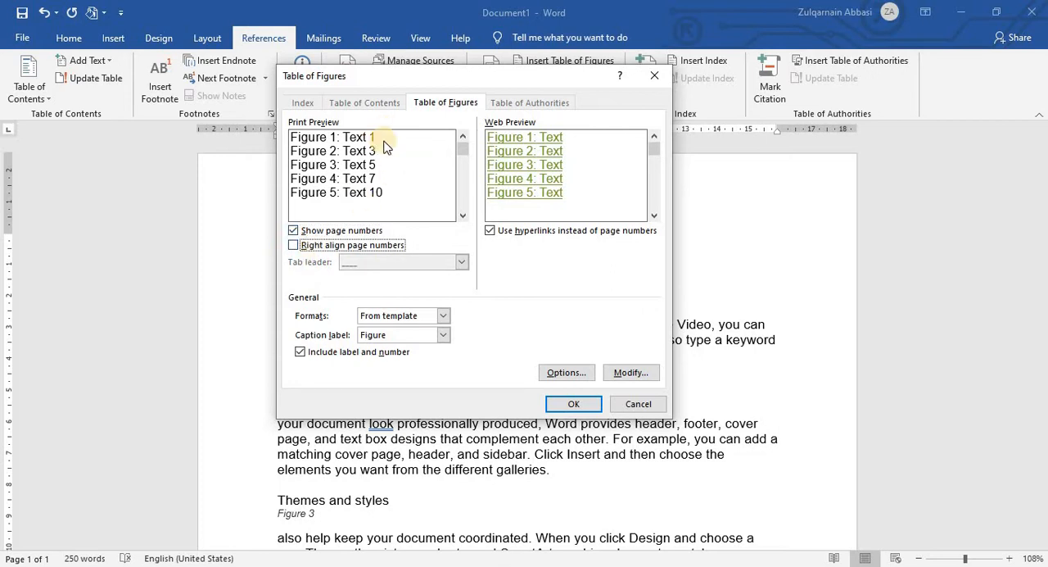
click(293, 245)
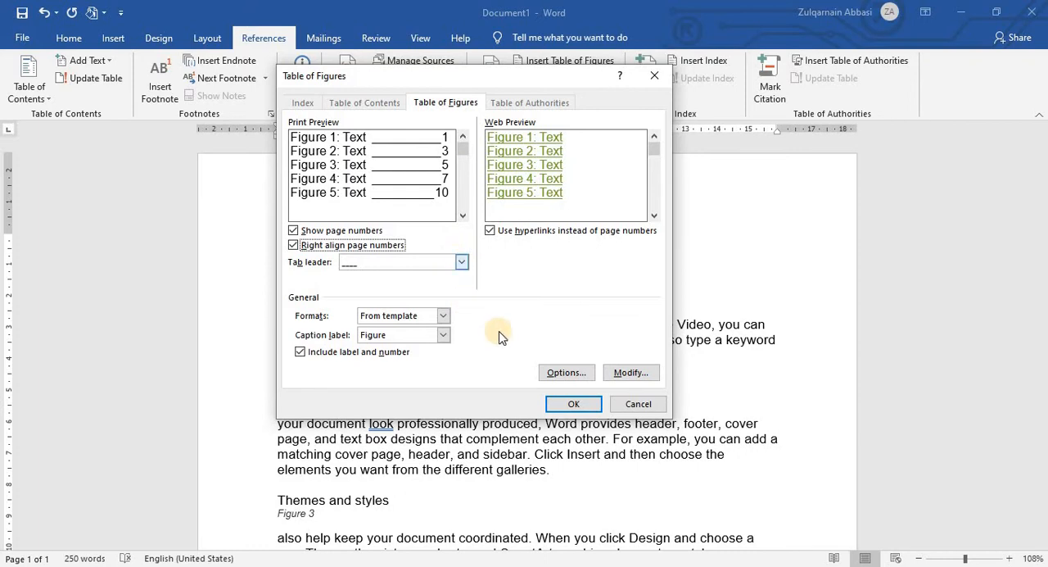
Step: Preview the Classic and Distinctive formats for the table of figures and set the format back to From template
click(447, 316)
click(386, 338)
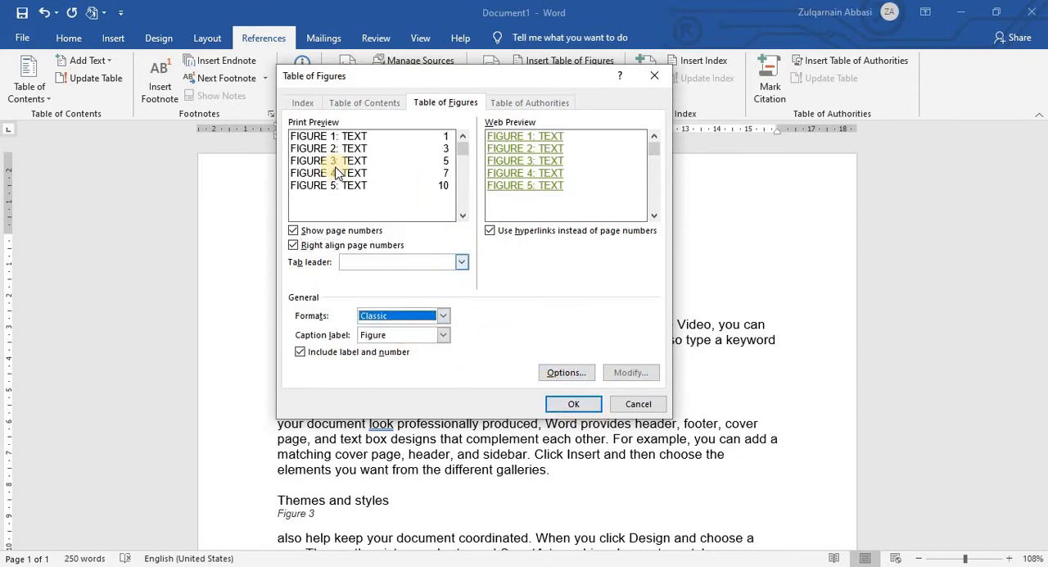
click(447, 319)
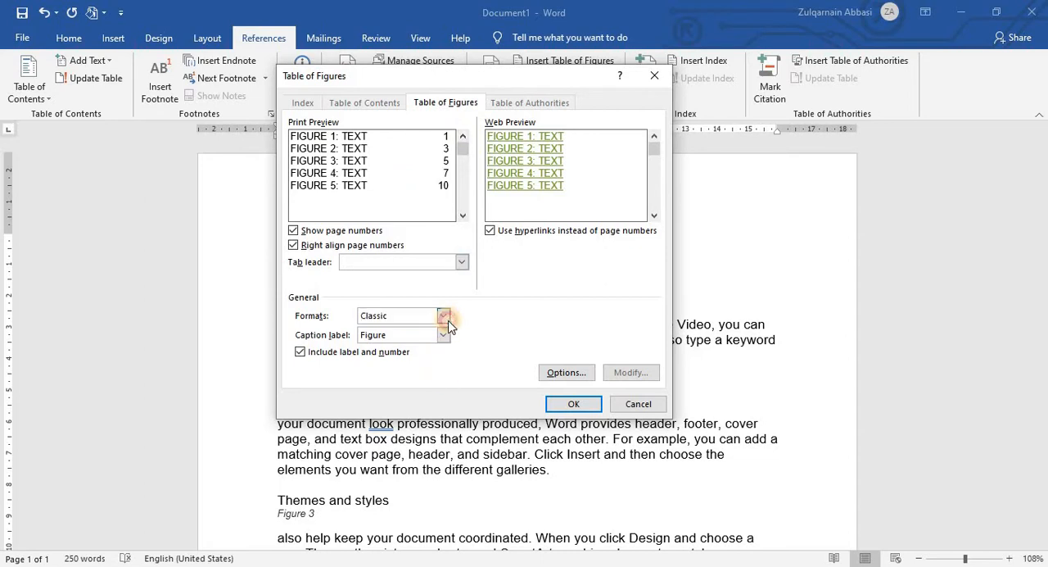
click(421, 348)
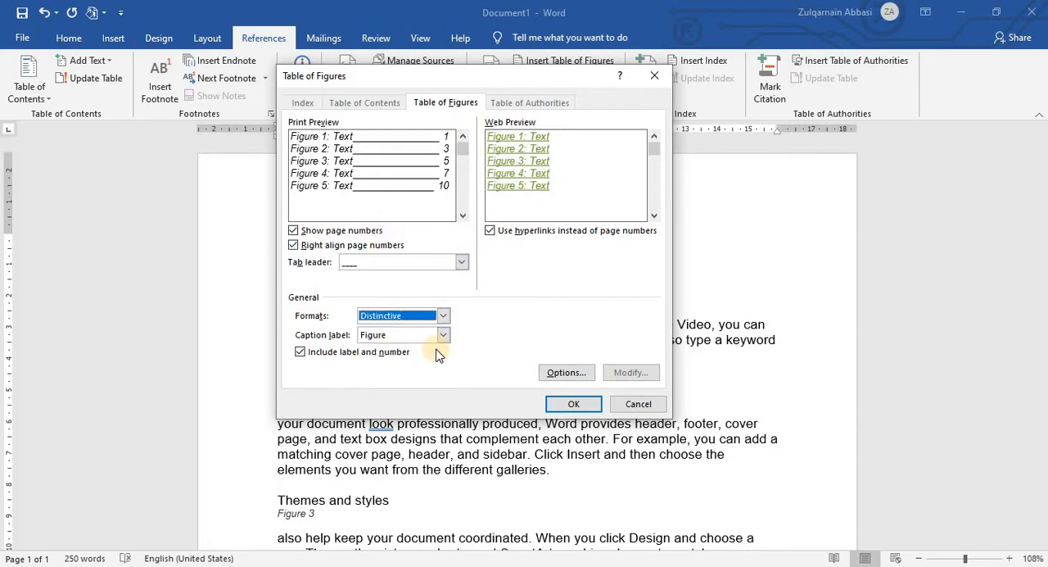
click(447, 316)
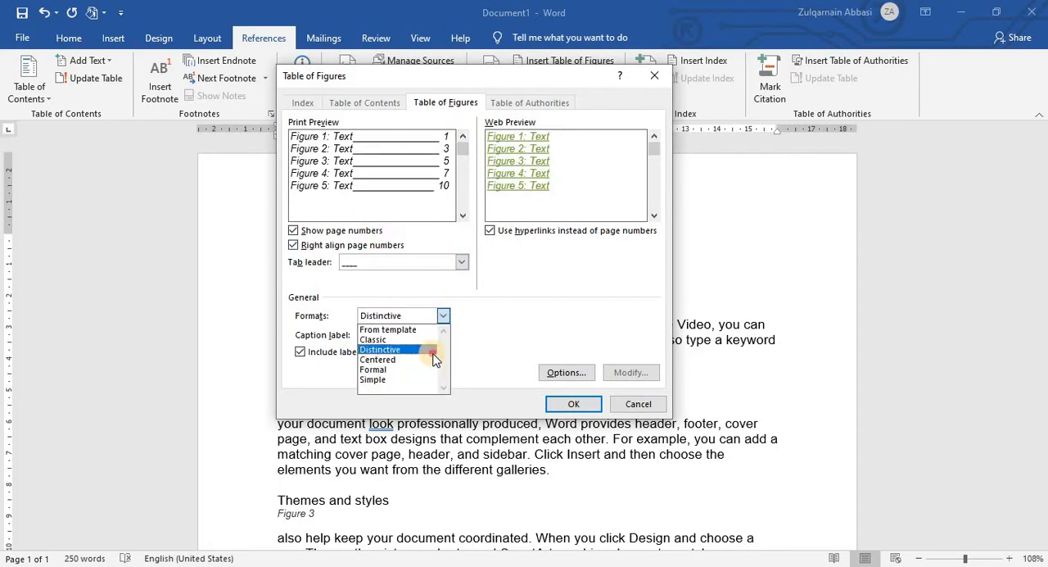
click(451, 316)
click(444, 319)
click(432, 328)
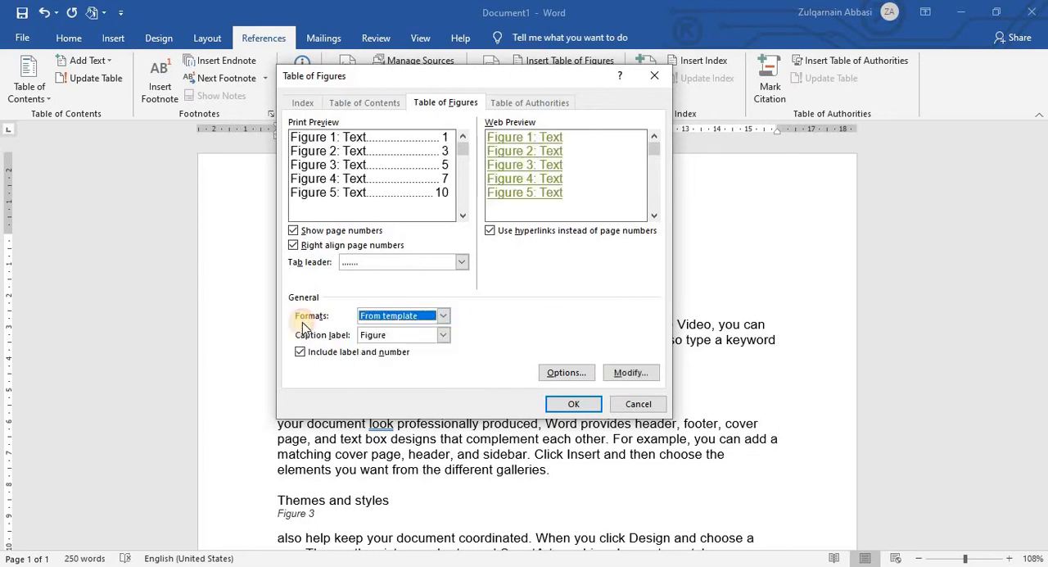
Step: Keep the caption label Figure and insert the table of figures above the first "Video provides" paragraph
click(446, 341)
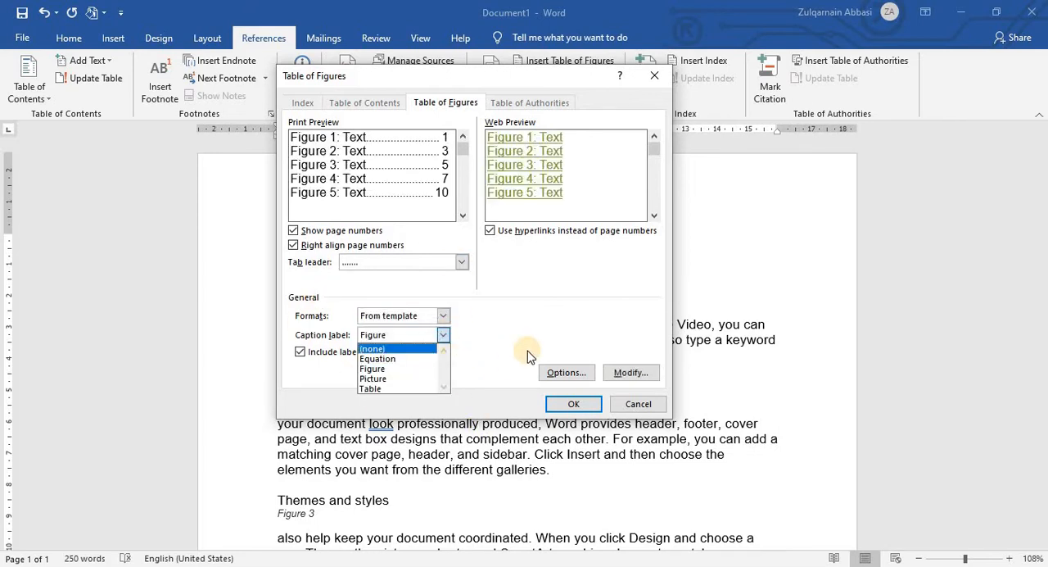
click(343, 388)
click(571, 404)
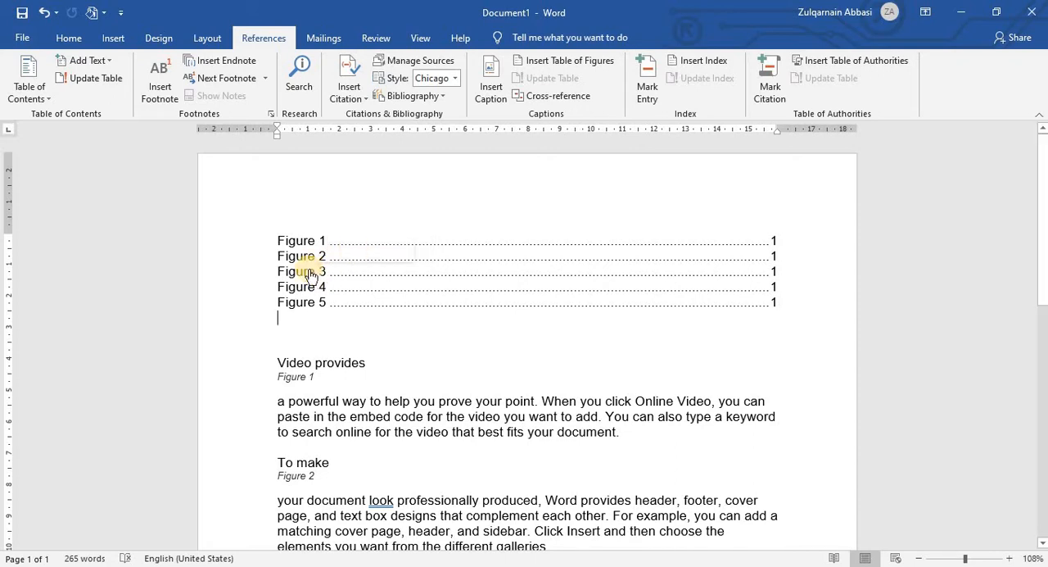
Step: Follow the Figure 3 entry in the table of figures to its caption, select that caption and return to the table
ctrl+click(306, 272)
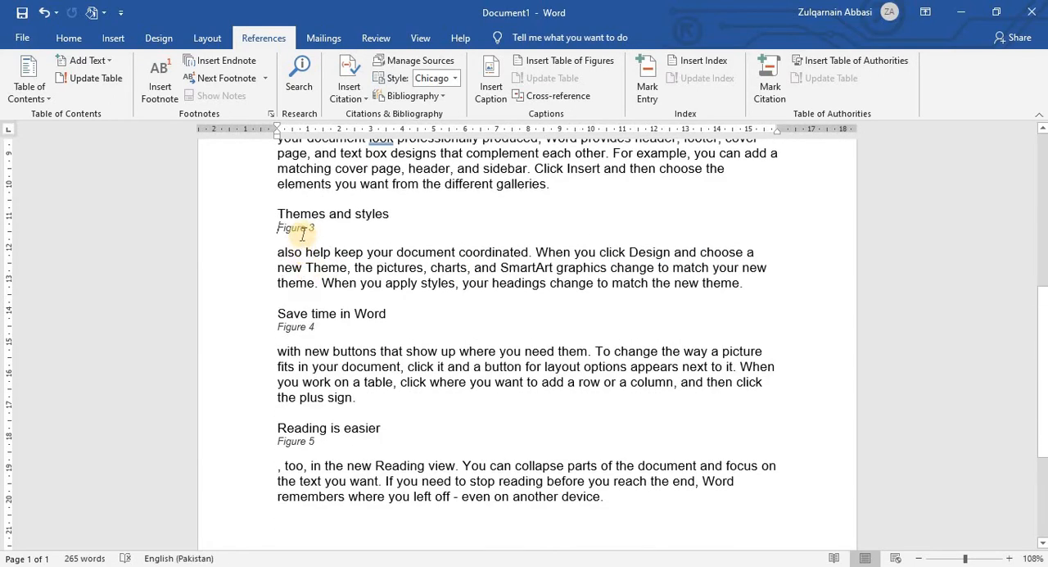
drag(319, 228, 255, 236)
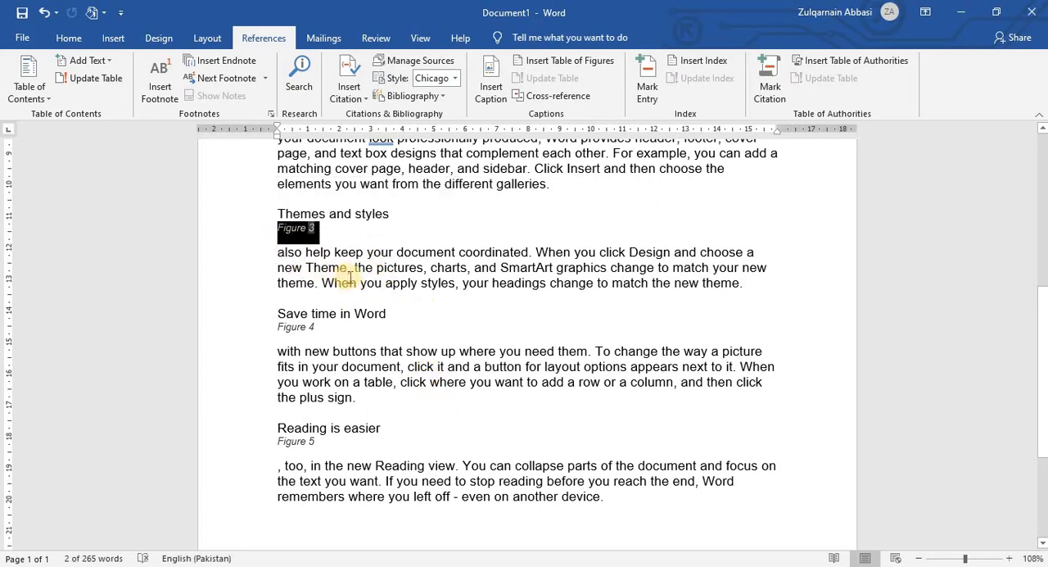
scroll(399, 300, up, 8)
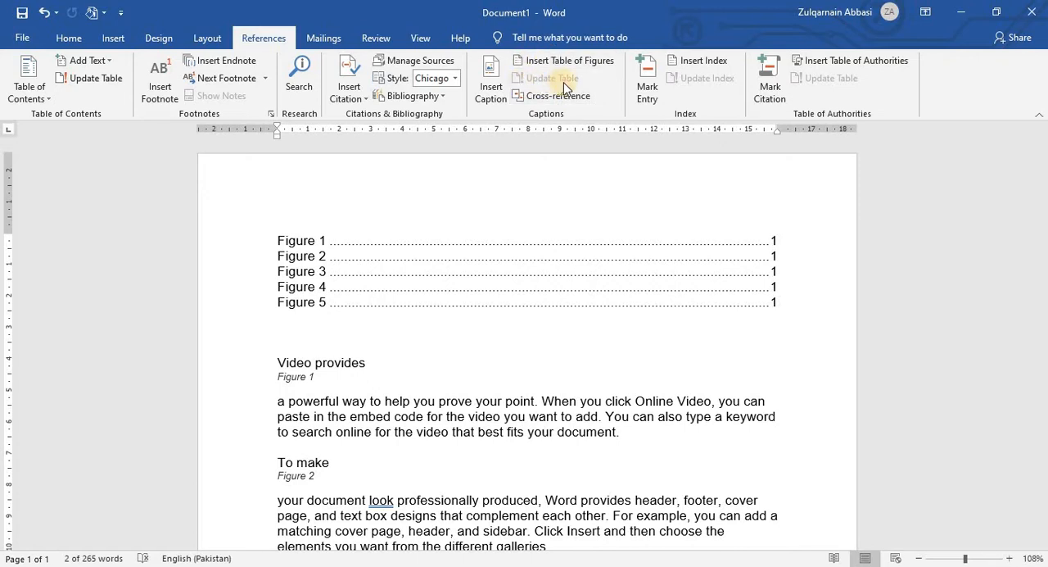
Step: Add a blank line at the end of the document and generate new sample paragraphs there with =rand()
scroll(596, 323, down, 14)
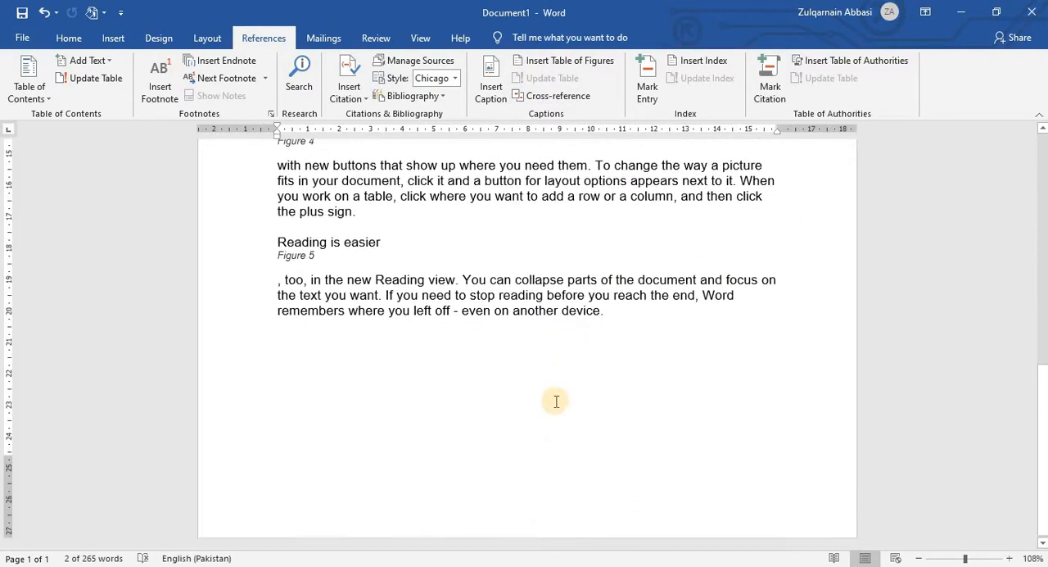
click(455, 391)
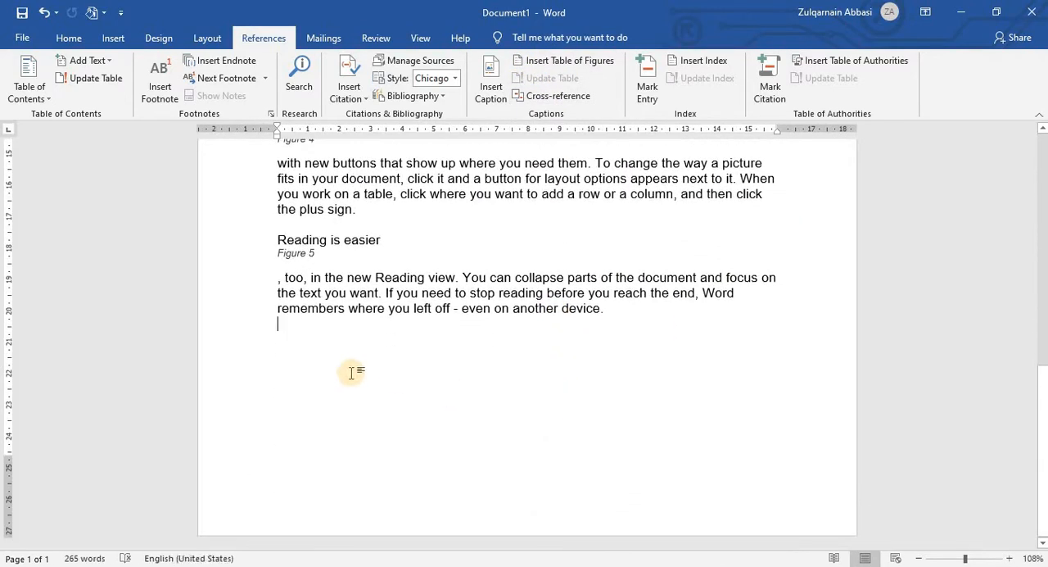
key(Return)
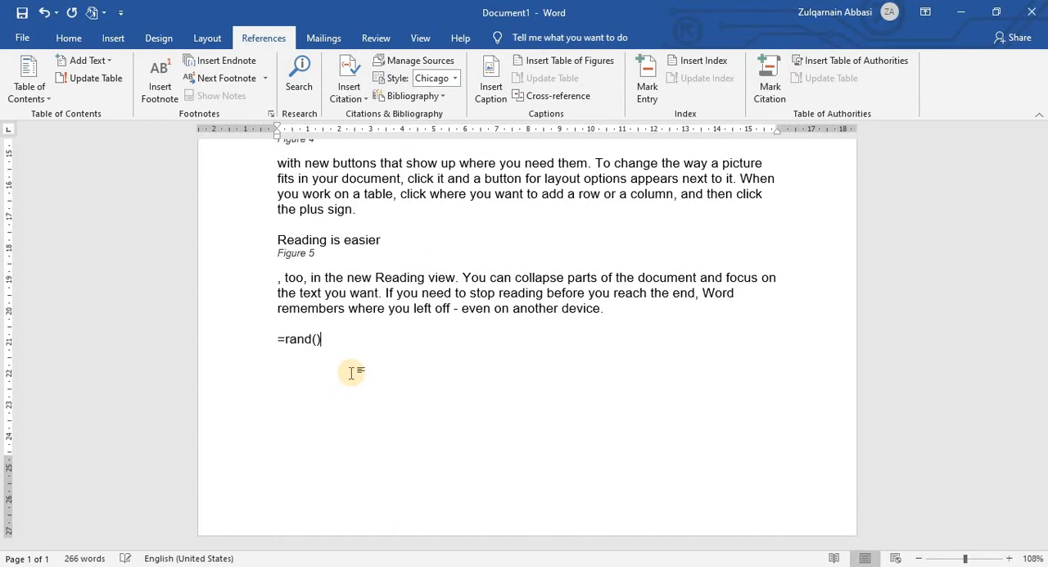
text(=rand())
key(Return)
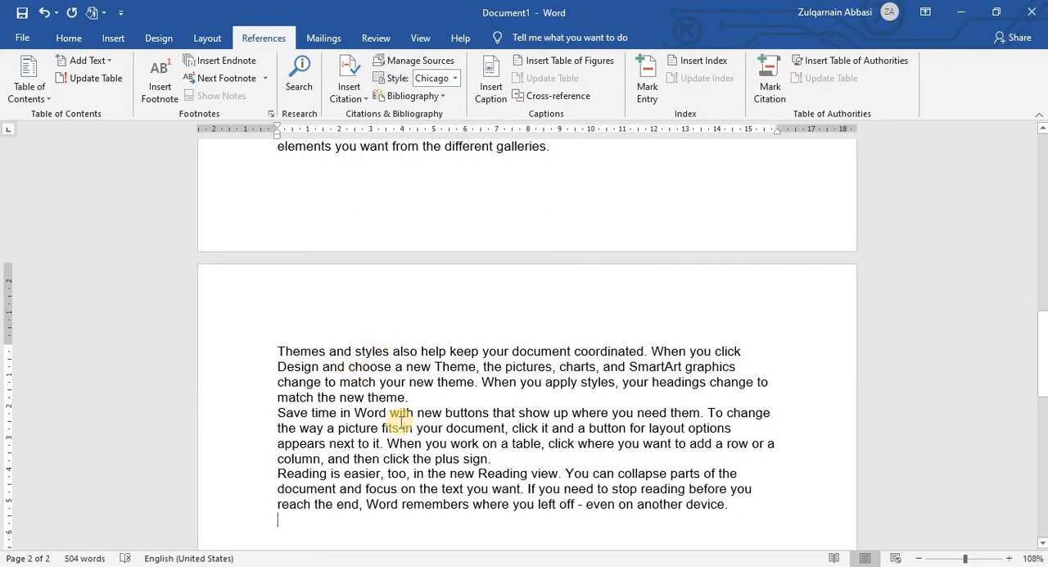
Step: Insert the caption Figure 6 below the opening words "Video provides" of the first newly generated paragraph
scroll(435, 386, up, 1)
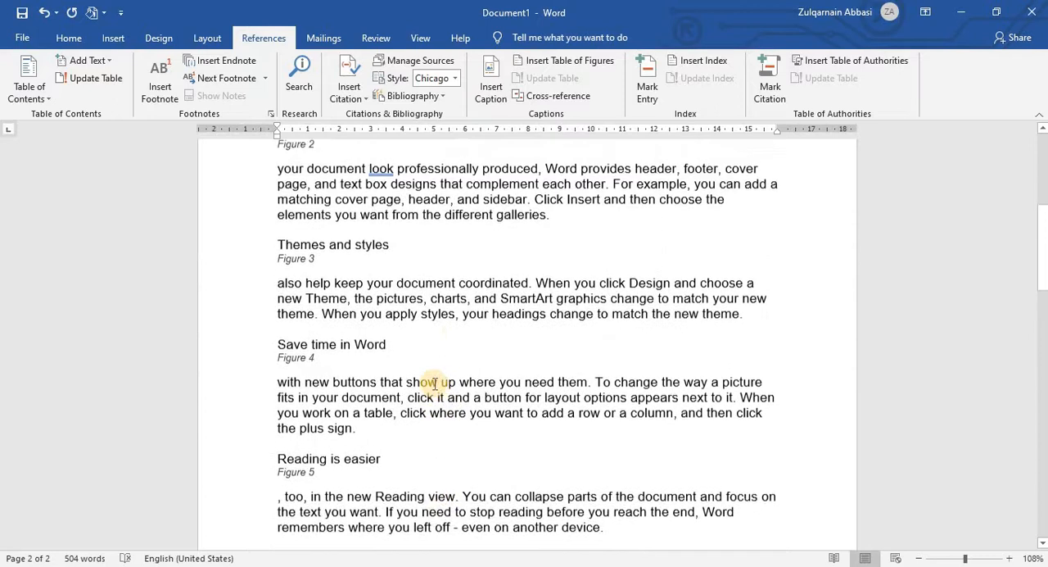
scroll(433, 397, up, 2)
scroll(400, 451, down, 7)
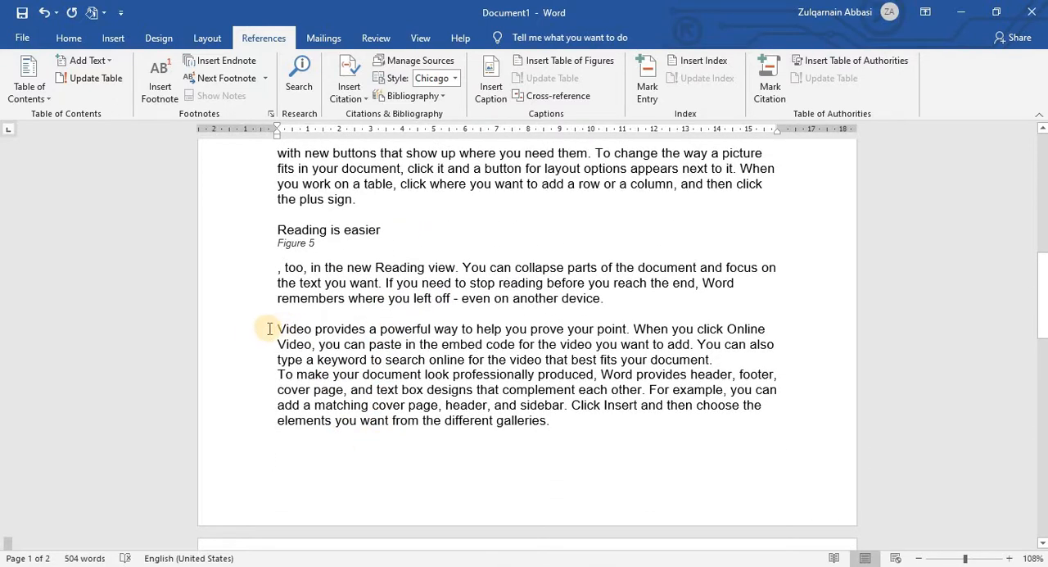
drag(270, 328, 345, 328)
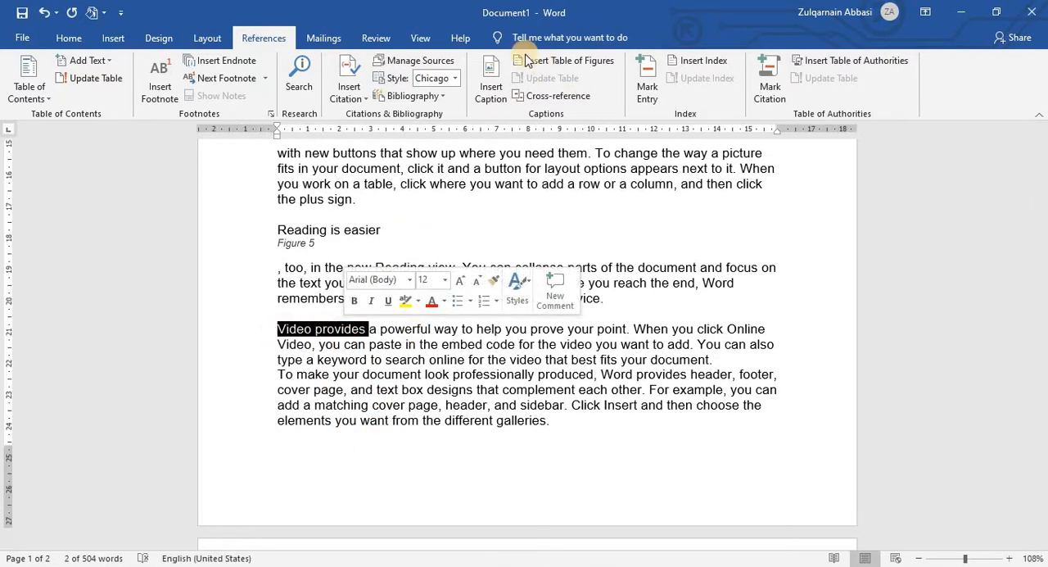
click(491, 86)
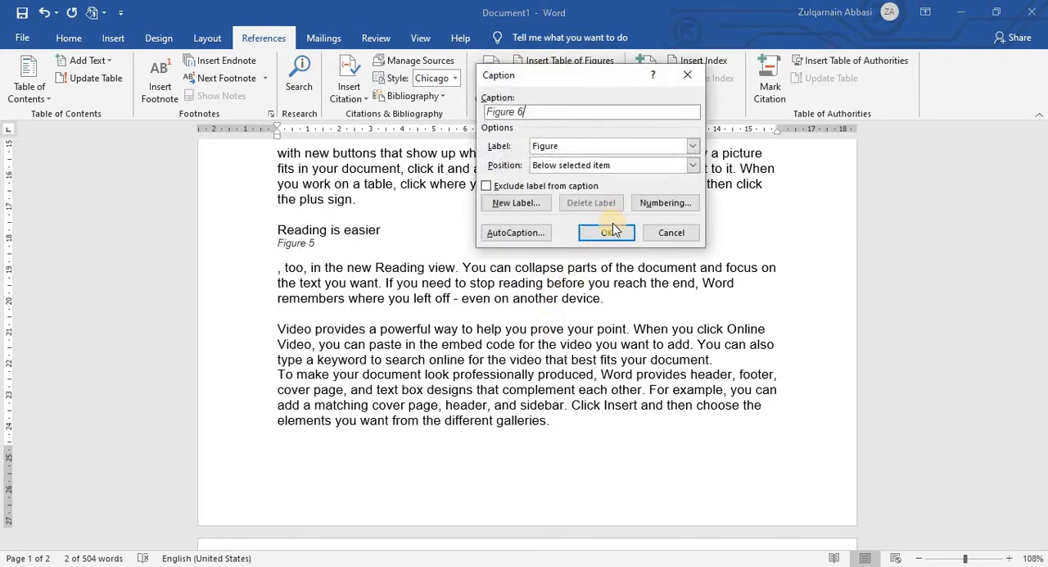
click(611, 226)
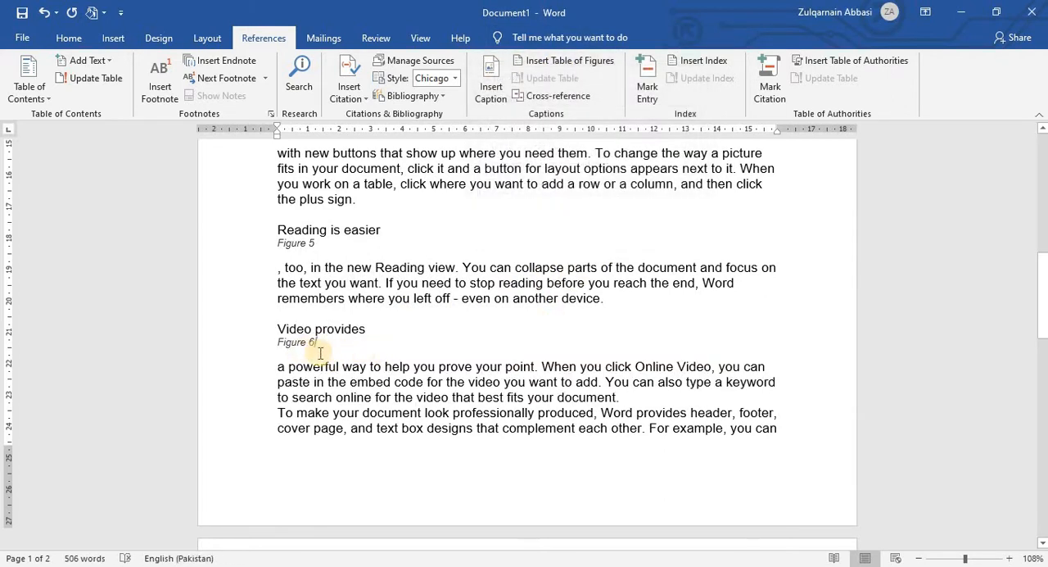
Step: Move the new "To make" paragraph to the start of page 2 and insert the caption Figure 7 below its opening words
scroll(320, 352, down, 3)
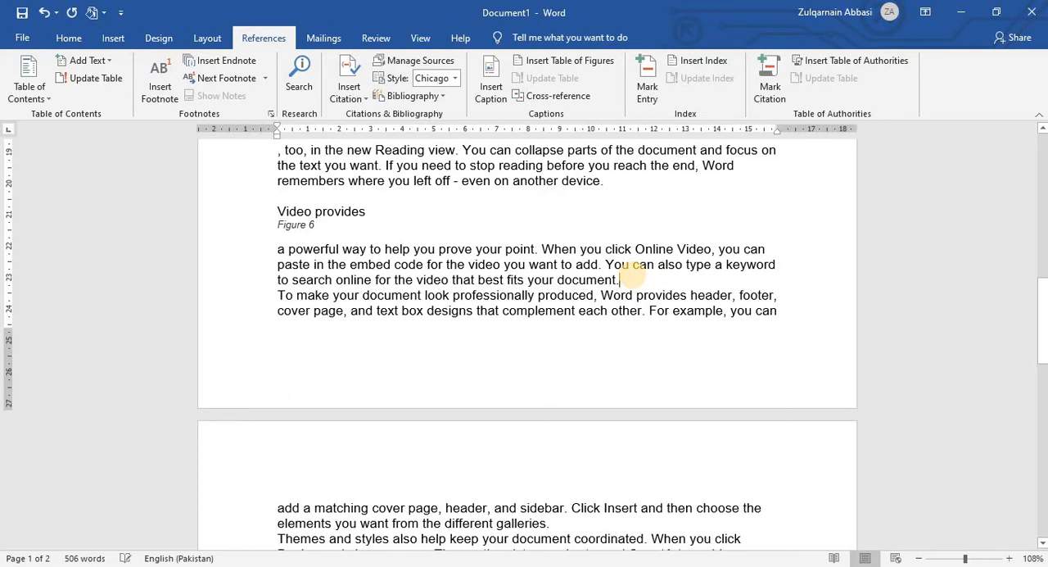
key(ctrl+Return)
scroll(369, 381, down, 5)
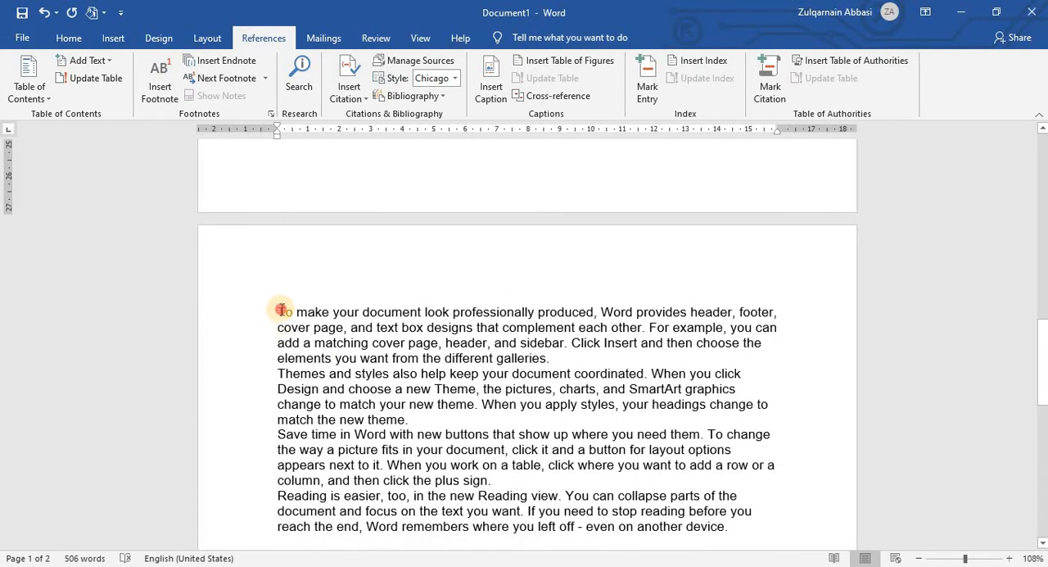
drag(280, 309, 333, 311)
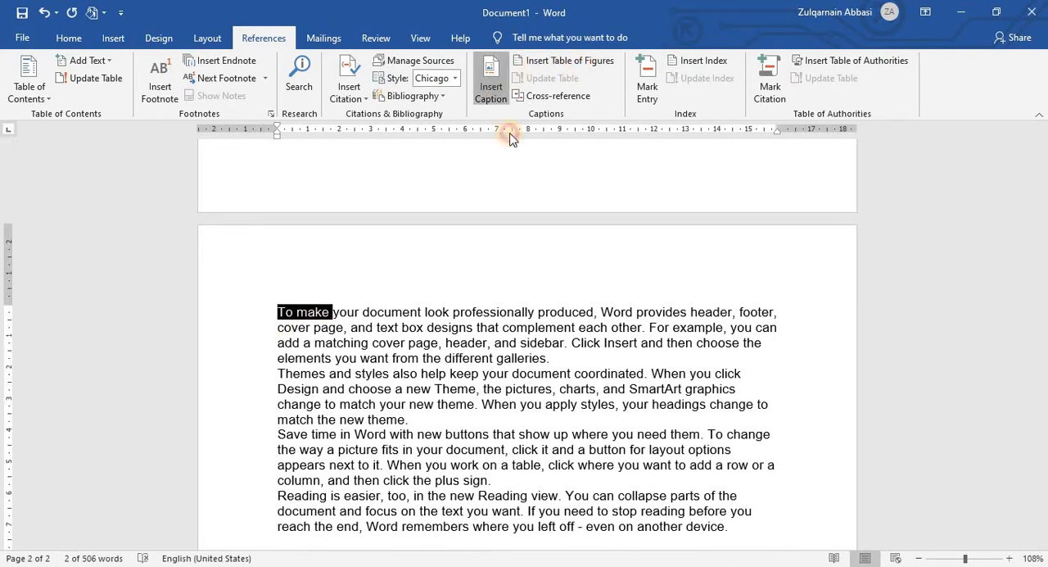
click(603, 233)
Step: Add a blank line above the "Themes and styles" paragraph on page 2
scroll(464, 286, down, 4)
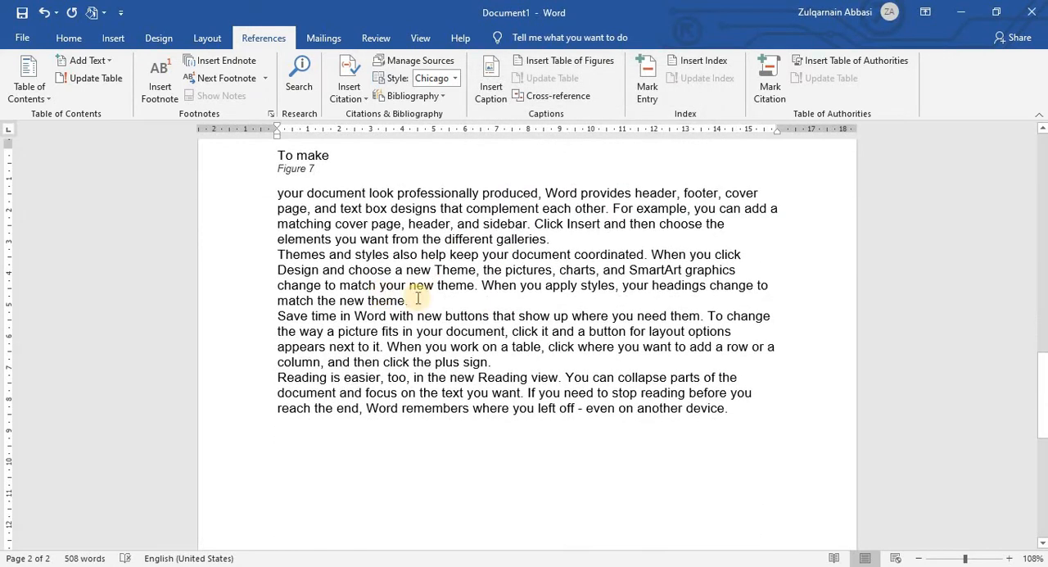
click(567, 239)
key(Return)
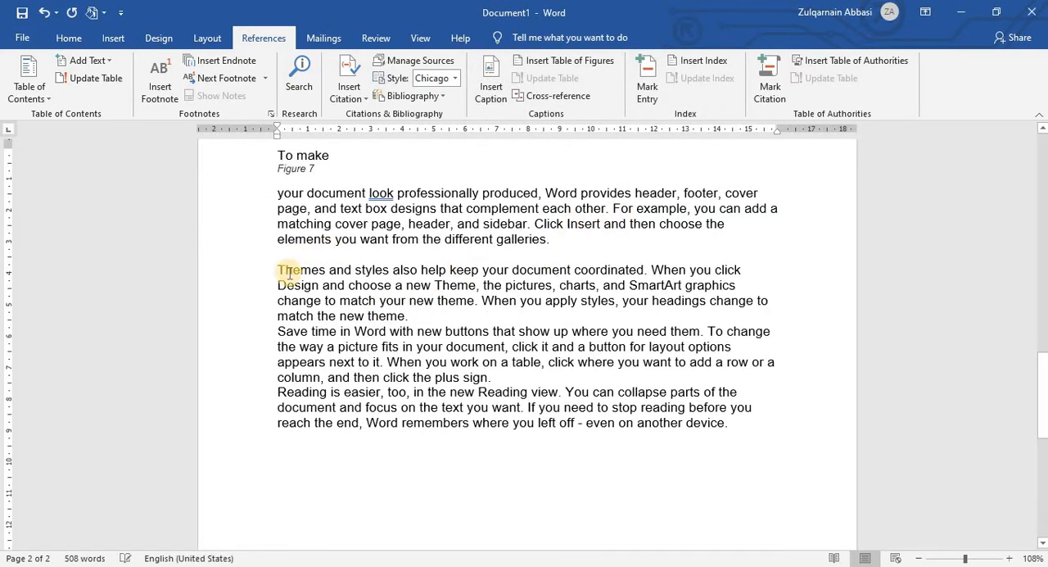
Step: Insert the caption Figure 8 below the opening words "Themes and styles" of the paragraph on page 2
drag(278, 271, 390, 271)
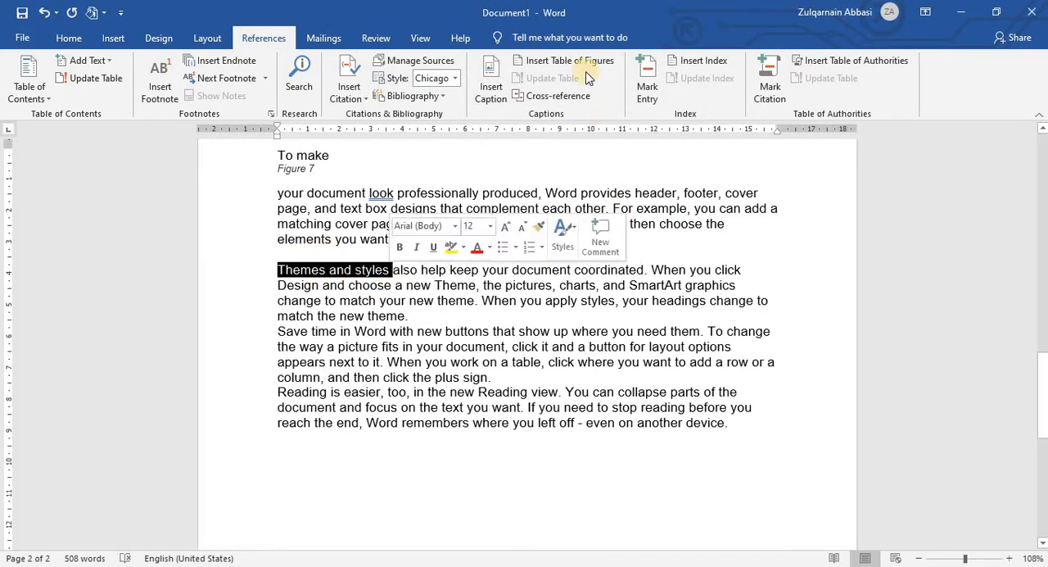
click(492, 86)
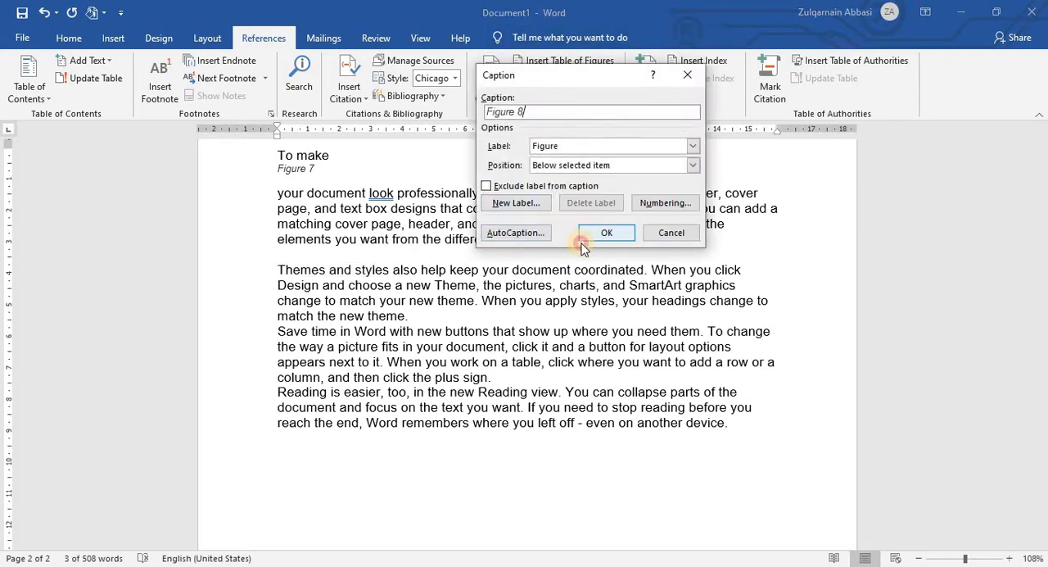
click(533, 232)
scroll(732, 321, down, 1)
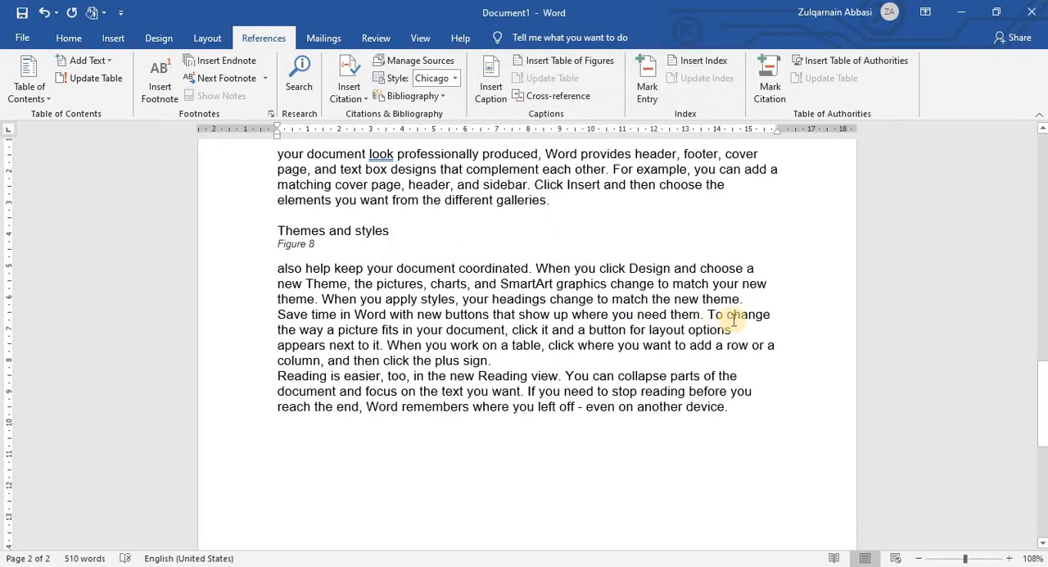
Step: Add a blank line above the "Save time" paragraph on page 2 and insert the caption Figure 9 below its opening words
click(761, 289)
key(Return)
drag(271, 326, 339, 332)
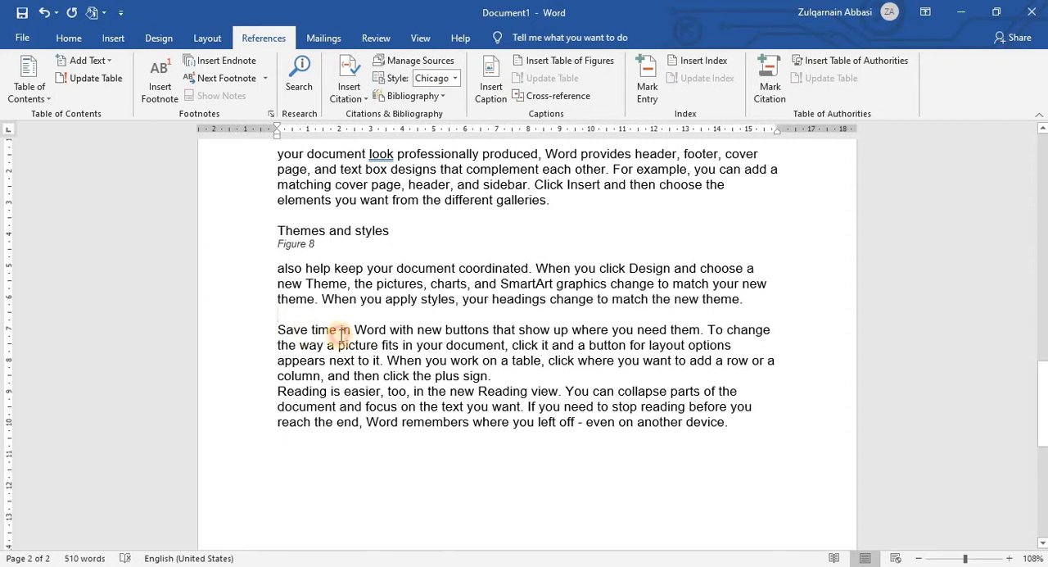
click(491, 82)
click(606, 231)
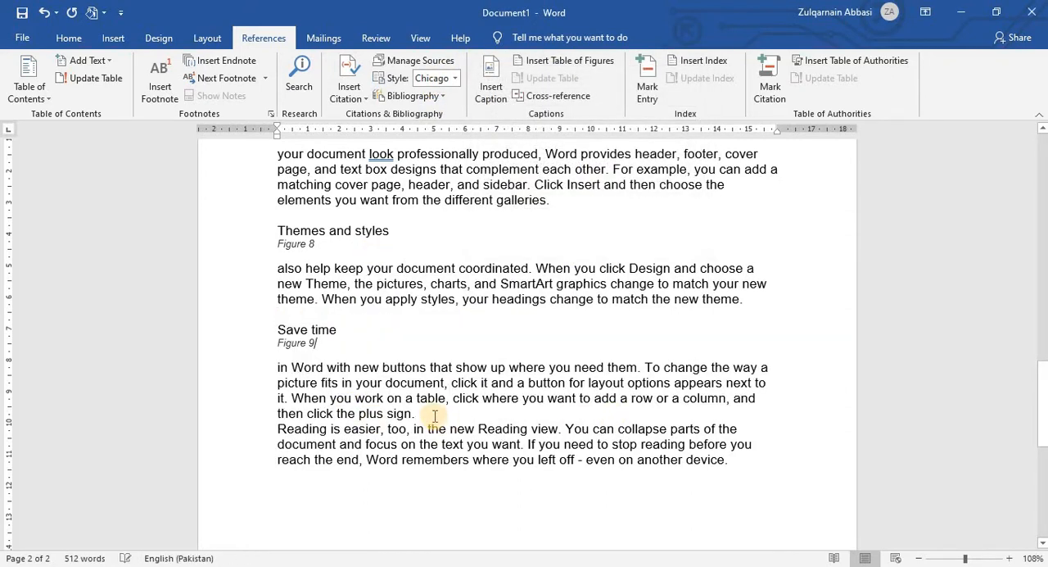
Step: Add a blank line above the last paragraph and insert the caption Figure 10 below its opening words "Reading is easier"
key(Return)
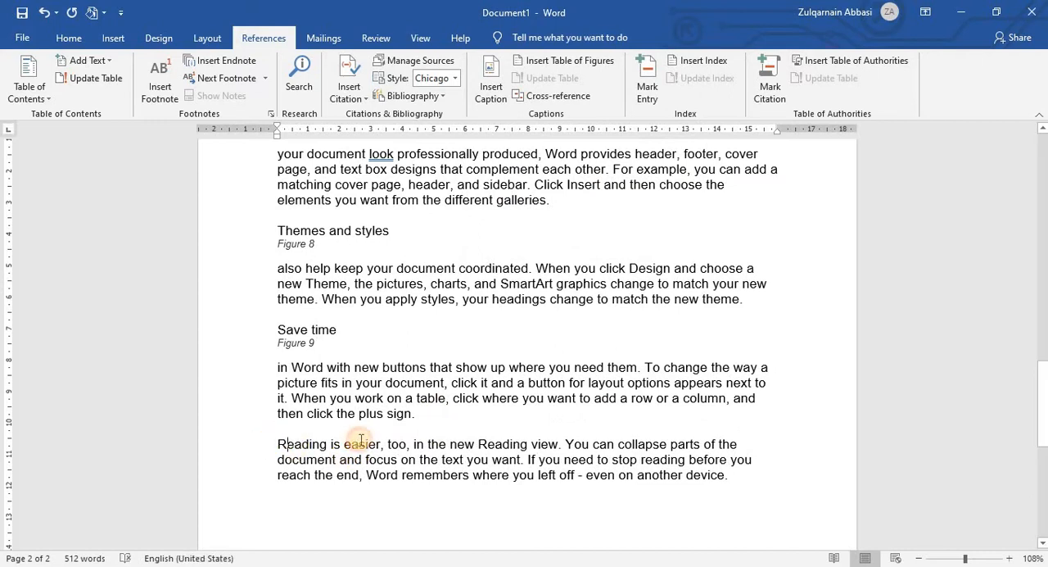
drag(278, 444, 381, 445)
click(490, 89)
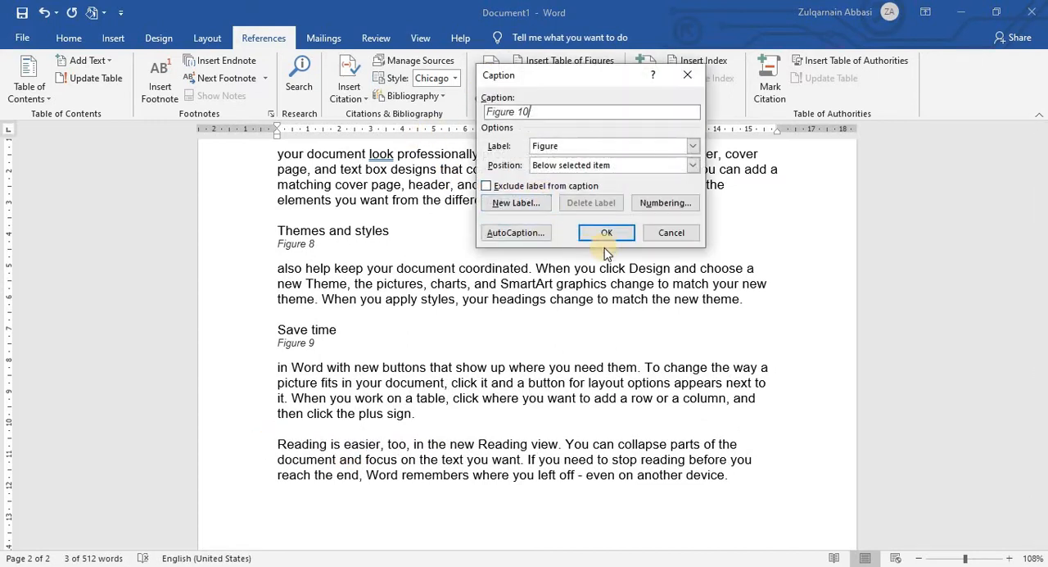
click(603, 230)
scroll(552, 299, up, 1)
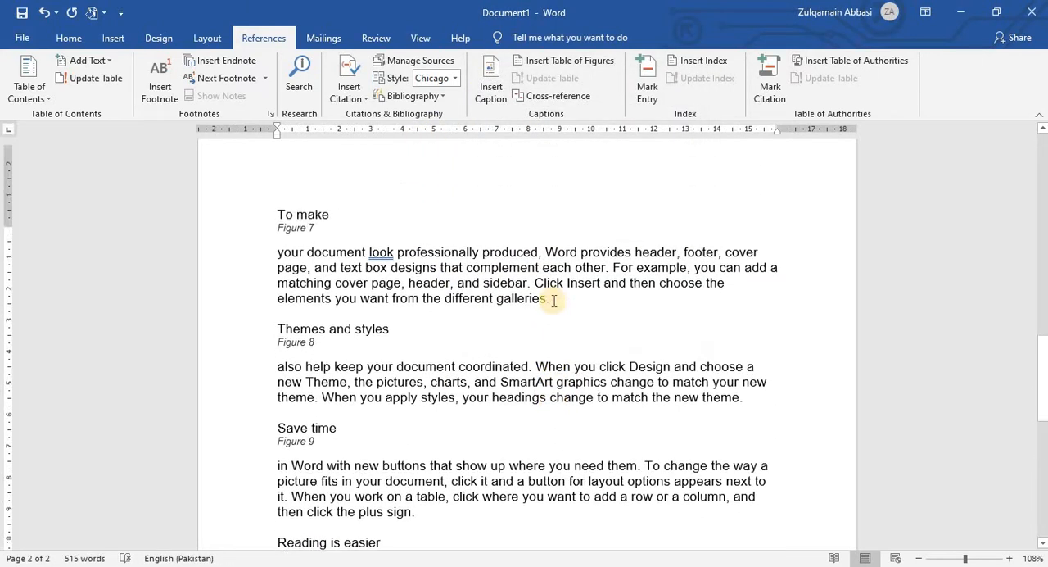
scroll(360, 466, down, 1)
drag(278, 450, 321, 465)
scroll(412, 408, up, 4)
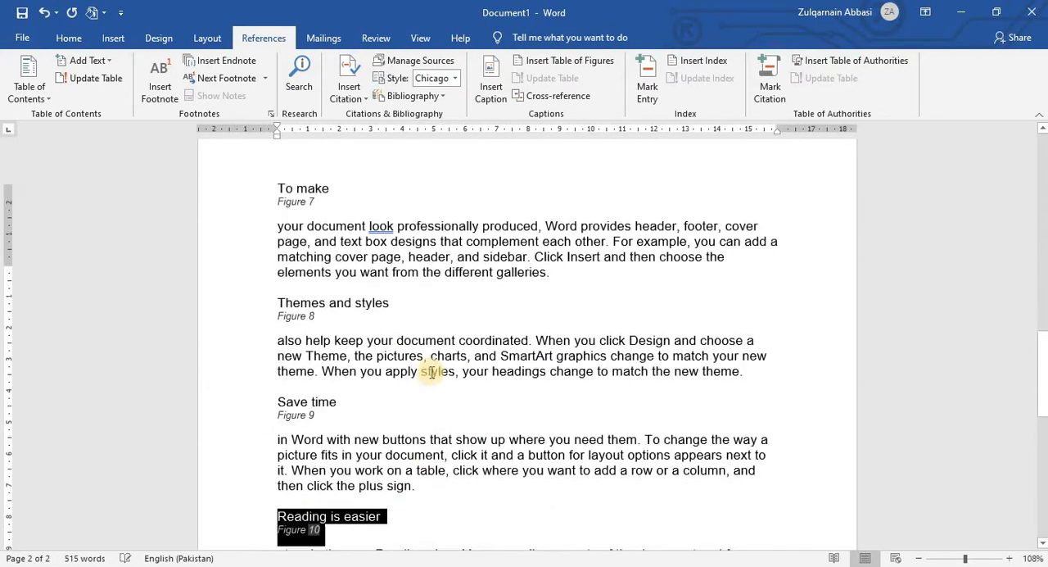
Step: Update the entire table of figures at the start of the document to include the newly added captions
scroll(431, 371, up, 12)
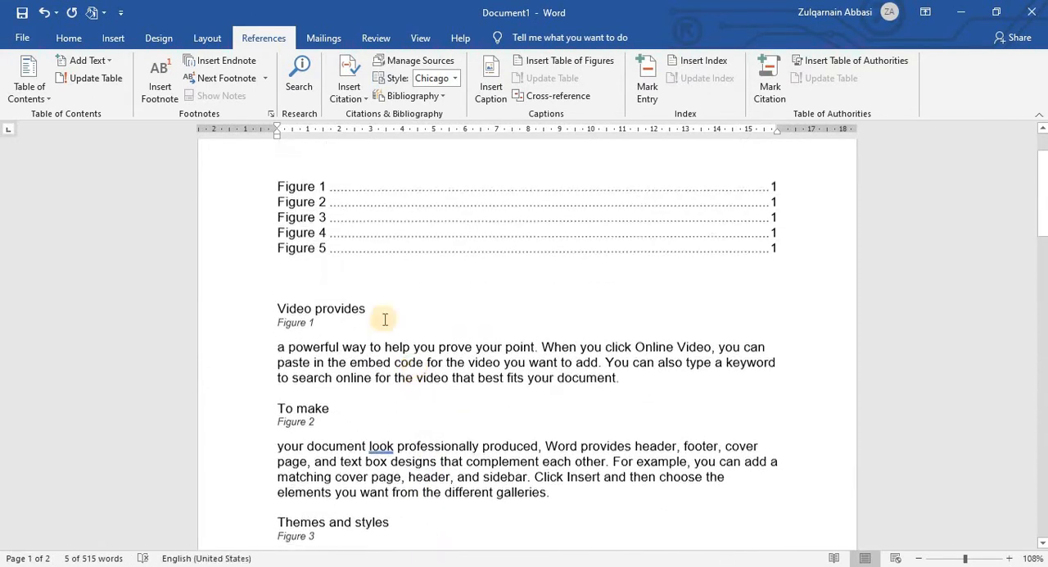
click(415, 308)
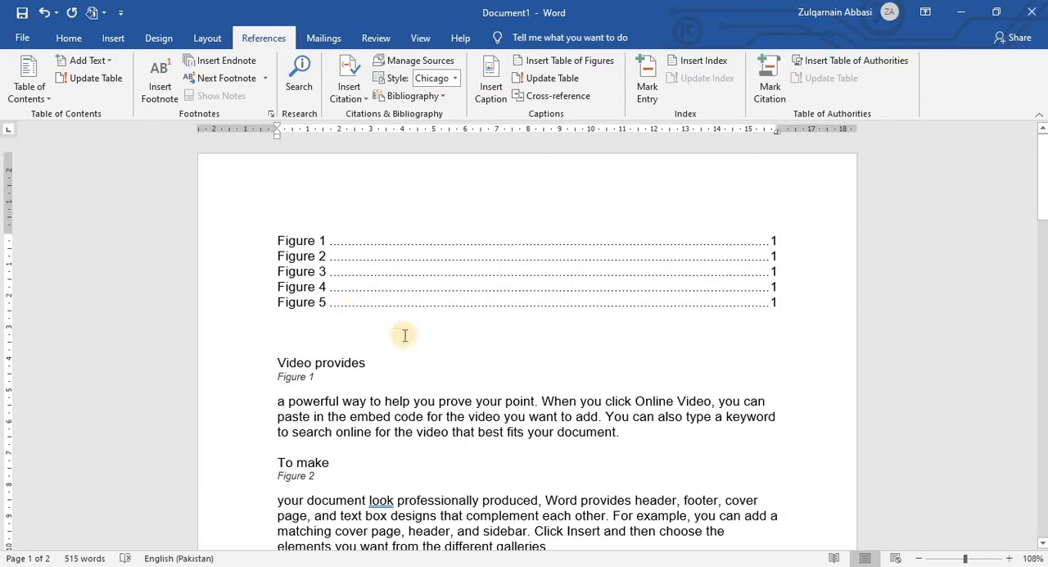
click(461, 430)
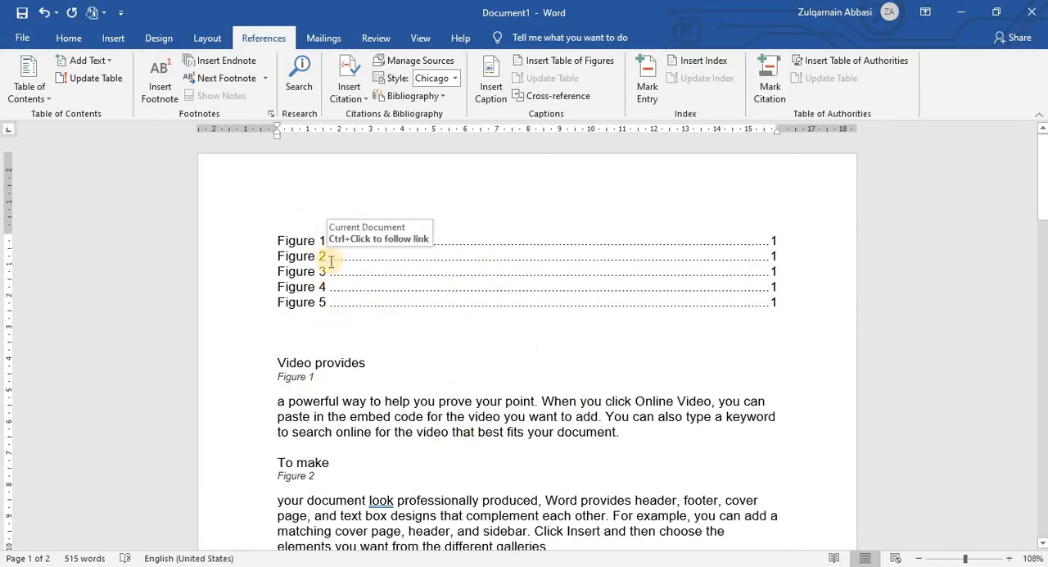
click(332, 261)
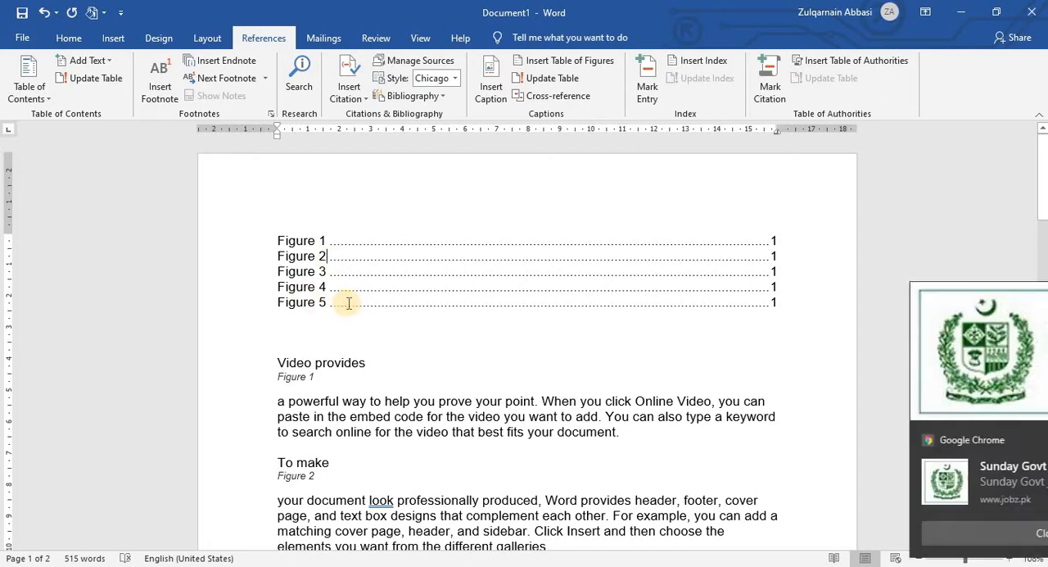
shift+click(429, 305)
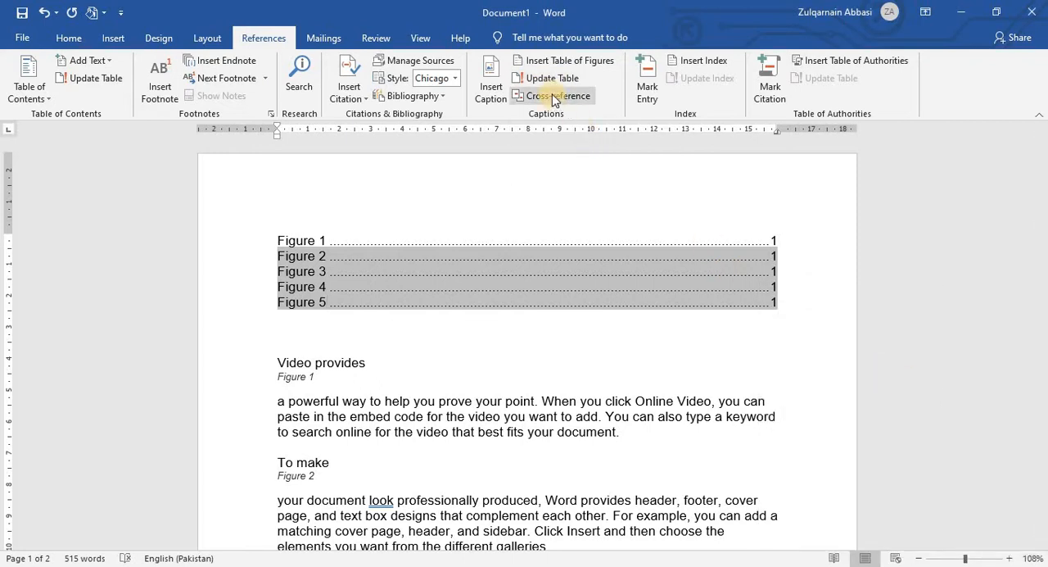
click(433, 416)
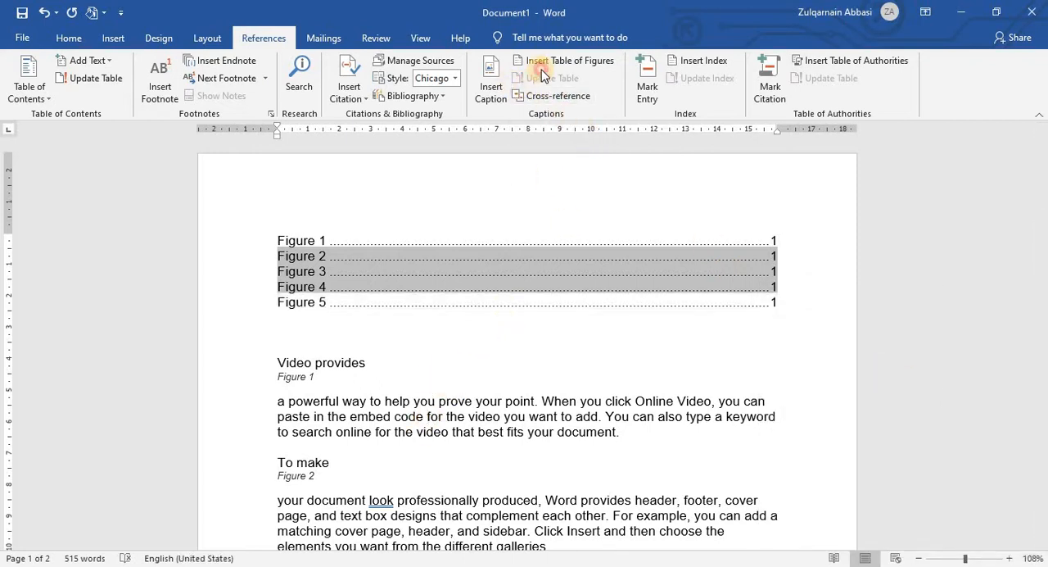
click(378, 301)
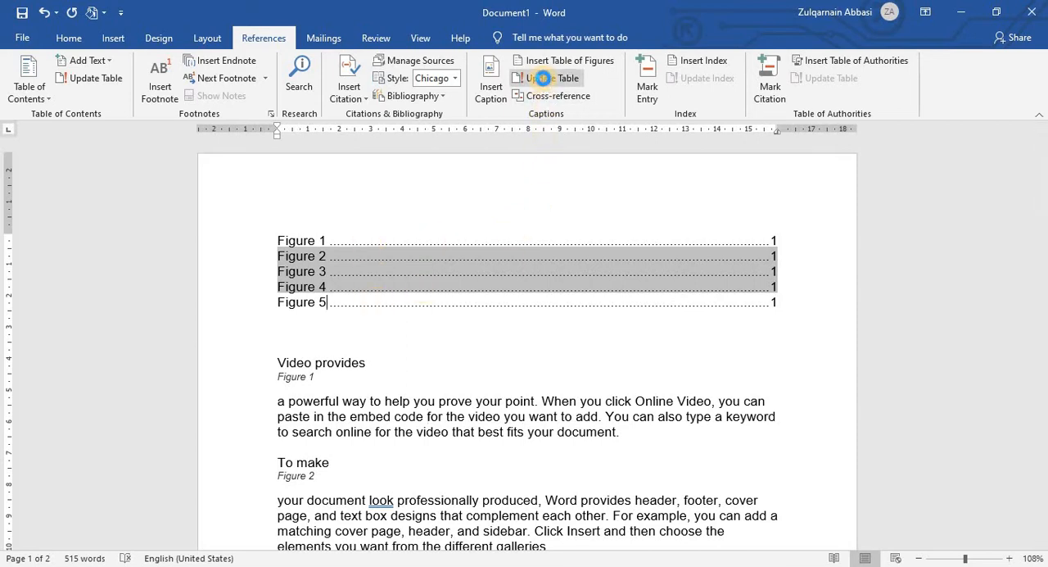
click(546, 78)
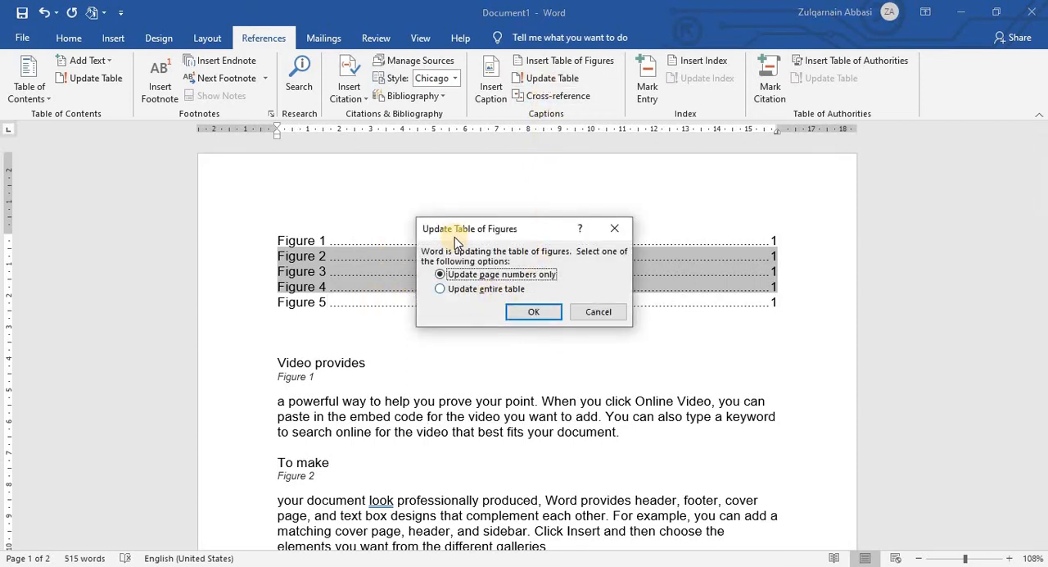
drag(448, 230, 430, 209)
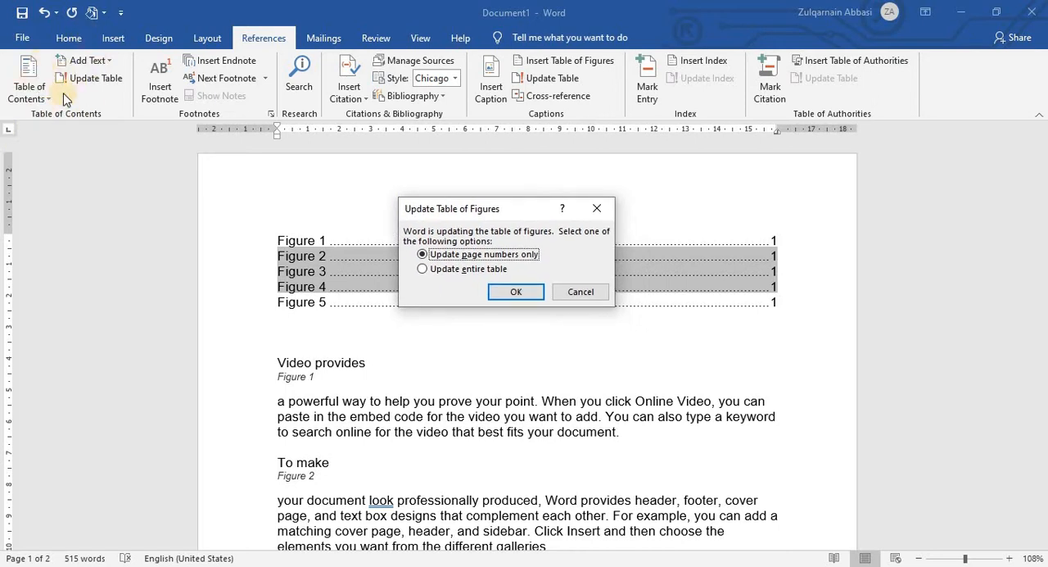
drag(477, 218, 481, 177)
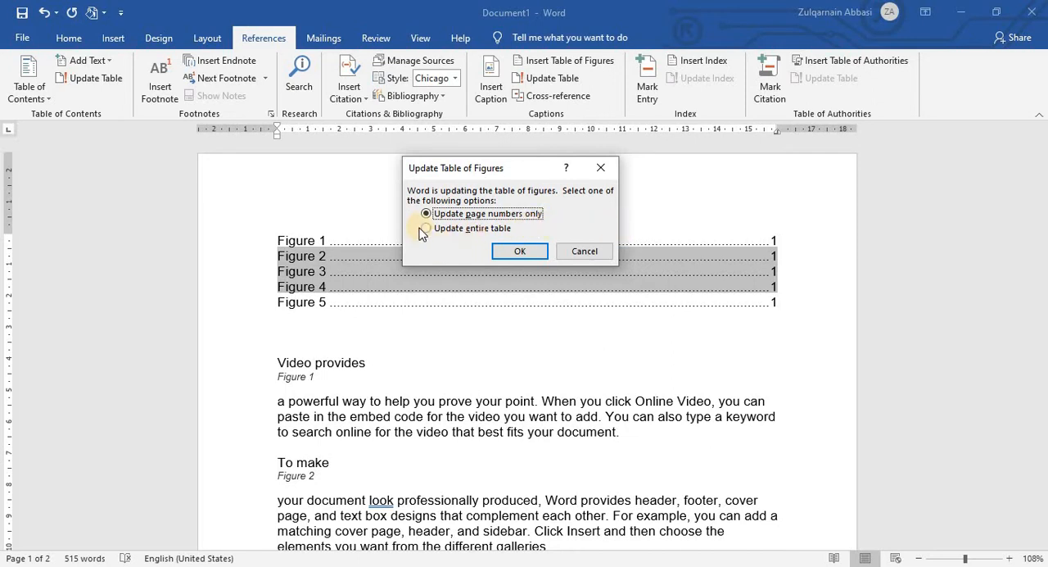
click(521, 252)
Step: Check the captions on page 2 and follow the Figure 9 link in the table of figures to its caption
scroll(394, 367, down, 2)
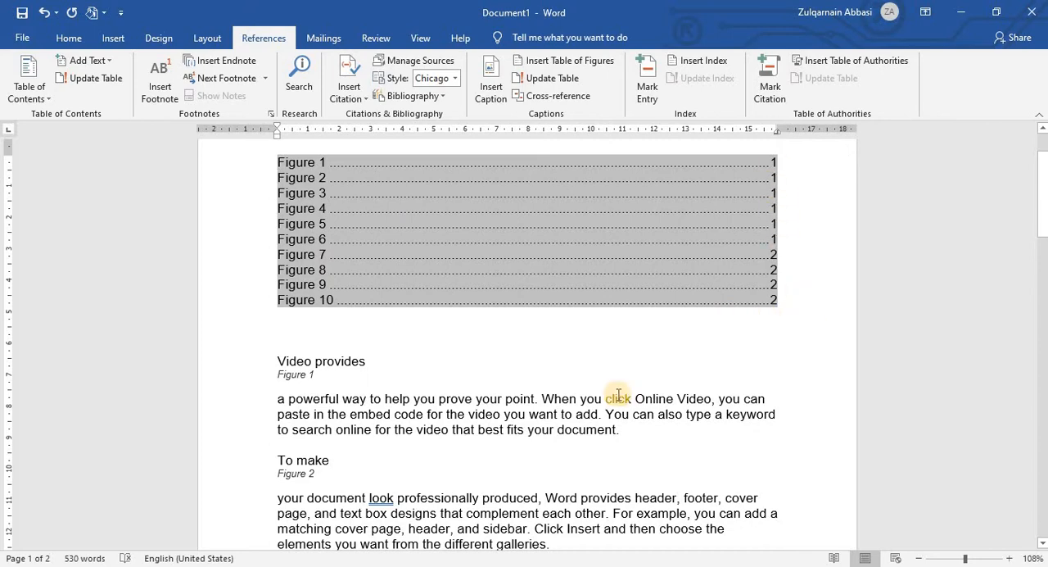
scroll(618, 395, down, 20)
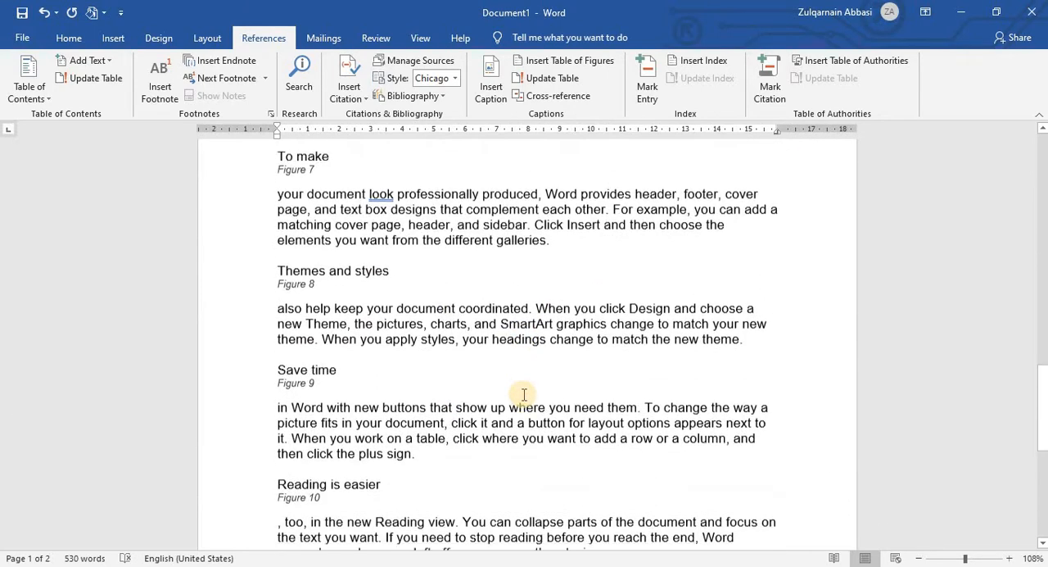
scroll(519, 385, up, 20)
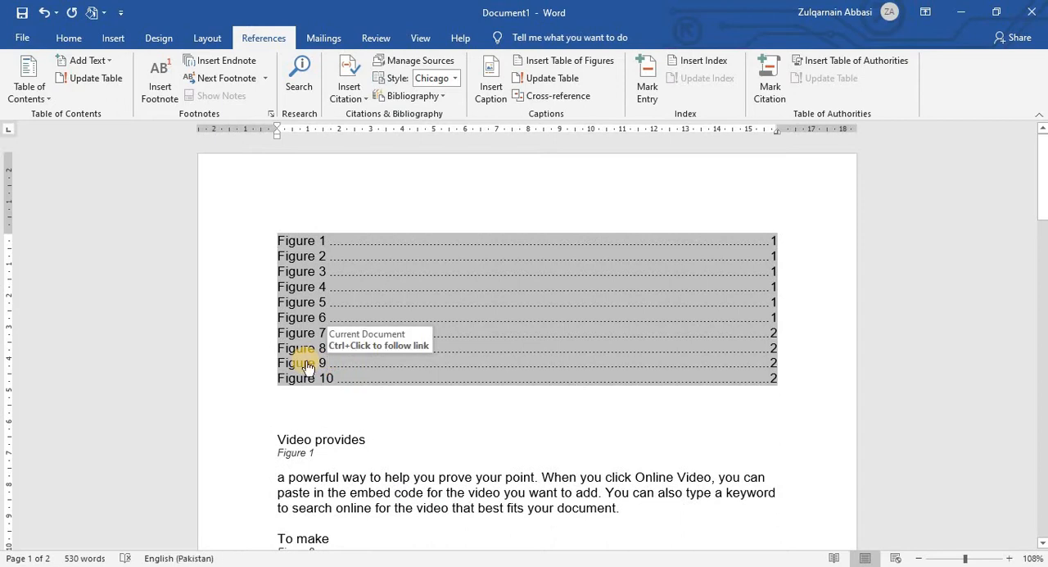
ctrl+click(308, 368)
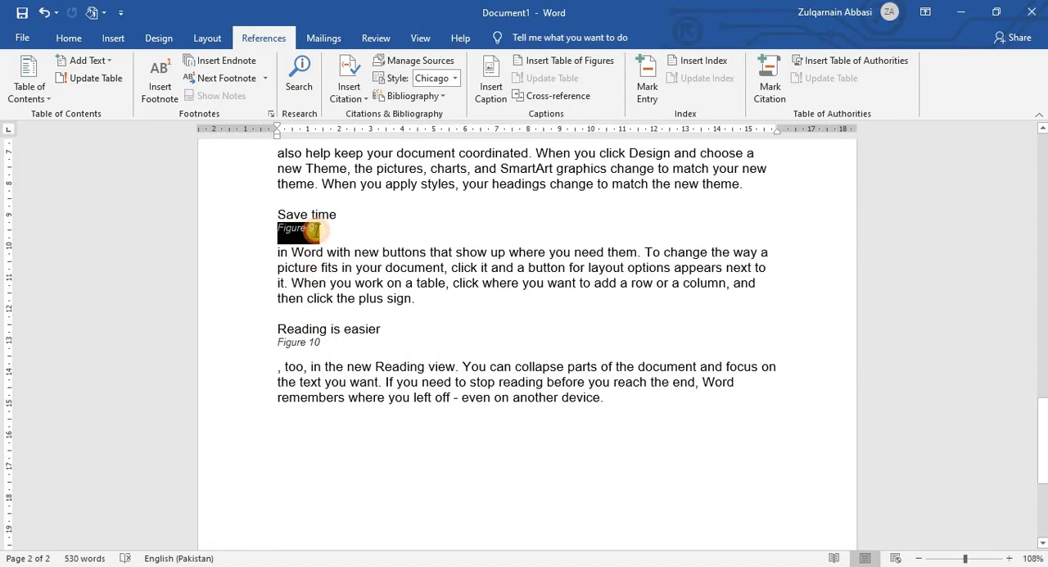
scroll(392, 337, up, 5)
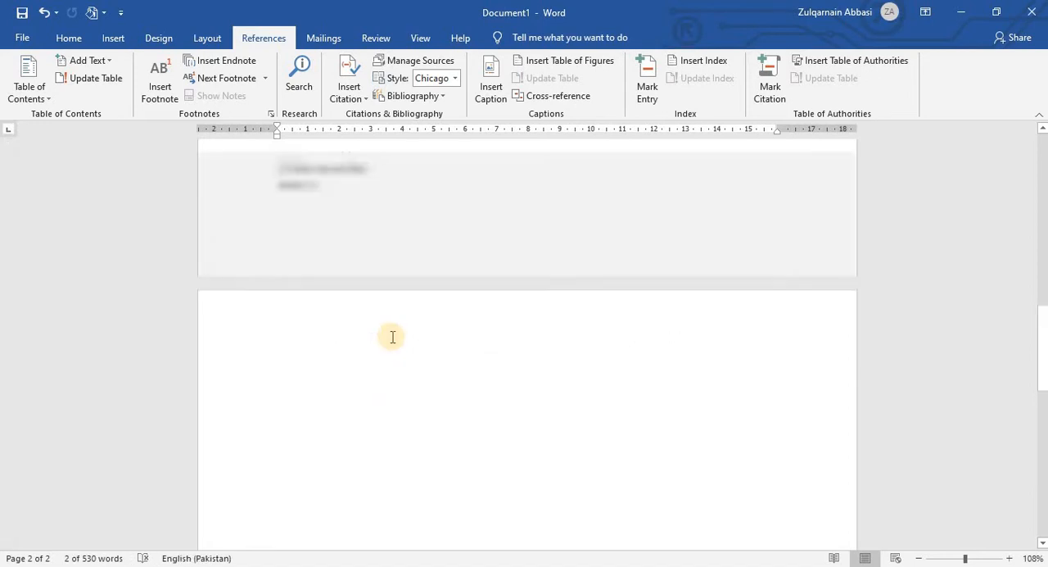
Step: View the Cross-reference options without inserting a reference, and place the cursor on the blank line below the table of figures
click(552, 95)
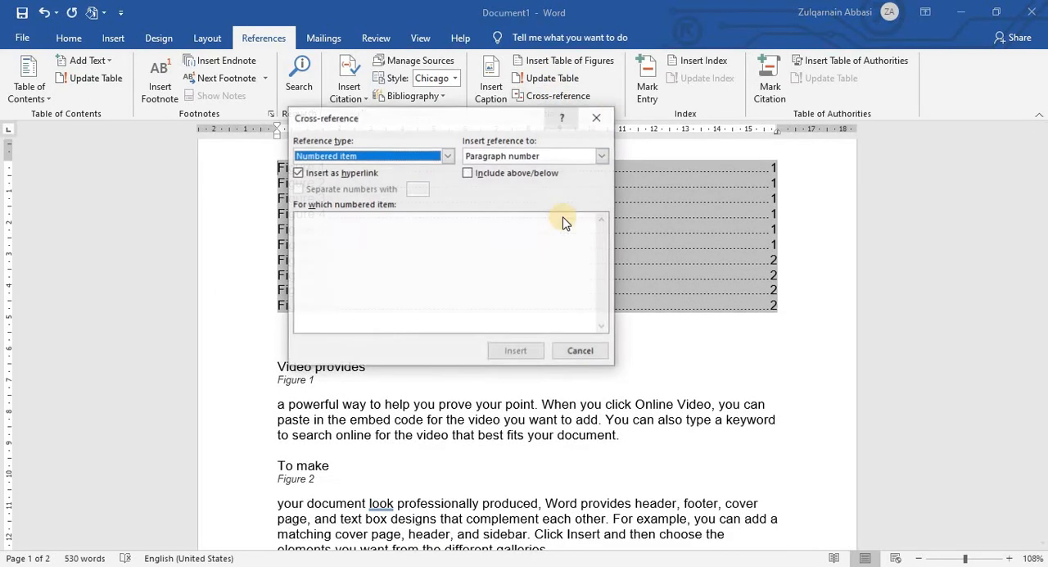
click(601, 119)
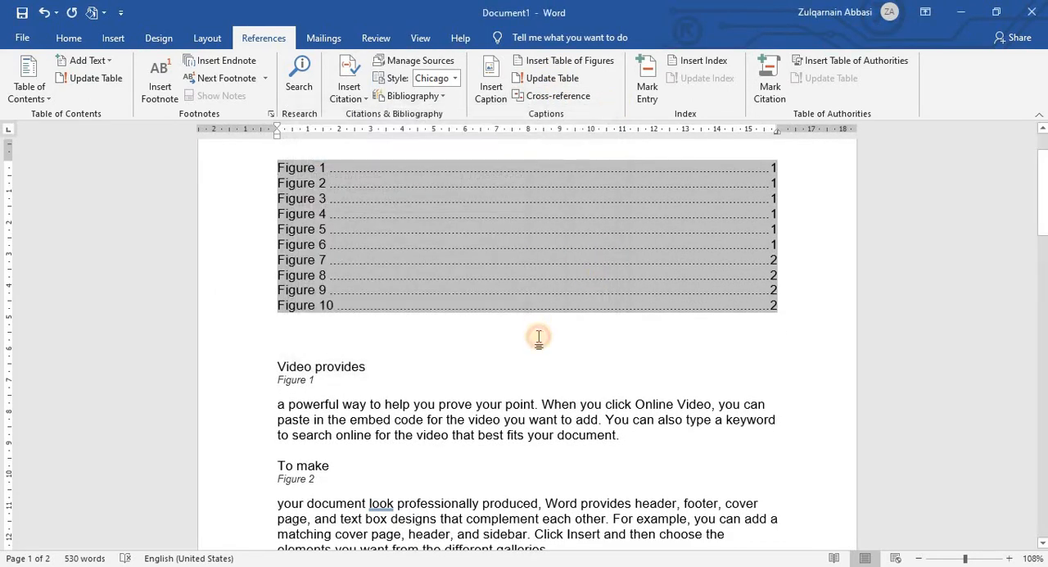
click(538, 337)
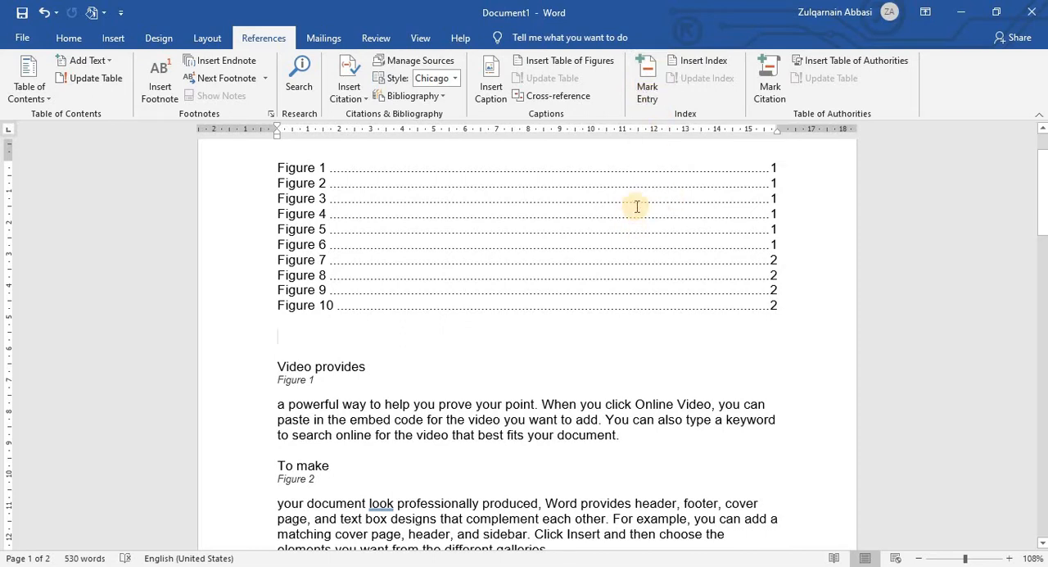
Step: Mark "prove your point" in the paragraph under Figure 1 as a main index entry for the current page
scroll(634, 207, down, 2)
scroll(524, 278, down, 1)
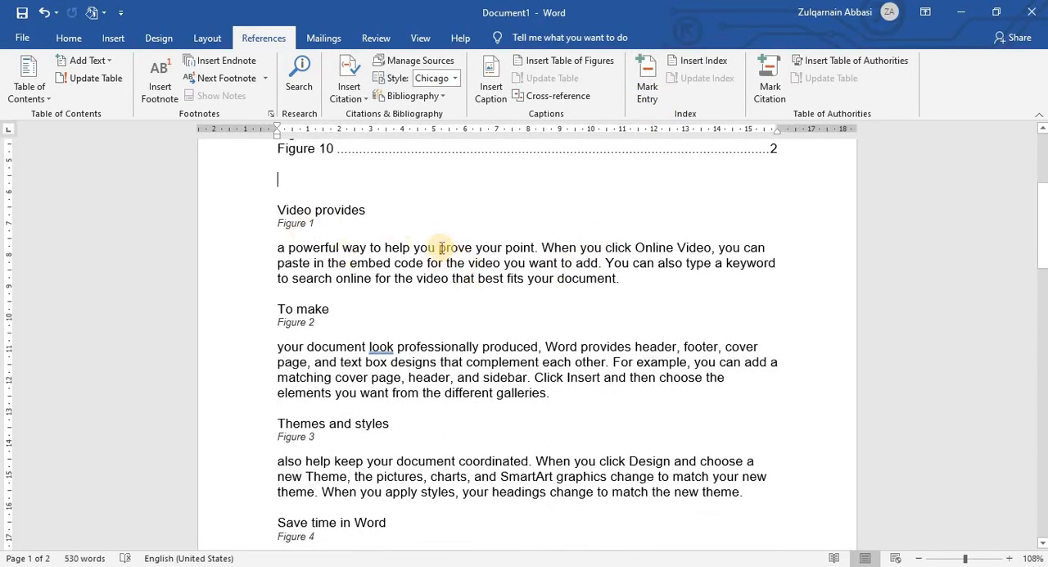
drag(453, 247, 529, 250)
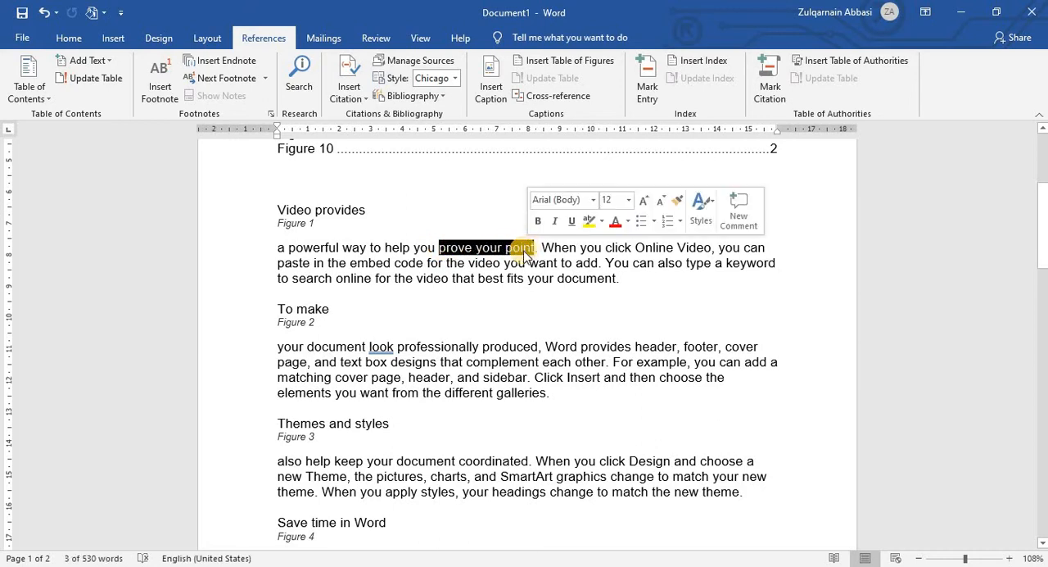
click(646, 86)
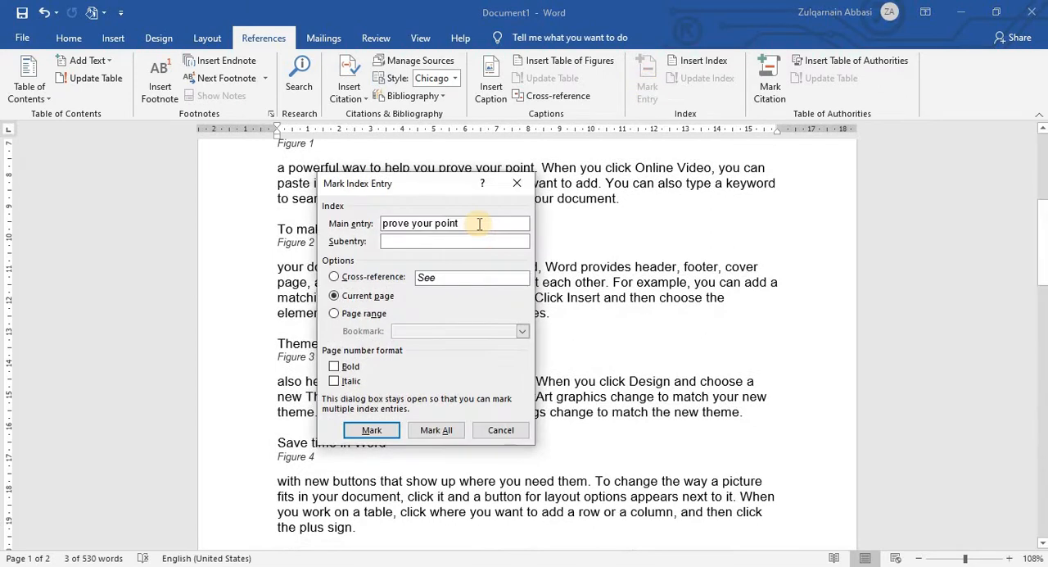
drag(376, 187, 580, 88)
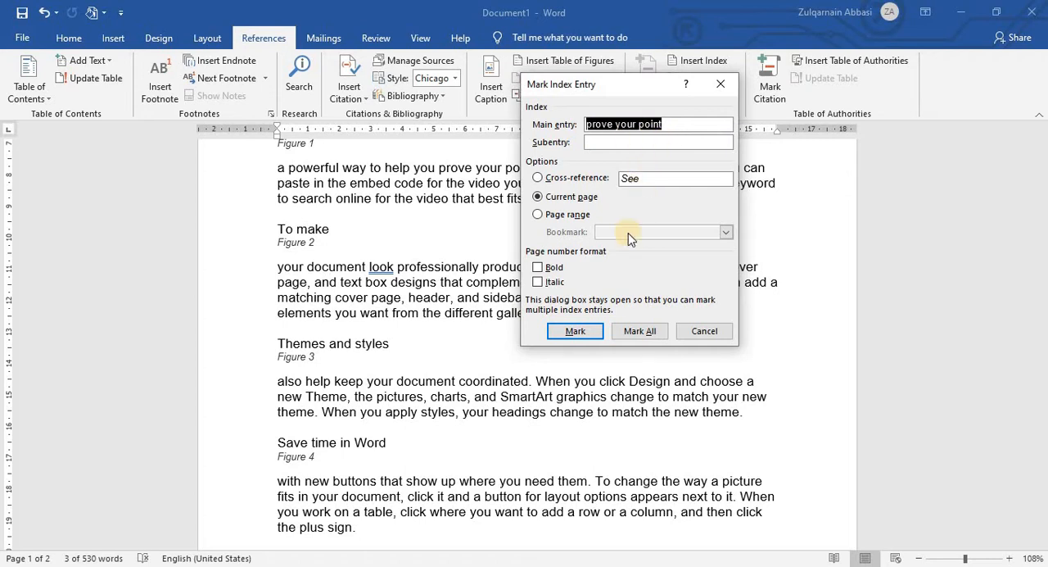
click(574, 331)
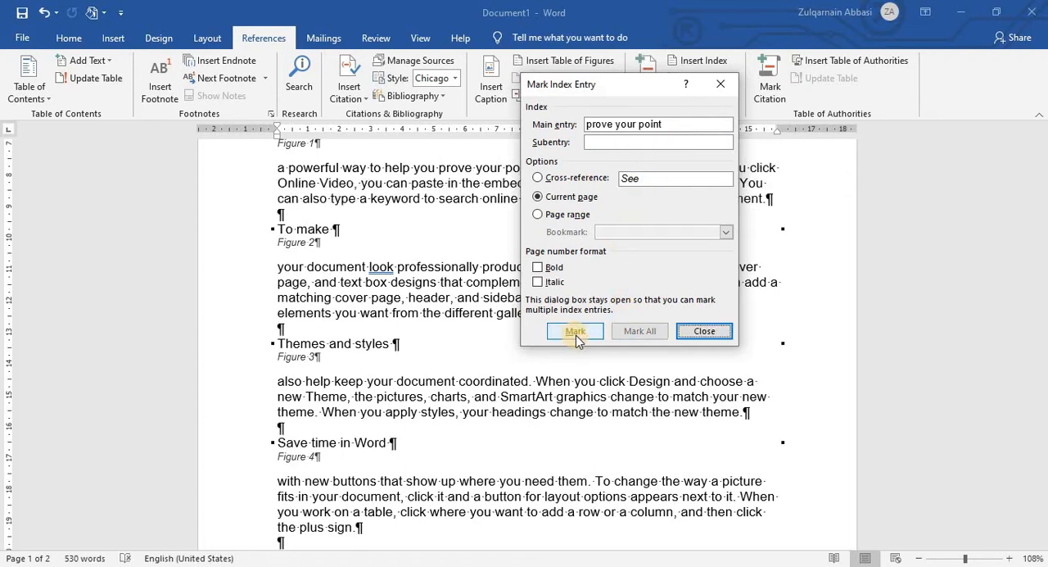
click(706, 331)
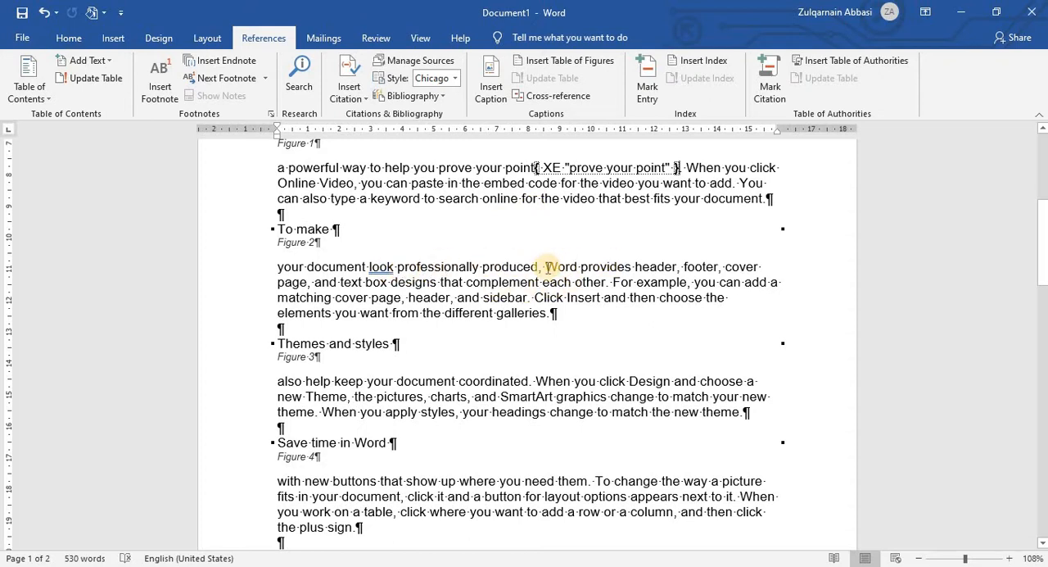
Step: Mark "Word provides" in the paragraph under Figure 2 as a main index entry for the current page
drag(546, 266, 634, 267)
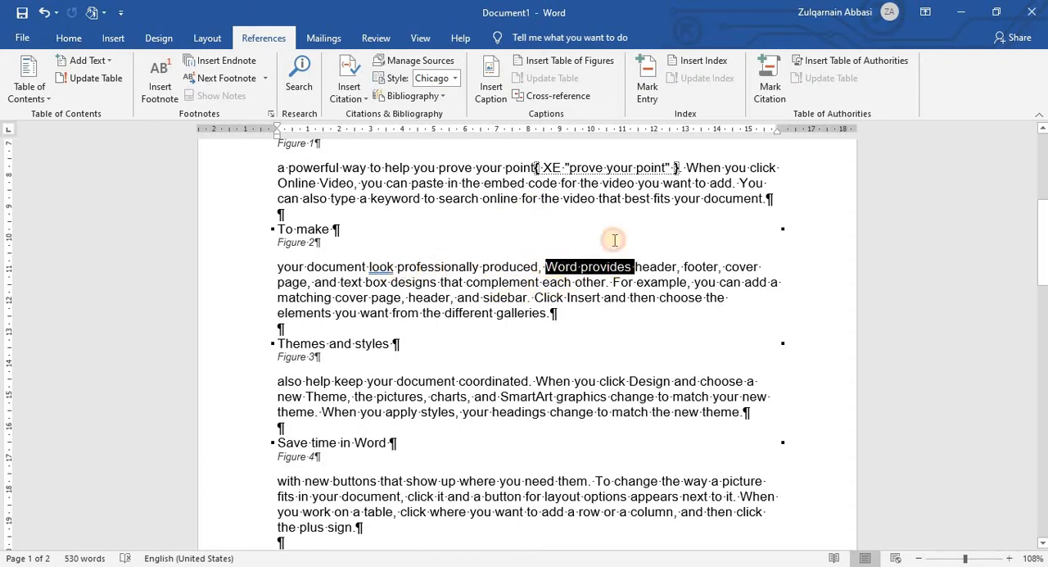
click(646, 91)
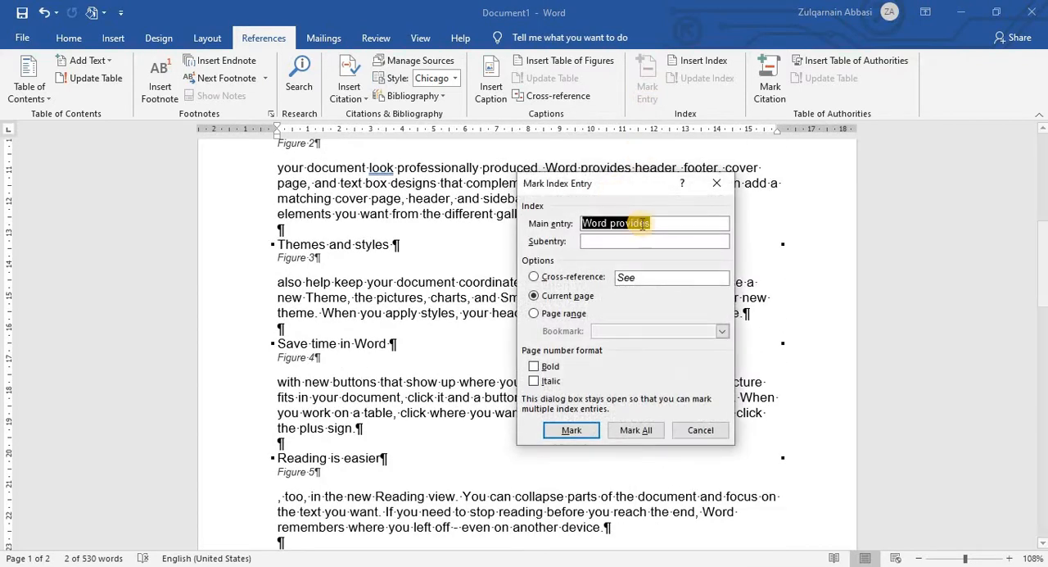
click(572, 430)
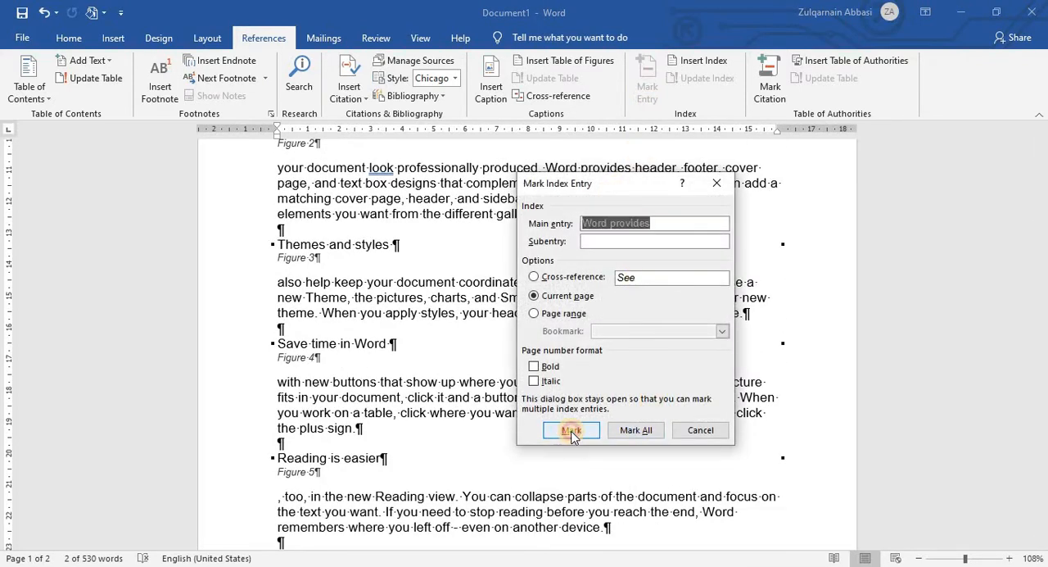
click(699, 429)
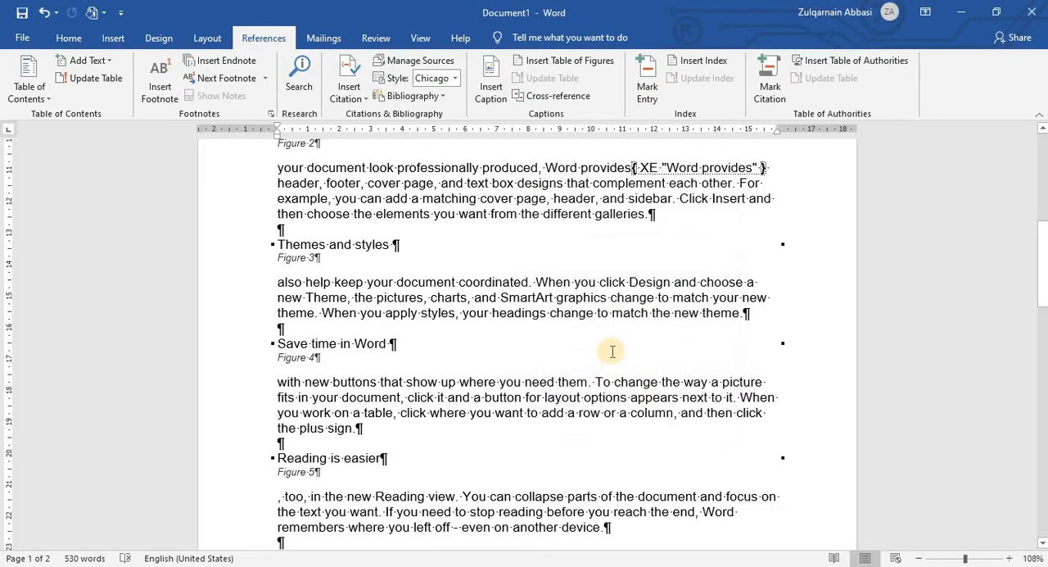
Step: Mark "SmartArt" in the paragraph under Figure 3 as a main index entry for the current page
scroll(612, 351, down, 3)
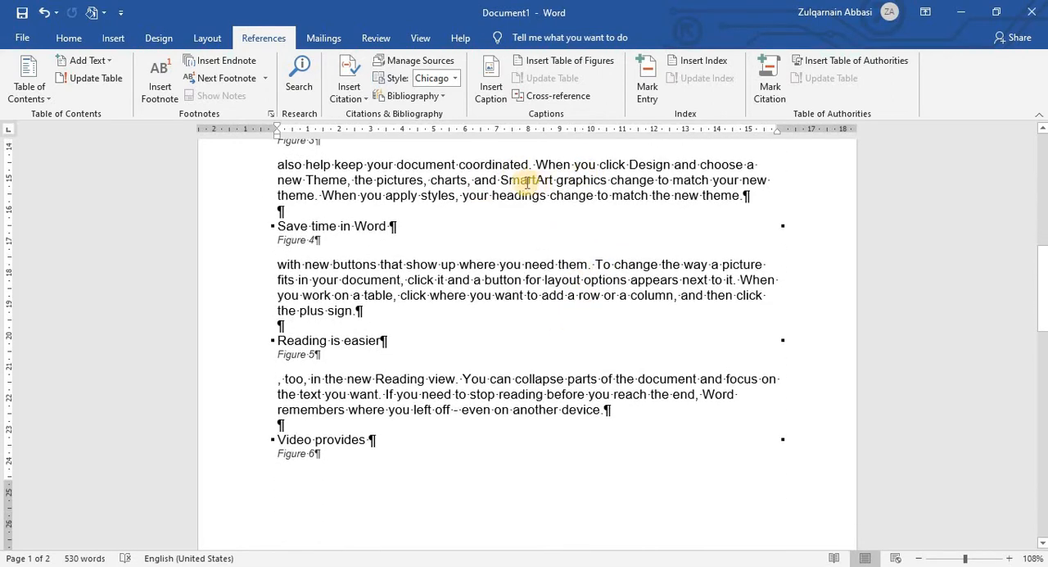
drag(498, 178, 558, 181)
click(533, 195)
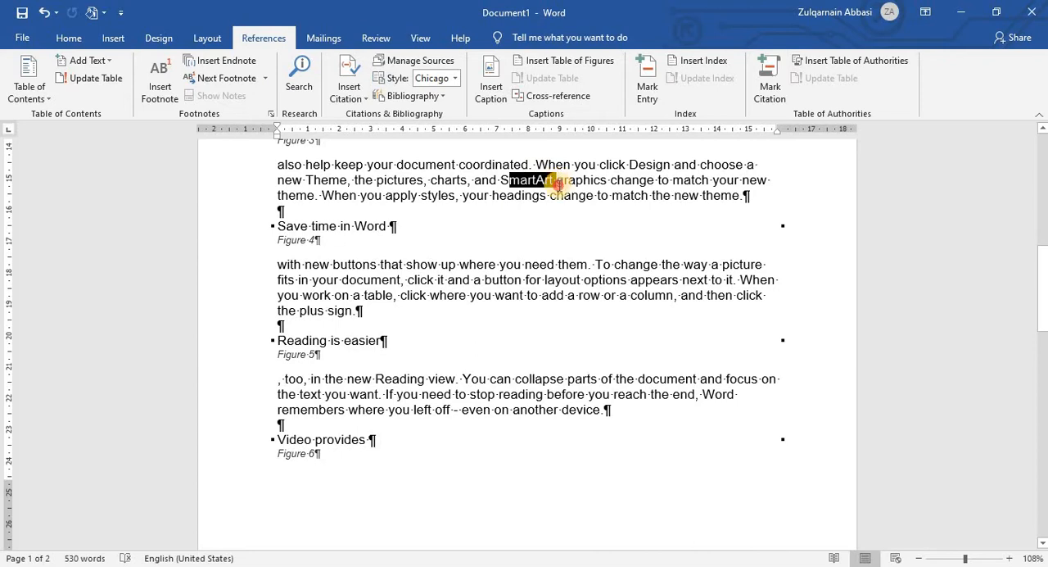
click(511, 193)
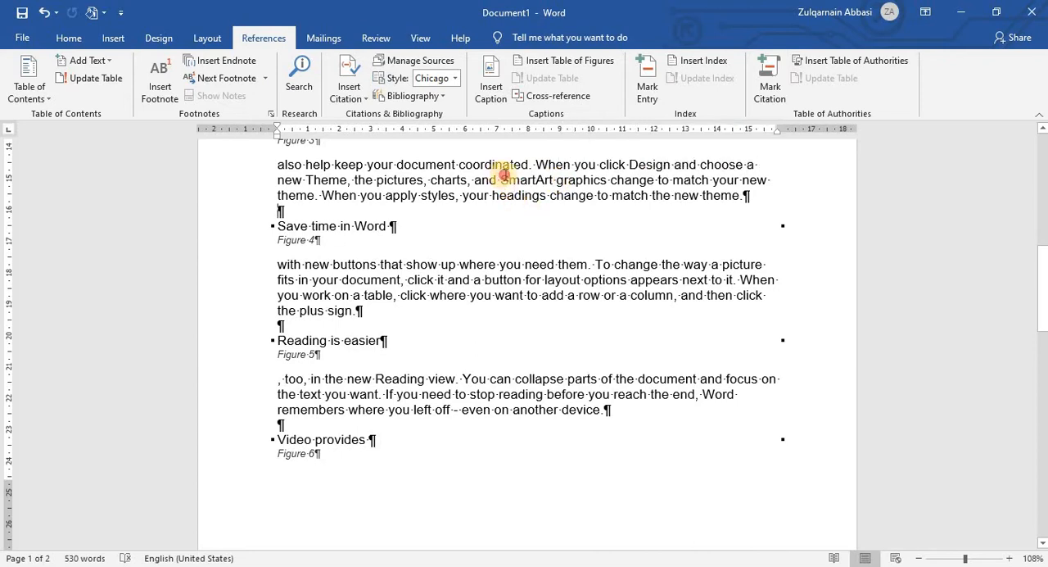
drag(503, 177, 544, 179)
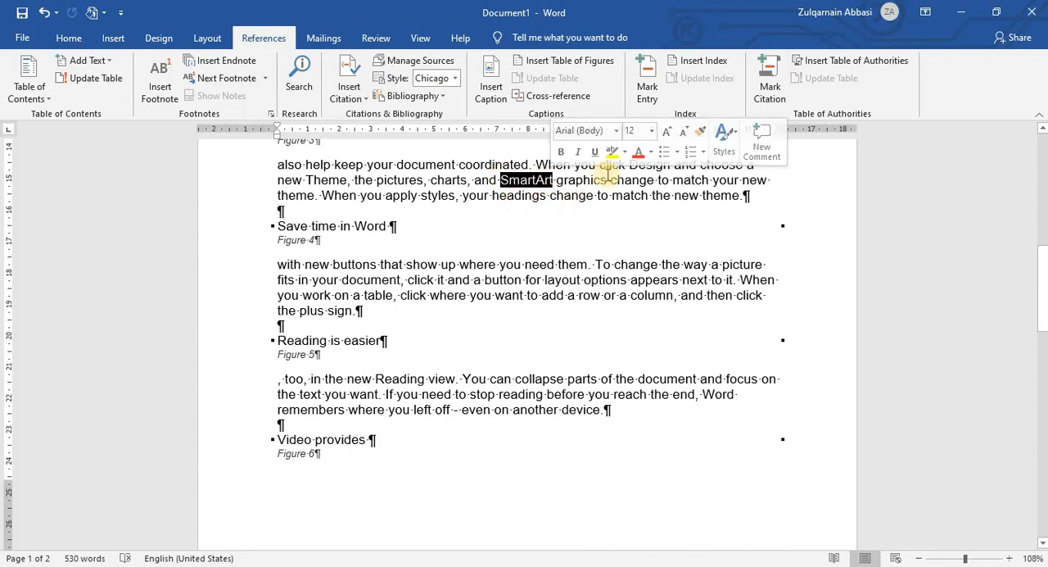
click(647, 86)
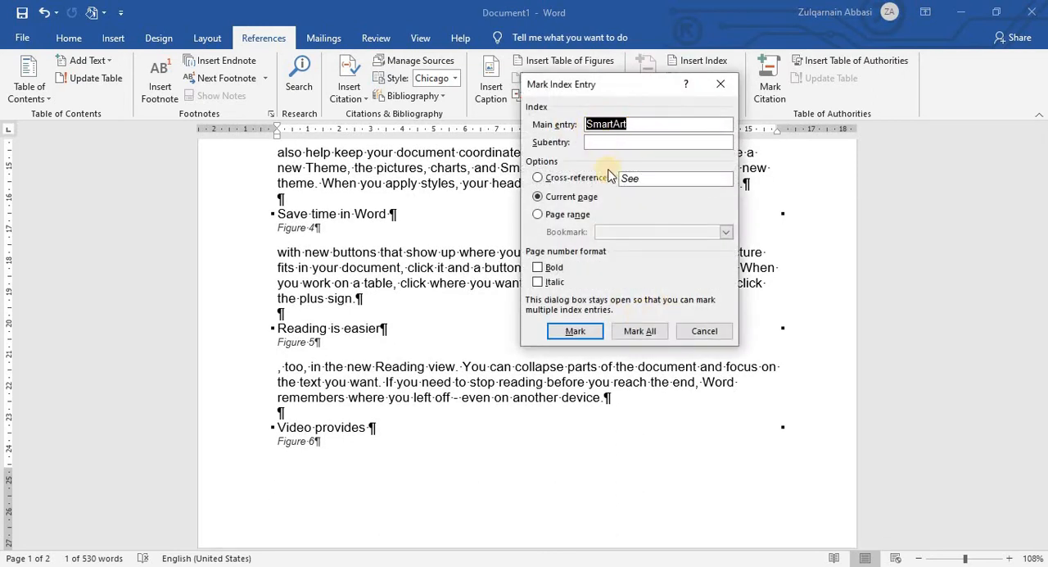
click(575, 330)
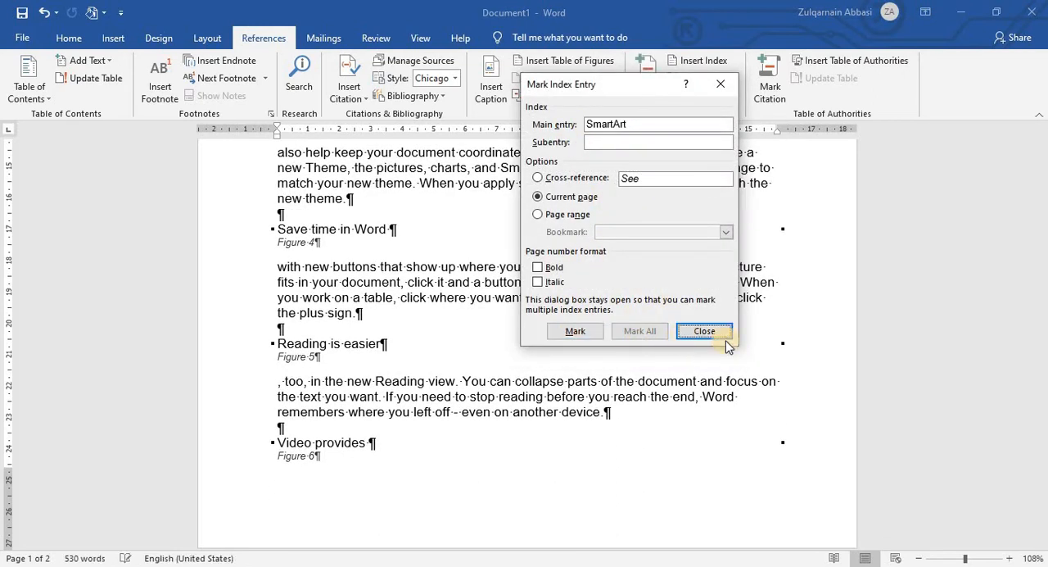
click(704, 331)
Step: Mark "To change" in the paragraph under Figure 4 as a main index entry for the current page
scroll(549, 300, down, 2)
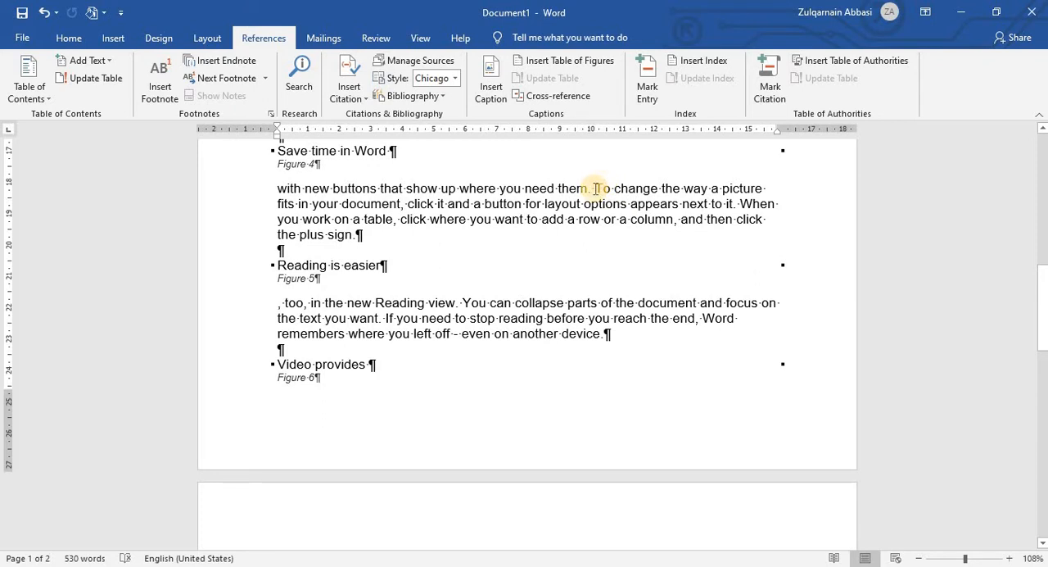
drag(596, 188, 660, 188)
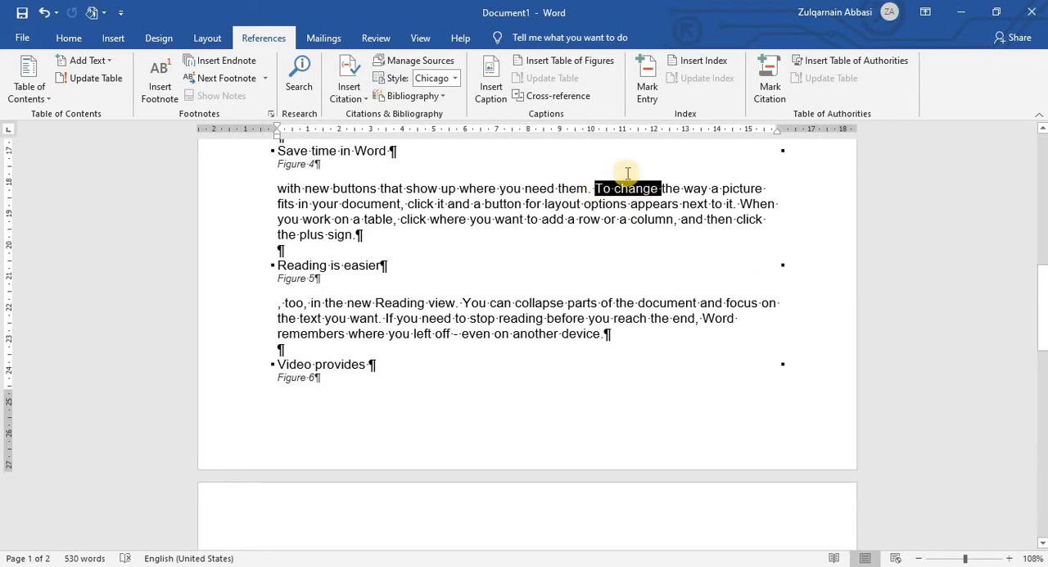
click(647, 78)
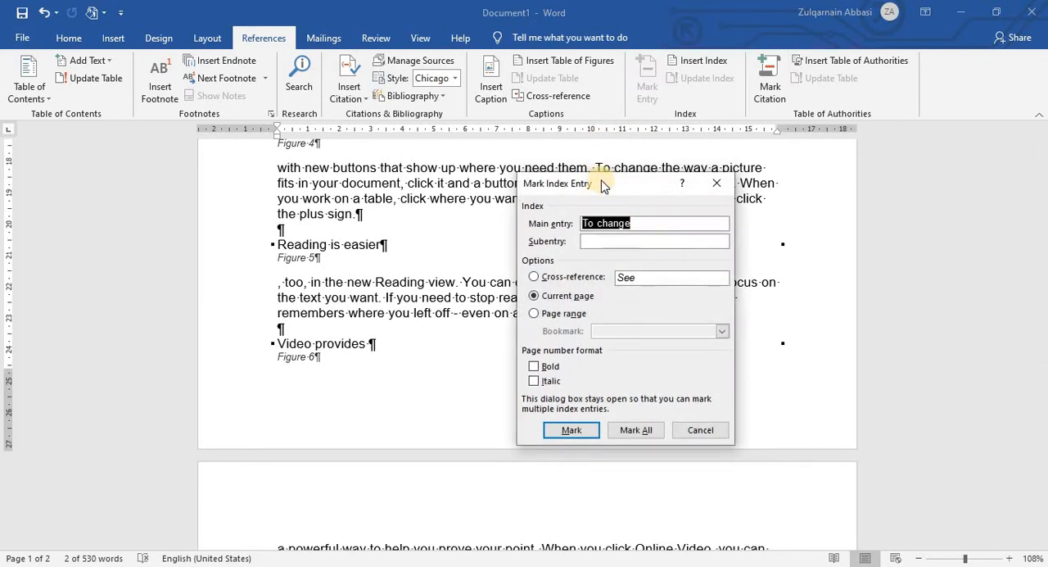
drag(602, 185, 572, 67)
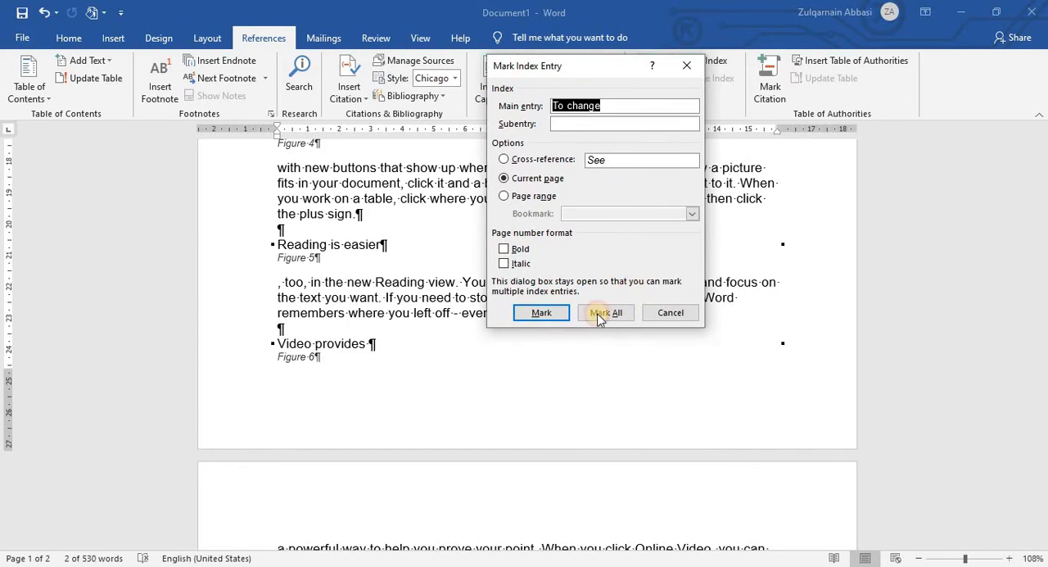
click(540, 313)
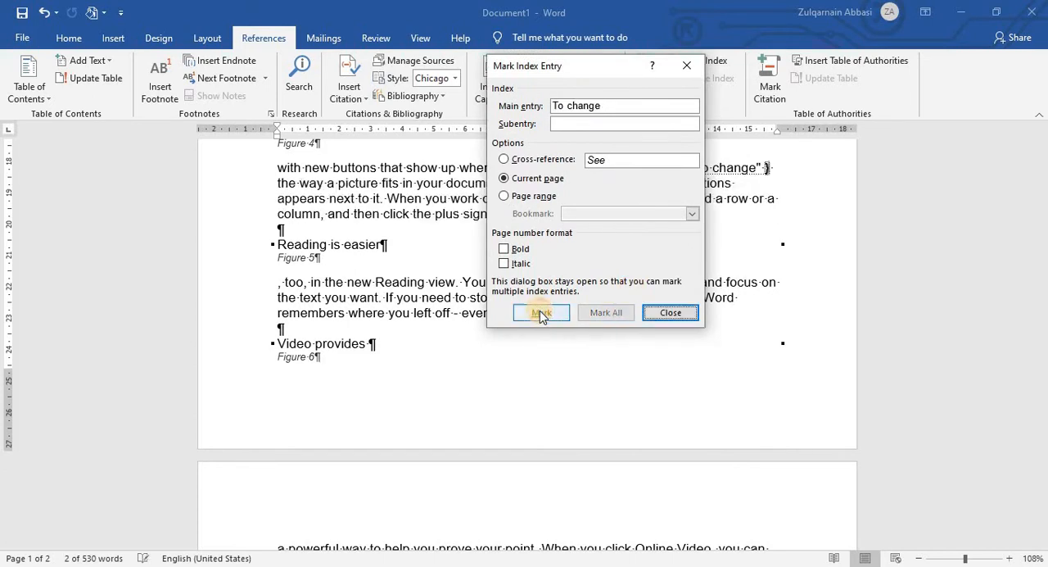
click(671, 312)
Step: Hide the paragraph marks and other hidden formatting symbols, including the index entry field codes, throughout the document
scroll(662, 321, up, 5)
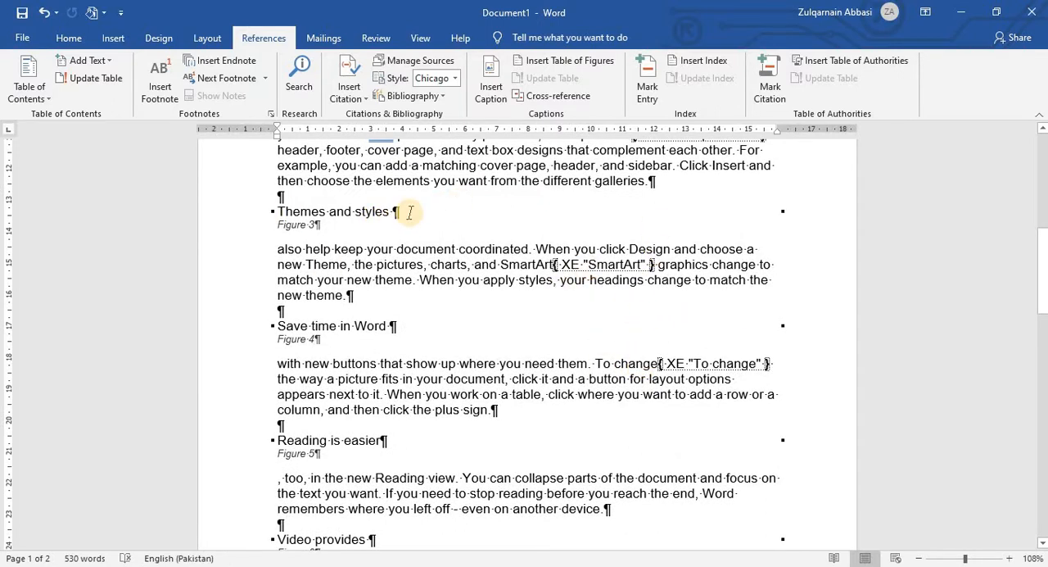
drag(412, 213, 357, 208)
drag(271, 188, 591, 226)
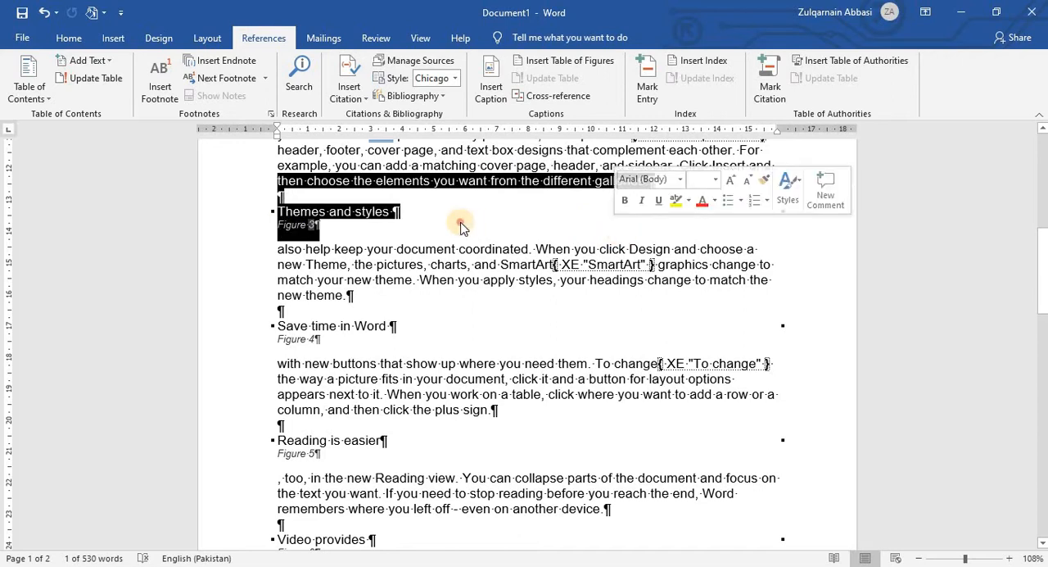
click(461, 227)
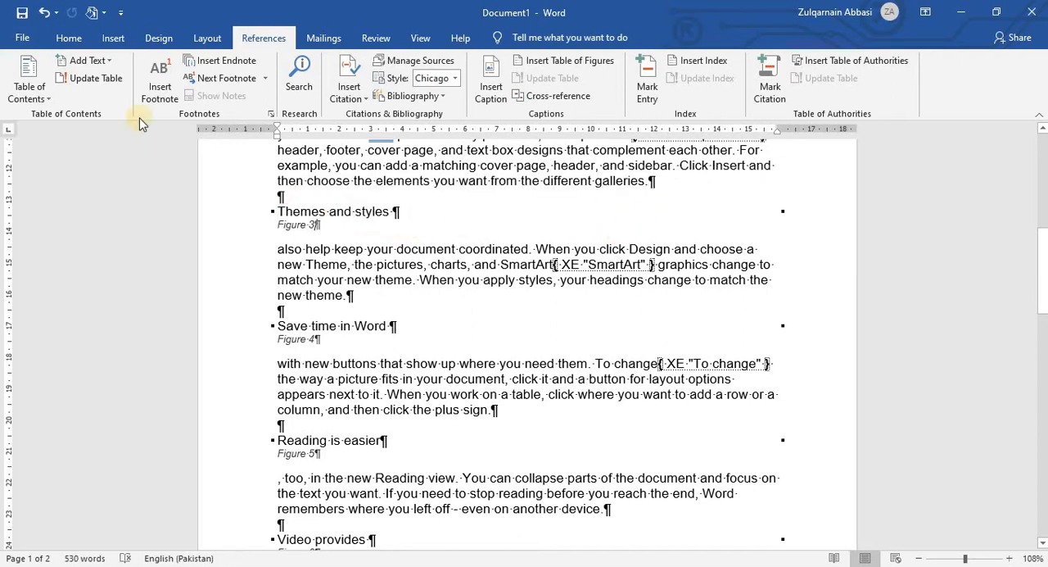
click(67, 38)
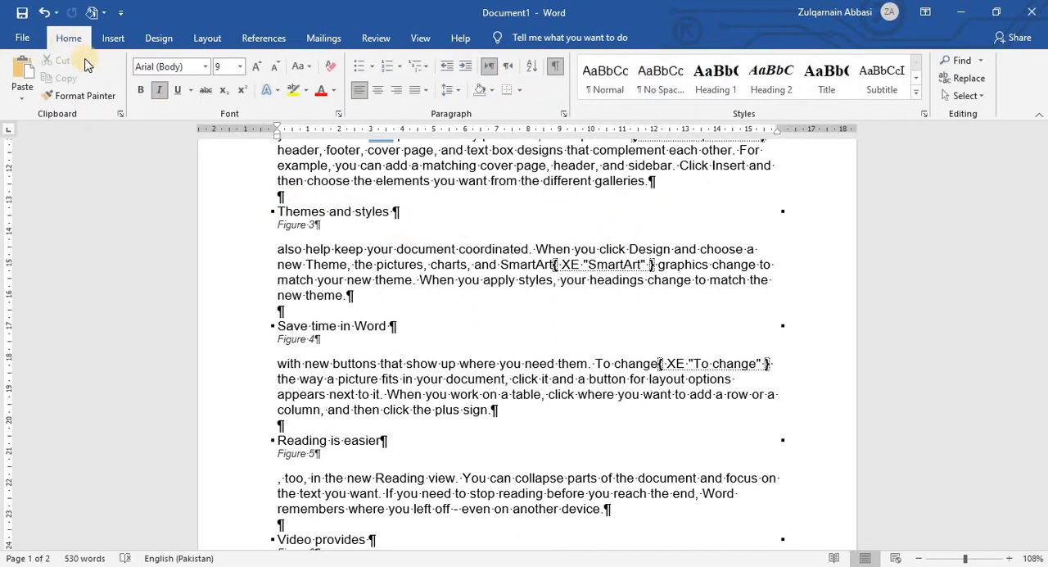
click(556, 71)
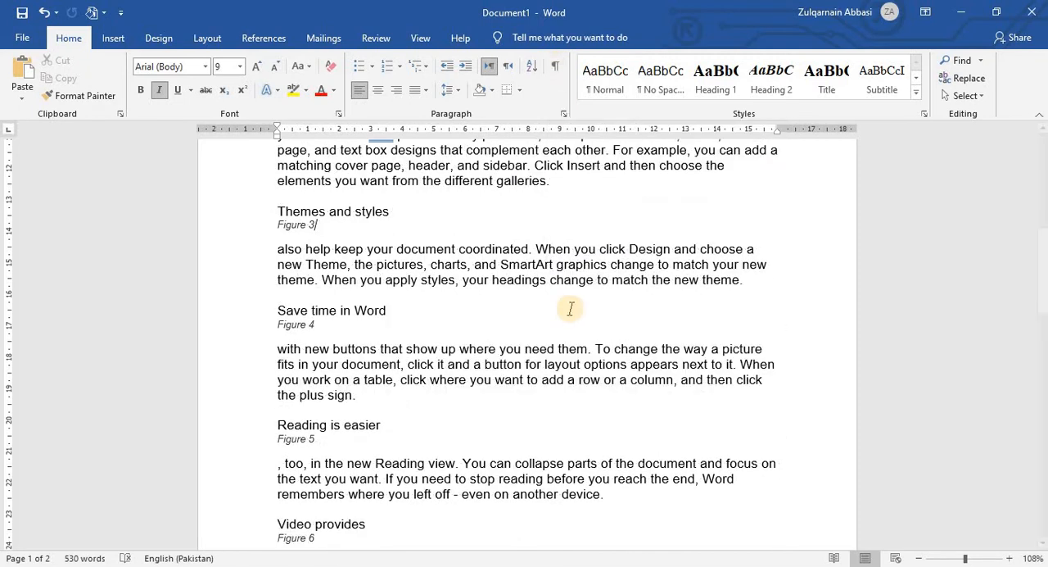
Step: Add a new blank line after the last paragraph at the end of page 2
scroll(566, 304, up, 5)
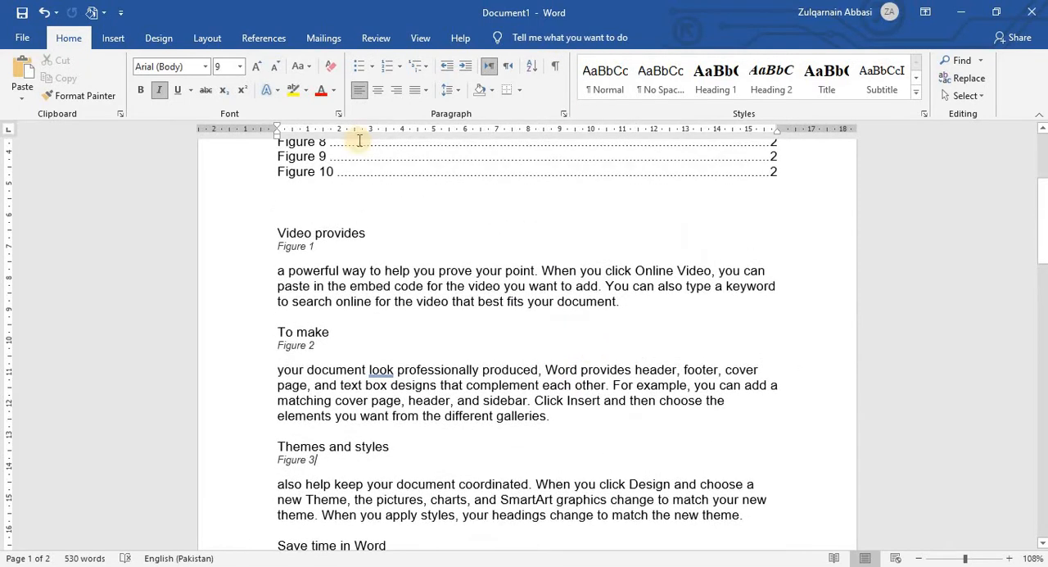
click(266, 38)
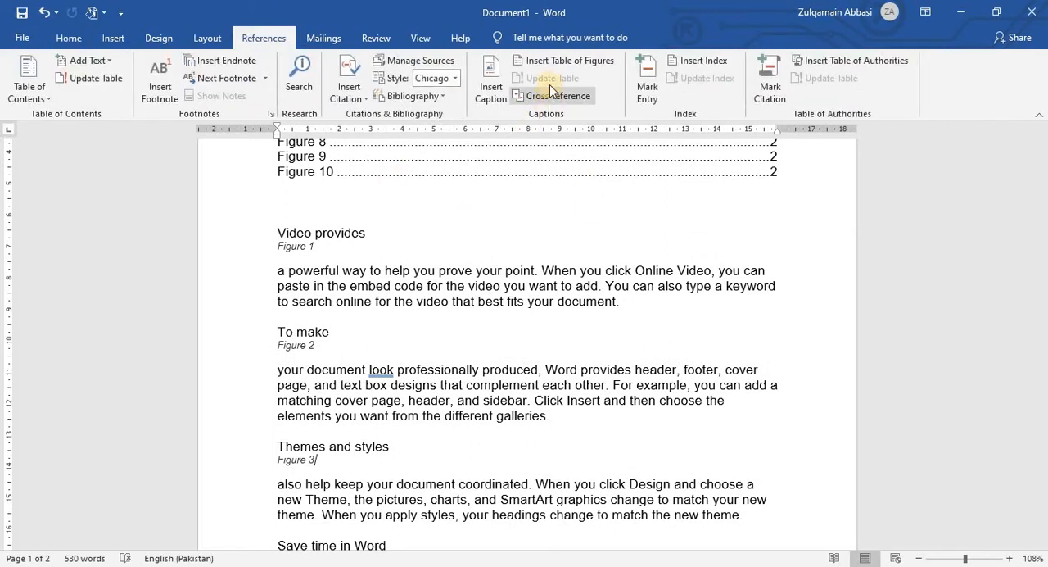
scroll(653, 97, down, 1)
scroll(631, 155, down, 2)
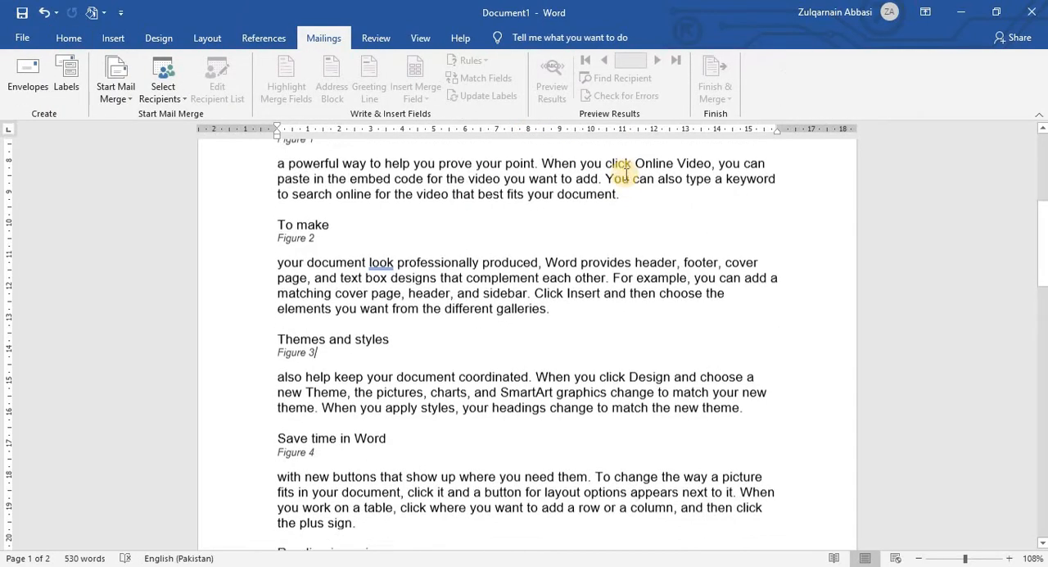
scroll(622, 176, down, 13)
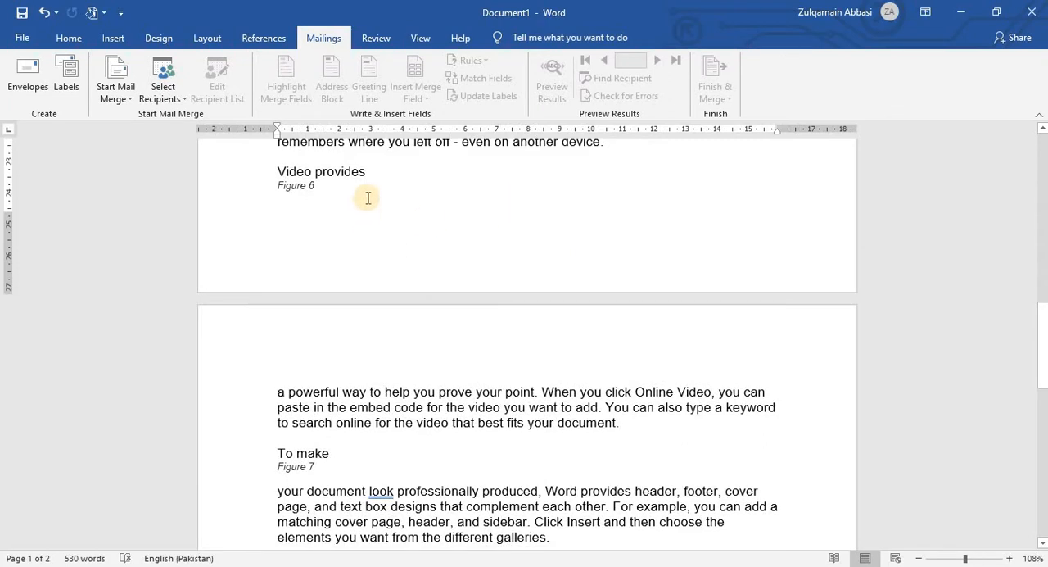
scroll(402, 205, down, 18)
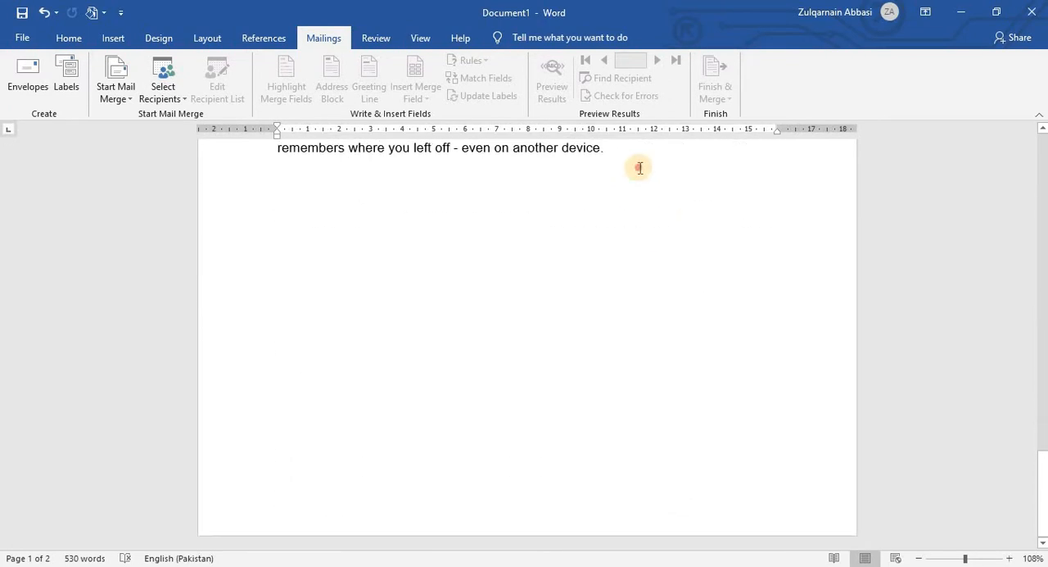
click(640, 168)
key(Return)
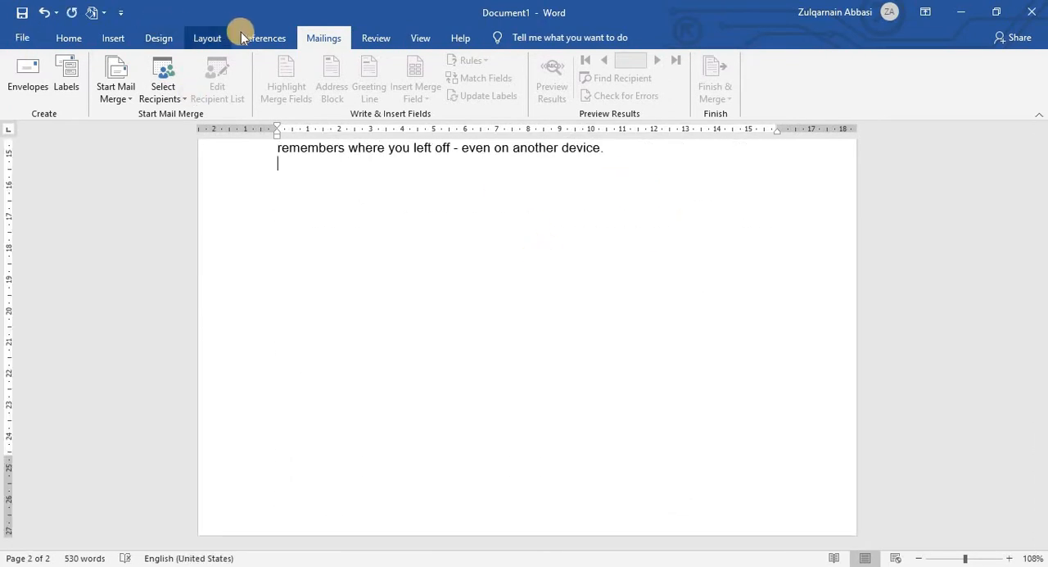
Step: Insert an indented two-column index in English (United States) with the From template format on the blank line
scroll(262, 39, up, 2)
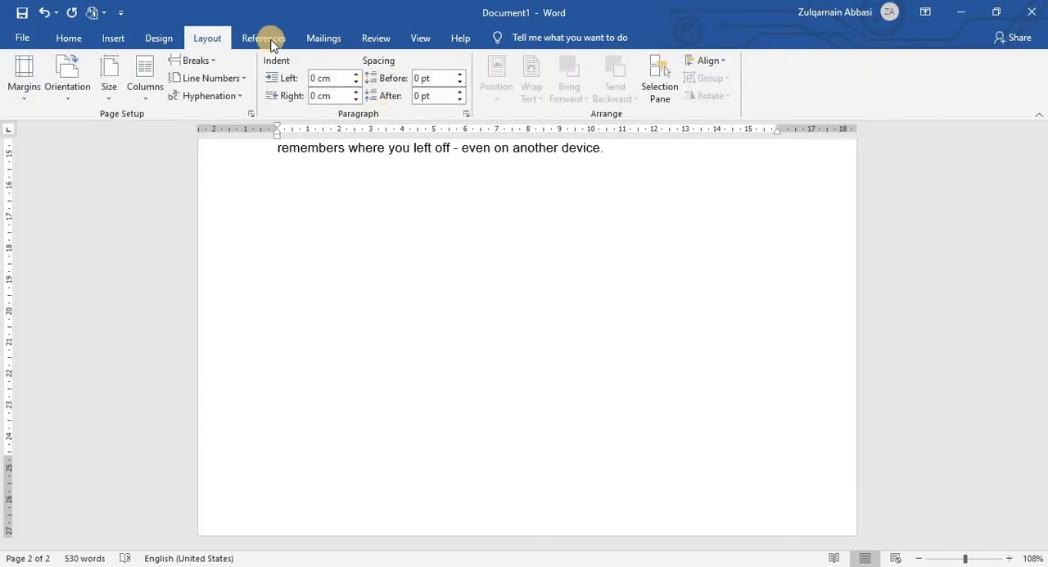
click(271, 41)
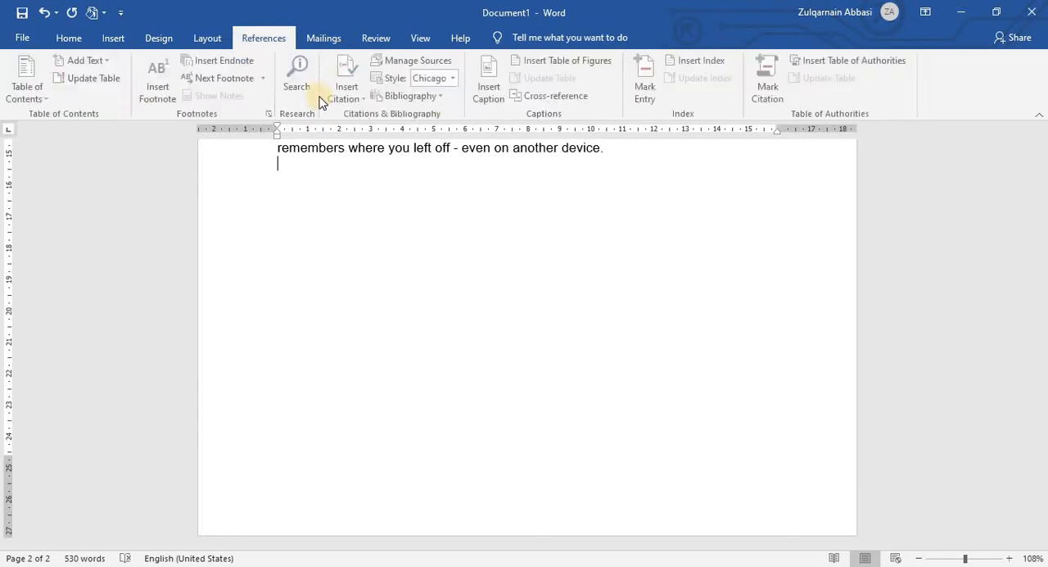
click(711, 63)
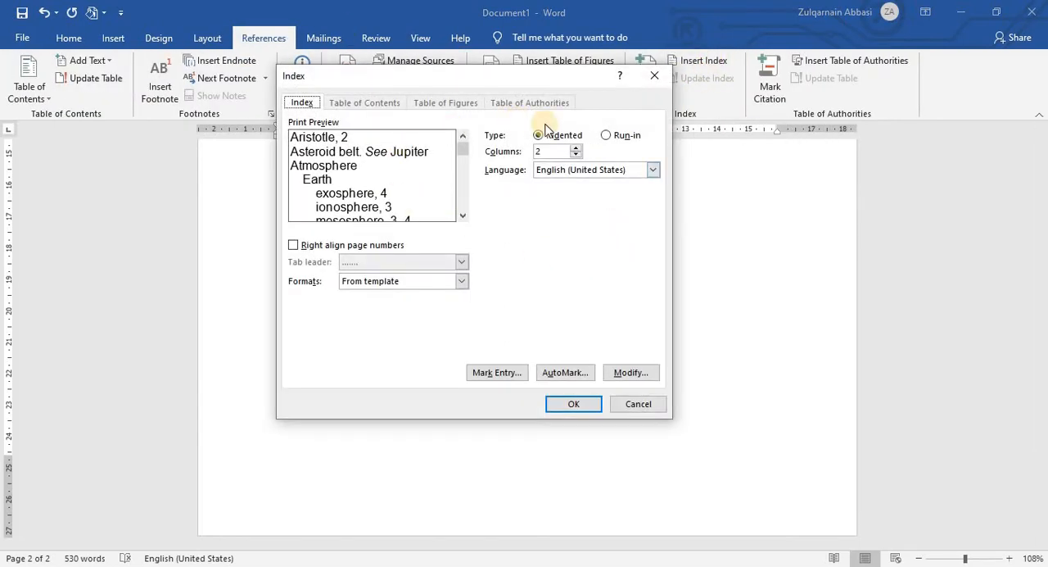
click(575, 403)
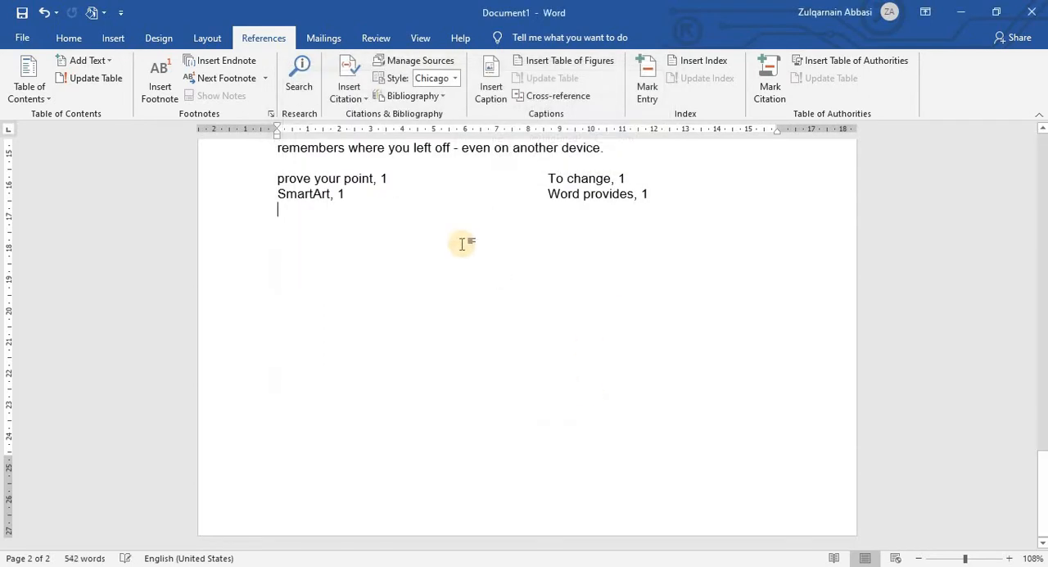
Step: Review the inserted index entries and their page numbers against the marked paragraphs on page 1
click(329, 178)
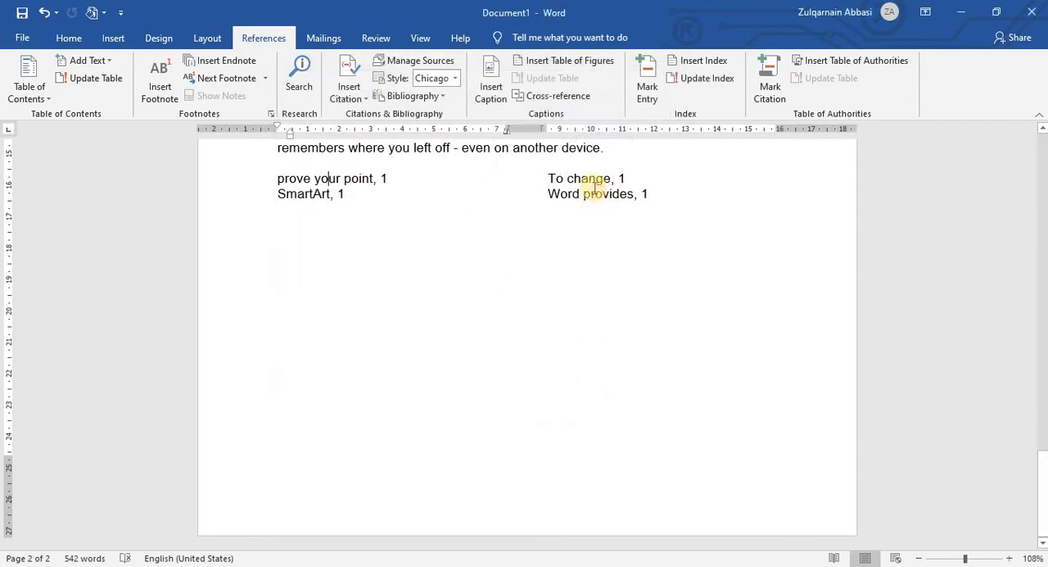
click(611, 269)
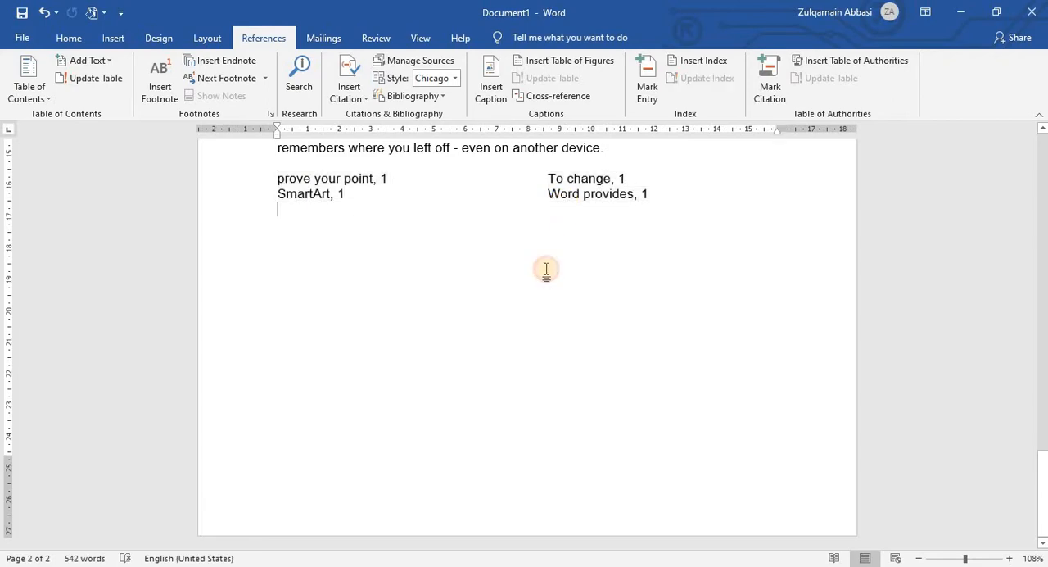
scroll(401, 227, up, 13)
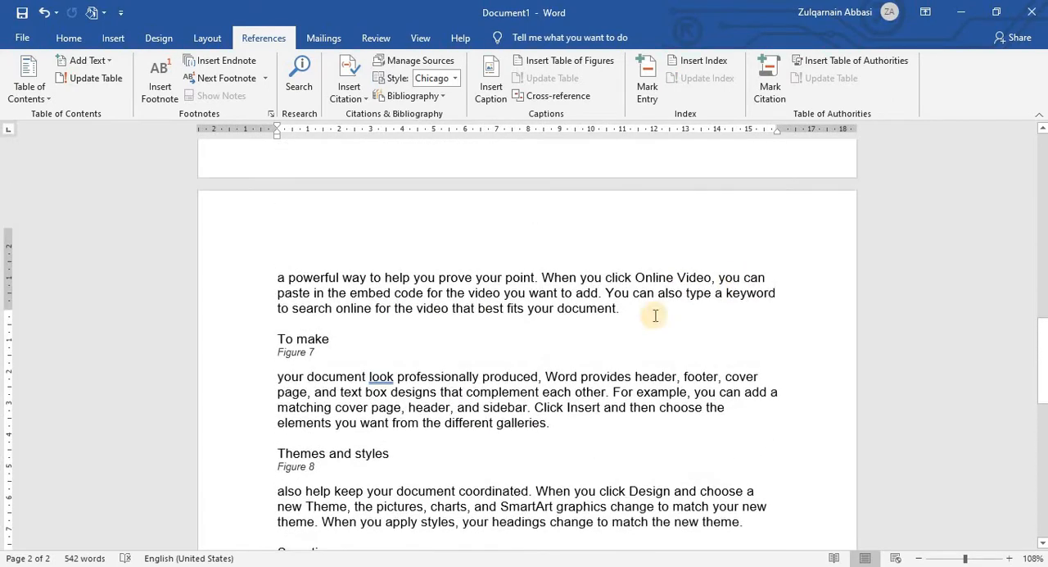
scroll(616, 316, down, 10)
scroll(614, 312, up, 5)
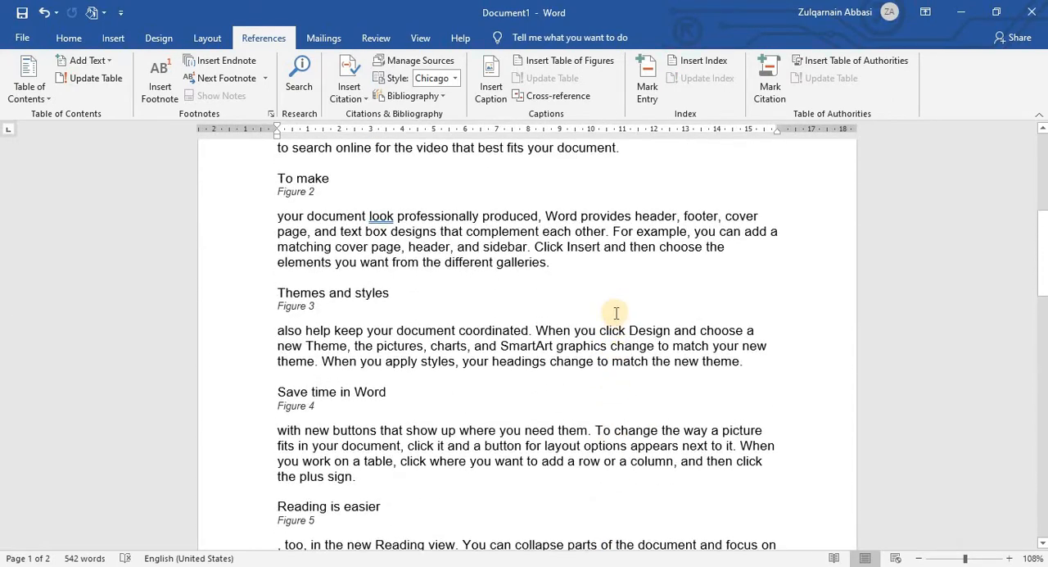
scroll(624, 335, up, 5)
scroll(626, 333, down, 12)
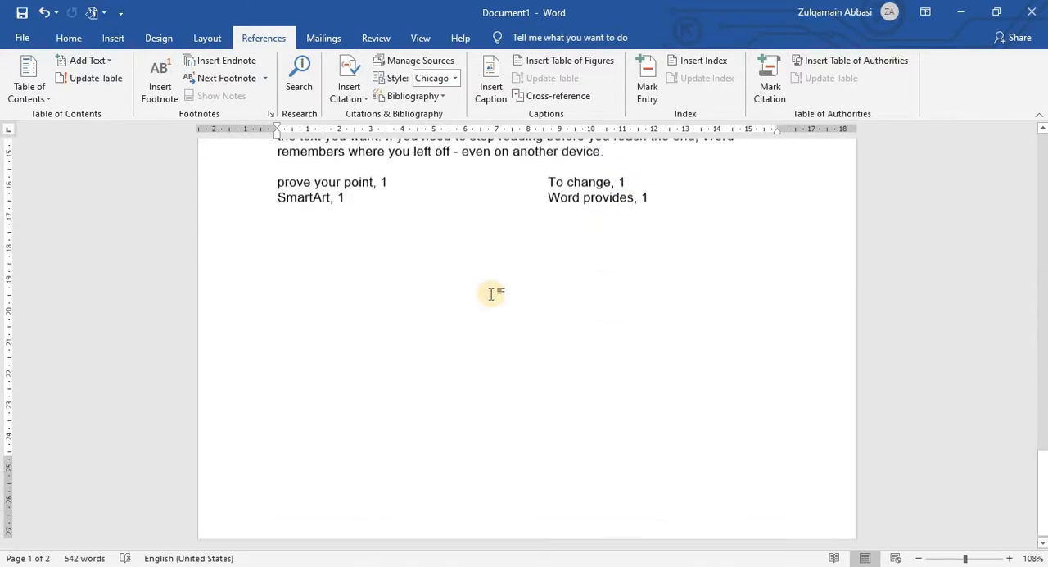
Step: Compare the index entries with the marked phrases on page 1, including "To change" under Figure 4
scroll(319, 207, up, 1)
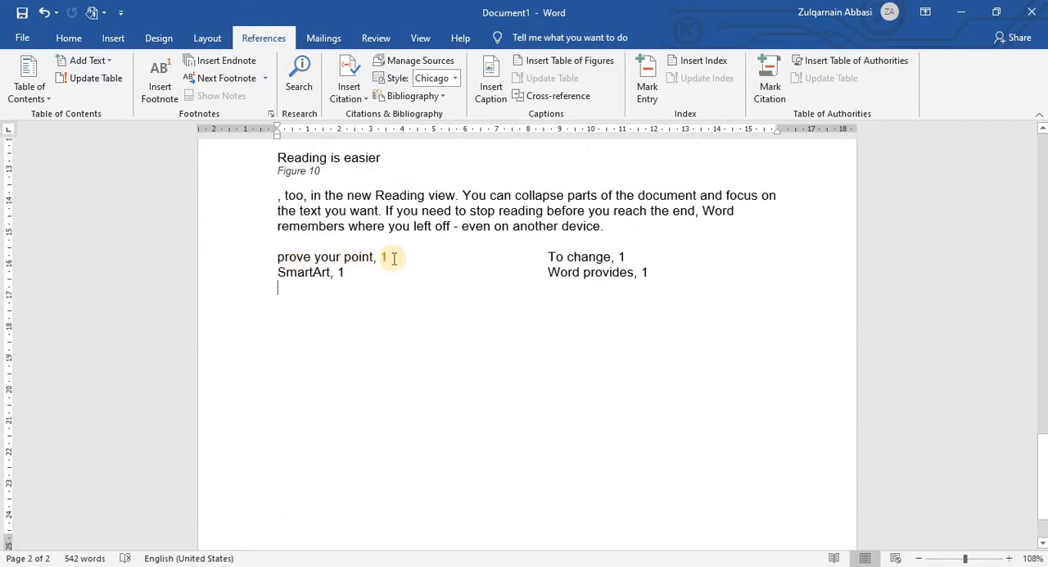
scroll(422, 254, up, 12)
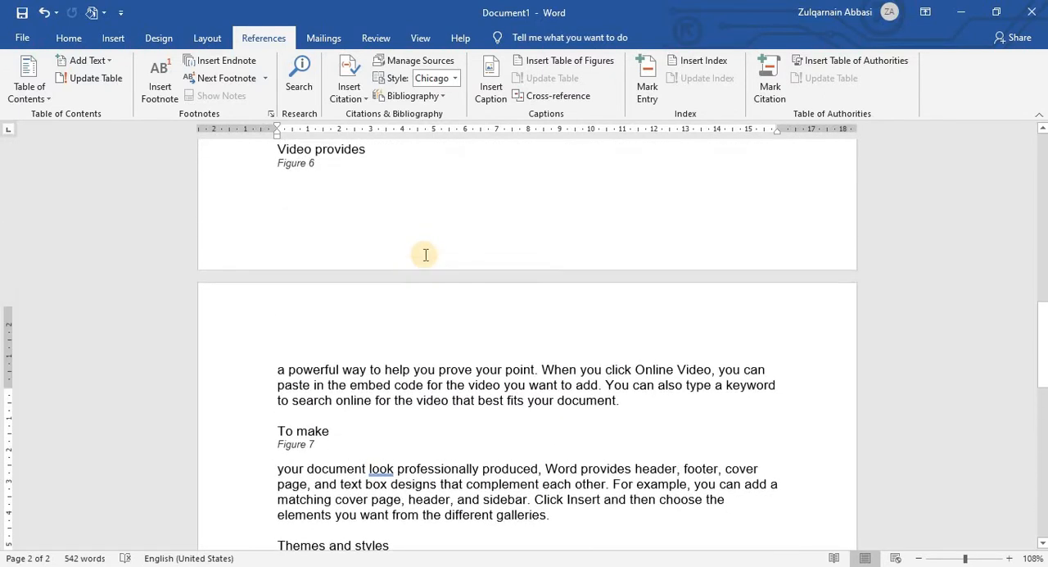
scroll(425, 255, up, 6)
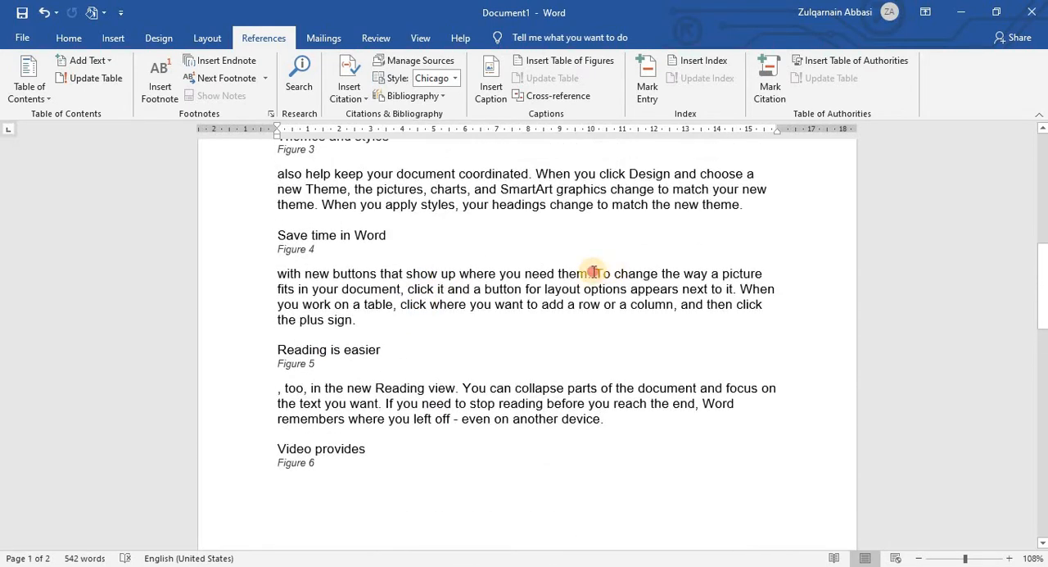
drag(593, 273, 658, 274)
scroll(599, 232, up, 1)
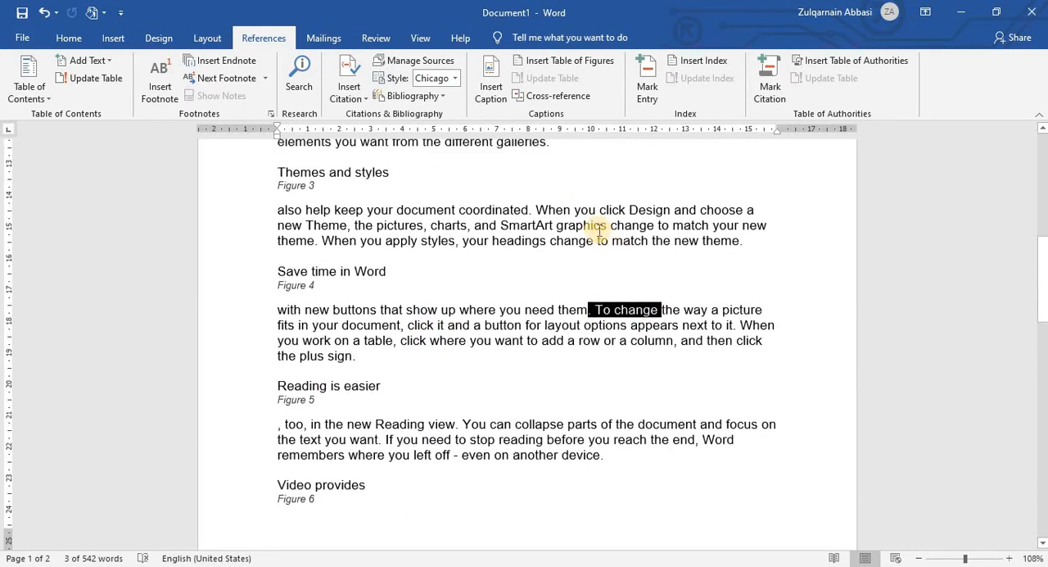
scroll(599, 231, up, 8)
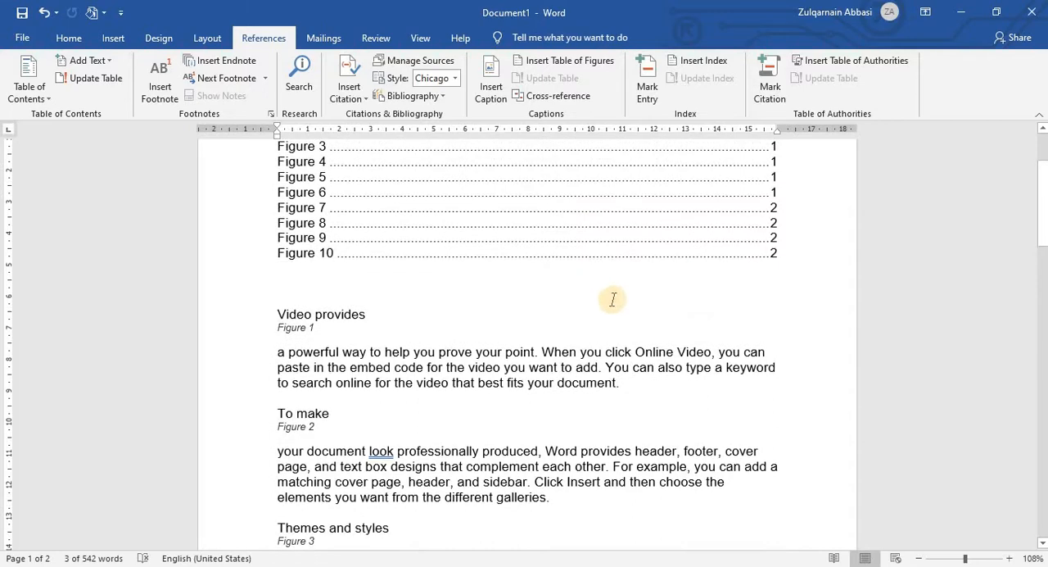
scroll(612, 299, down, 10)
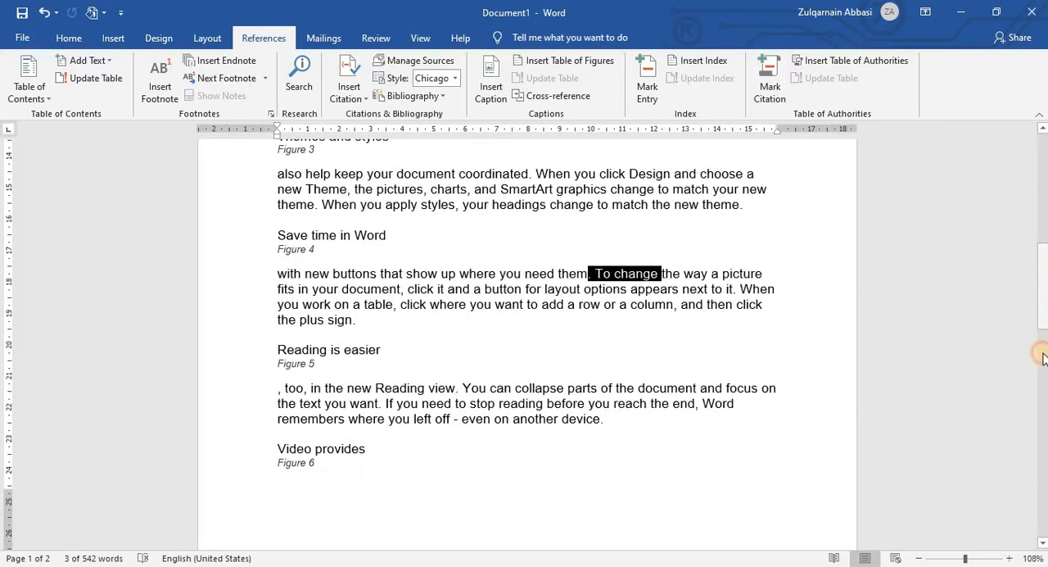
drag(1043, 358, 1045, 455)
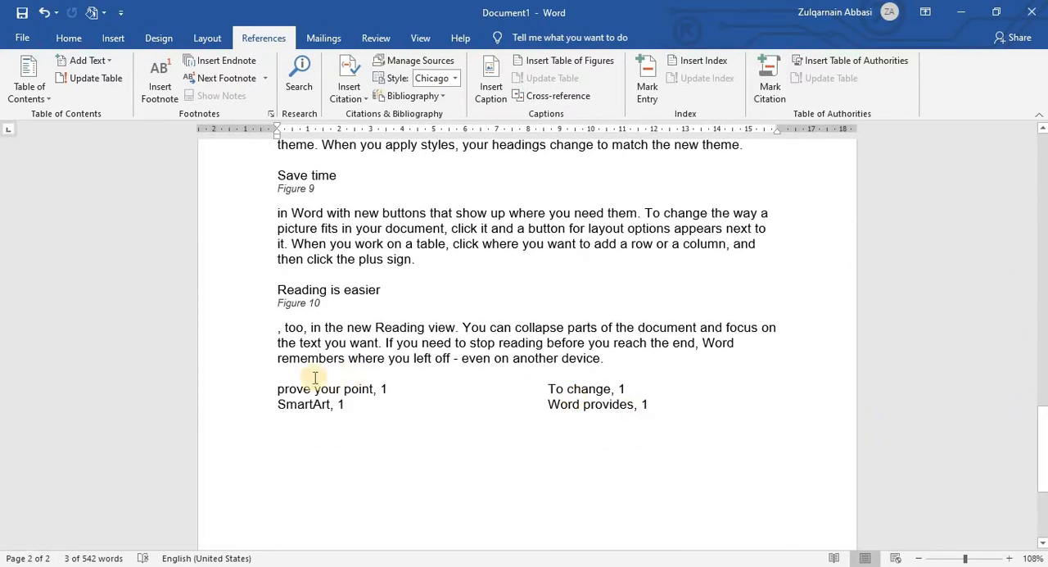
Step: Add a blank line above the first index entry, "prove your point"
click(279, 382)
key(Return)
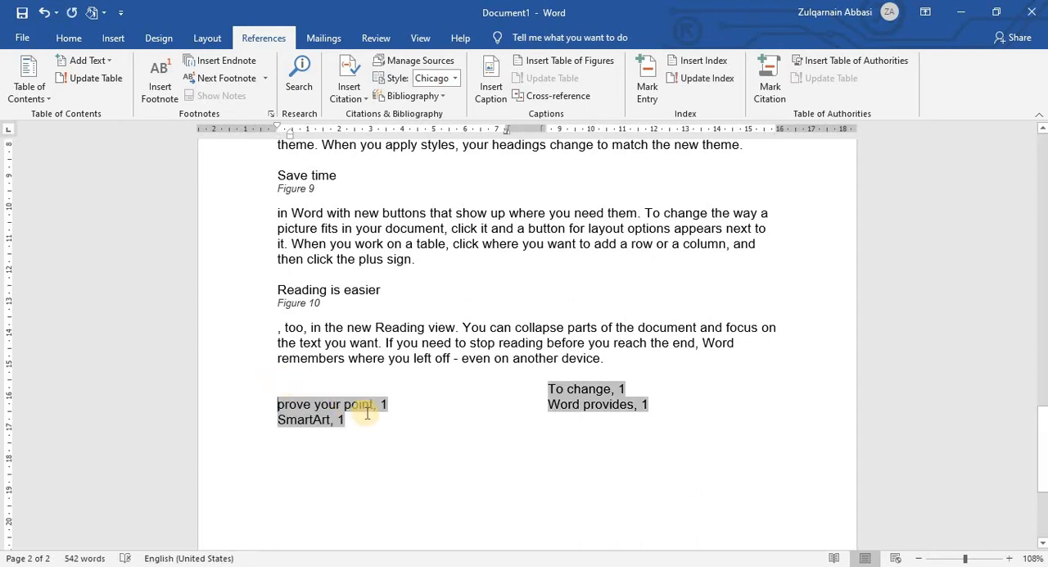
click(421, 446)
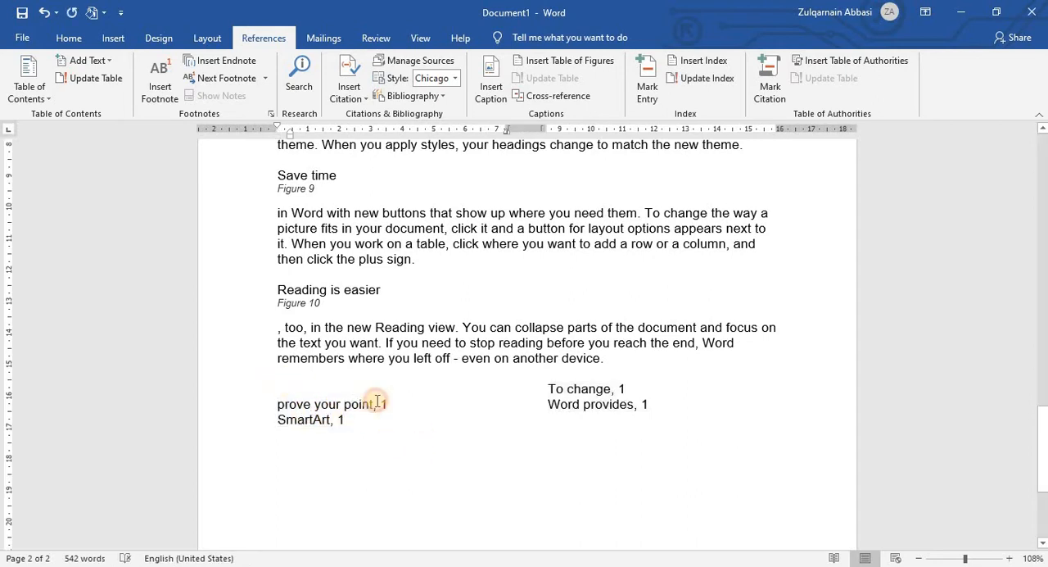
drag(335, 404, 419, 429)
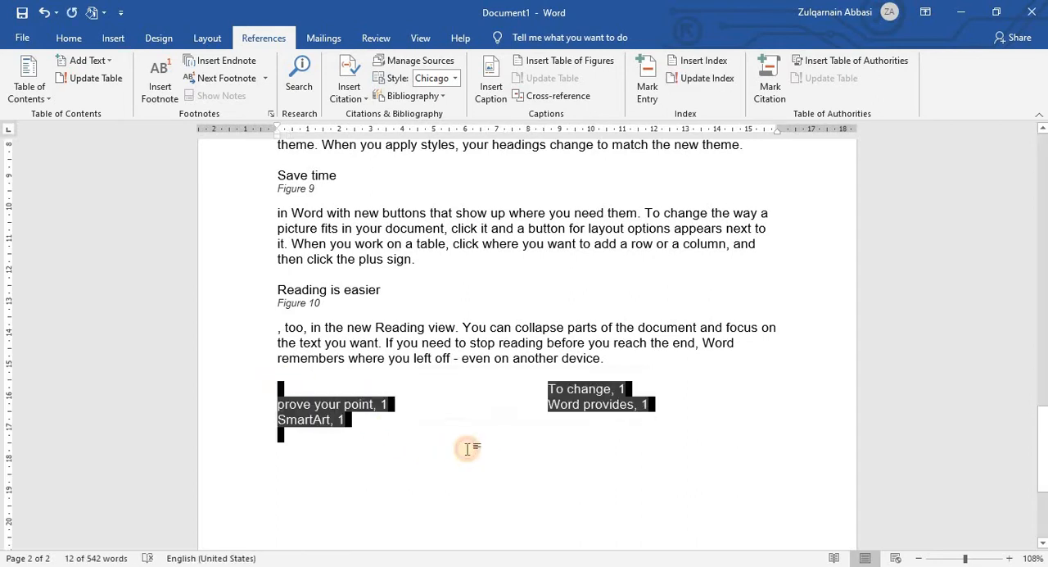
click(468, 441)
Step: Mark "your point" in the first paragraph of page 2 as an index entry for the current page
scroll(467, 433, up, 3)
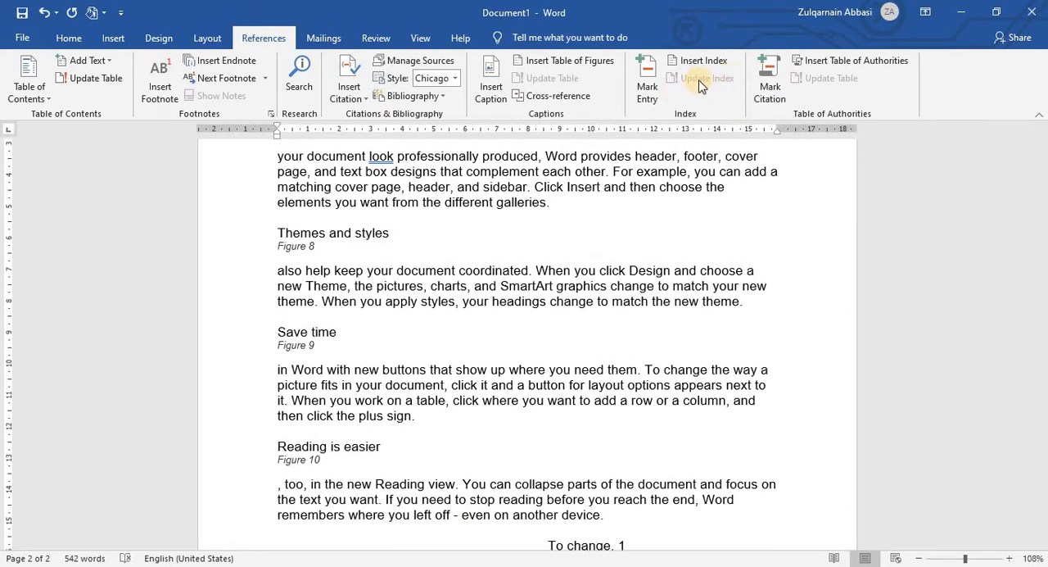
scroll(719, 347, up, 5)
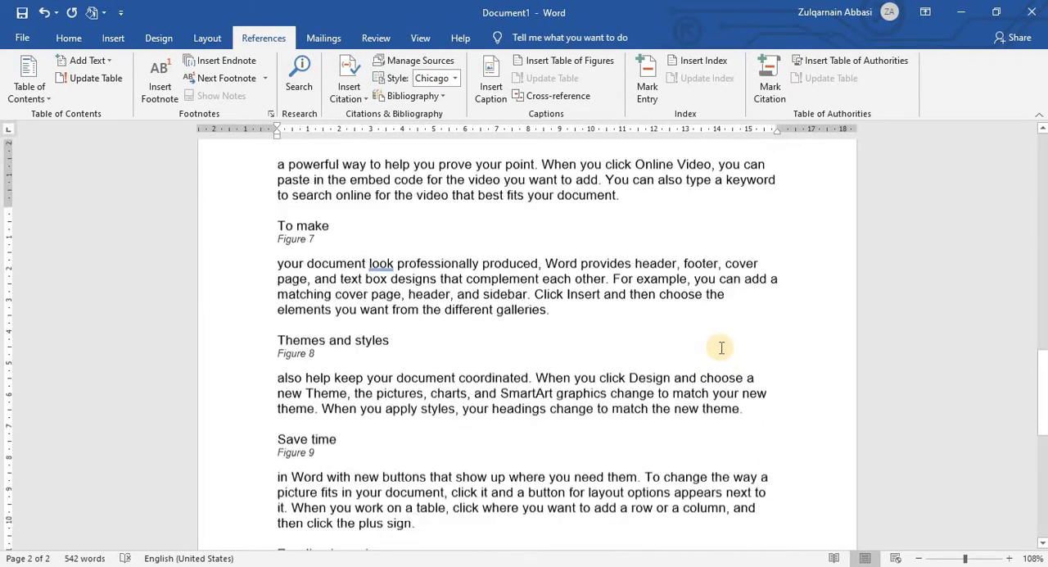
scroll(539, 361, down, 1)
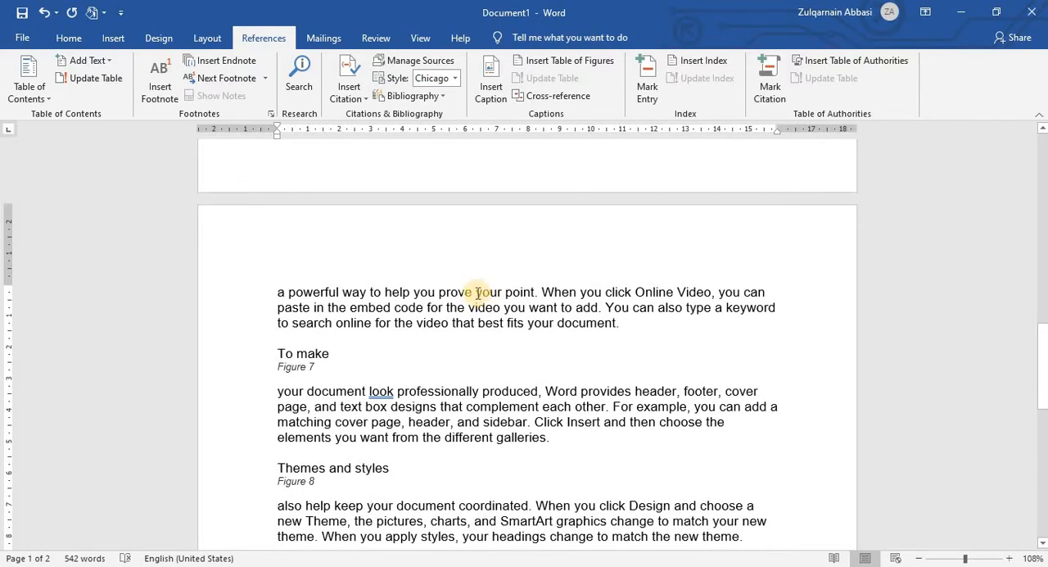
click(646, 82)
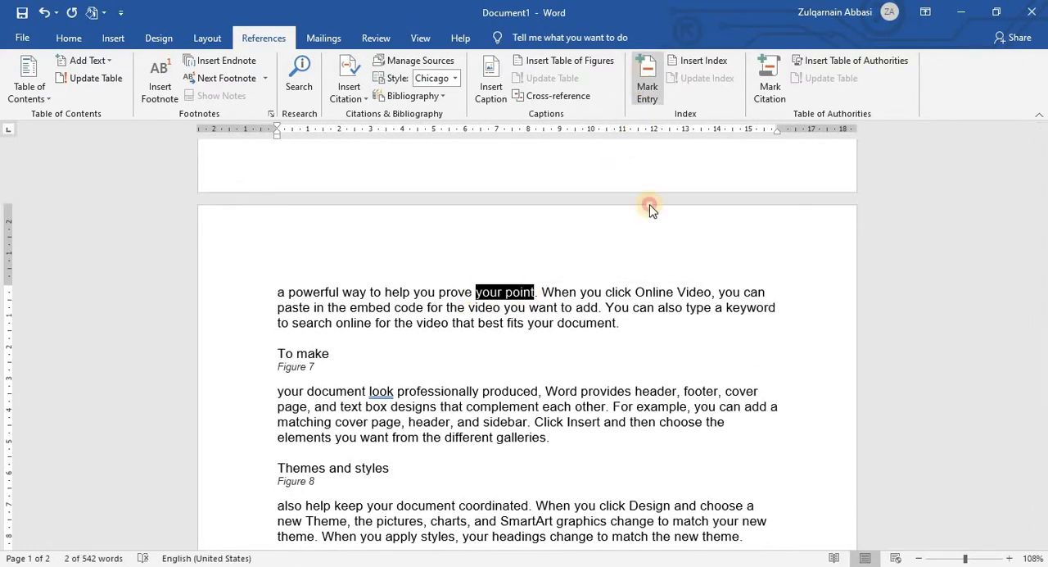
click(538, 320)
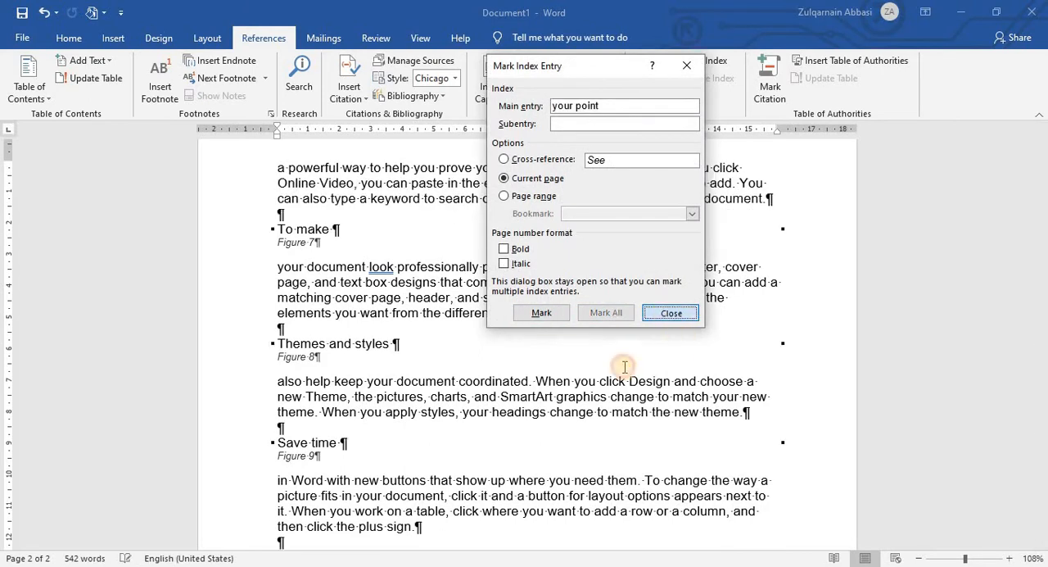
click(670, 312)
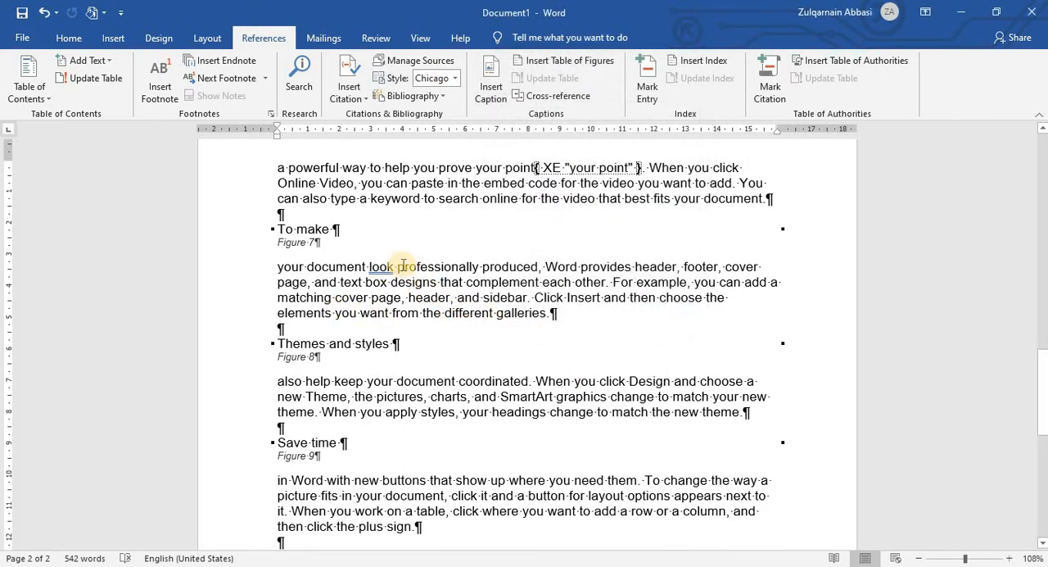
Step: Mark "professionally" in the paragraph under Figure 7 as an index entry for the current page
drag(407, 267, 483, 267)
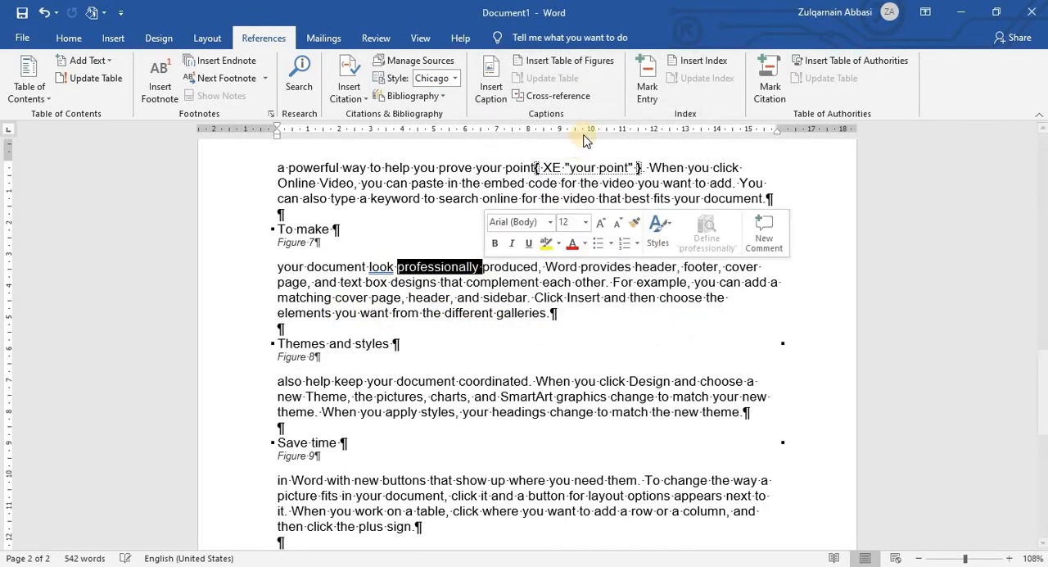
click(646, 82)
click(541, 312)
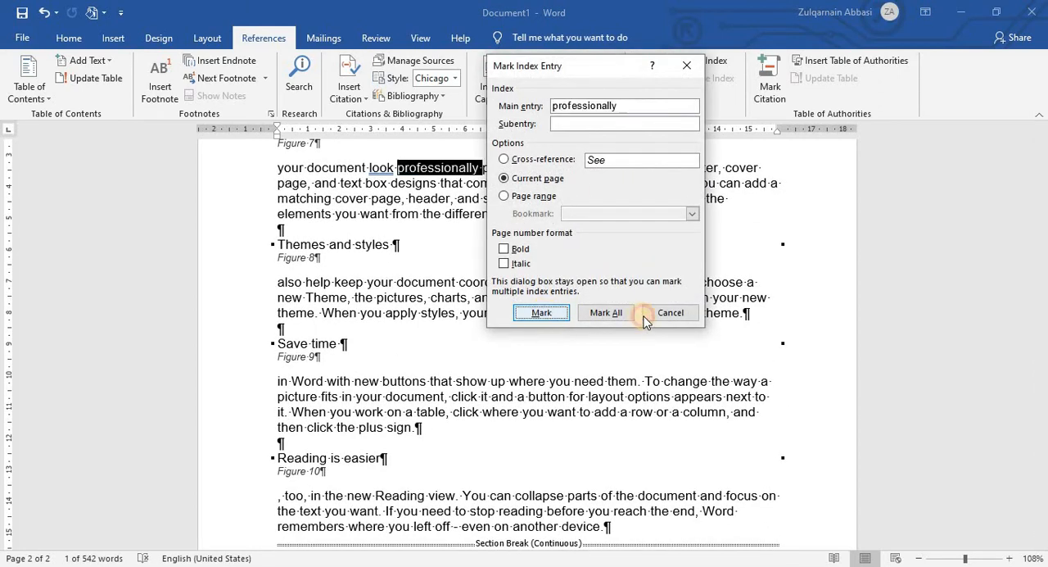
click(670, 312)
scroll(613, 345, up, 1)
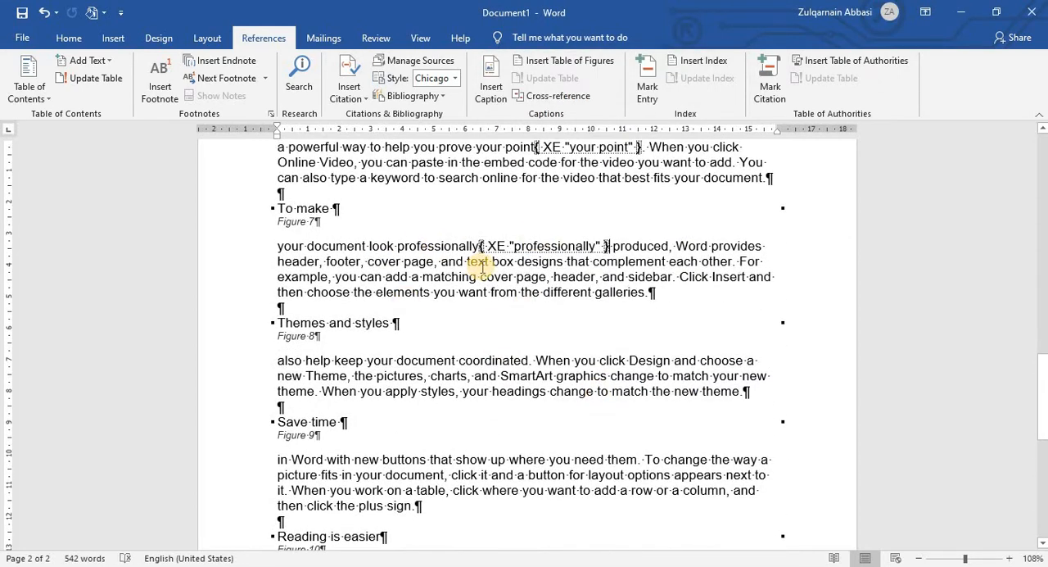
Step: Hide the paragraph marks and index field codes shown throughout the document
scroll(527, 306, down, 9)
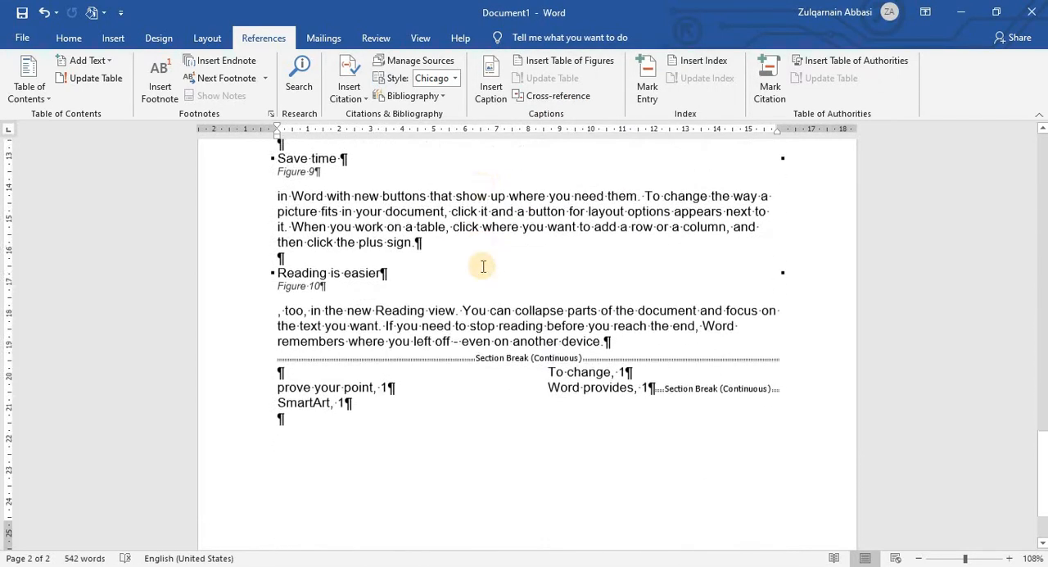
click(68, 38)
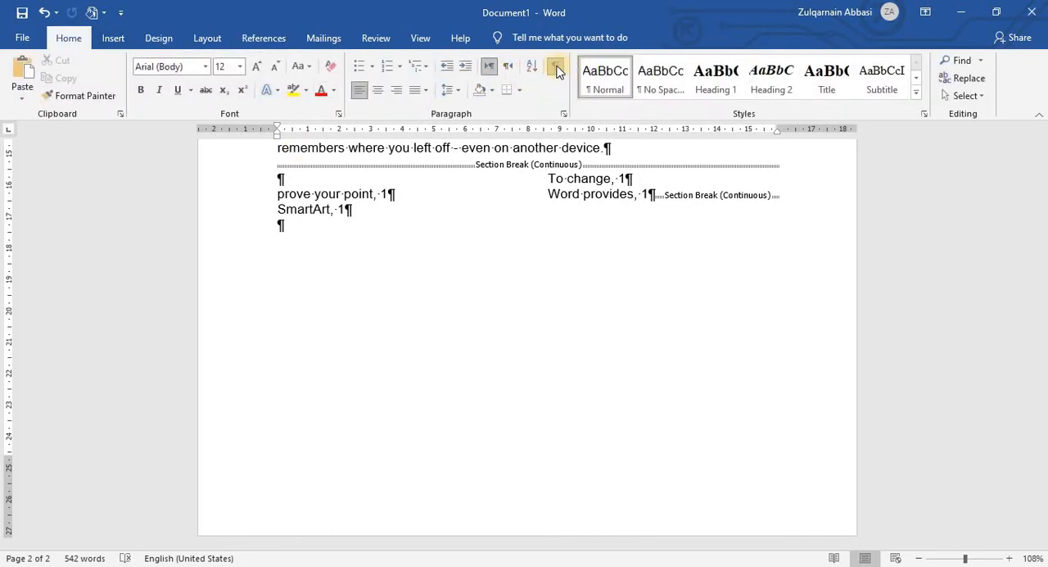
click(555, 67)
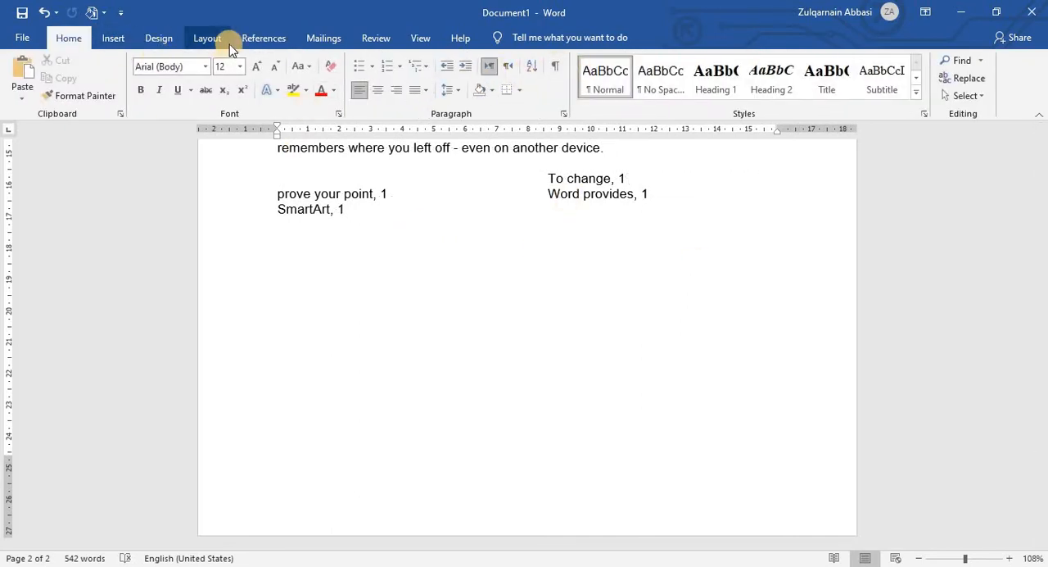
click(264, 38)
Step: Update the index at the end of page 2 to include the newly marked entries
scroll(557, 253, up, 1)
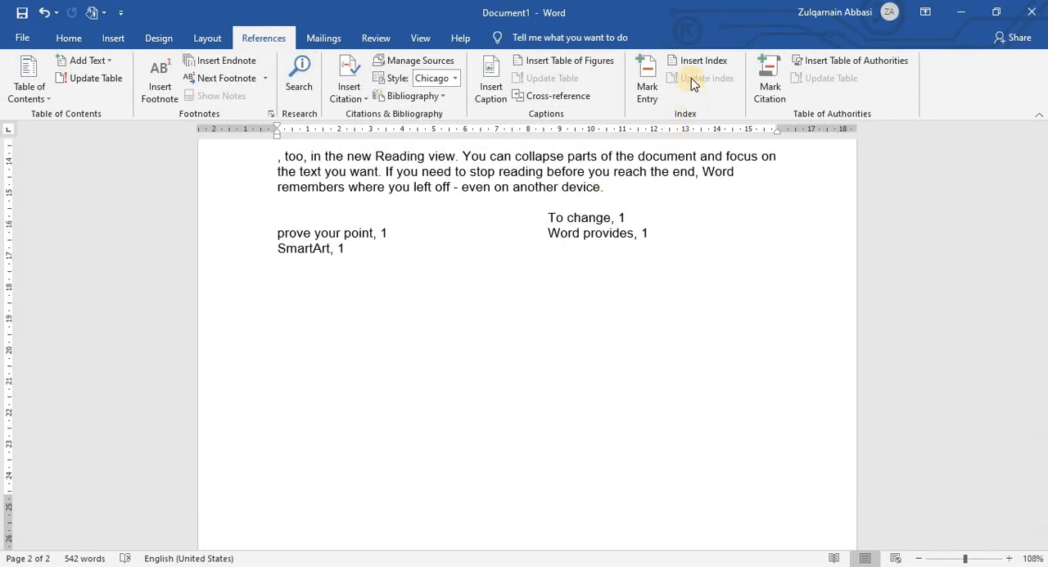
click(693, 254)
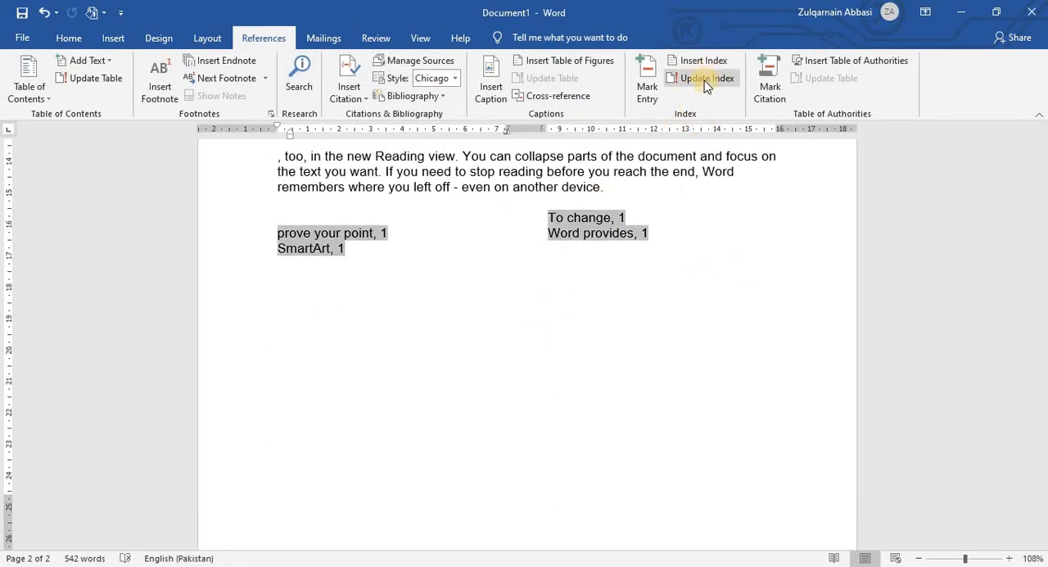
click(704, 89)
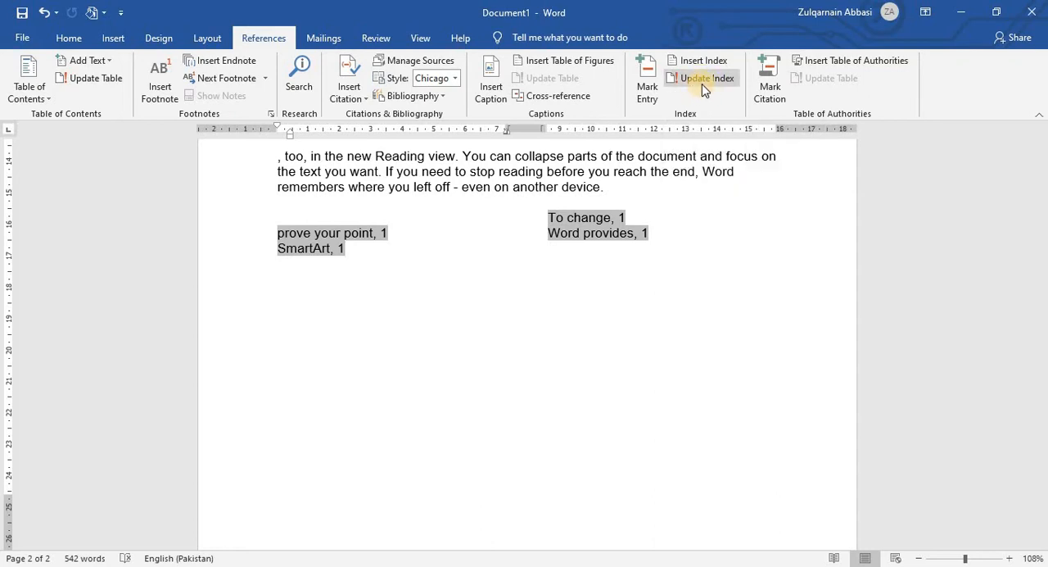
click(693, 171)
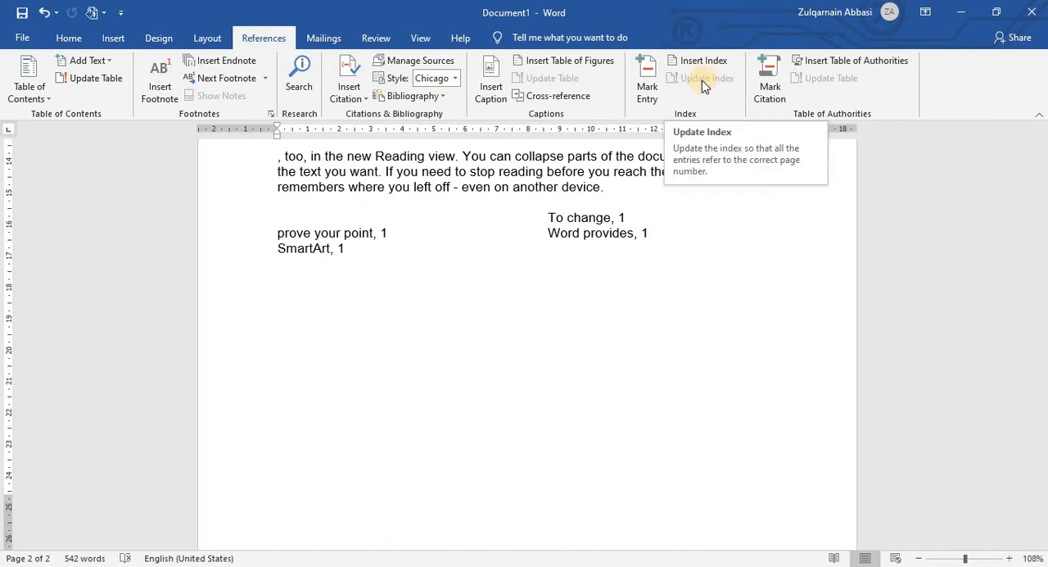
click(649, 233)
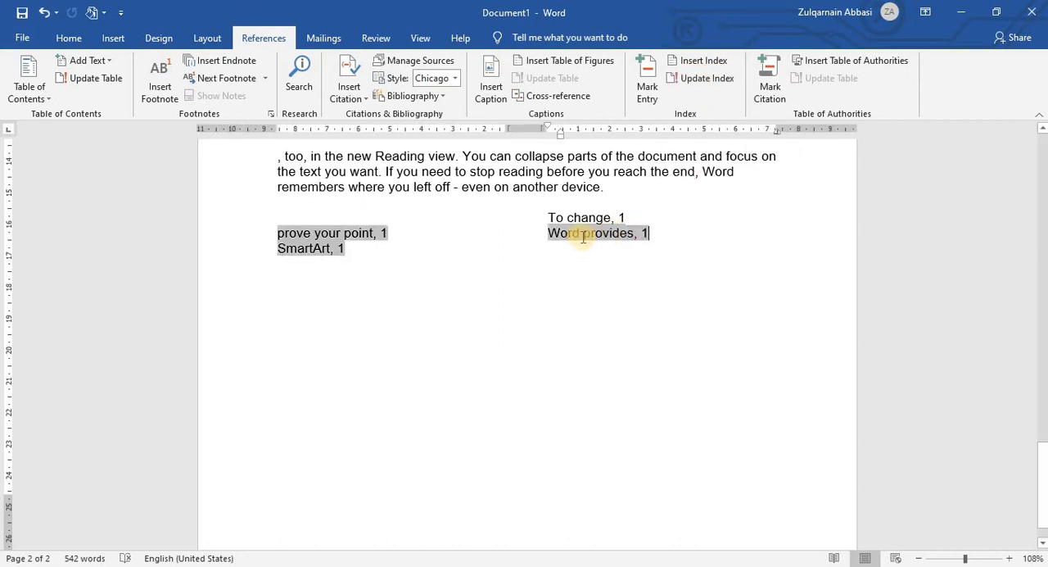
click(715, 78)
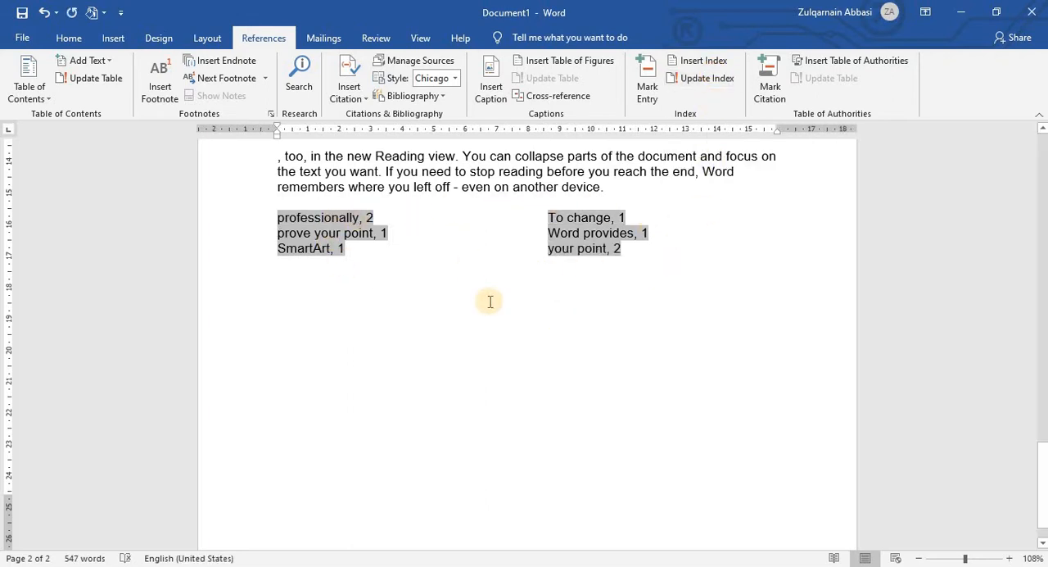
click(495, 284)
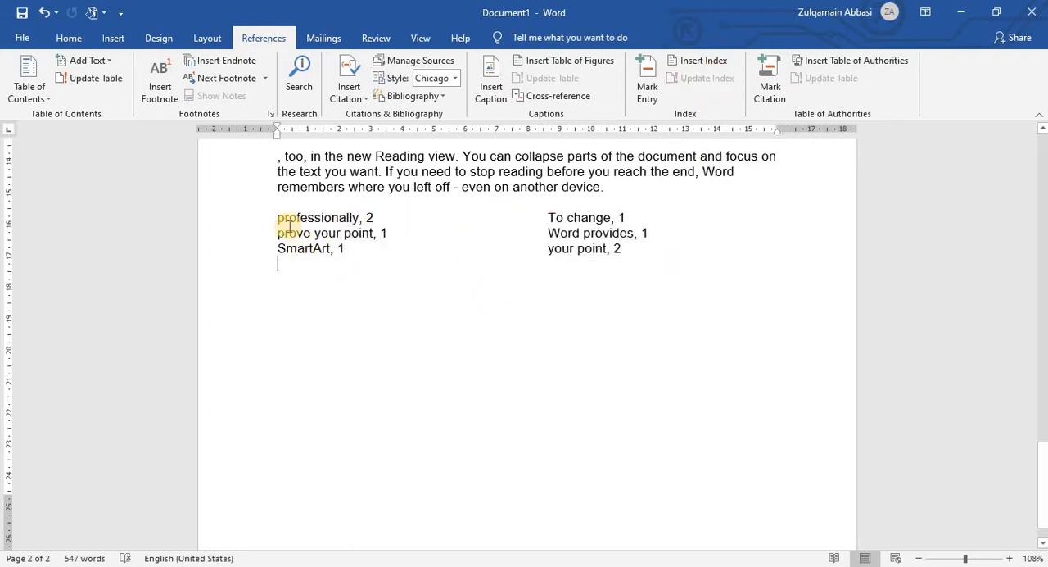
drag(290, 223, 662, 259)
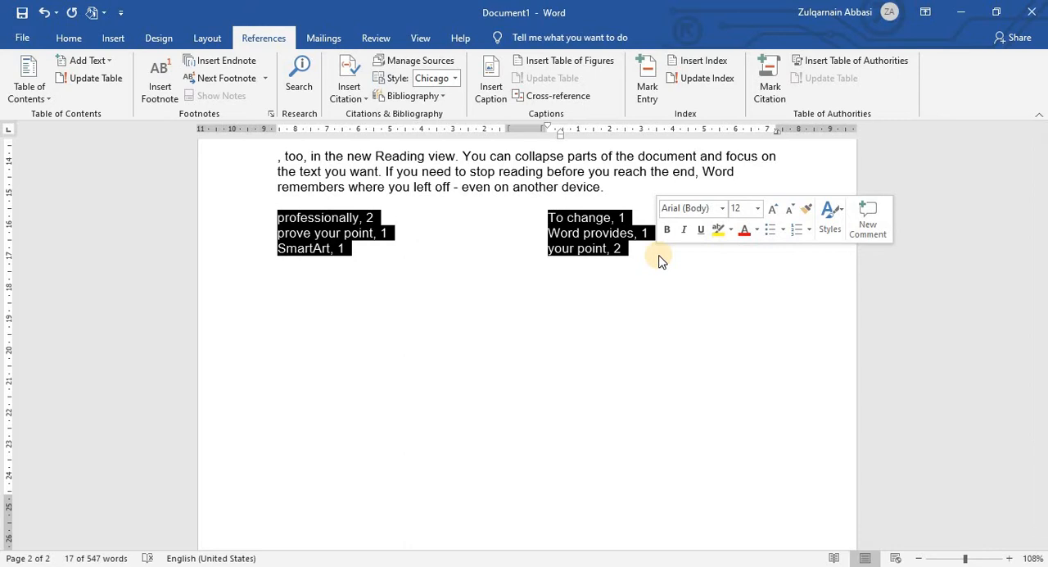
Step: Try a dotted tab leader followed by "v" after the "professionally" index entry, and remove both
click(427, 221)
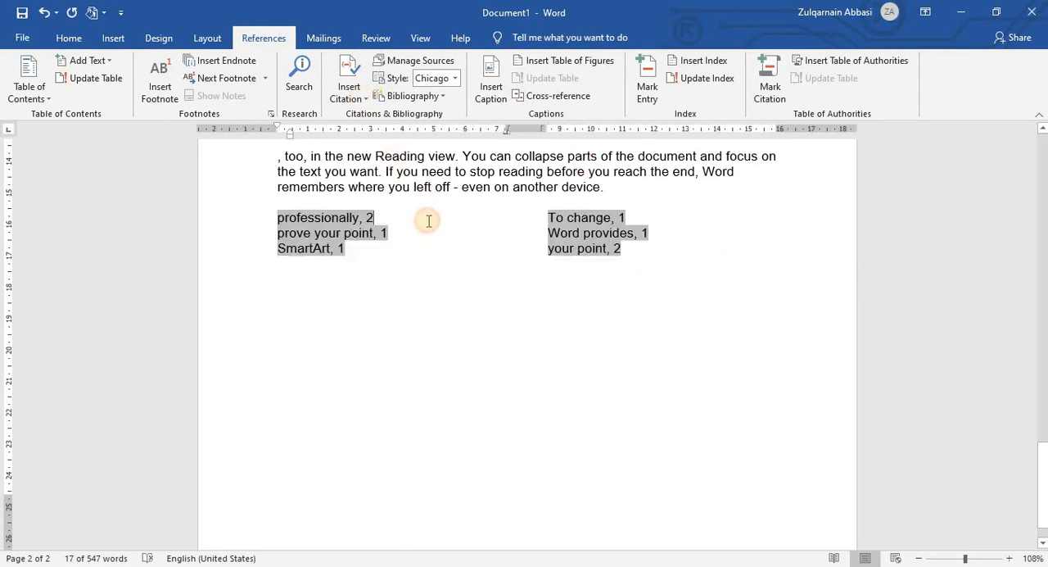
key(Tab)
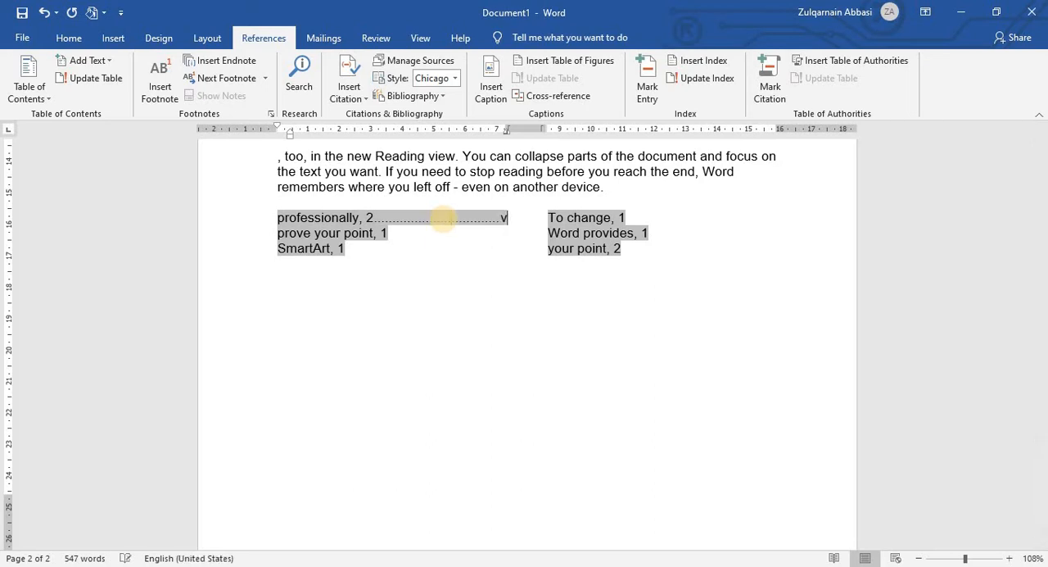
key(BackSpace)
key(BackSpace)
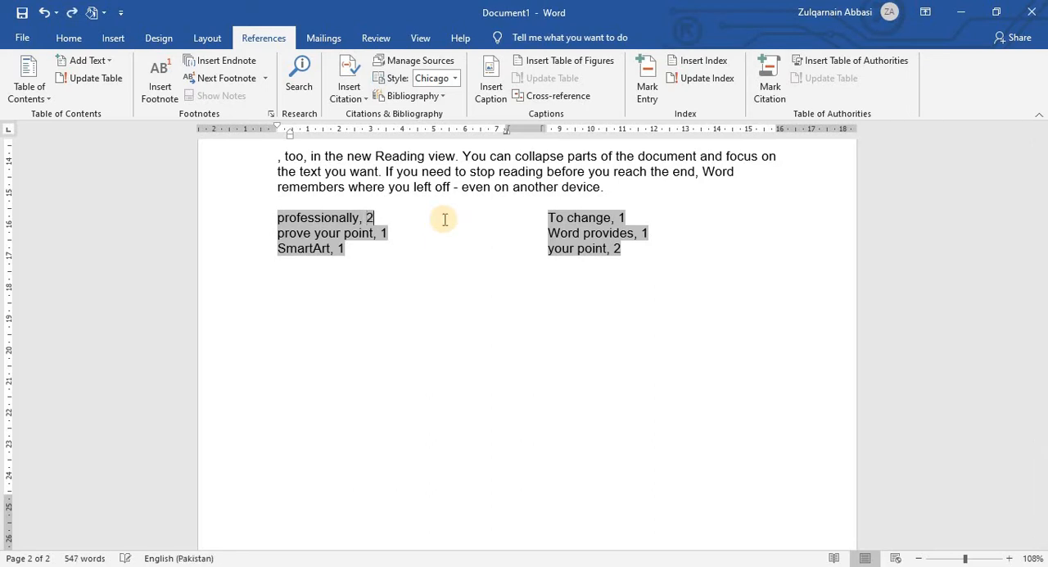
Step: Compare the "professionally" index entry with the marked word's page in the paragraph under Figure 7
click(519, 290)
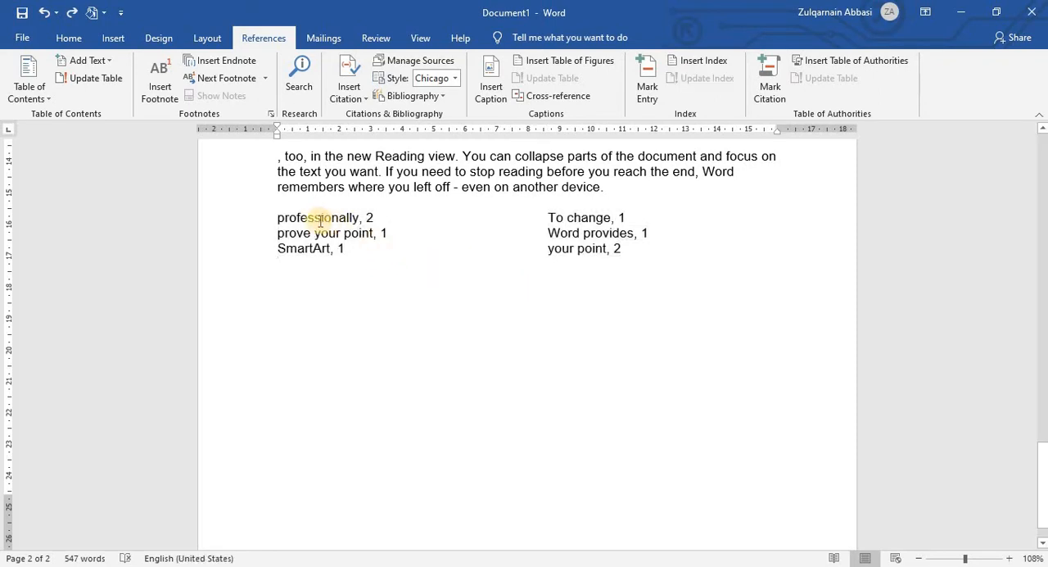
drag(279, 220, 380, 217)
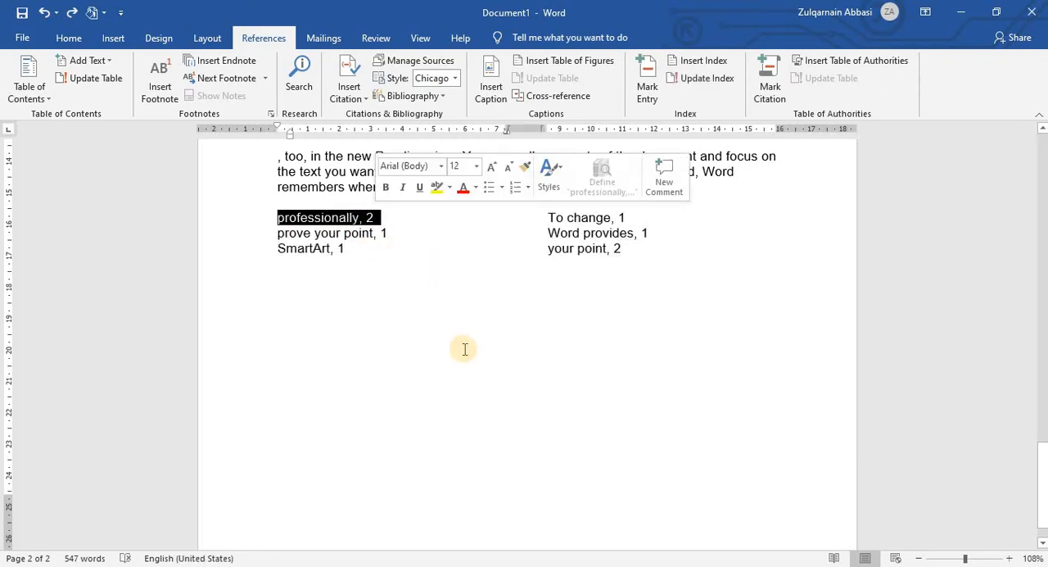
scroll(463, 349, up, 3)
scroll(463, 349, up, 4)
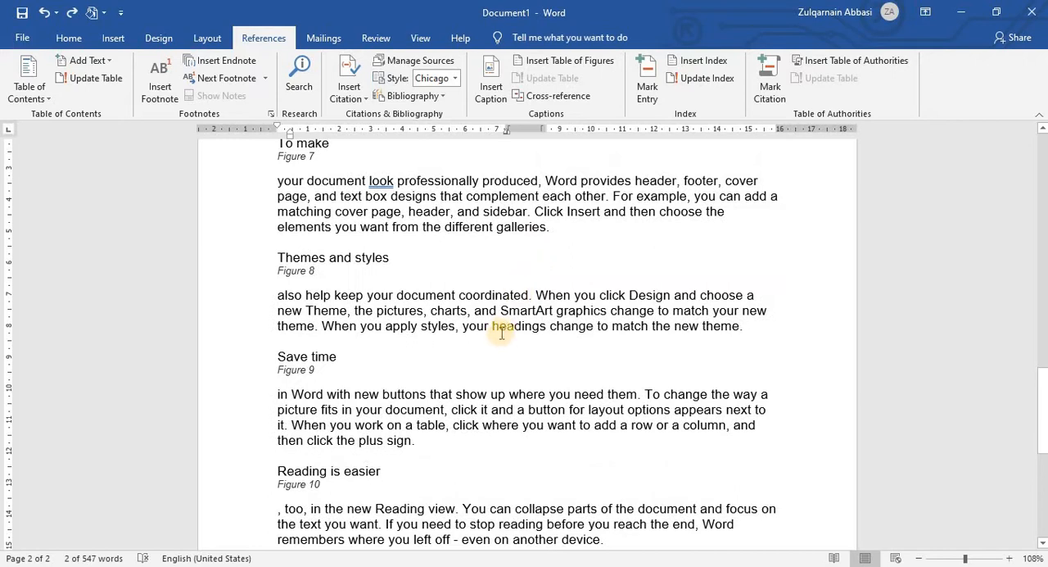
scroll(421, 201, up, 1)
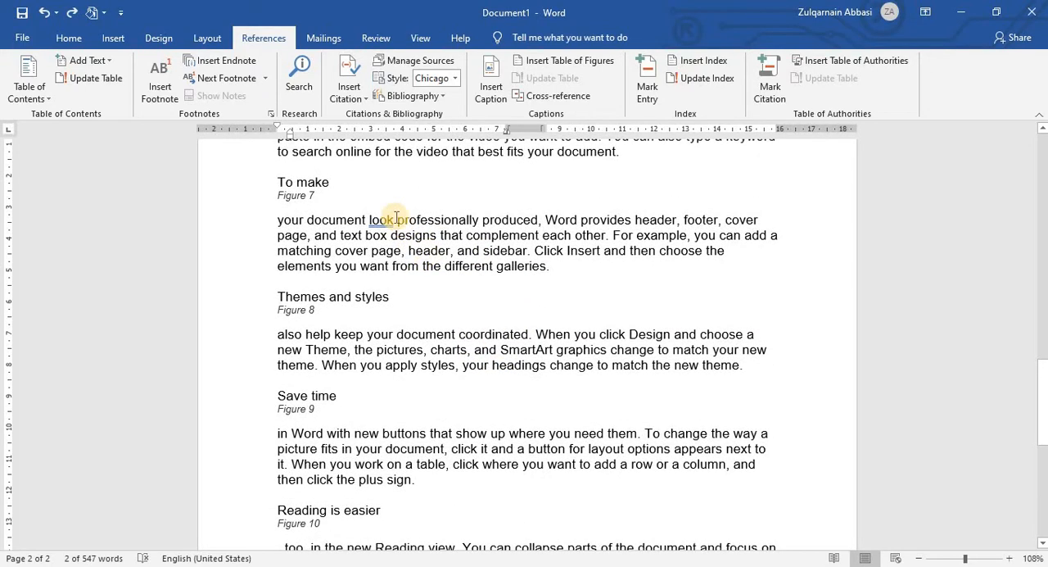
drag(404, 219, 467, 221)
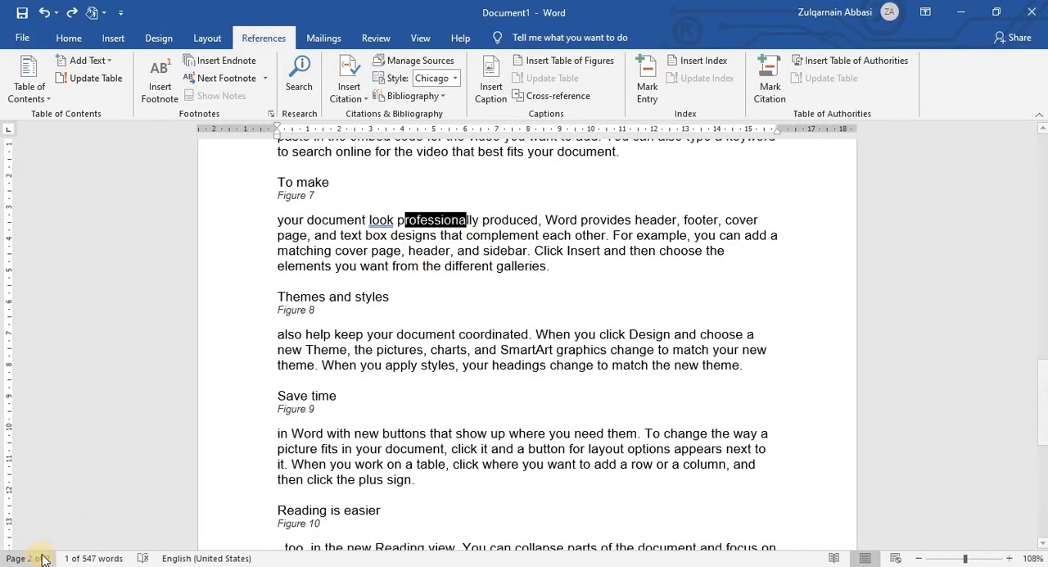
scroll(505, 479, down, 1)
scroll(498, 464, up, 8)
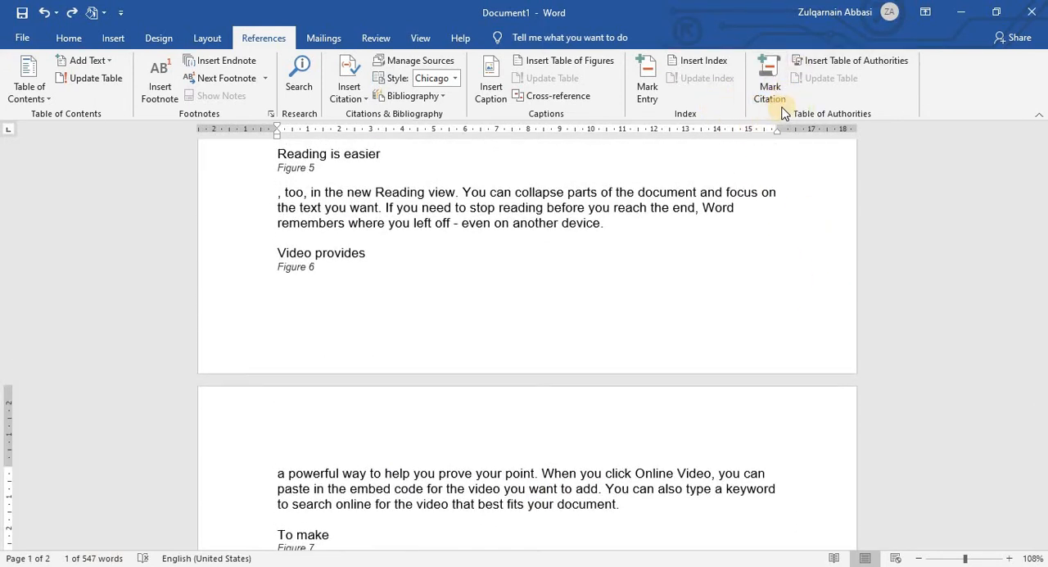
scroll(709, 283, up, 10)
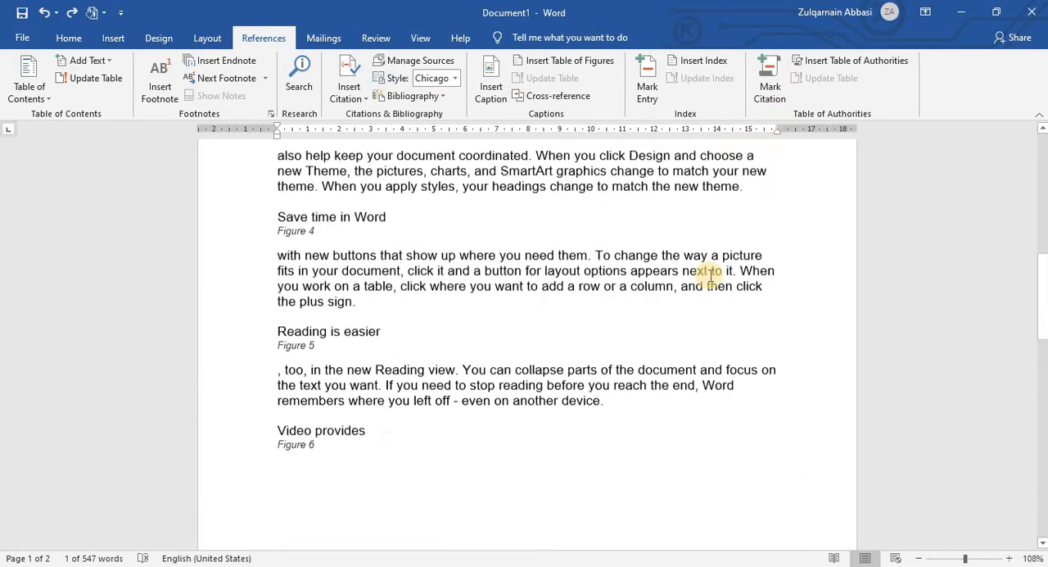
scroll(709, 268, down, 5)
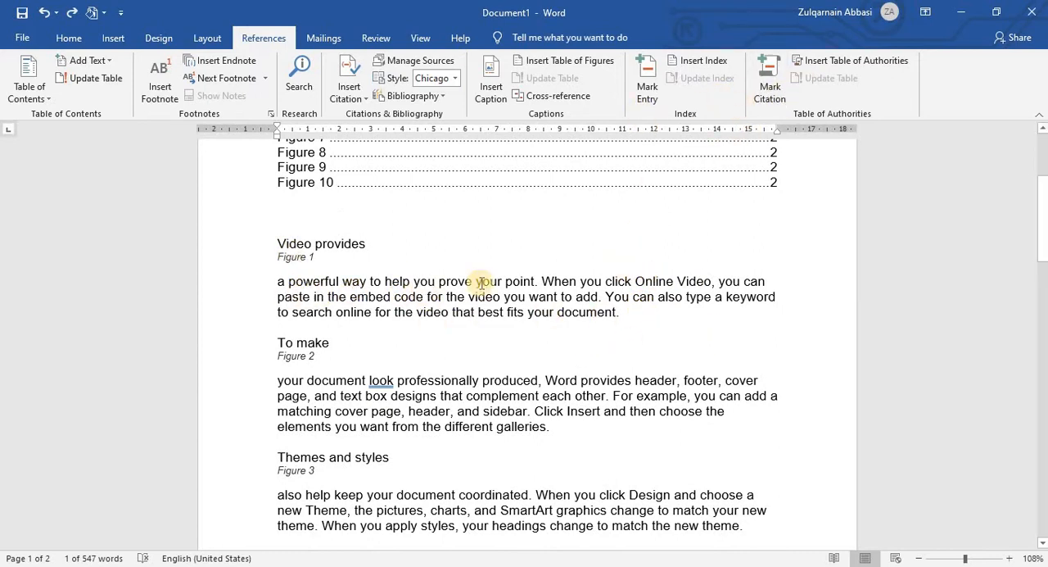
click(769, 86)
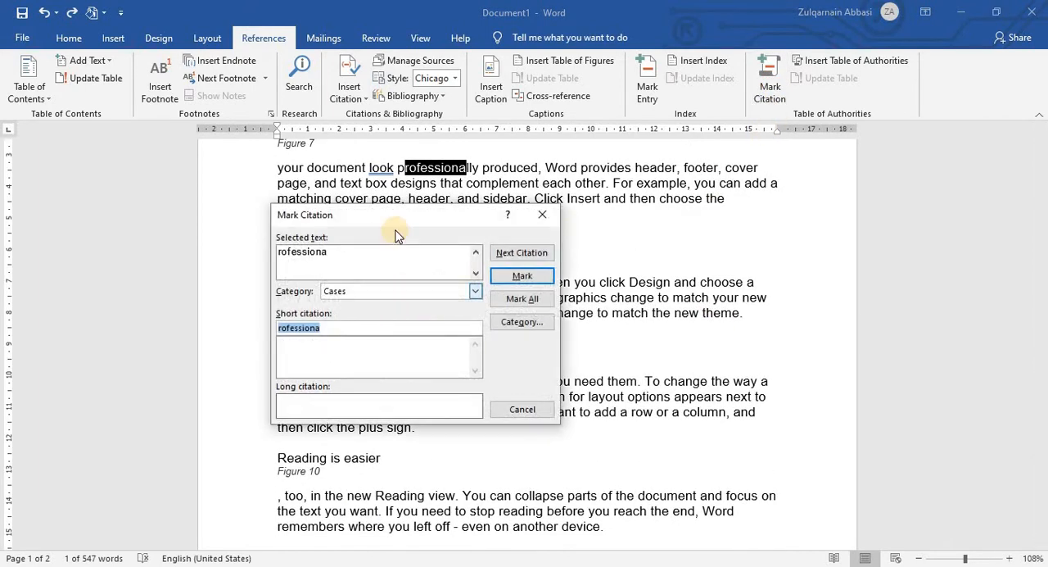
drag(483, 222, 750, 205)
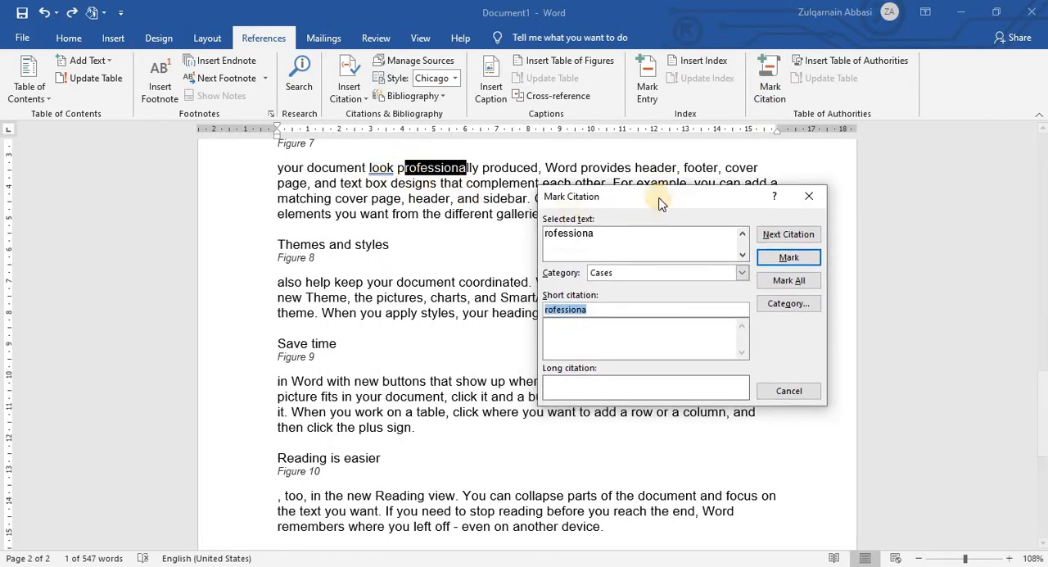
drag(659, 196, 638, 167)
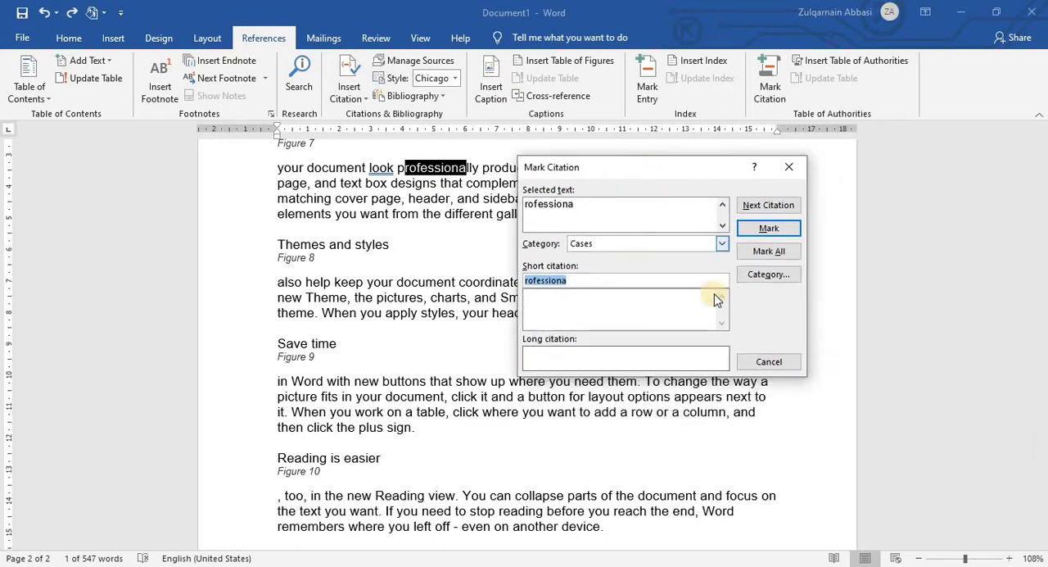
click(788, 167)
Step: Open citation marking for the word "document." that ends the paragraph under Figure 1
key(ctrl+Home)
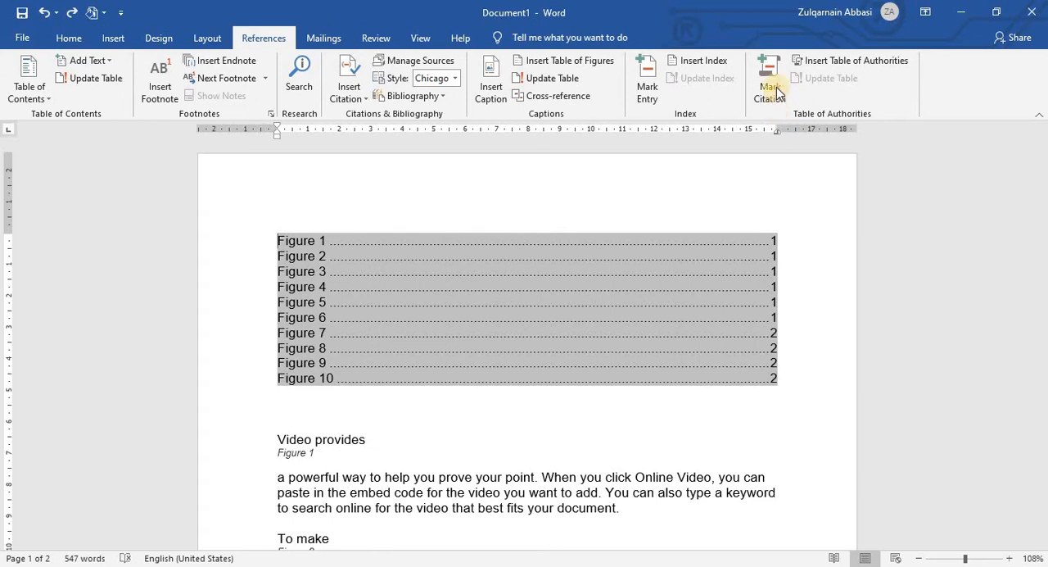
scroll(877, 285, down, 4)
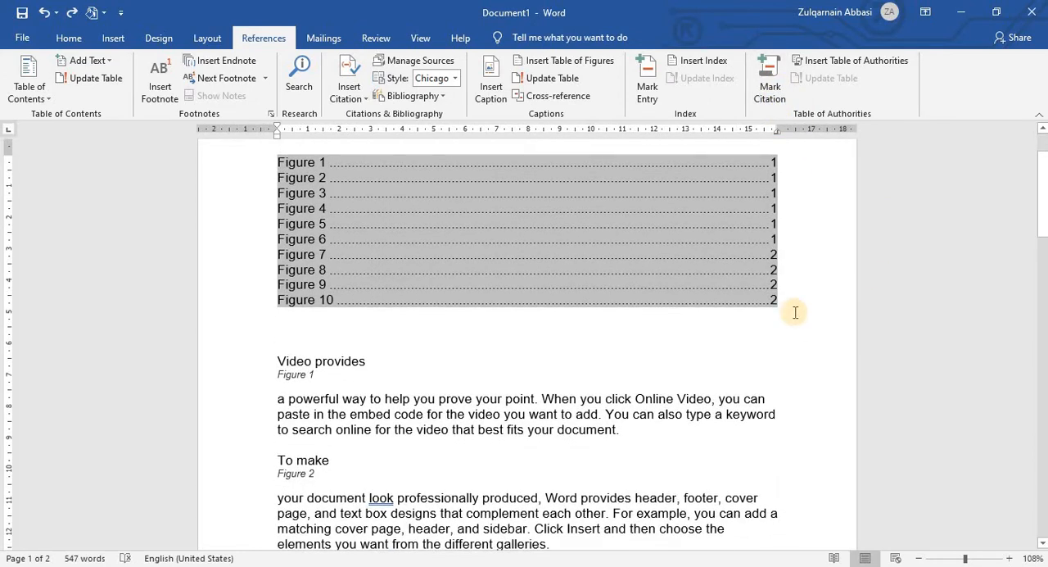
click(787, 306)
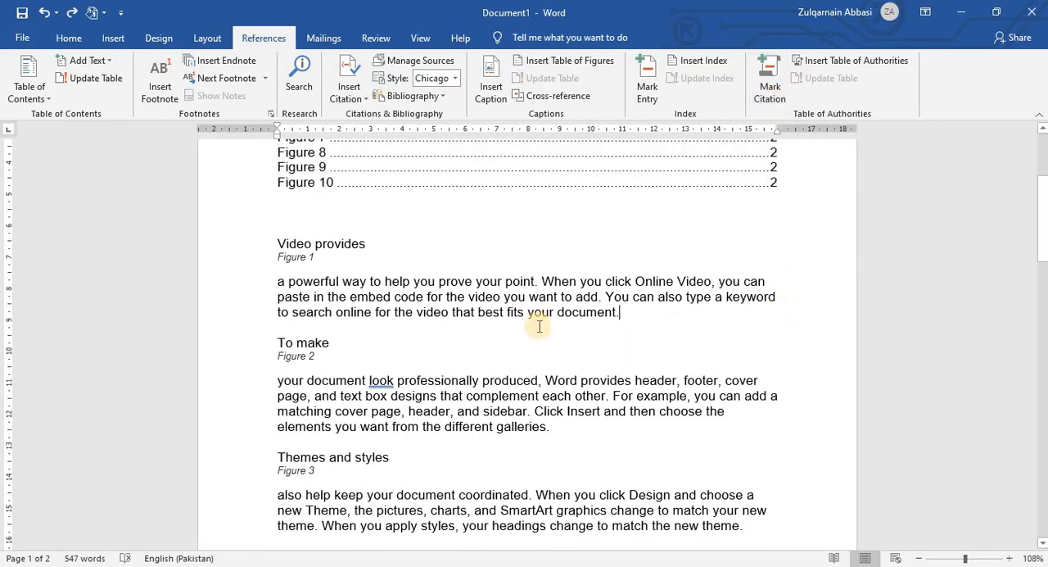
scroll(412, 342, down, 1)
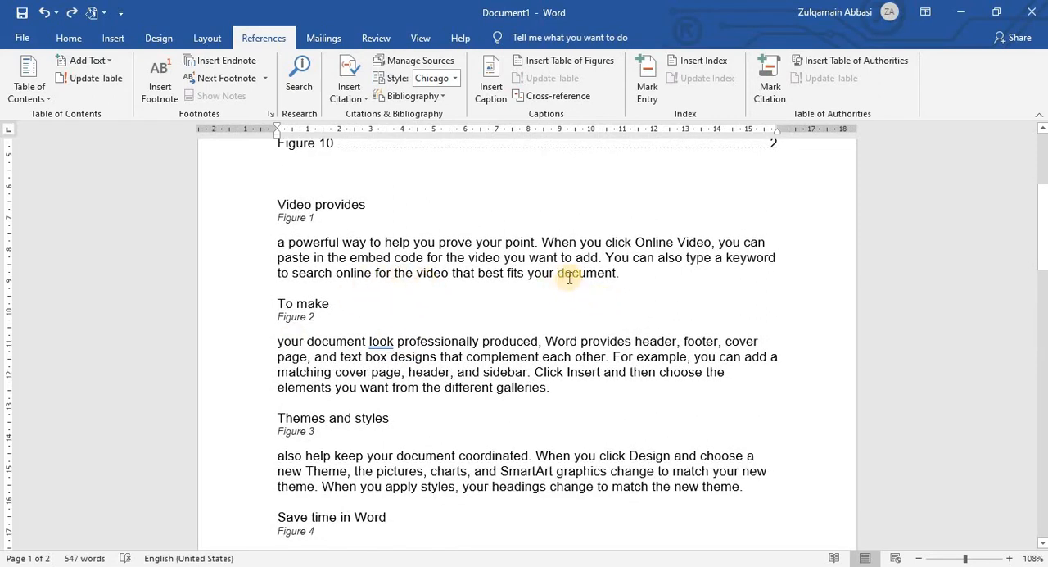
drag(560, 275, 622, 274)
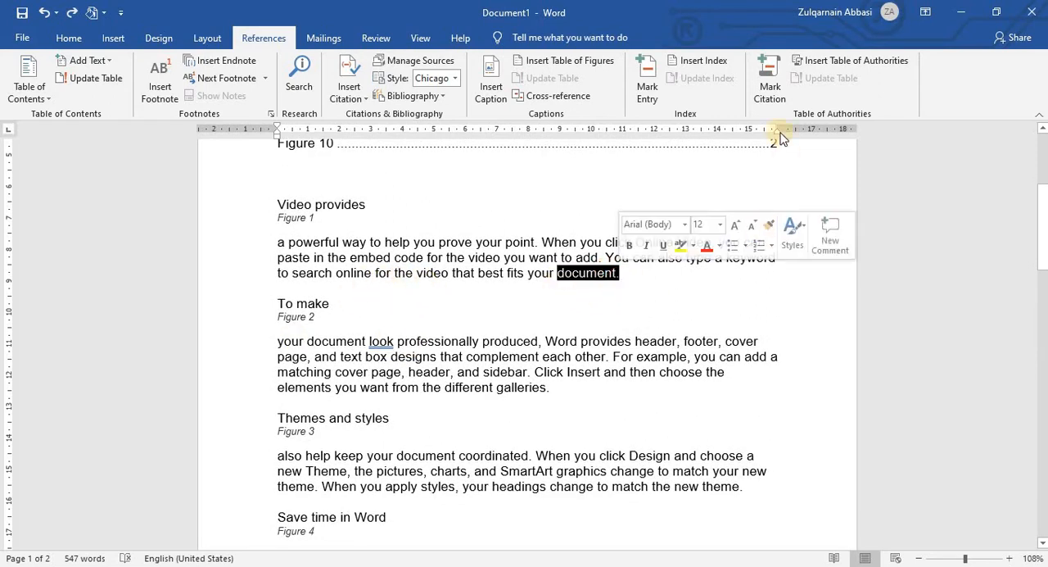
click(770, 85)
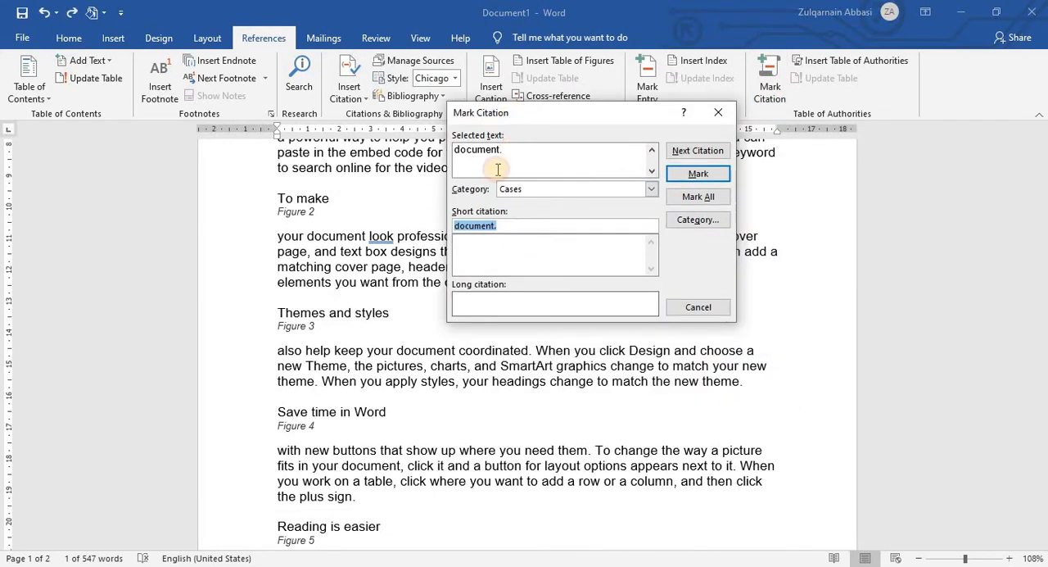
click(455, 149)
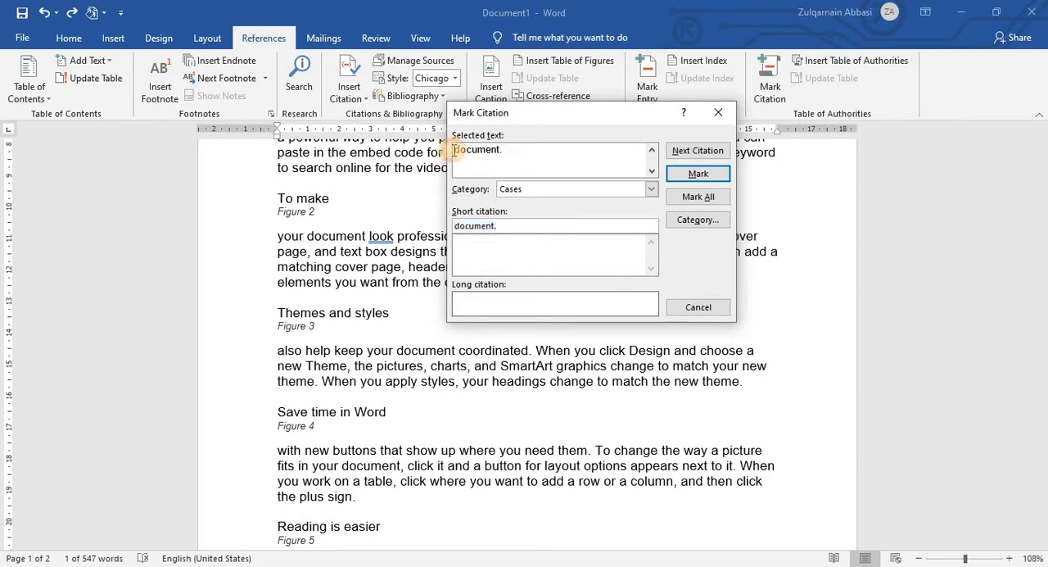
click(544, 162)
Step: Try the Statutes and Treatises categories for the "document." citation, and return it to Cases
click(651, 189)
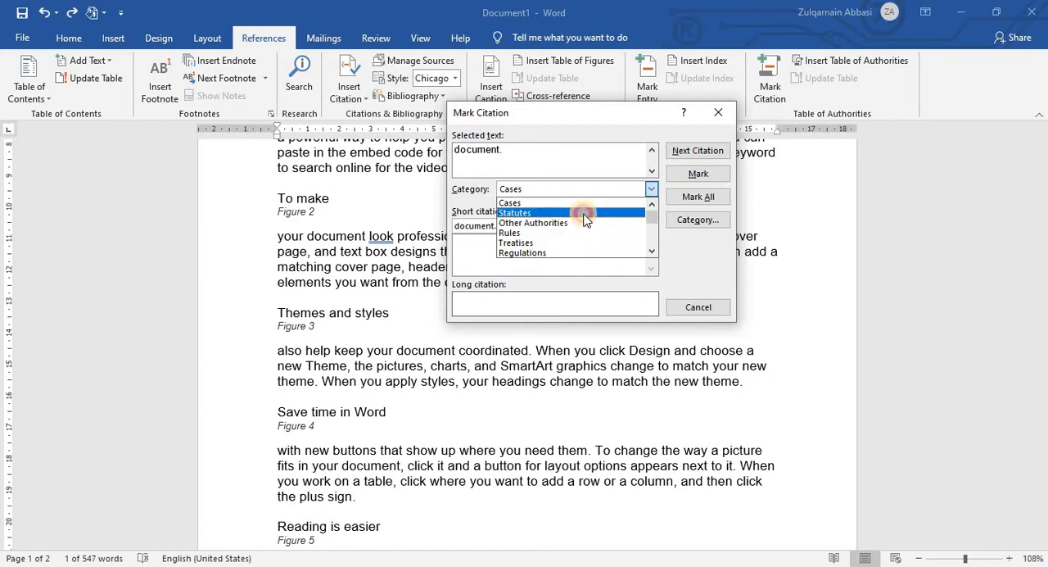
click(583, 213)
click(651, 189)
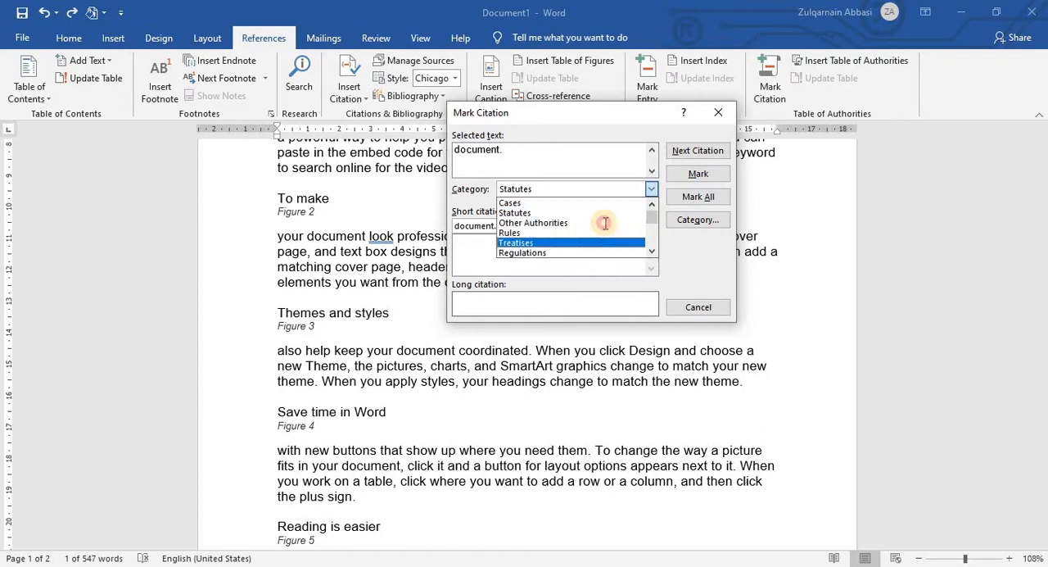
click(516, 242)
click(651, 189)
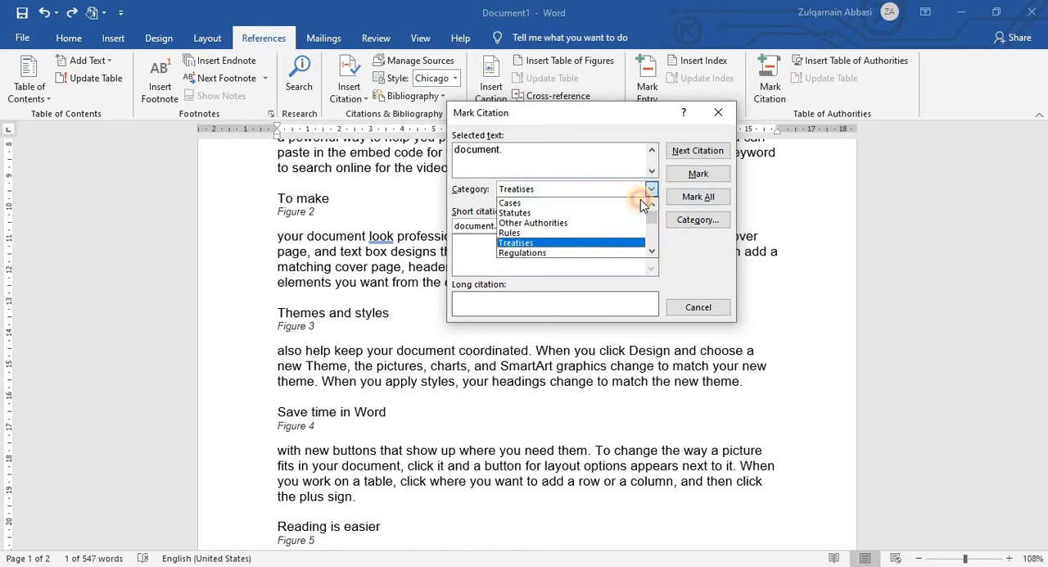
click(583, 203)
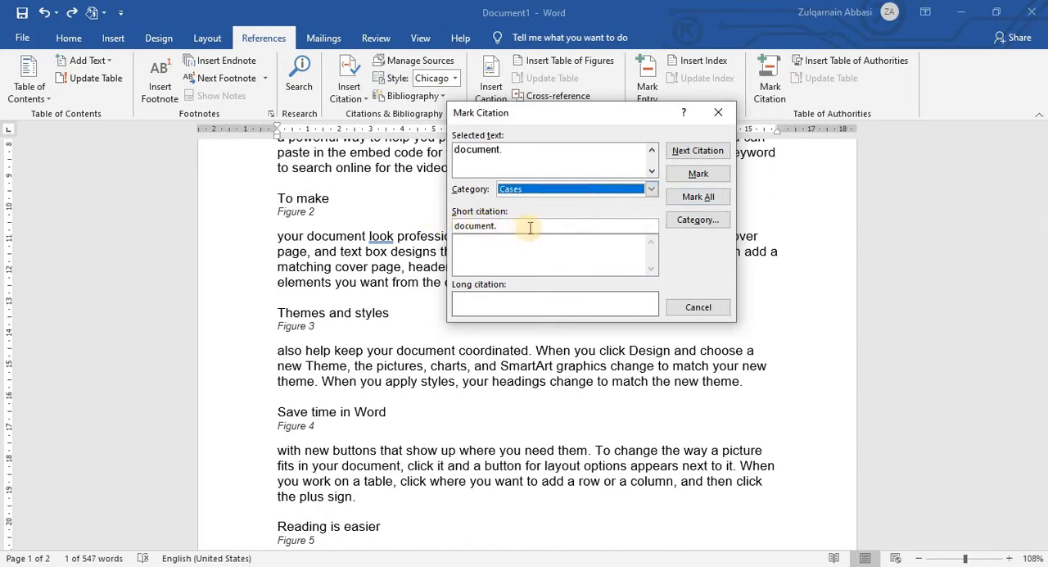
Step: Mark "document." as a citation in the Cases category, keeping its short citation, and close the dialog
drag(508, 226, 480, 226)
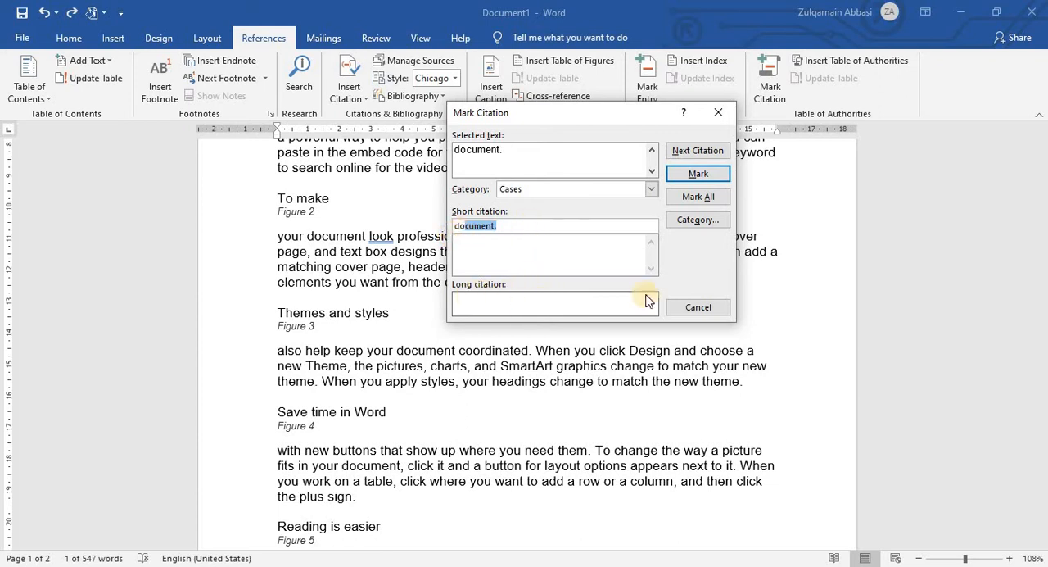
click(499, 302)
click(698, 174)
click(698, 307)
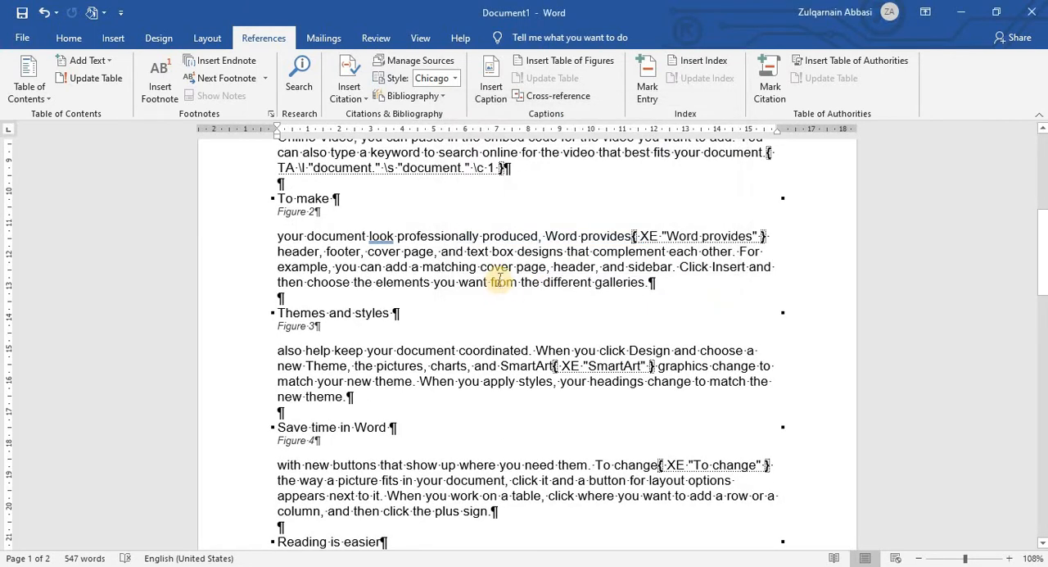
Step: Mark "galleries" at the end of the paragraph under Figure 2 as a Cases citation
scroll(440, 222, up, 2)
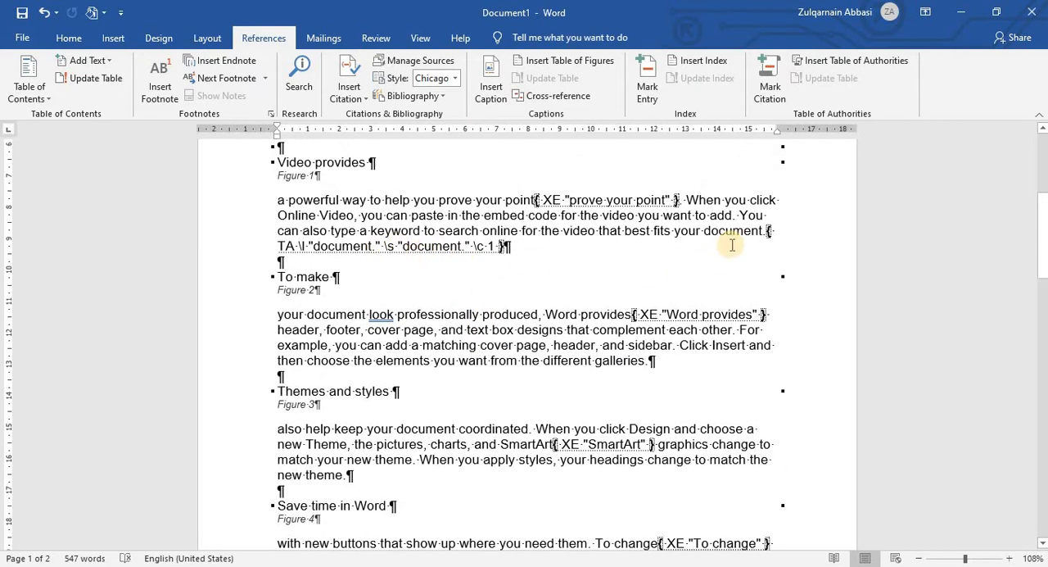
scroll(586, 287, down, 2)
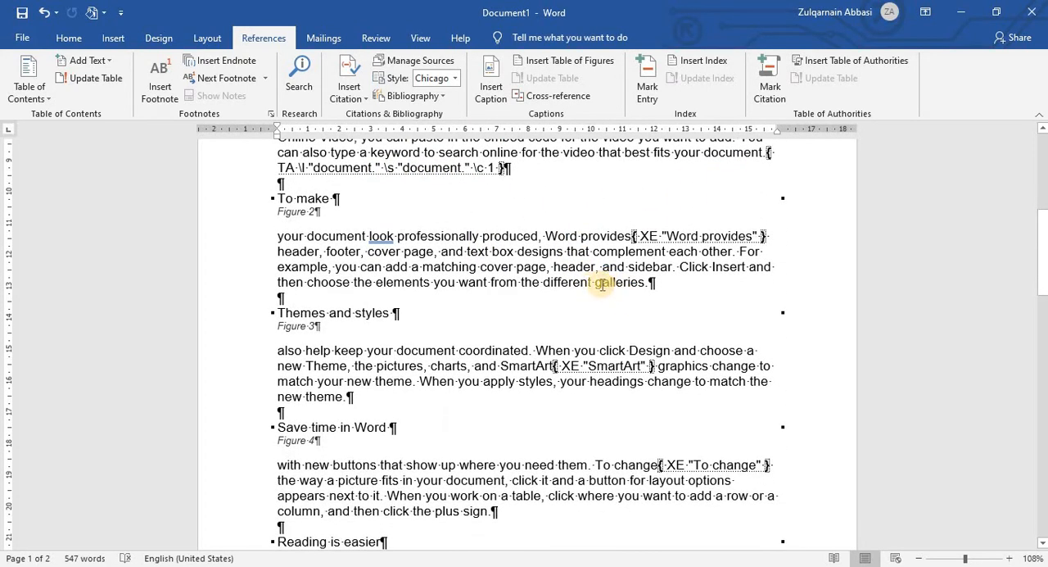
double_click(613, 284)
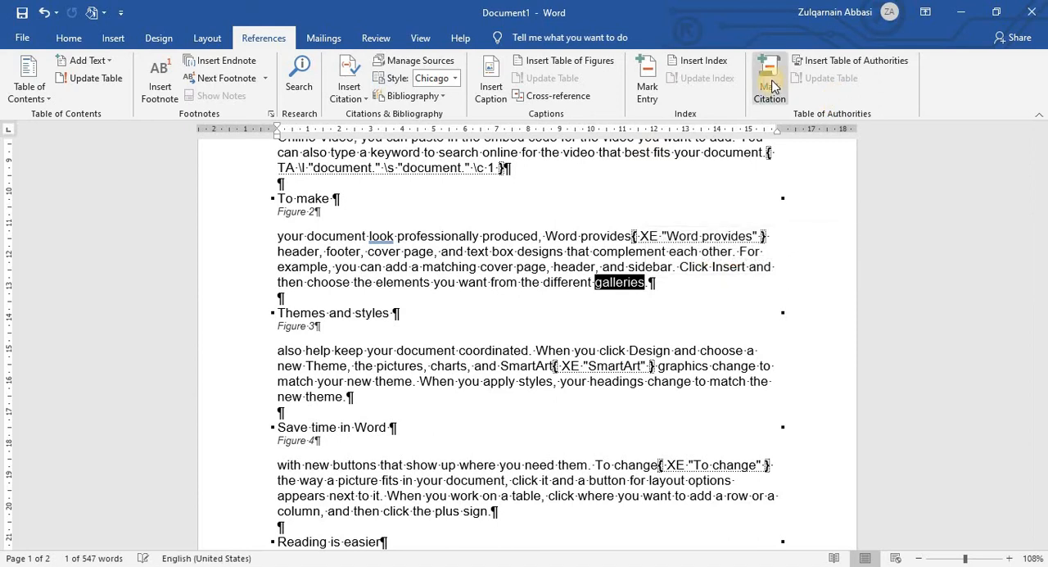
click(769, 82)
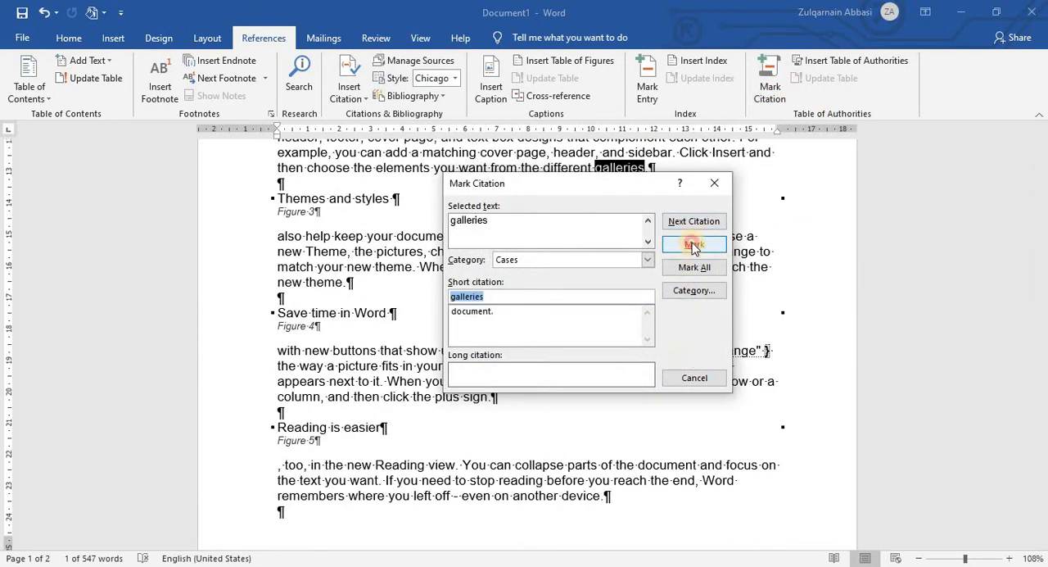
click(694, 242)
click(709, 370)
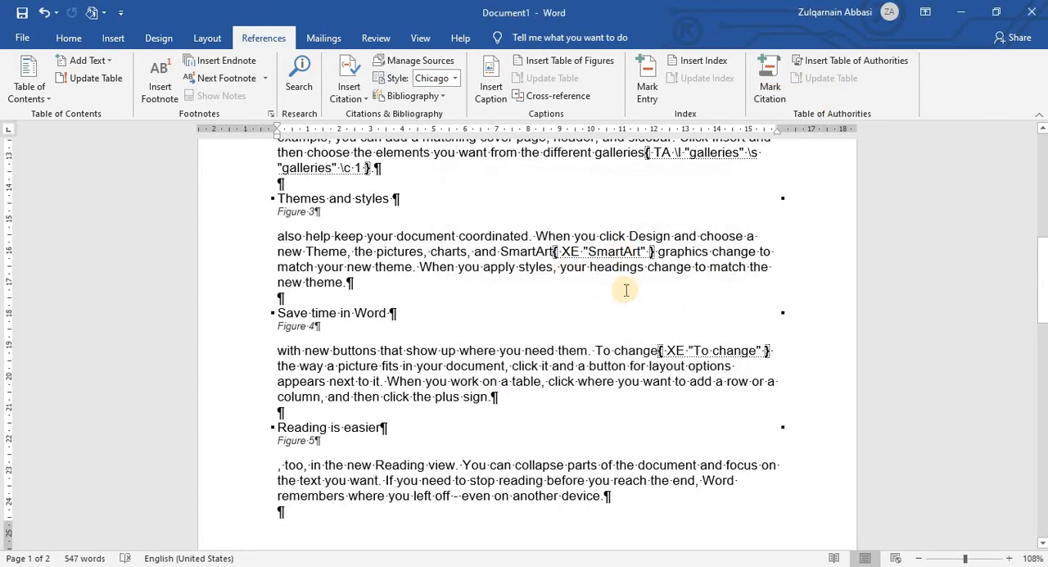
Step: Hide the paragraph marks and the index and citation field codes throughout the document
scroll(663, 299, down, 2)
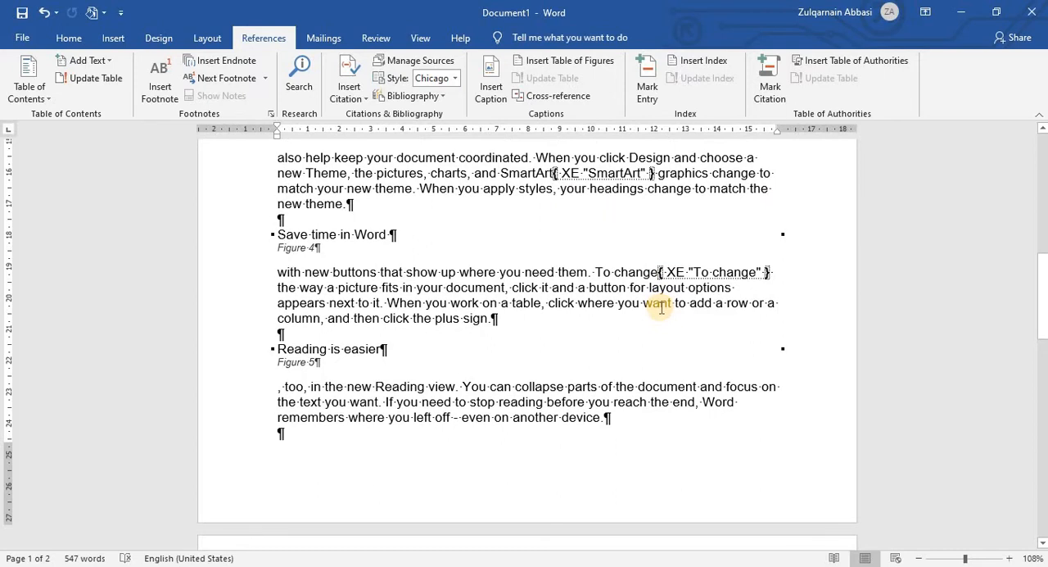
scroll(661, 308, down, 1)
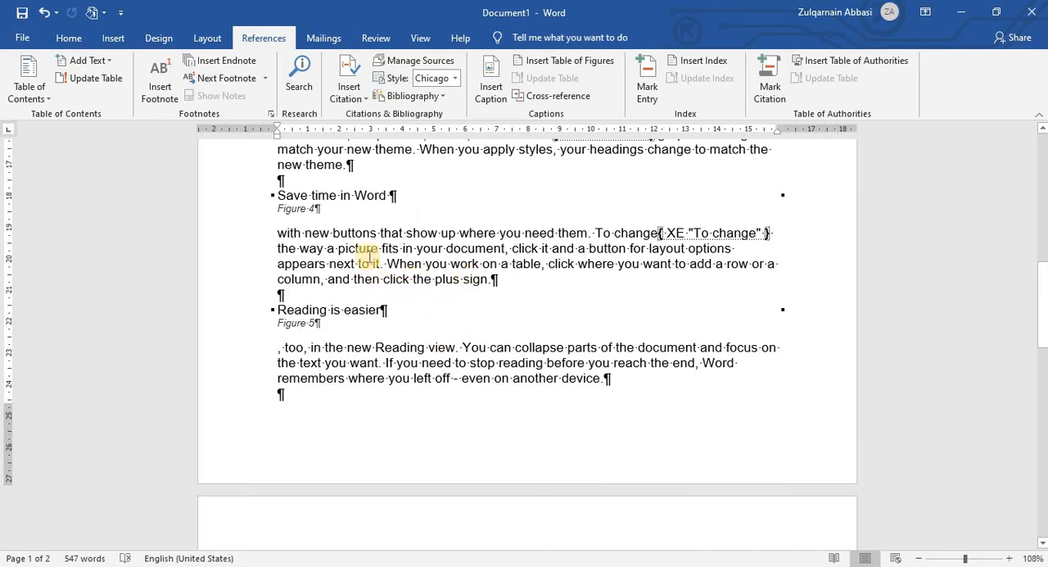
click(69, 39)
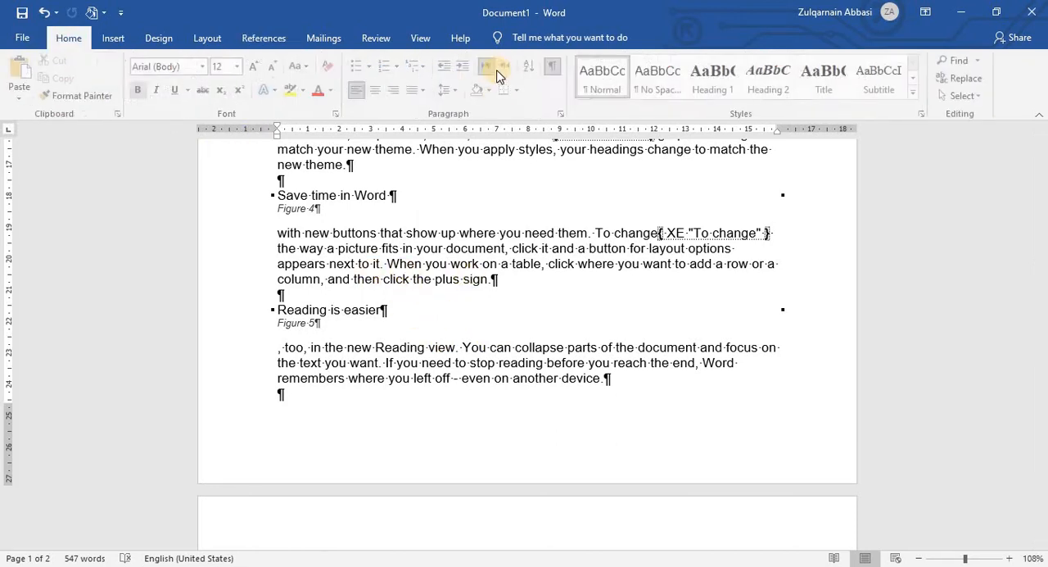
click(554, 72)
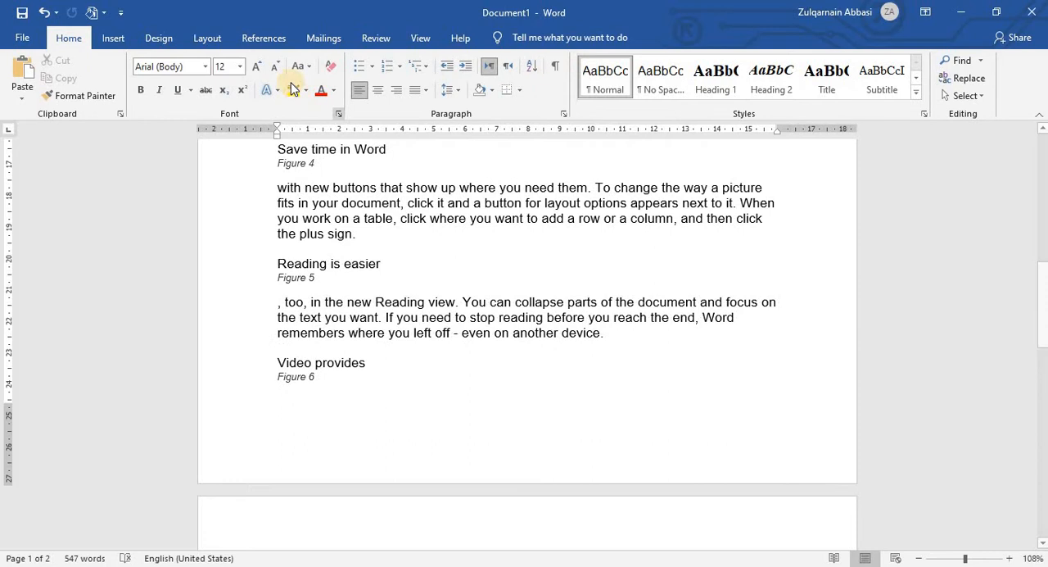
Step: Add a blank line above the "Video provides" heading of Figure 1, below the table of figures
click(263, 39)
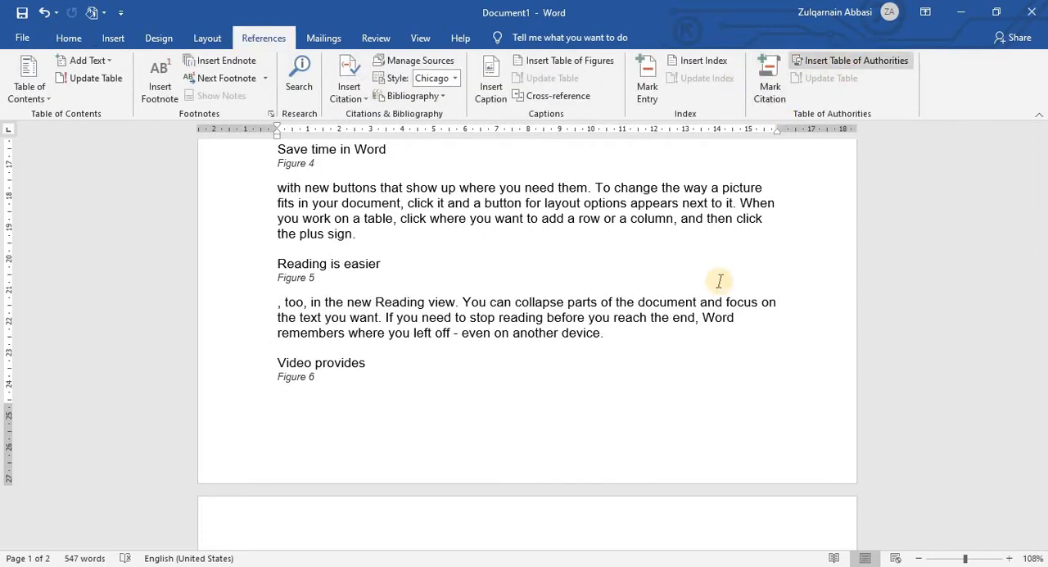
scroll(661, 307, up, 15)
scroll(284, 332, down, 1)
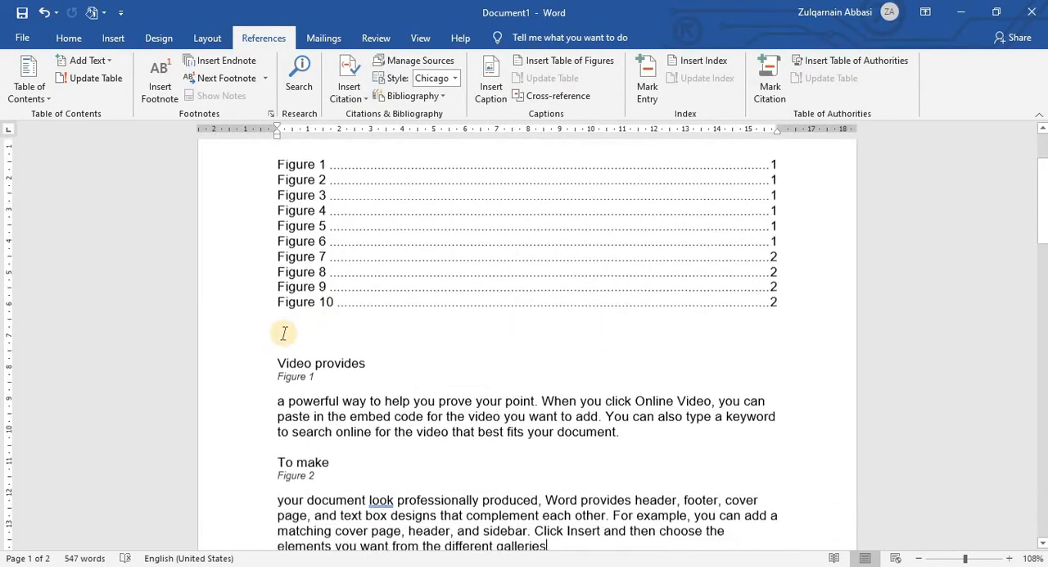
scroll(285, 332, down, 1)
drag(275, 325, 310, 332)
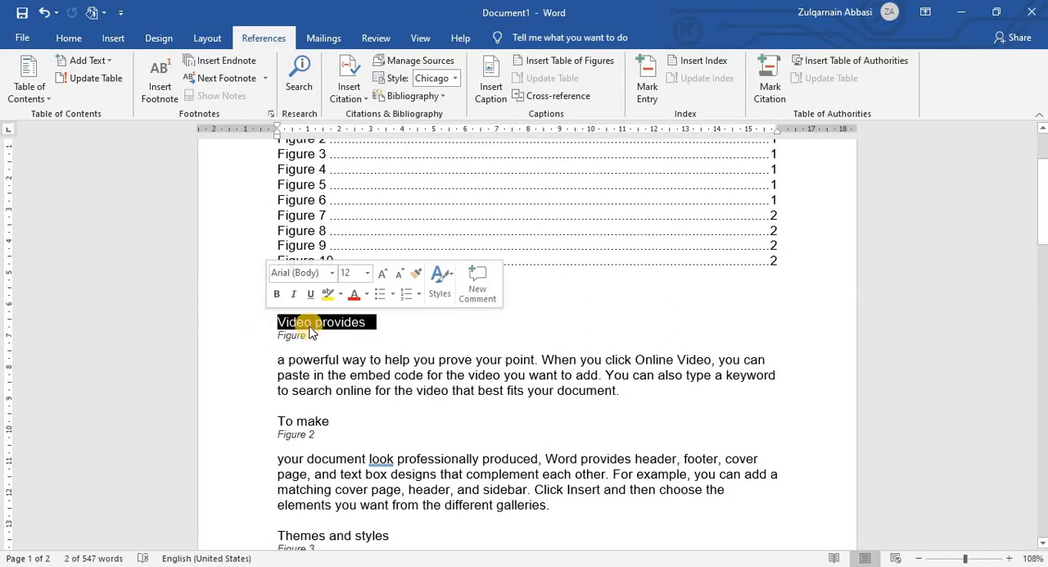
key(Left)
key(Return)
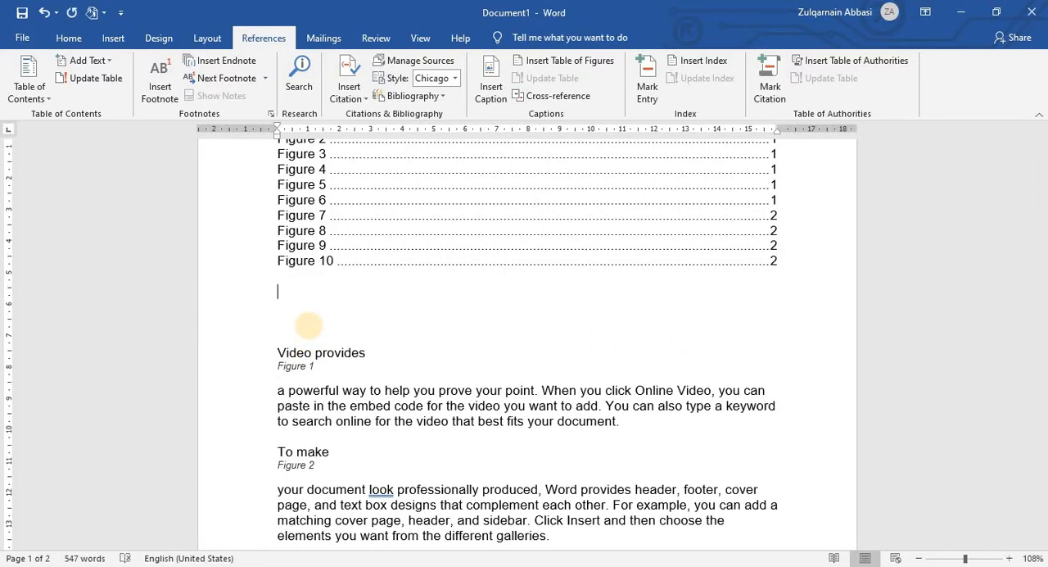
Step: Insert a table of authorities for all categories below the table of figures, using the From template format
click(845, 62)
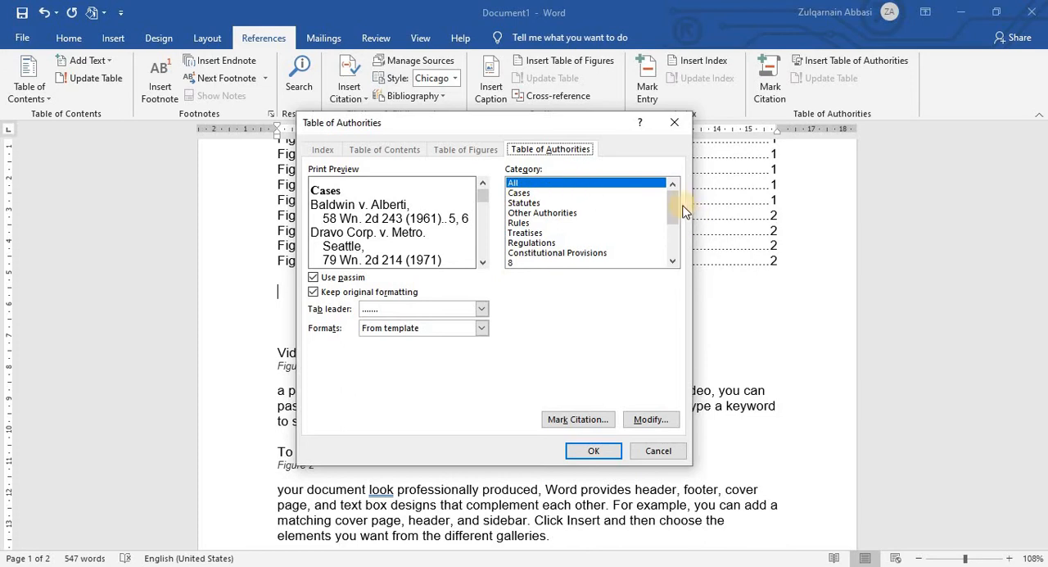
drag(675, 221, 664, 188)
click(575, 453)
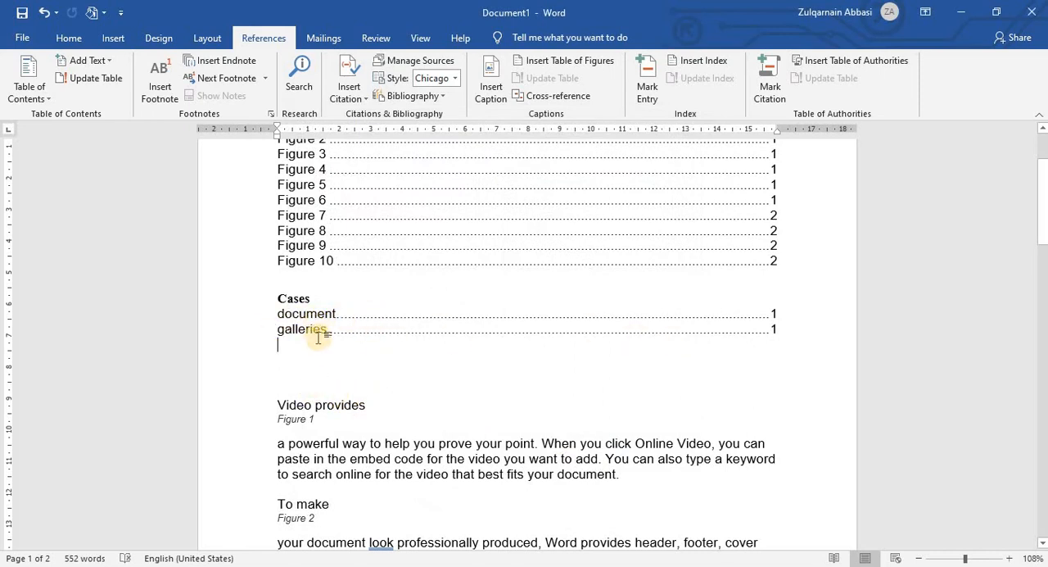
Step: Mark "document coordinated" in the paragraph under Figure 3 as a Cases citation
scroll(317, 337, down, 10)
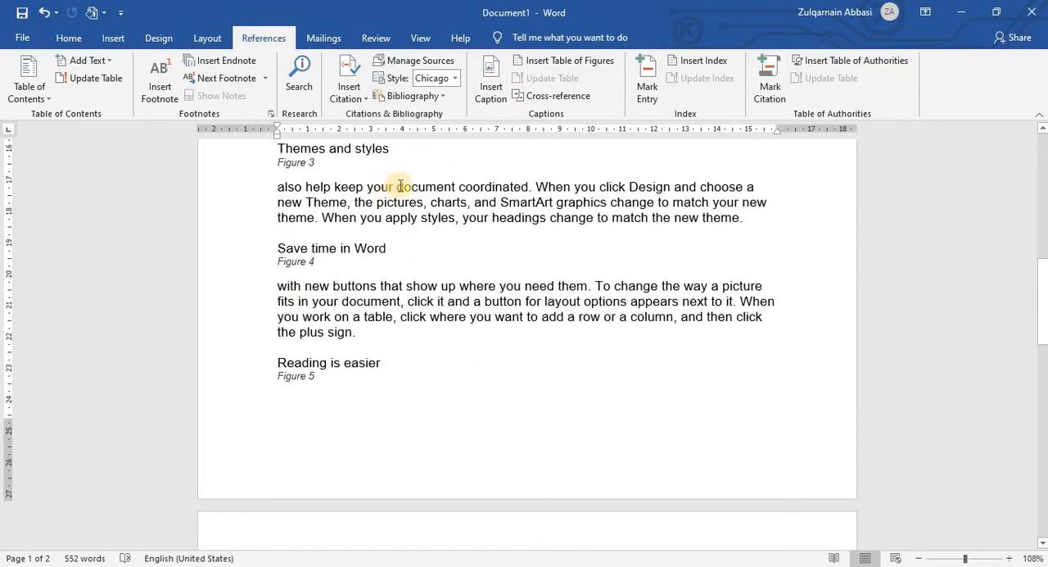
drag(398, 186, 527, 186)
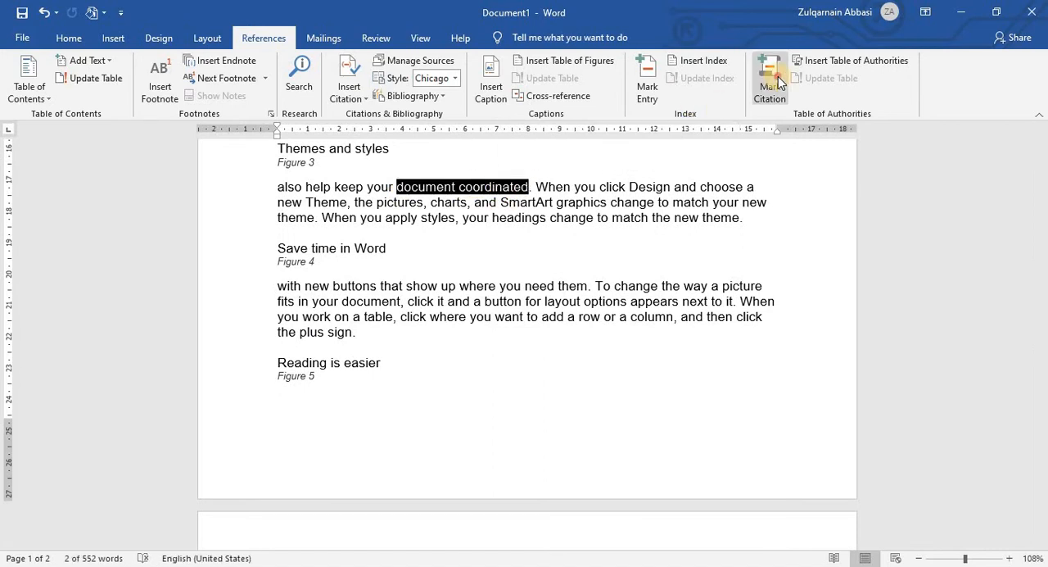
click(769, 78)
click(698, 174)
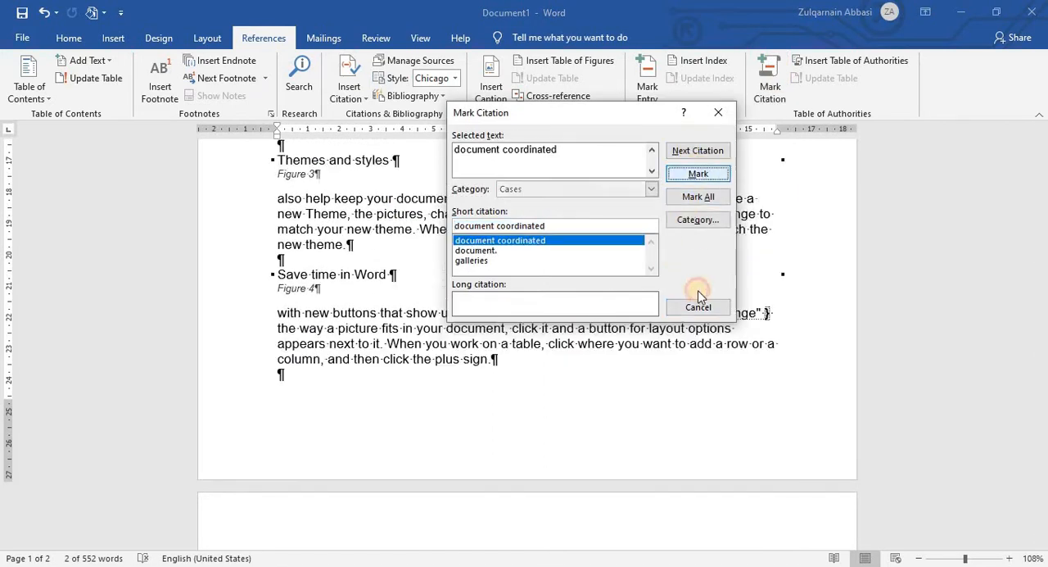
click(696, 307)
Step: Mark "When you work" in the paragraph under Figure 4 as a Cases citation
scroll(644, 296, up, 2)
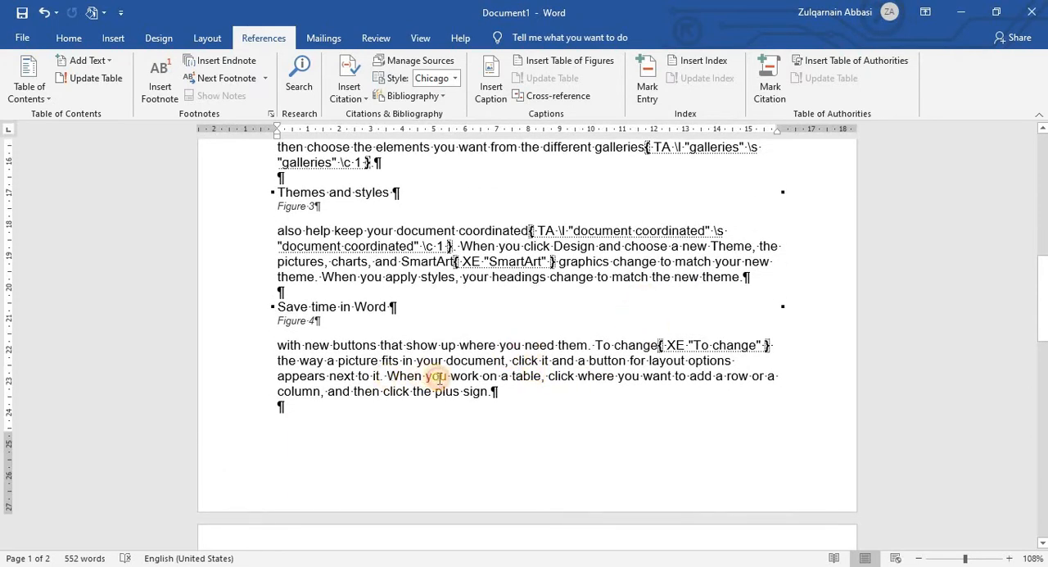
drag(387, 376, 482, 376)
click(770, 78)
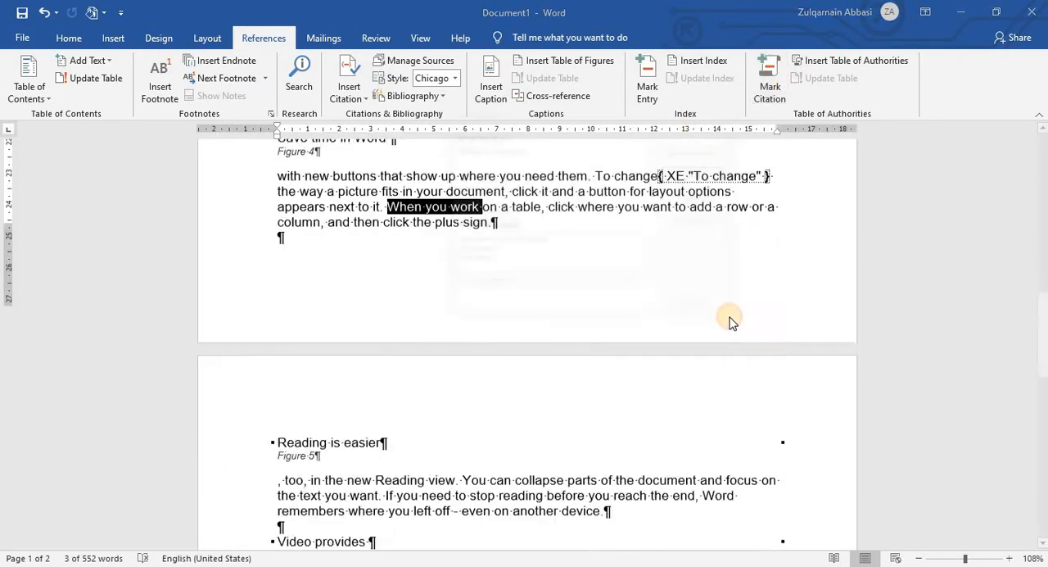
click(698, 174)
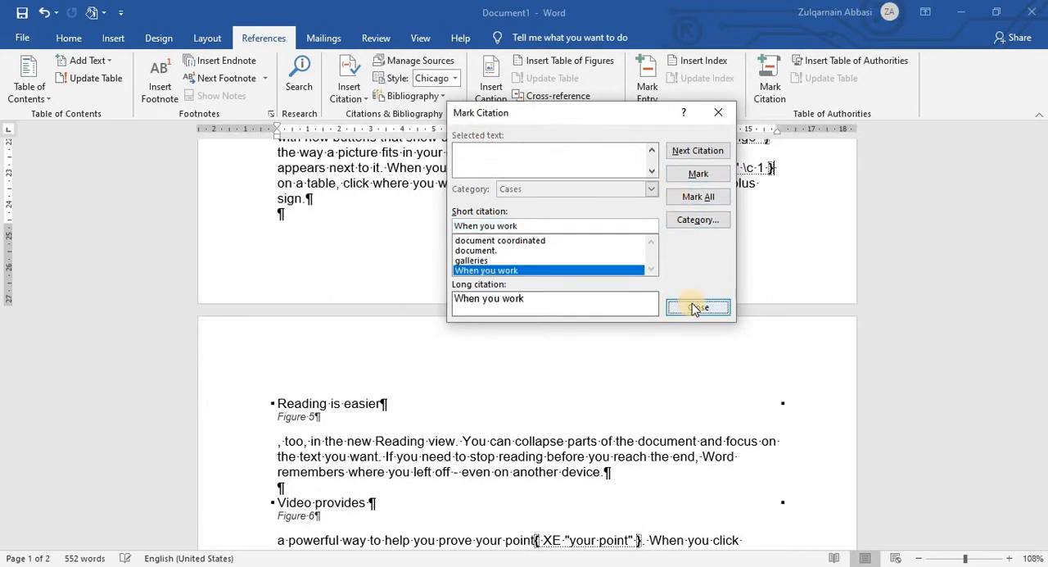
click(690, 306)
Step: Mark "coordinated." in the paragraph under Figure 8 as a Cases citation
scroll(576, 328, down, 5)
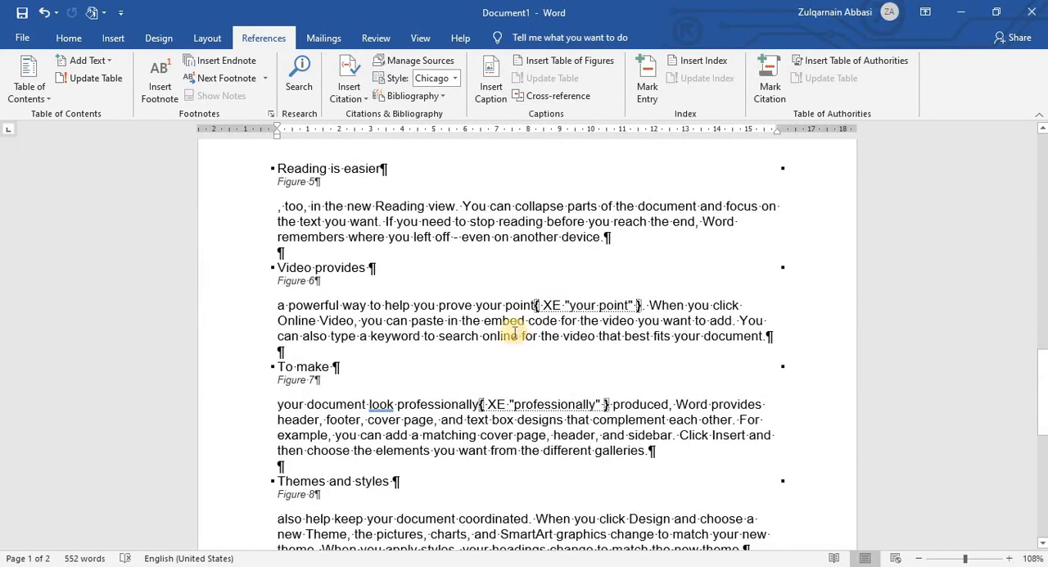
scroll(475, 358, down, 5)
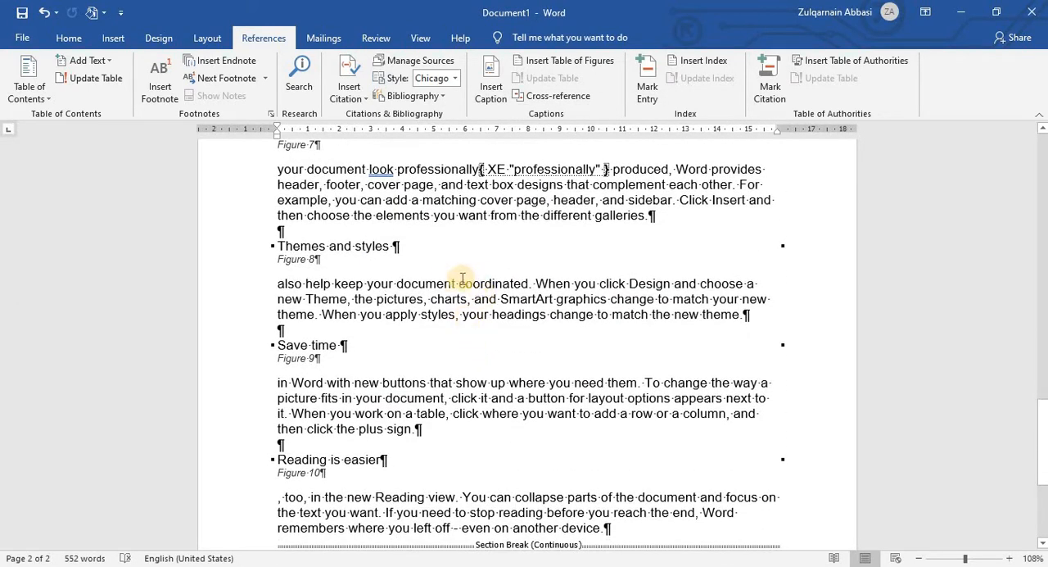
scroll(457, 288, up, 1)
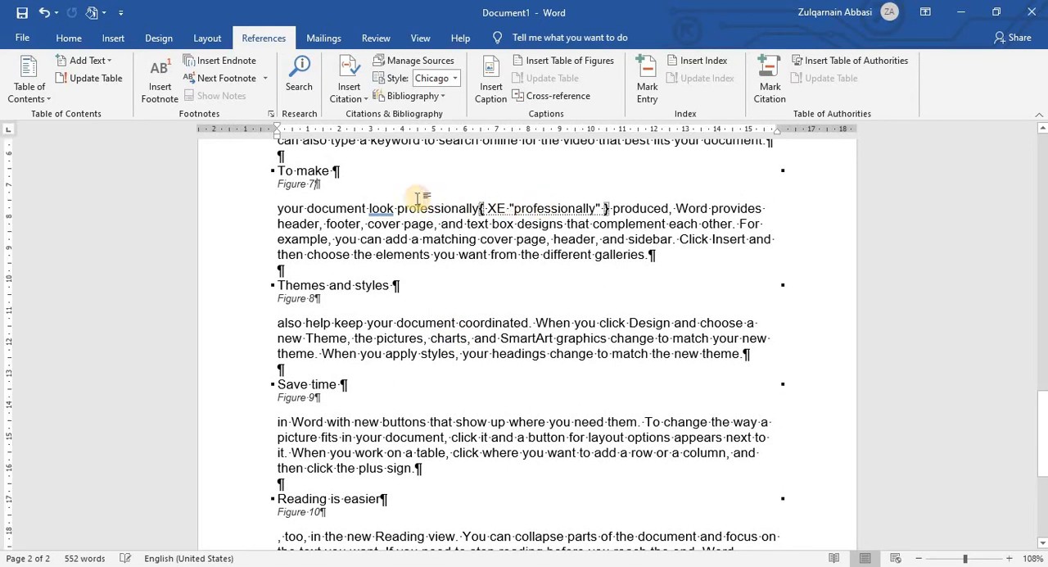
drag(515, 208, 576, 208)
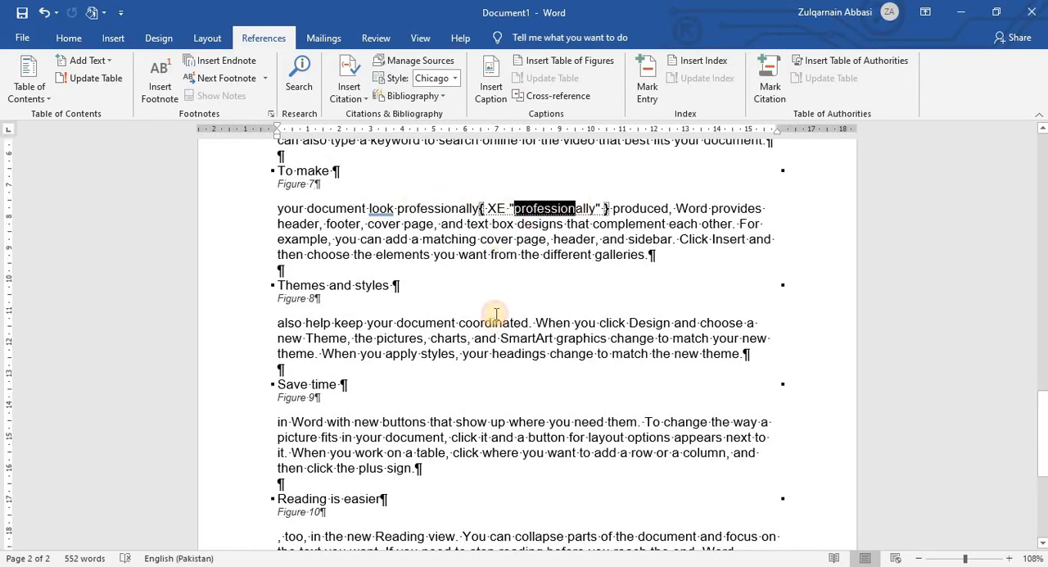
scroll(495, 311, down, 1)
drag(476, 282, 536, 283)
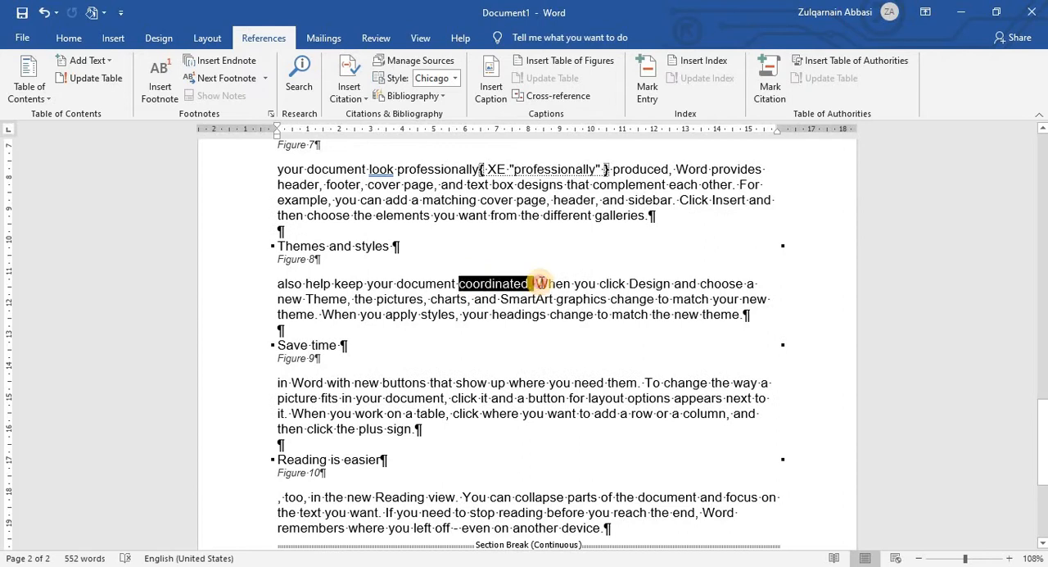
click(769, 82)
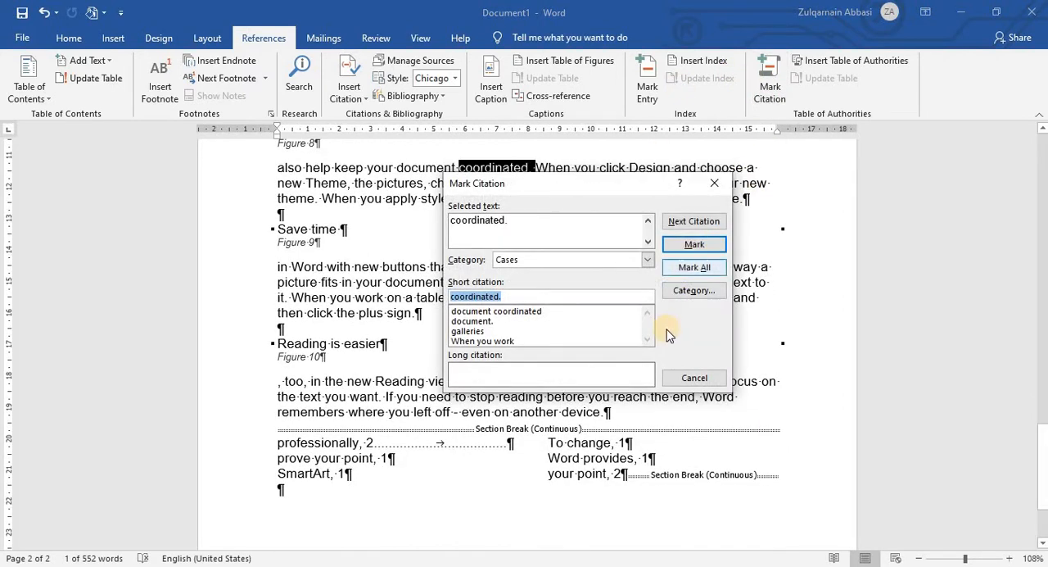
click(696, 244)
click(694, 378)
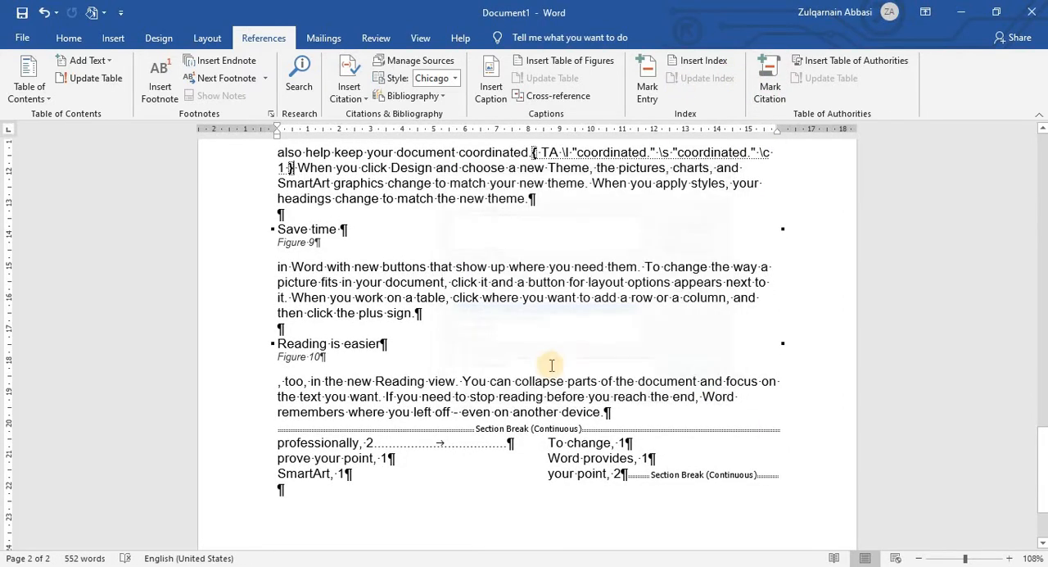
Step: Mark "collapse parts of the document" under Figure 10 as a Cases citation, and hide the paragraph marks and field codes
scroll(551, 365, down, 2)
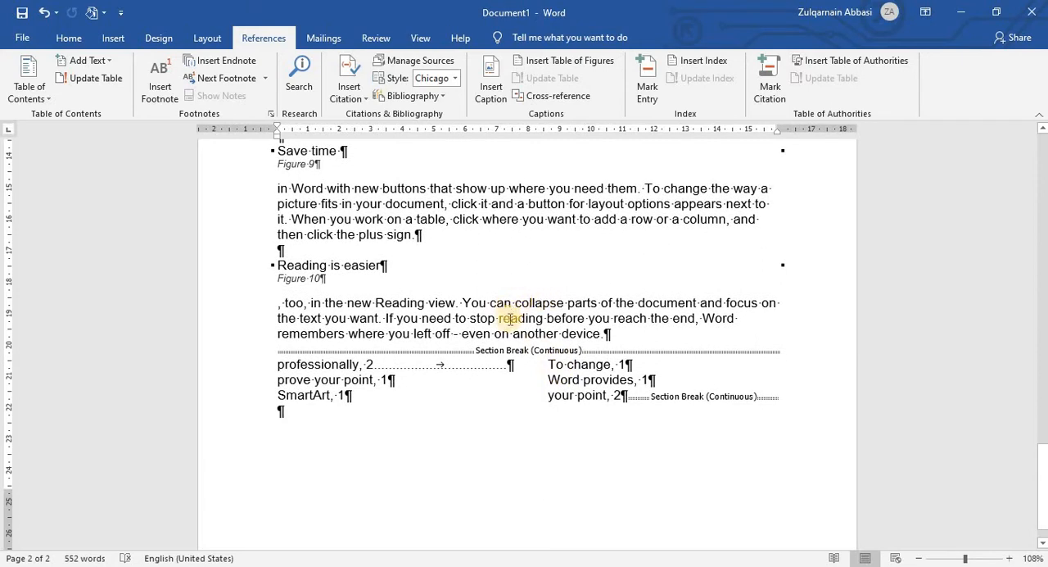
drag(562, 302, 695, 303)
click(769, 77)
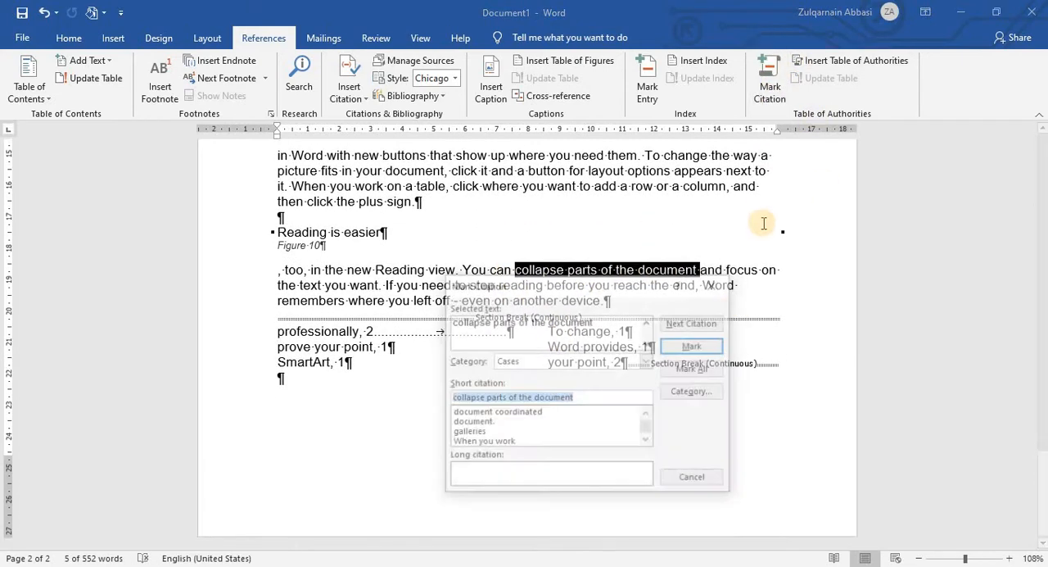
click(702, 343)
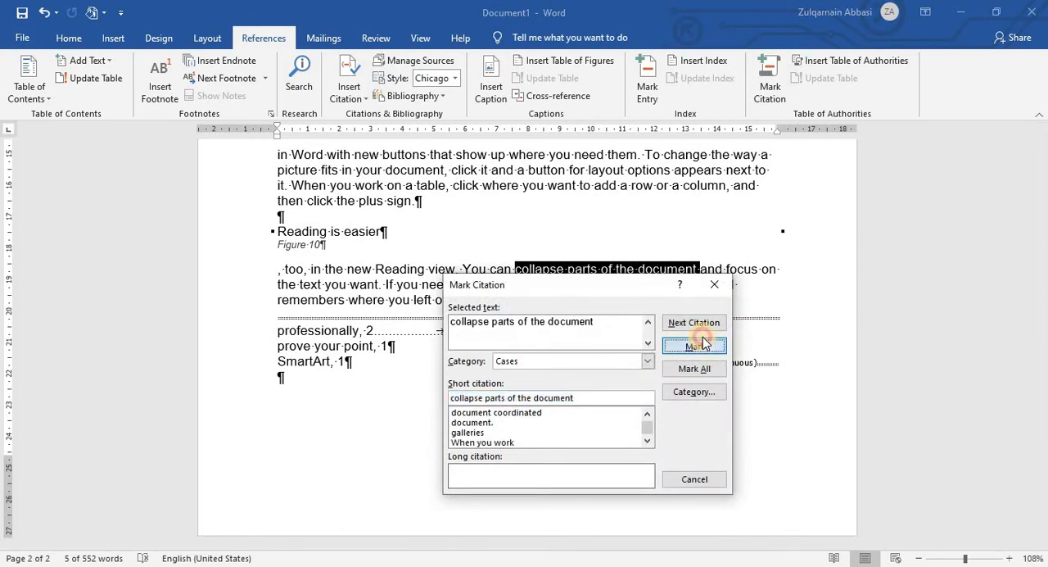
click(691, 479)
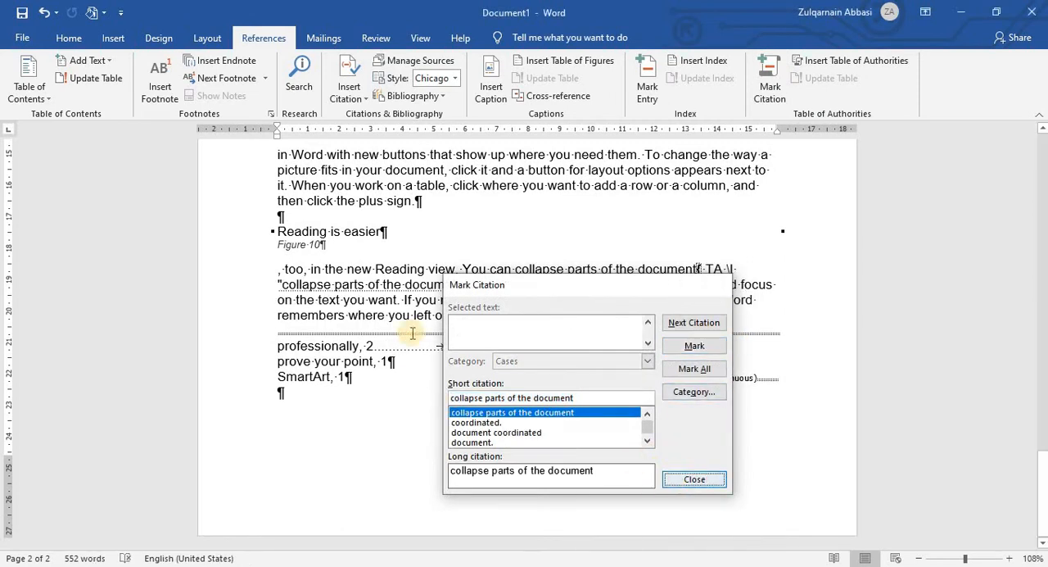
click(68, 39)
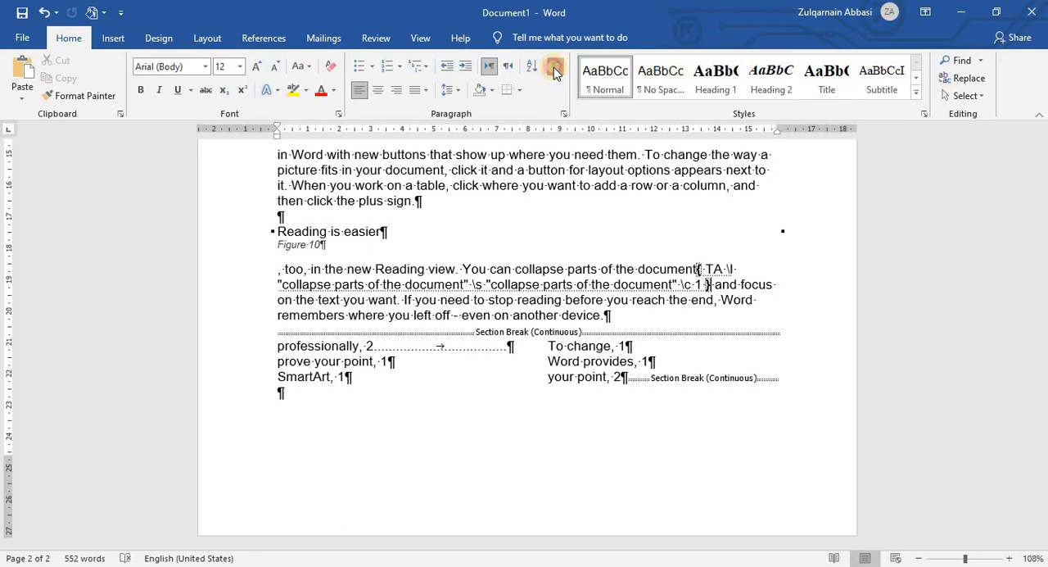
click(554, 71)
Step: Update the table of authorities below the table of figures to include the newly marked citations
click(264, 38)
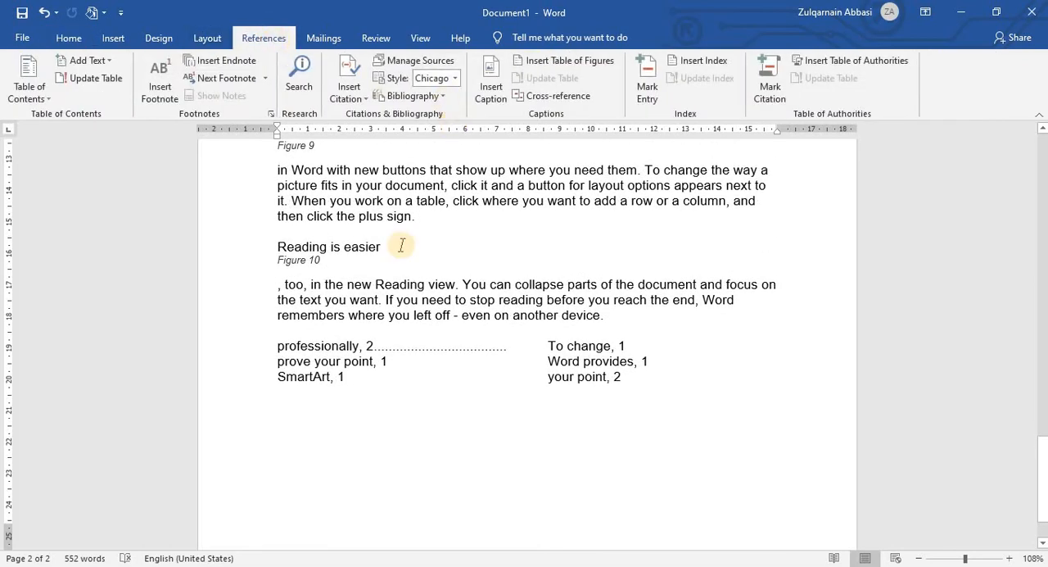
scroll(452, 400, up, 10)
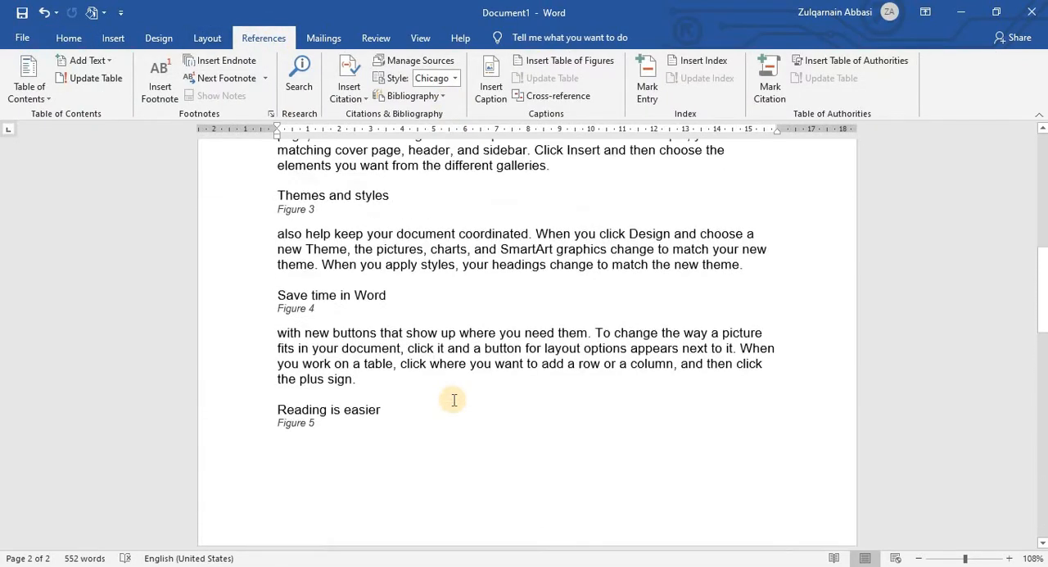
scroll(453, 400, up, 10)
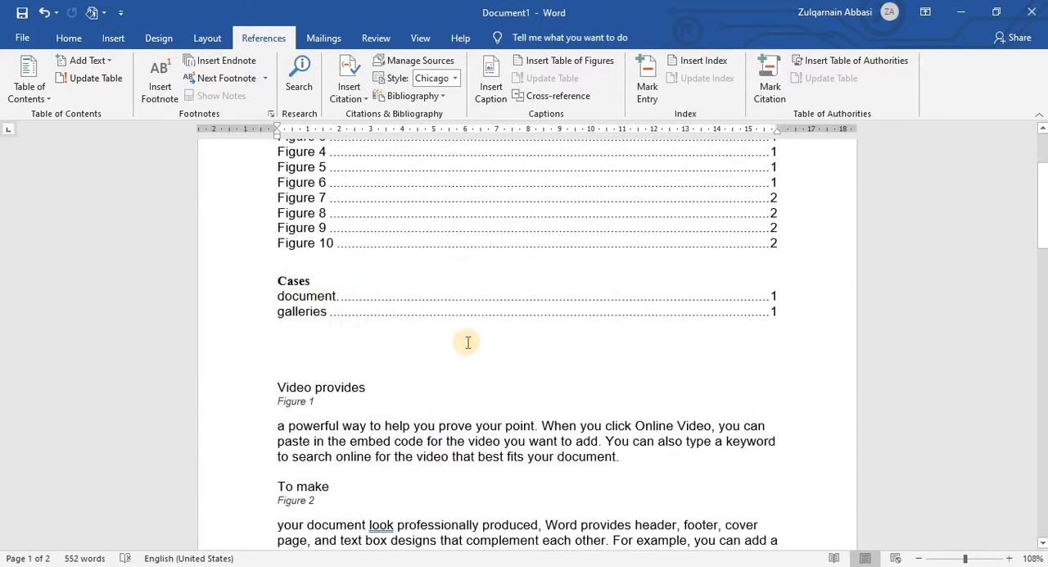
click(831, 85)
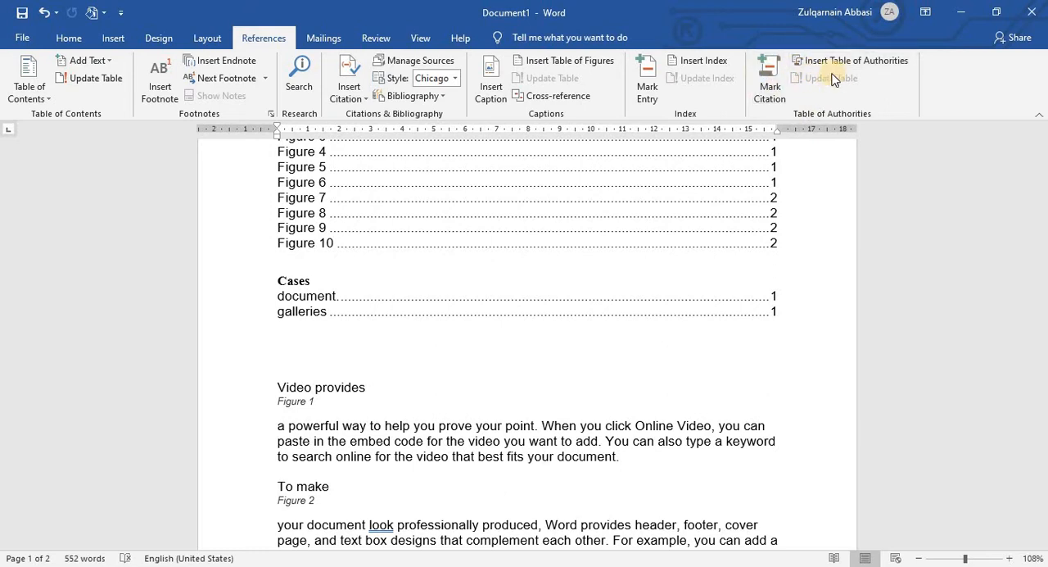
click(520, 315)
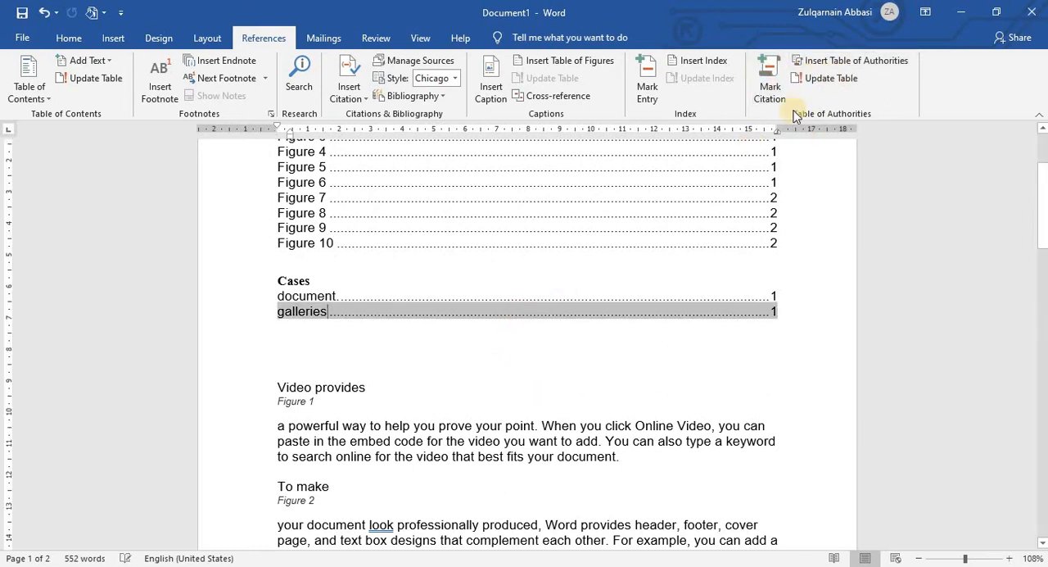
click(570, 426)
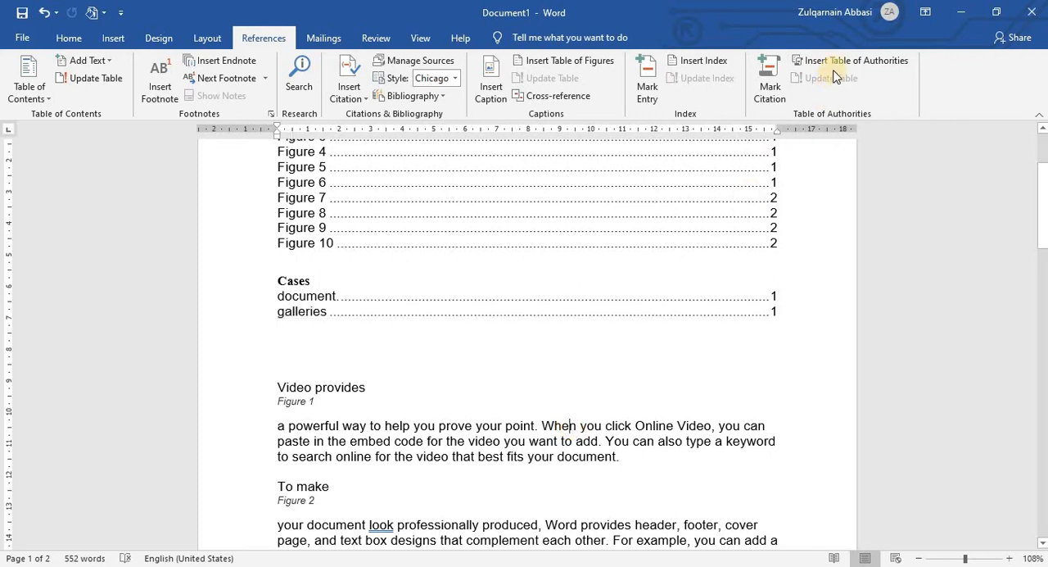
click(550, 300)
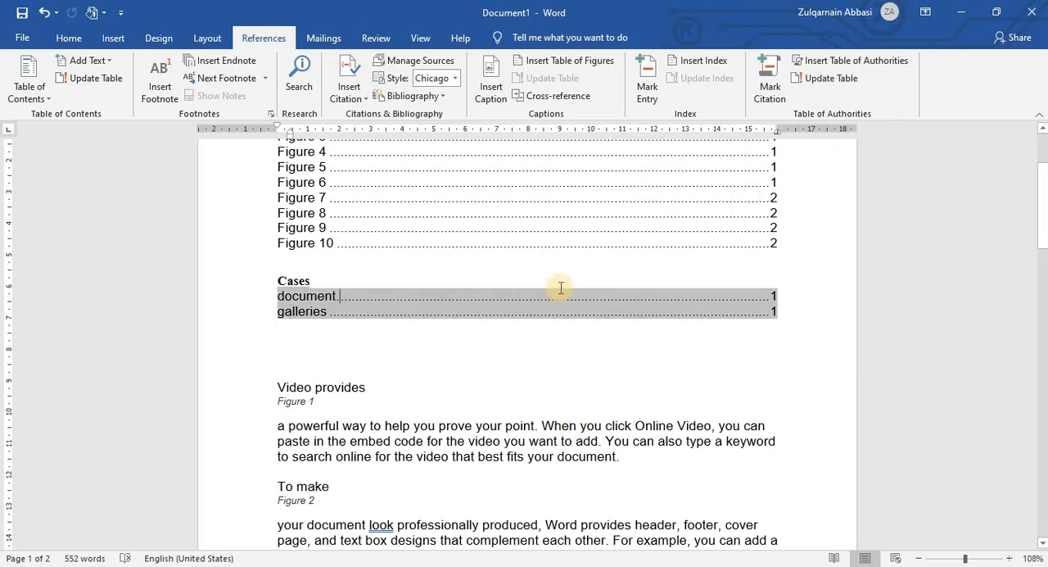
click(828, 78)
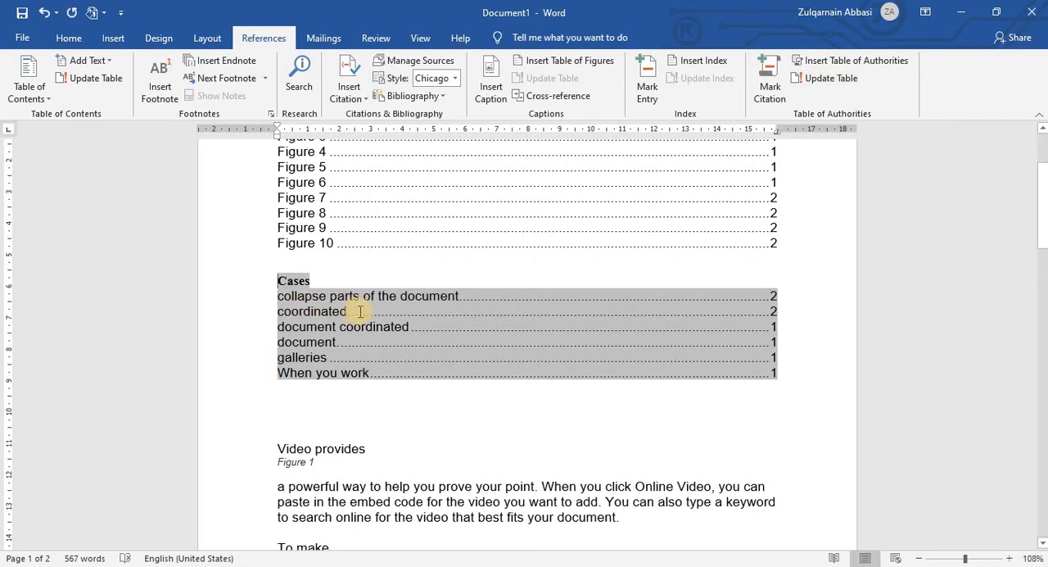
scroll(360, 311, down, 2)
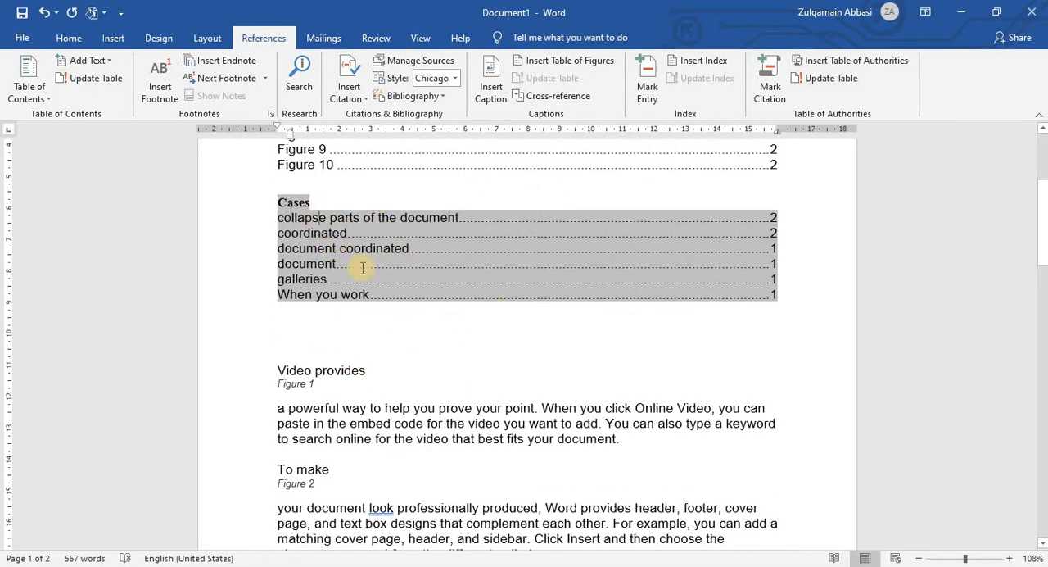
scroll(411, 315, down, 1)
click(427, 335)
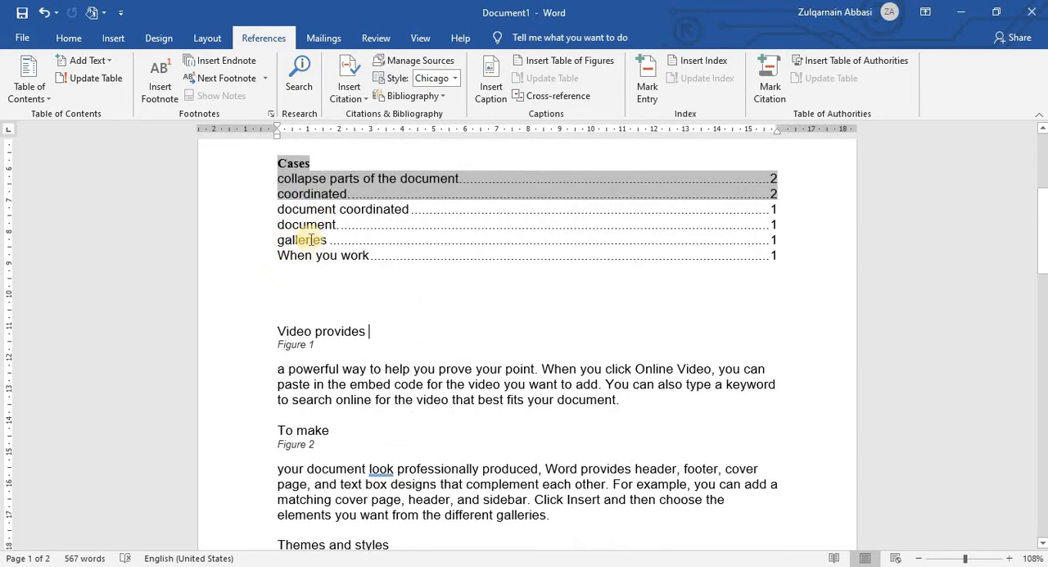
click(416, 233)
scroll(393, 205, up, 2)
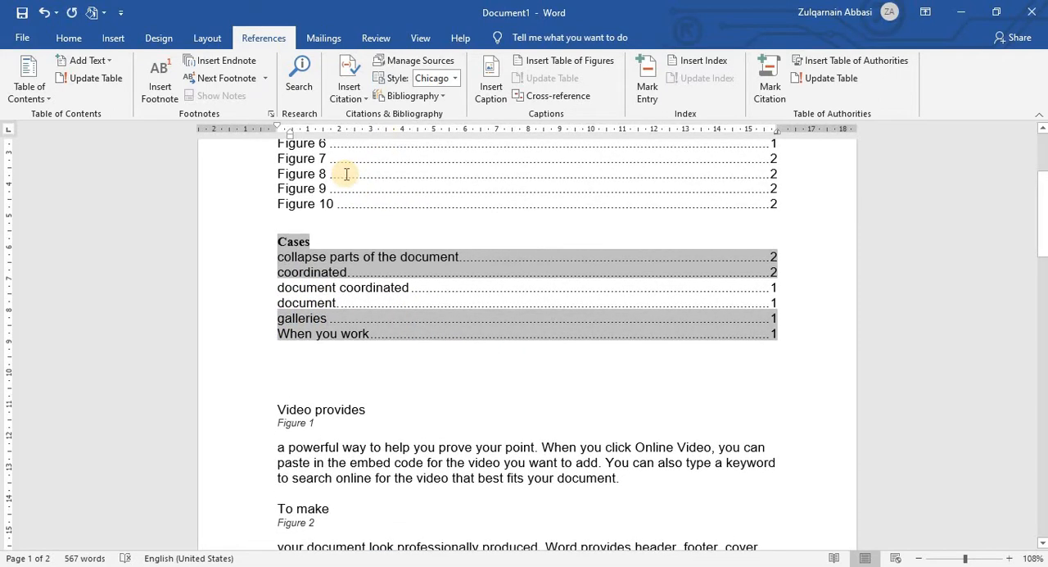
Step: Undo the last update of the table of authorities below the table of figures
click(410, 481)
drag(370, 286, 389, 334)
click(449, 308)
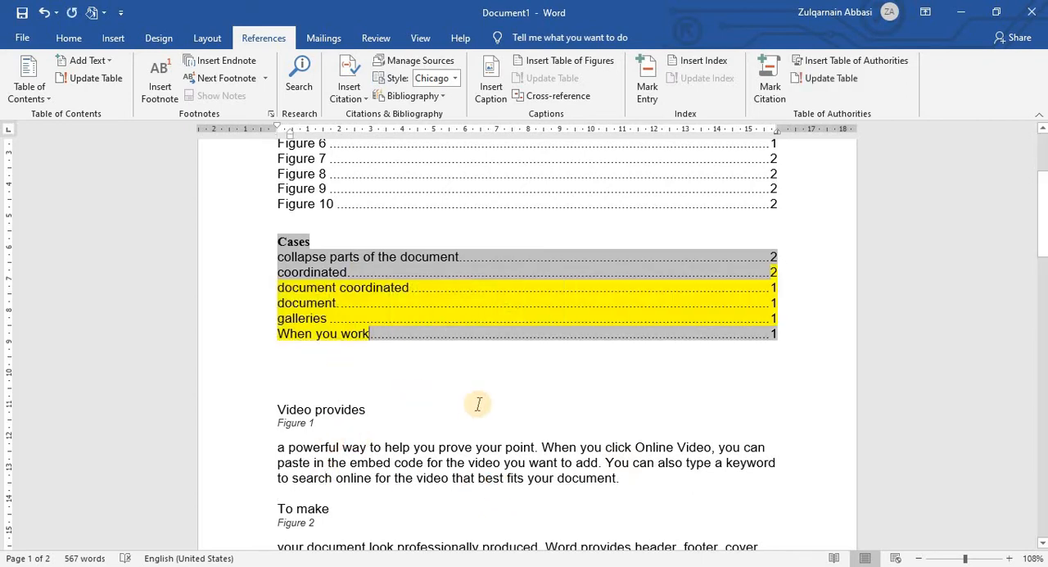
key(F9)
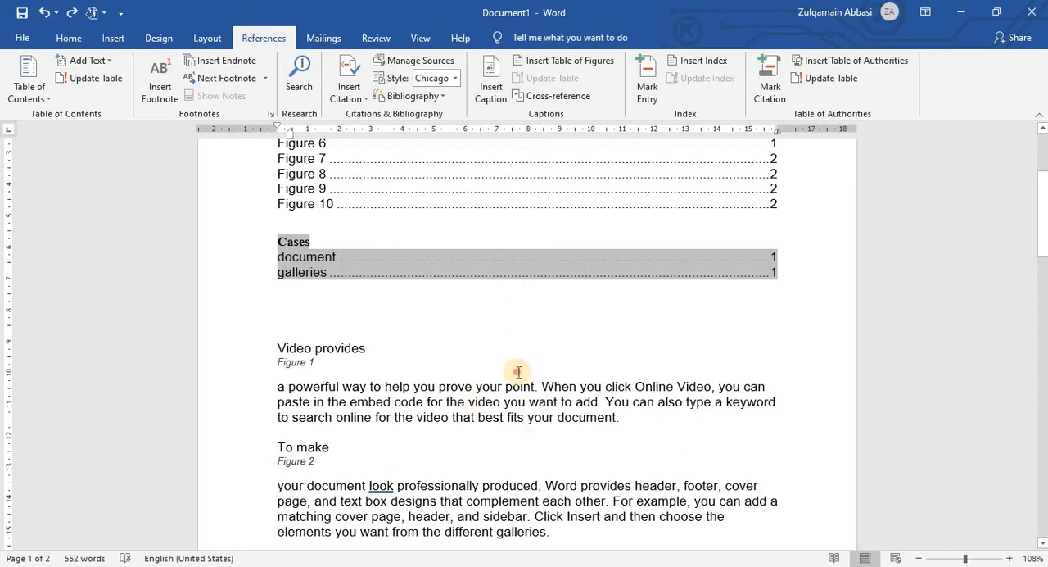
click(518, 372)
Step: Update the table of authorities again so it lists all the marked Cases citations
click(729, 276)
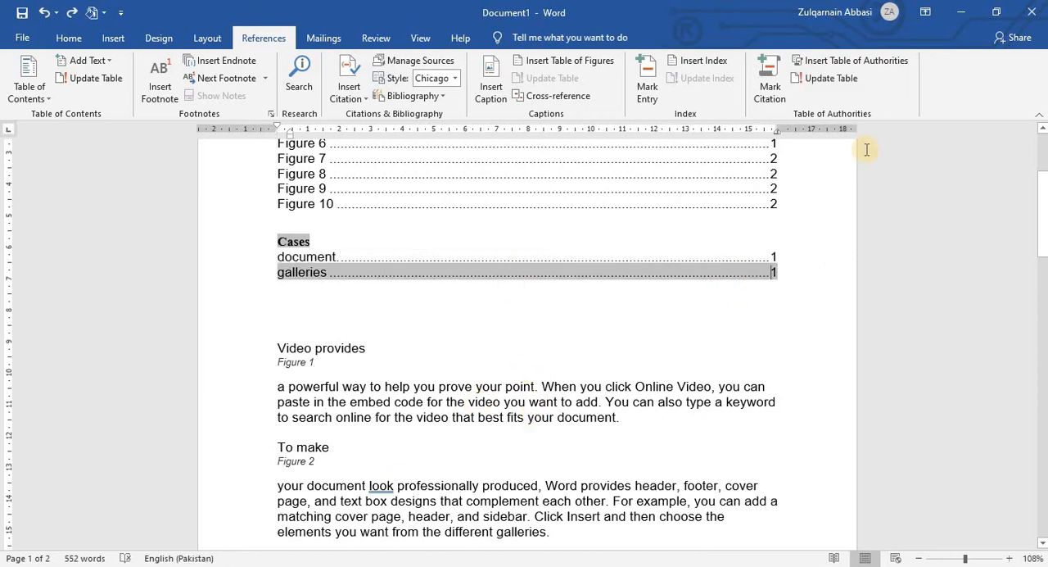
click(830, 80)
click(506, 410)
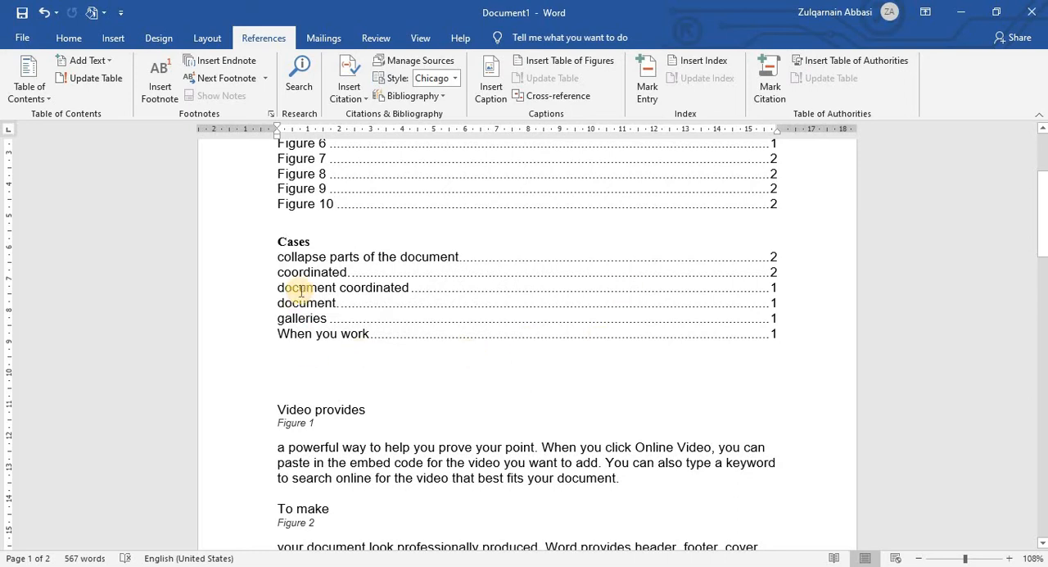
shift+click(411, 289)
Step: Add an empty line below the paragraph under Figure 1 and start inserting an object there
scroll(446, 327, up, 4)
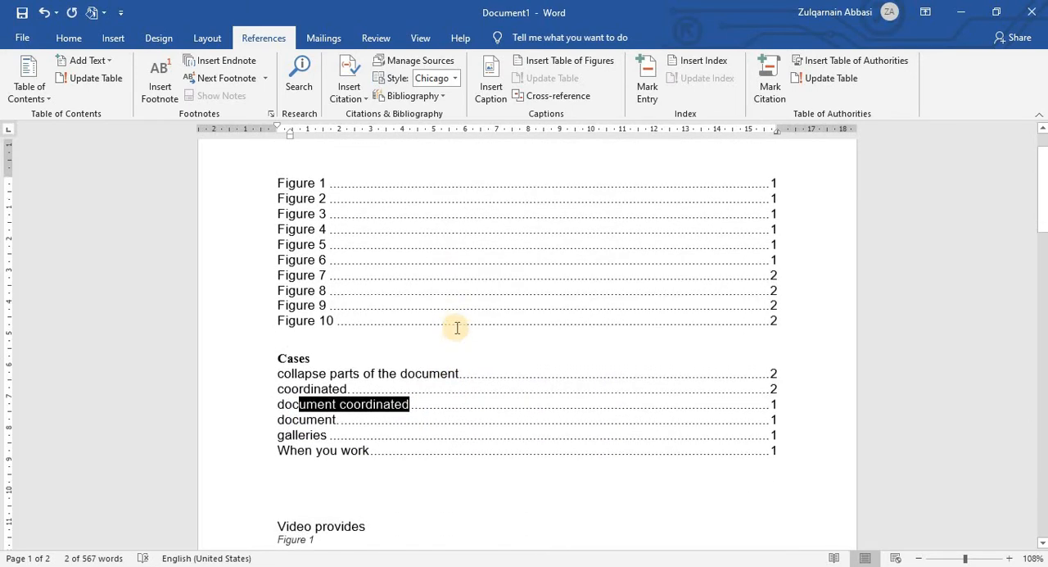
scroll(457, 328, down, 8)
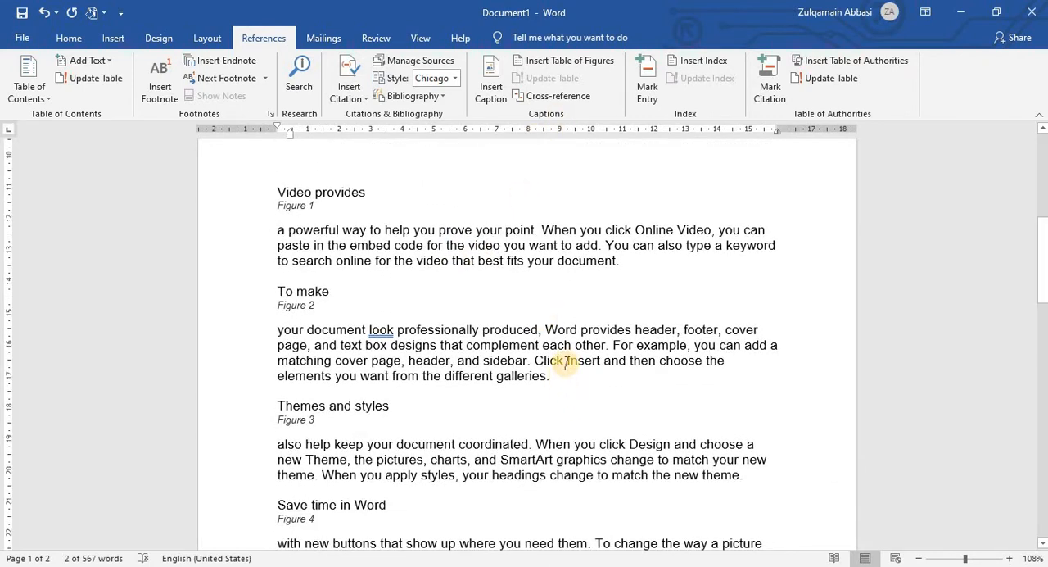
scroll(565, 364, up, 2)
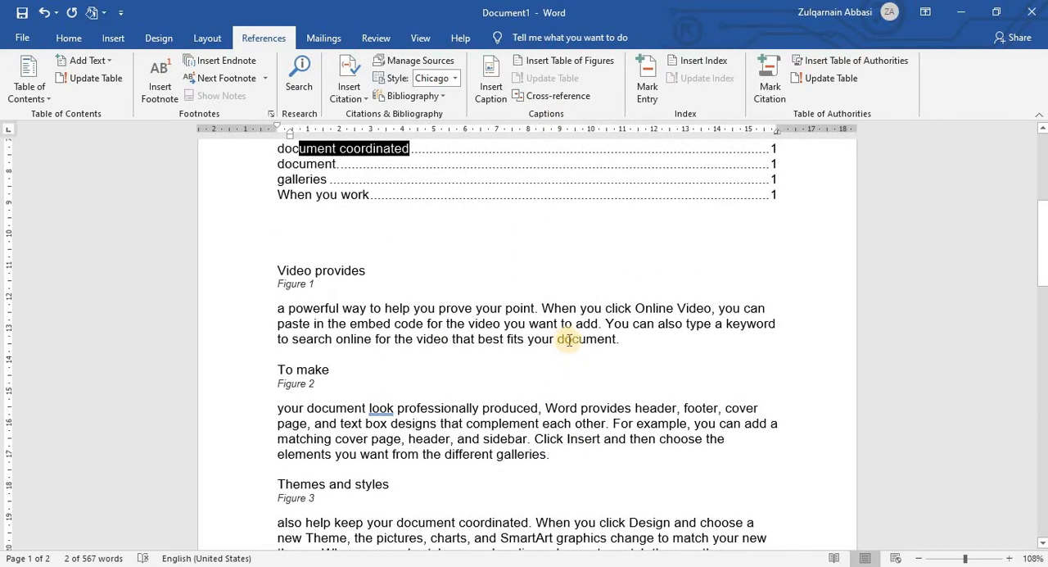
click(635, 344)
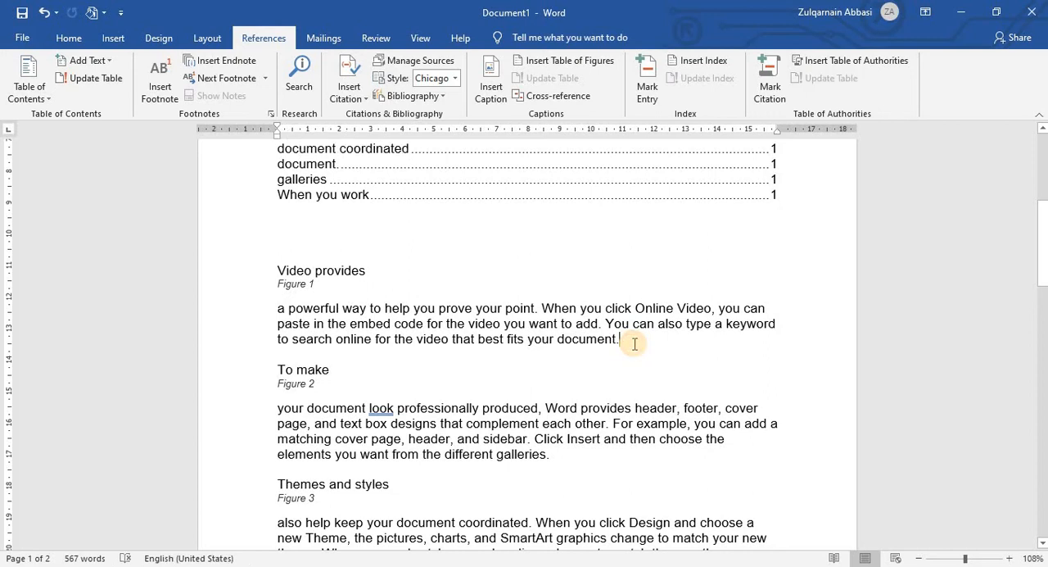
key(Return)
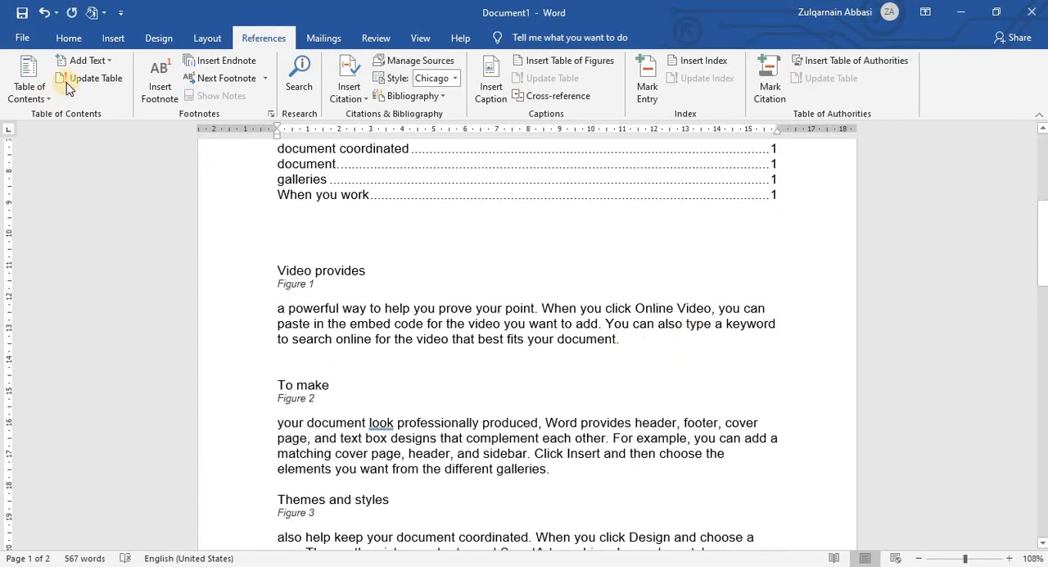
click(69, 38)
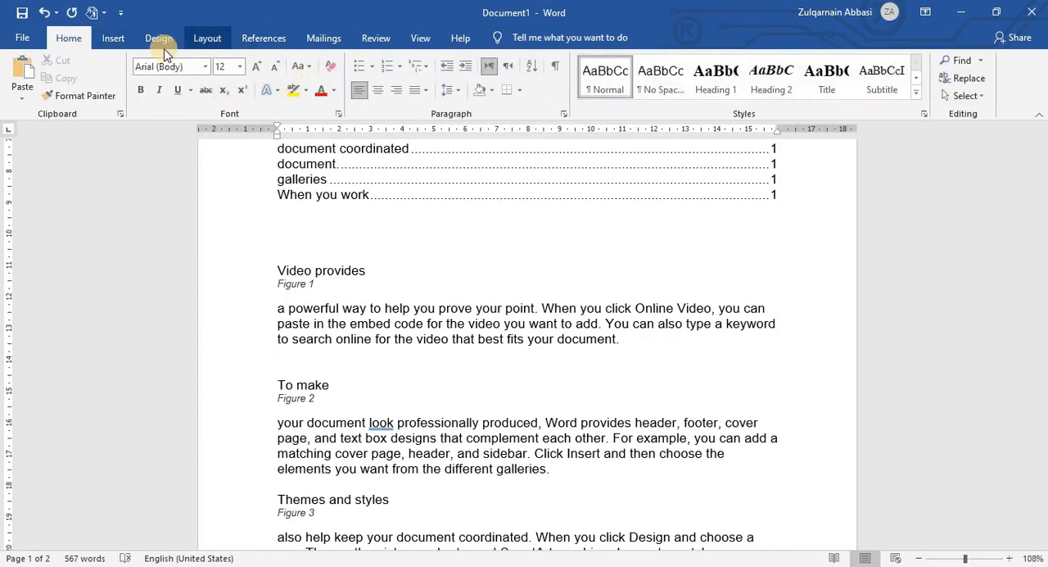
click(113, 37)
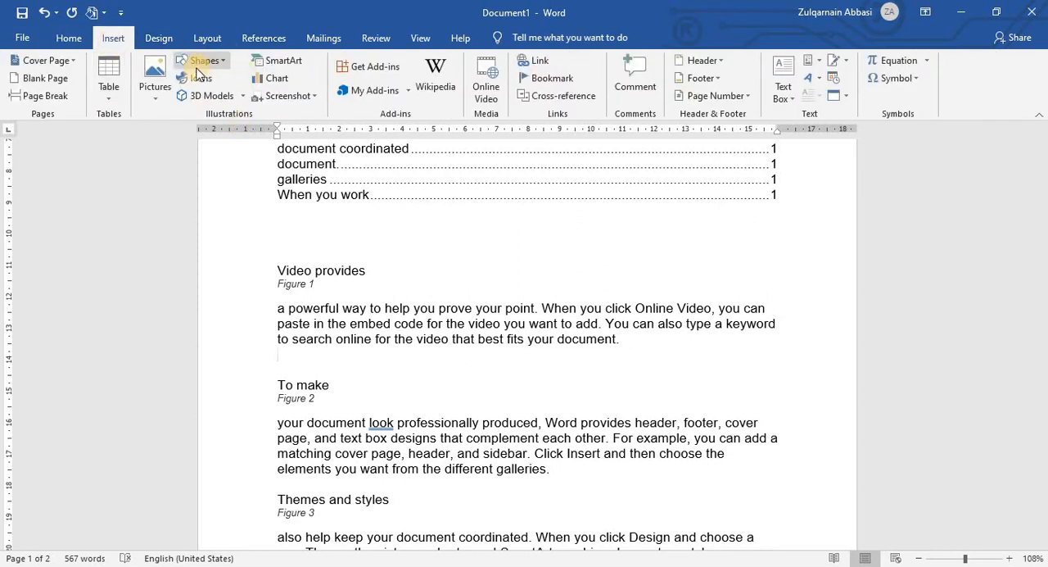
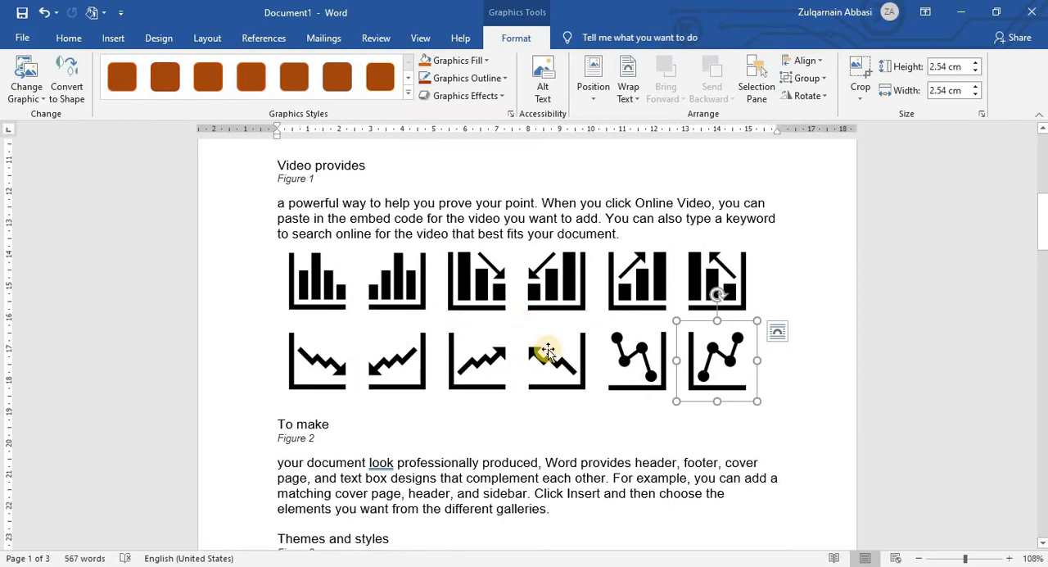
Step: Set the first two chart icons below the Figure 1 paragraph to the top-left page position with text wrapping
scroll(380, 330, up, 2)
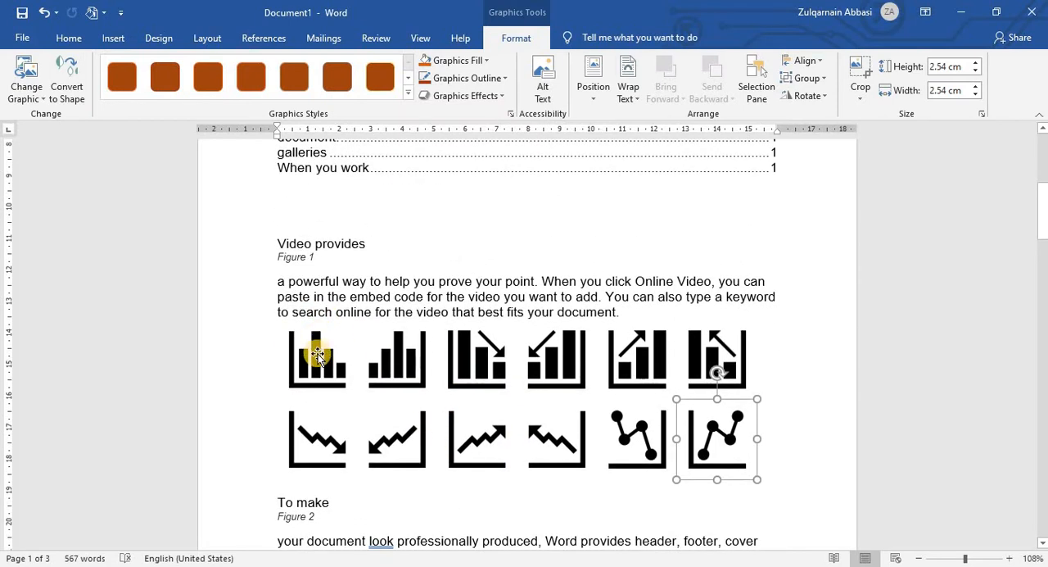
click(319, 352)
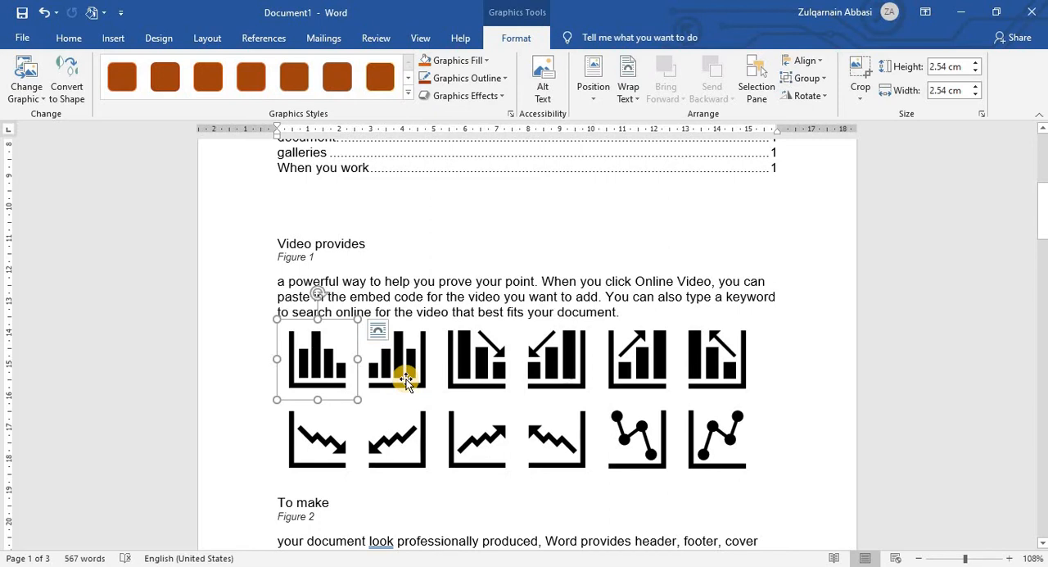
click(595, 81)
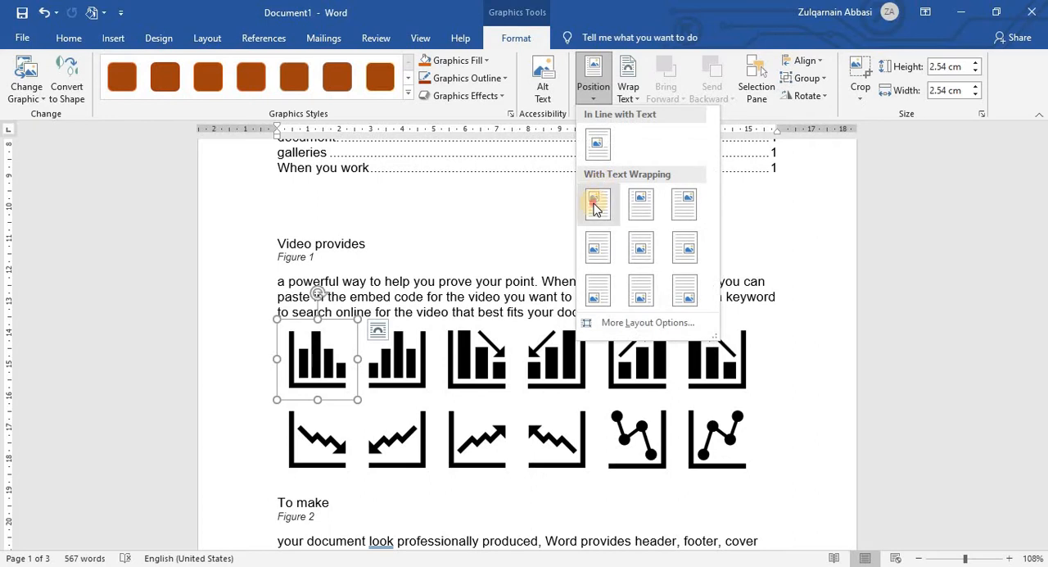
click(596, 203)
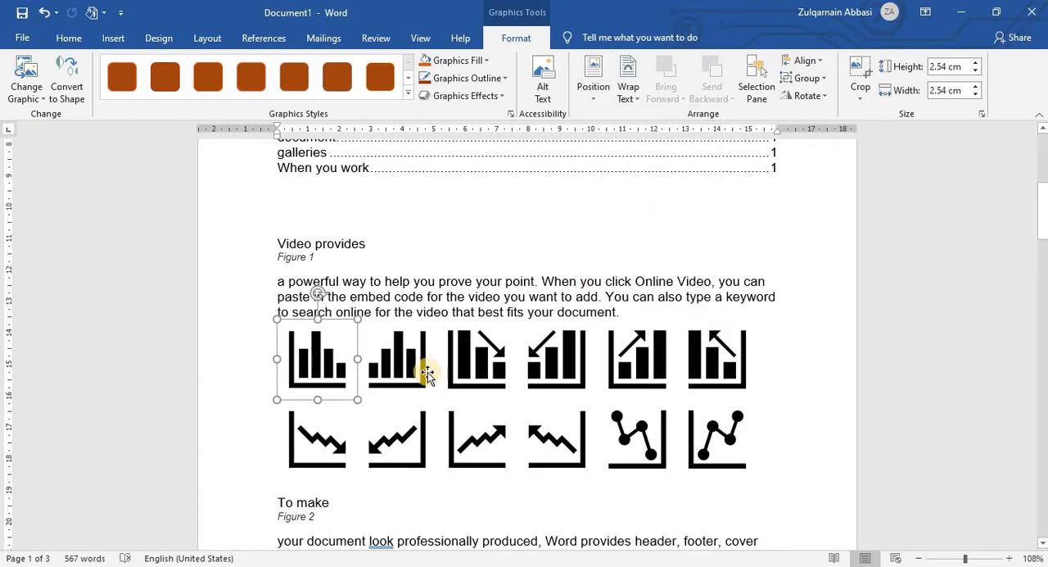
click(595, 86)
click(592, 199)
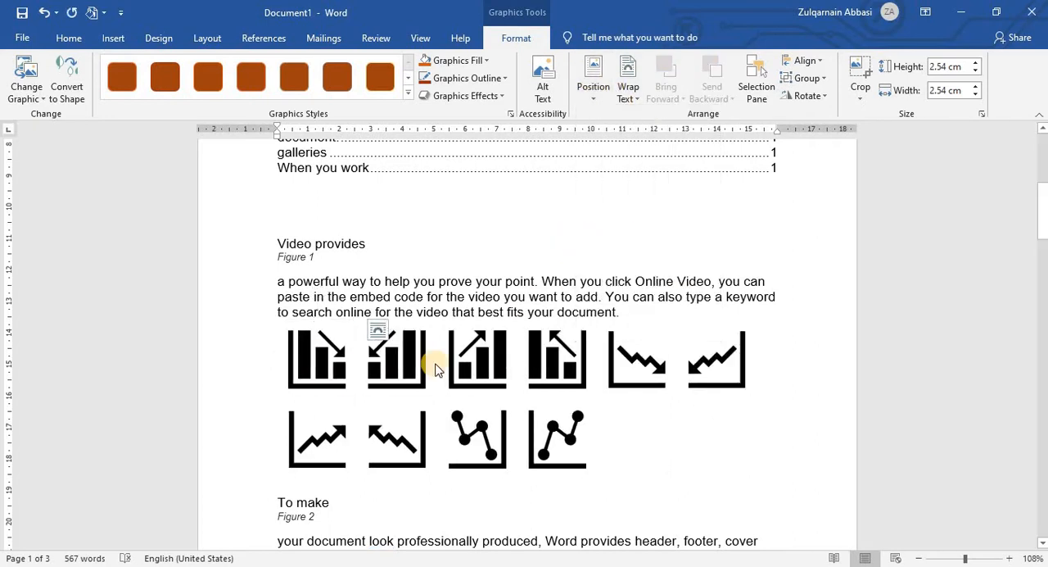
Step: Set the two bar chart icons with downward arrows to the top-left page position with text wrapping
click(367, 346)
click(594, 81)
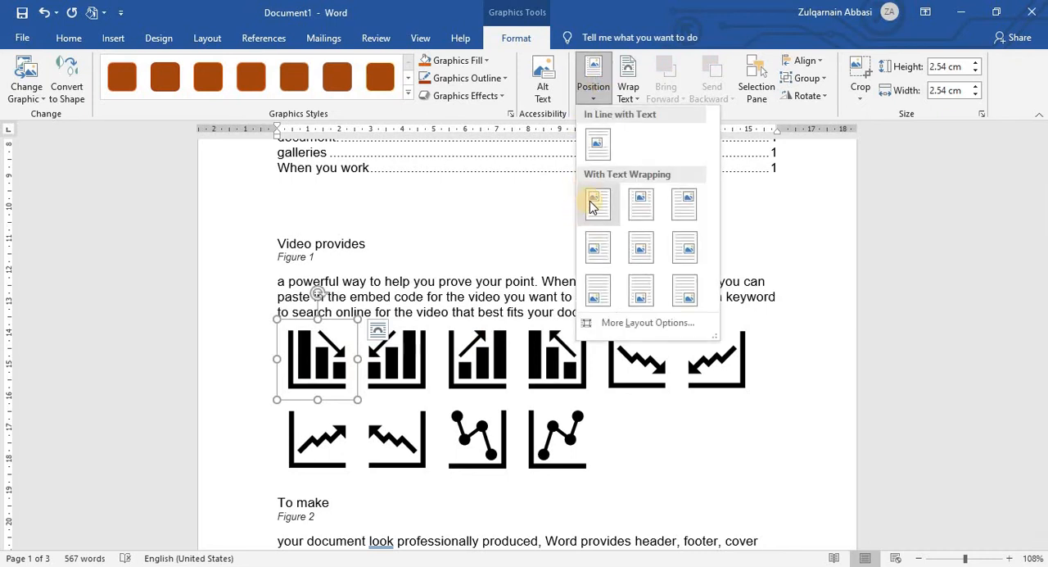
click(593, 203)
click(333, 367)
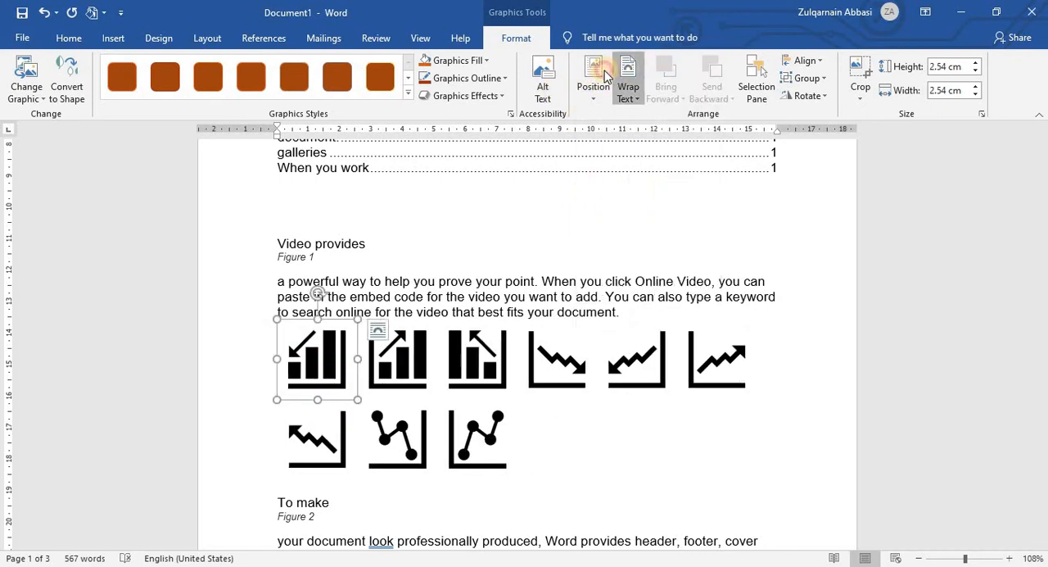
click(628, 86)
click(593, 82)
click(595, 205)
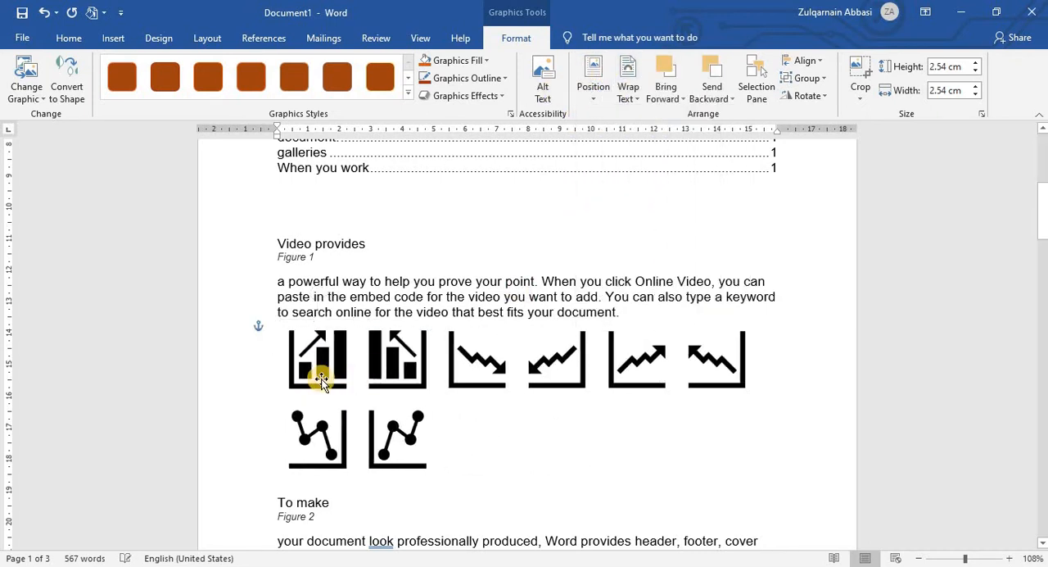
Step: Set the two bar icons with upward arrows and the first falling zigzag icon to the top-left page position with text wrapping
click(317, 358)
click(593, 82)
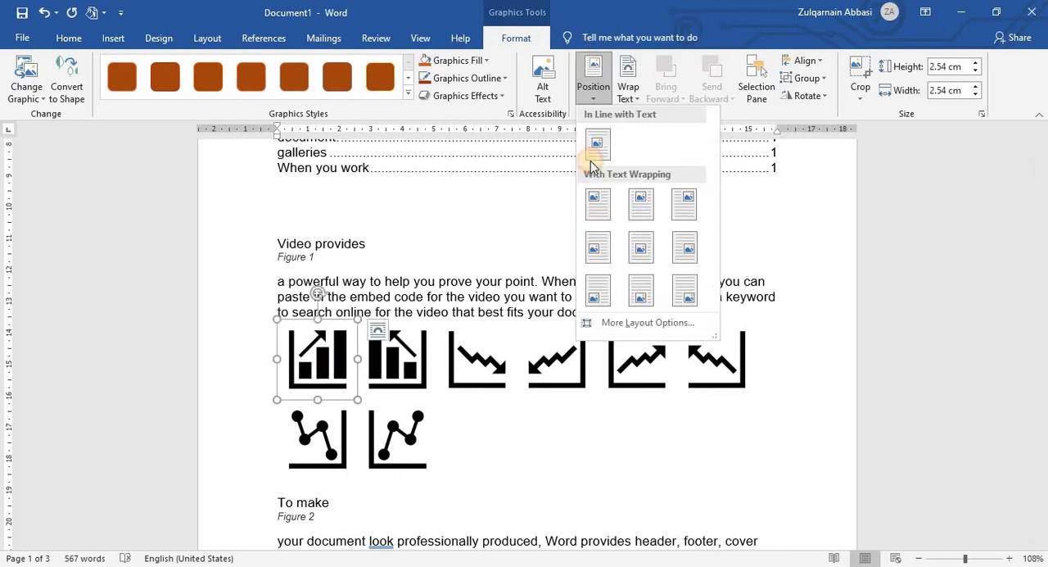
click(594, 203)
click(334, 357)
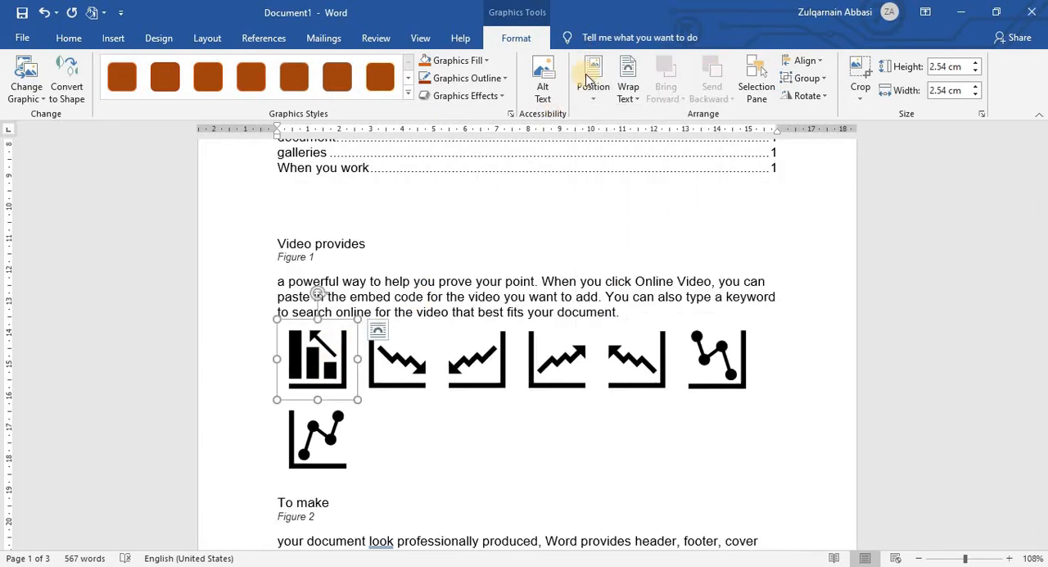
click(592, 82)
click(596, 201)
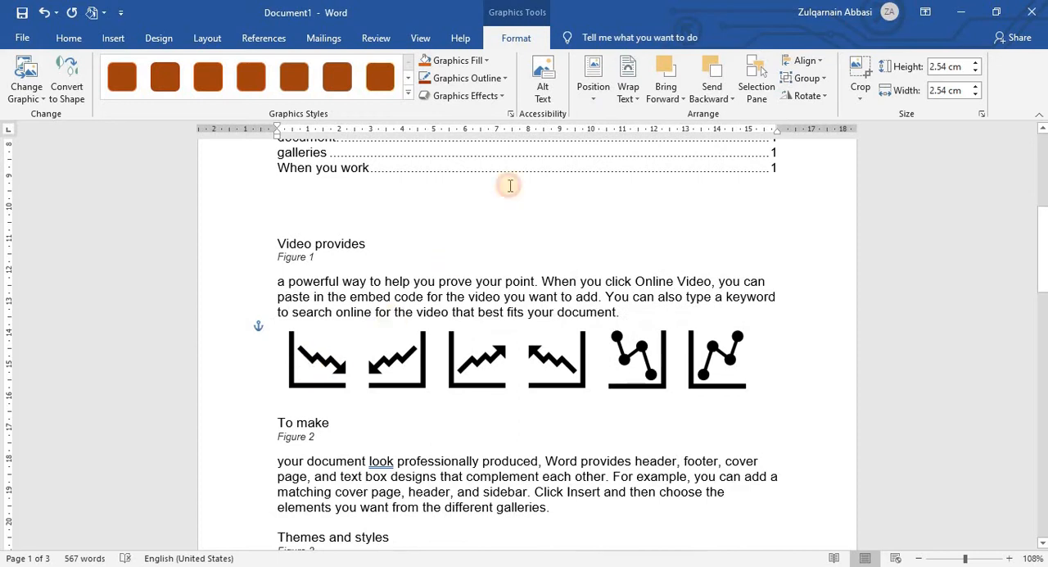
click(593, 81)
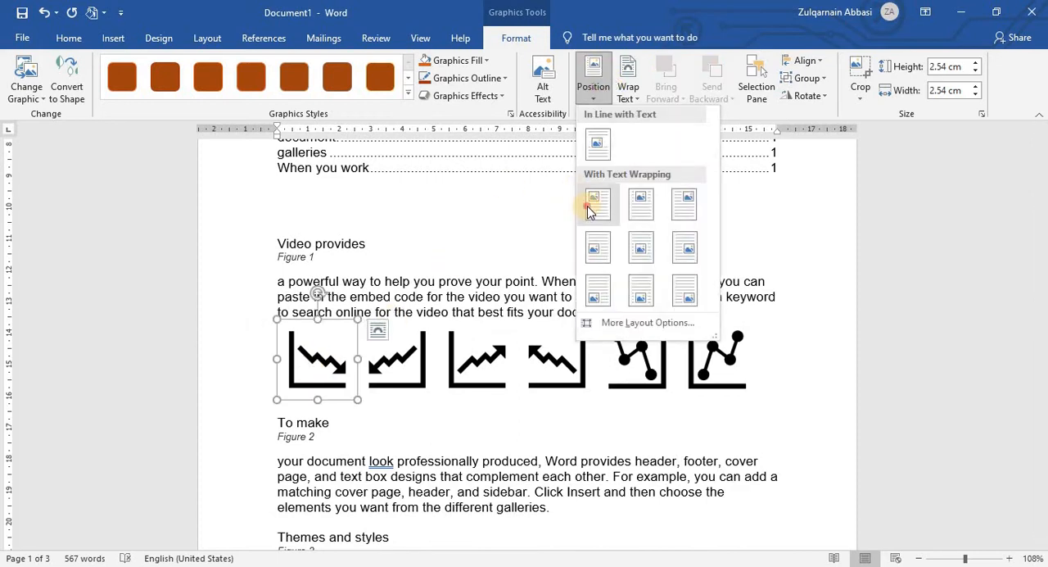
click(590, 203)
Step: Set the down-left zigzag arrow icon to the top-center page position and the up-right zigzag arrow icon to top-right, both with text wrapping
click(317, 358)
click(593, 82)
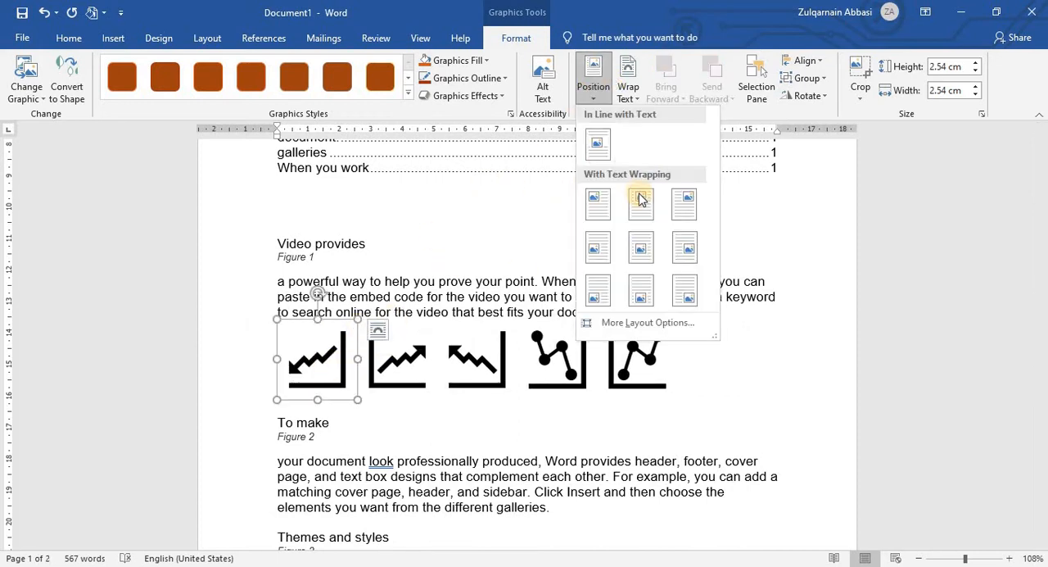
click(604, 204)
click(325, 373)
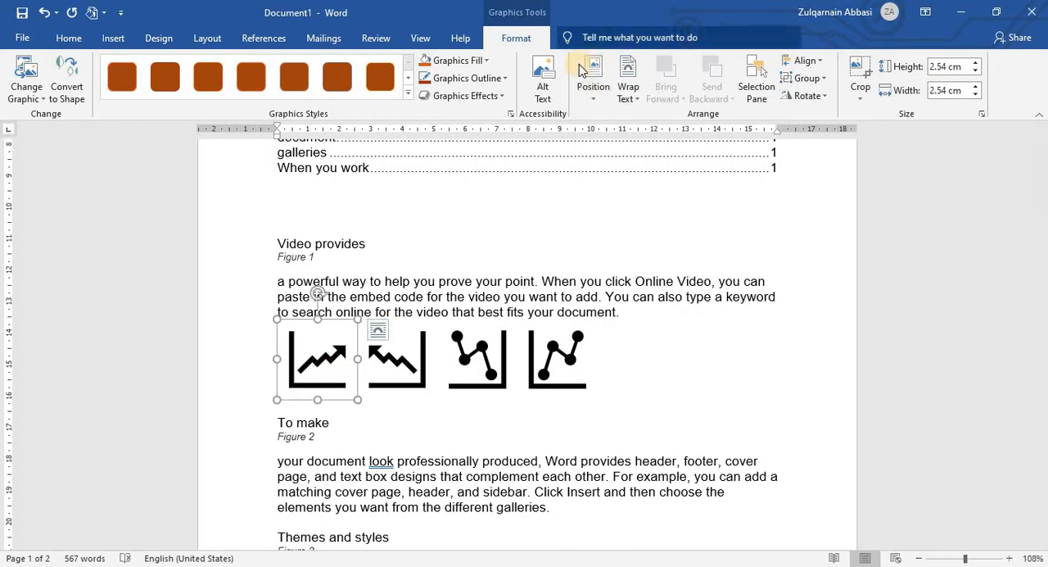
click(592, 82)
click(682, 209)
Step: Set the last three icons under the Figure 1 paragraph to the bottom-right, bottom-center and bottom-left page positions with text wrapping
click(331, 356)
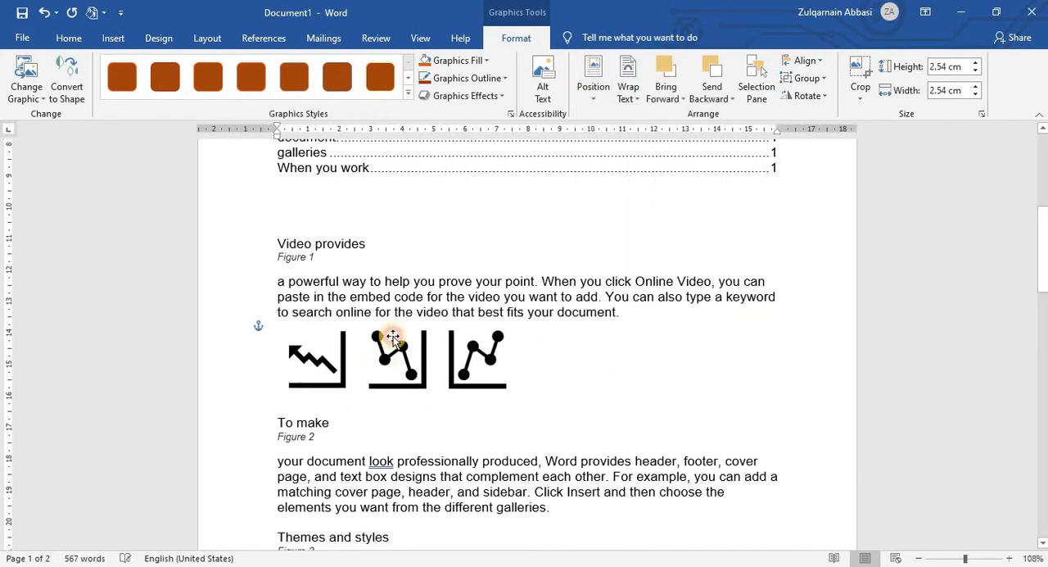
click(593, 84)
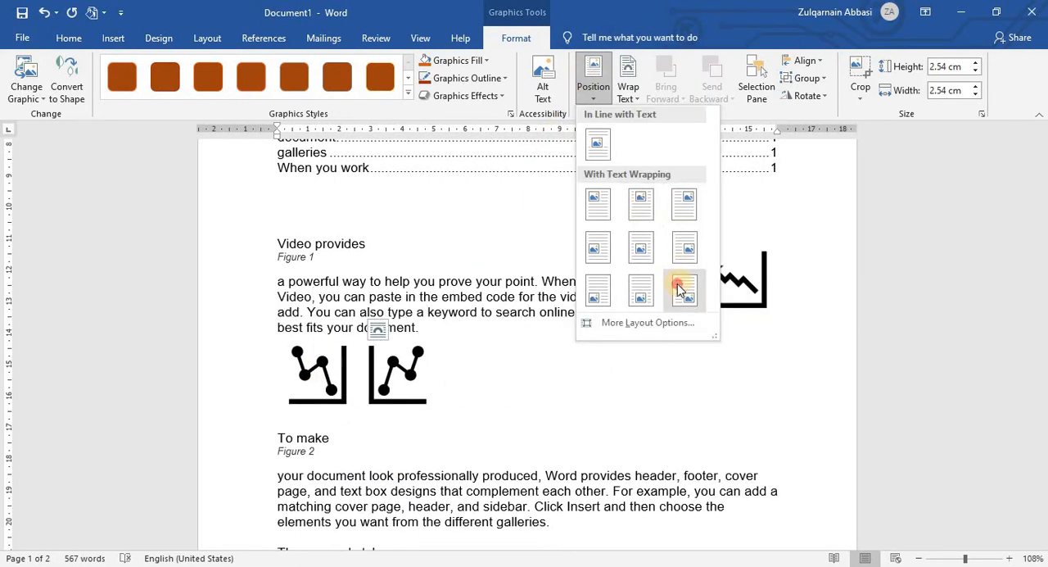
click(679, 283)
click(284, 363)
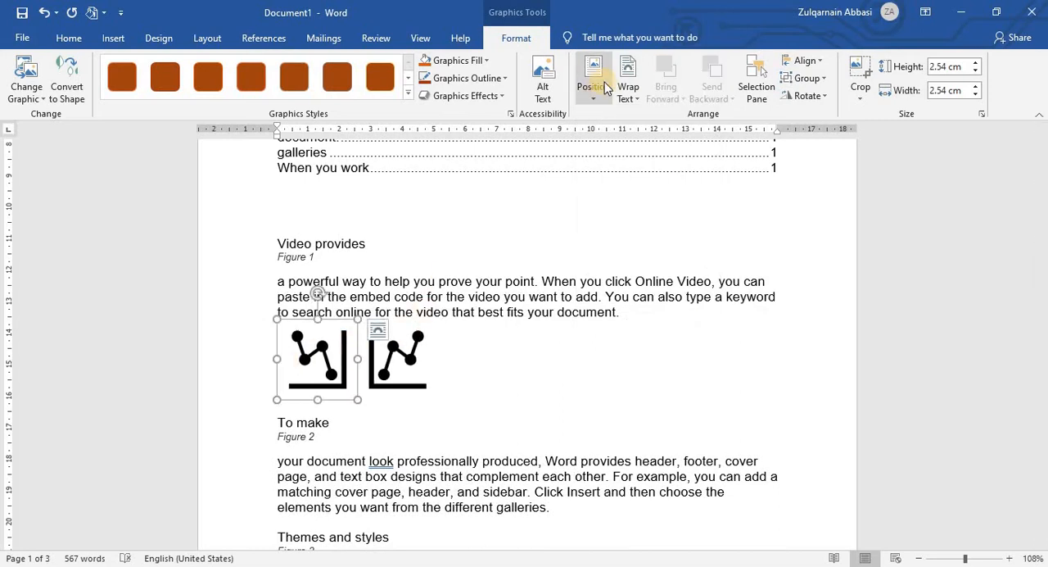
click(592, 82)
click(641, 295)
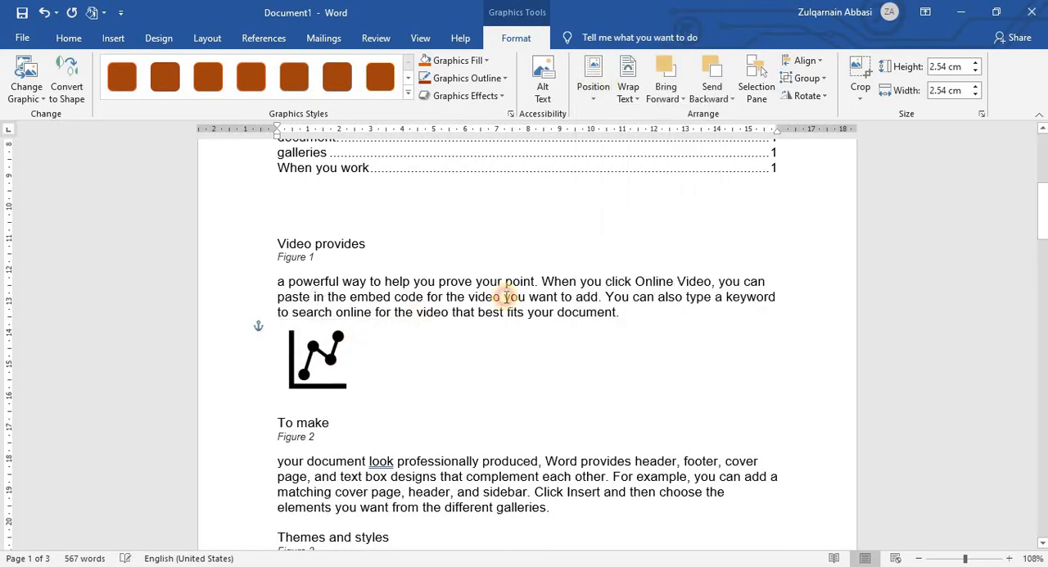
click(318, 358)
click(593, 82)
click(596, 295)
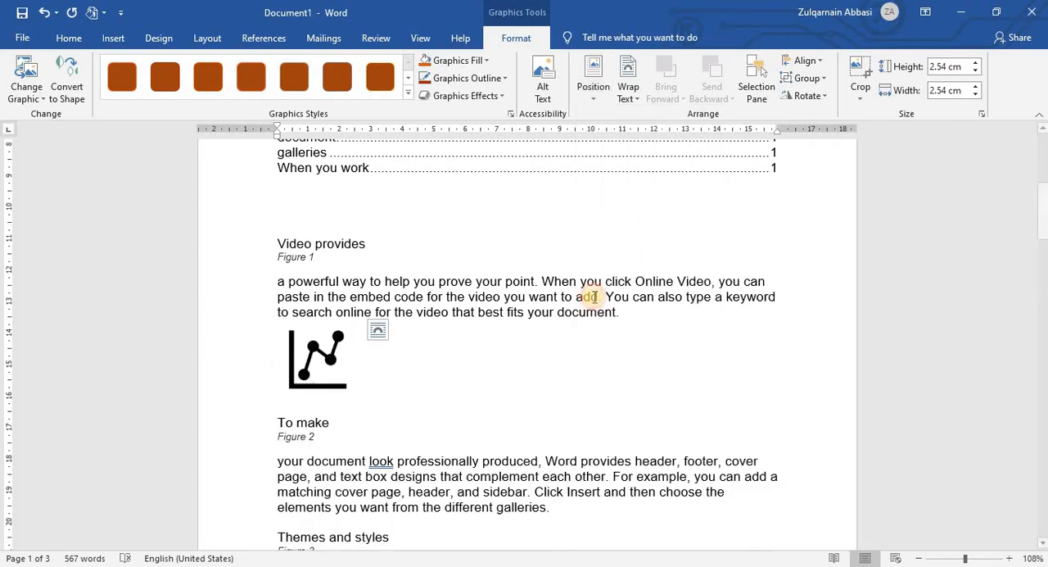
Step: Shrink the falling zigzag icon from page 1's top-left stack to 1.48 cm and place it at the end of the Figure 1 paragraph
scroll(594, 296, up, 5)
scroll(594, 297, up, 1)
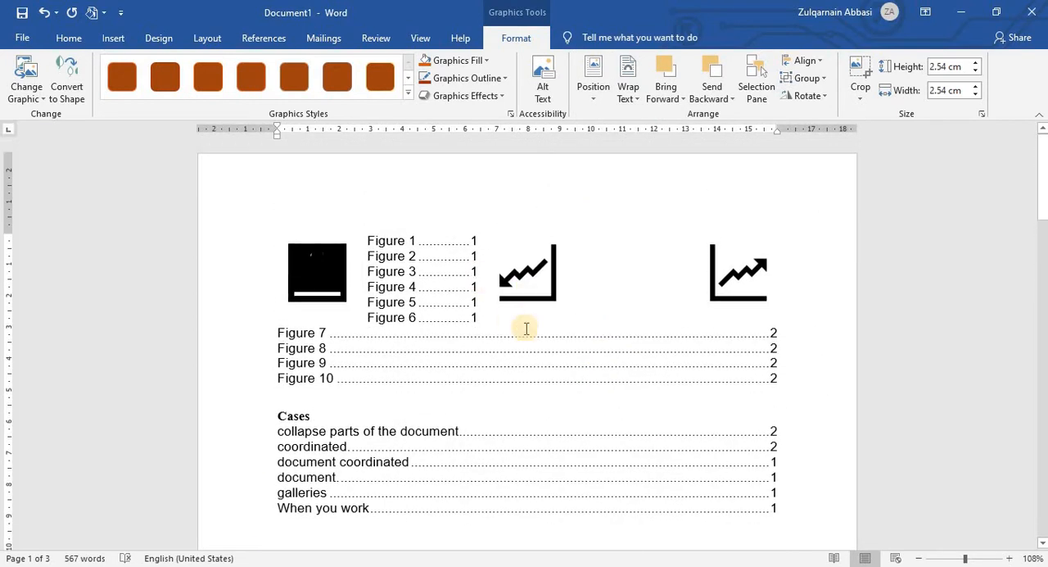
click(933, 560)
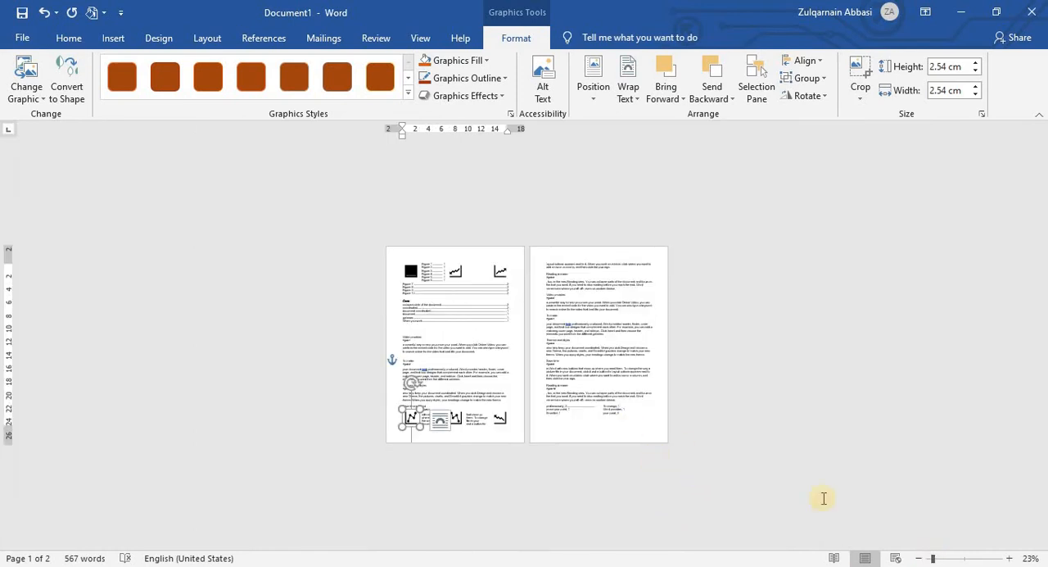
click(1011, 559)
click(1011, 559)
click(1010, 558)
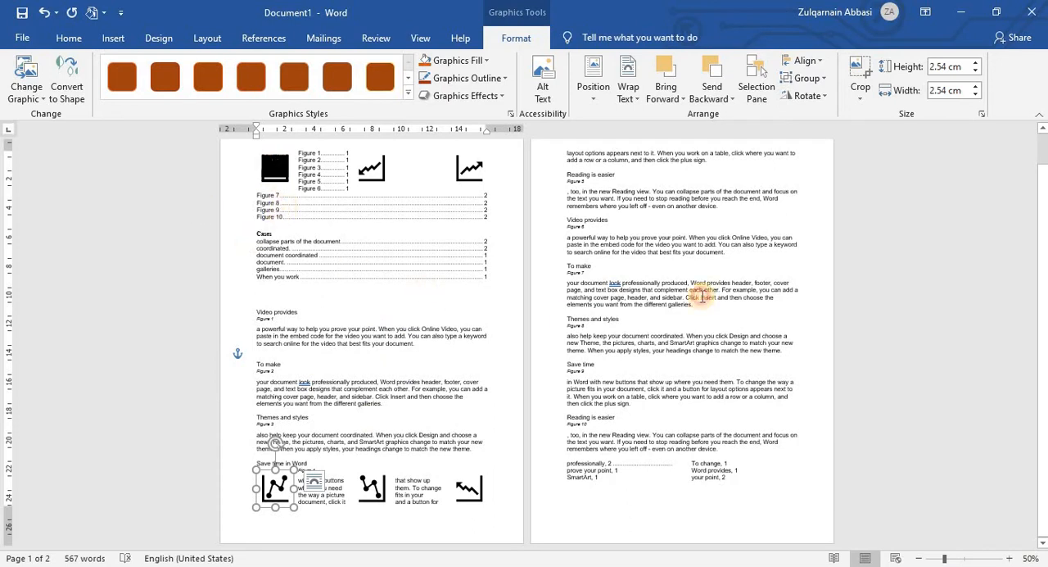
click(701, 297)
click(268, 167)
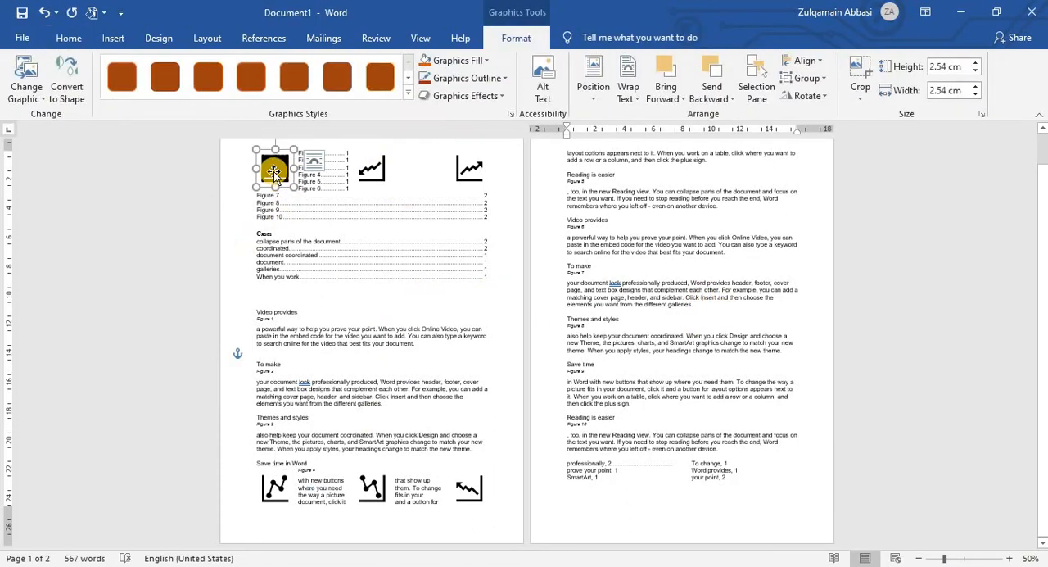
drag(349, 297, 396, 350)
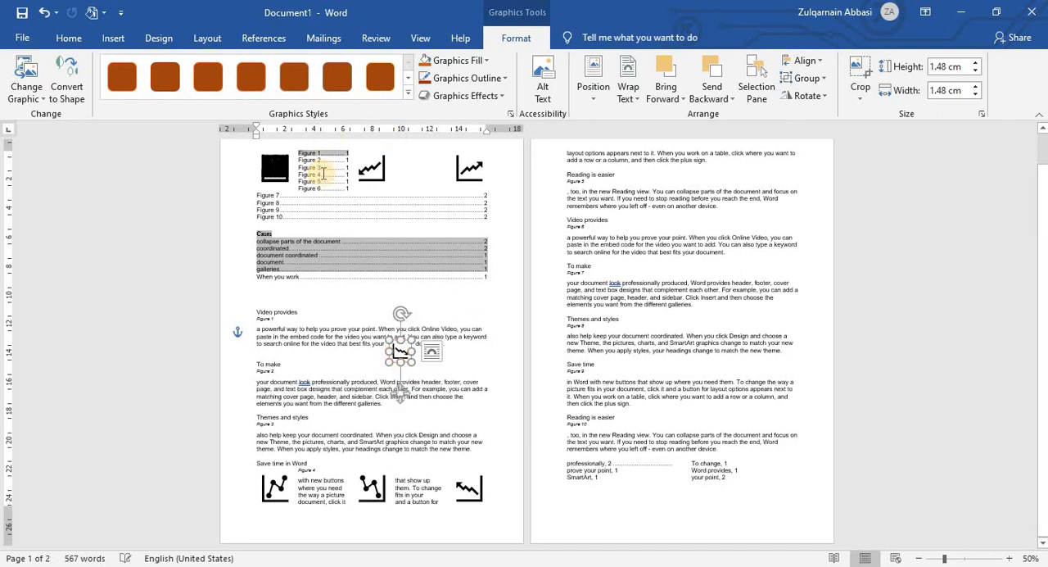
Step: Shrink the next stacked bar icon to 1.85 cm and place it by the Figure 2 paragraph, and move the rising-arrow bar icon below the Figure 3 paragraph
click(282, 176)
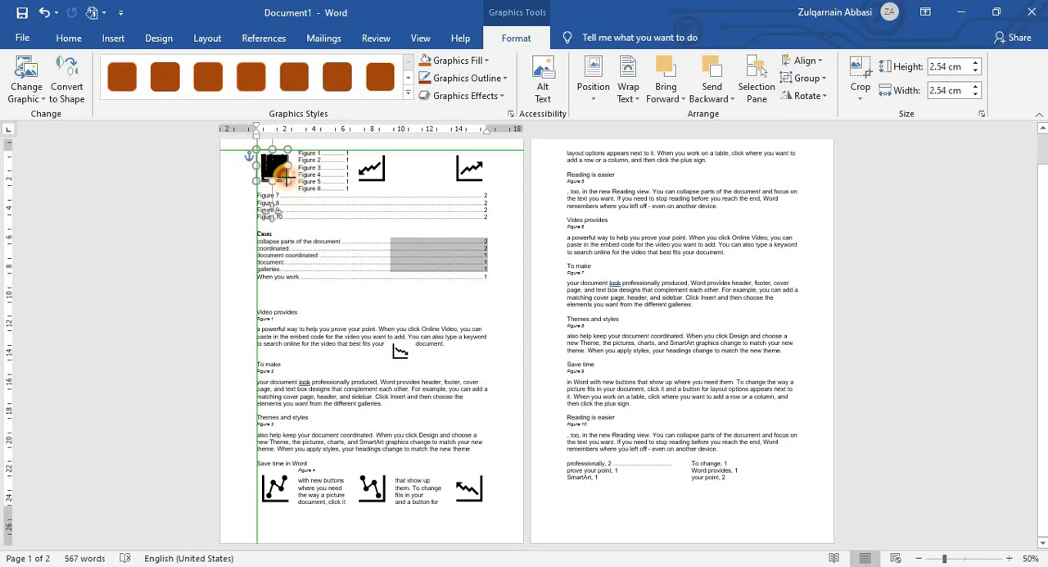
drag(292, 182, 287, 177)
drag(301, 233, 395, 409)
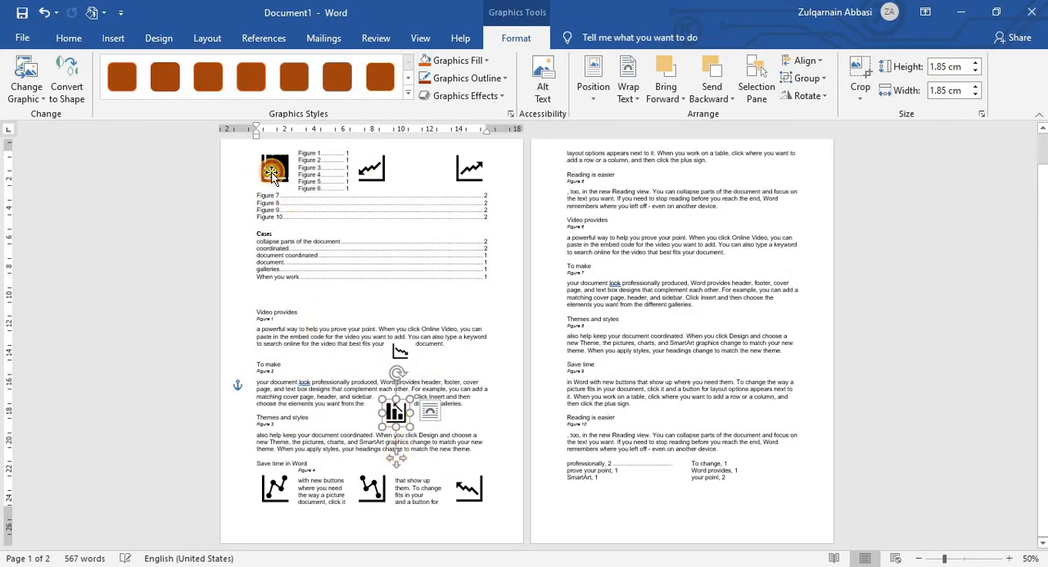
drag(272, 174, 348, 465)
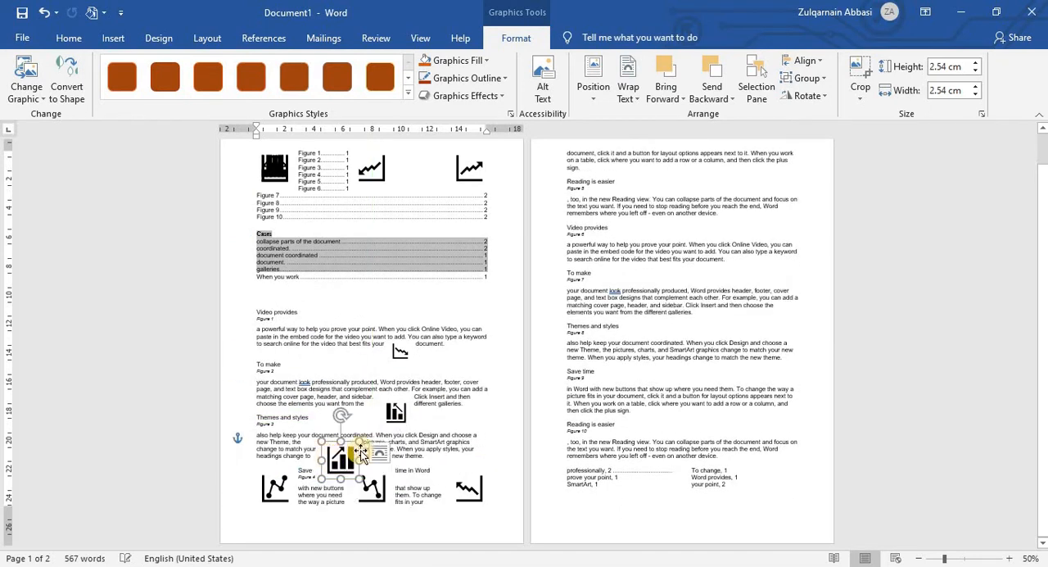
Step: Move the up-left zigzag icon beside the index on page 2, and place the bottom-center line icon at 1.27 cm beside the Figure 10 heading
drag(577, 510, 785, 483)
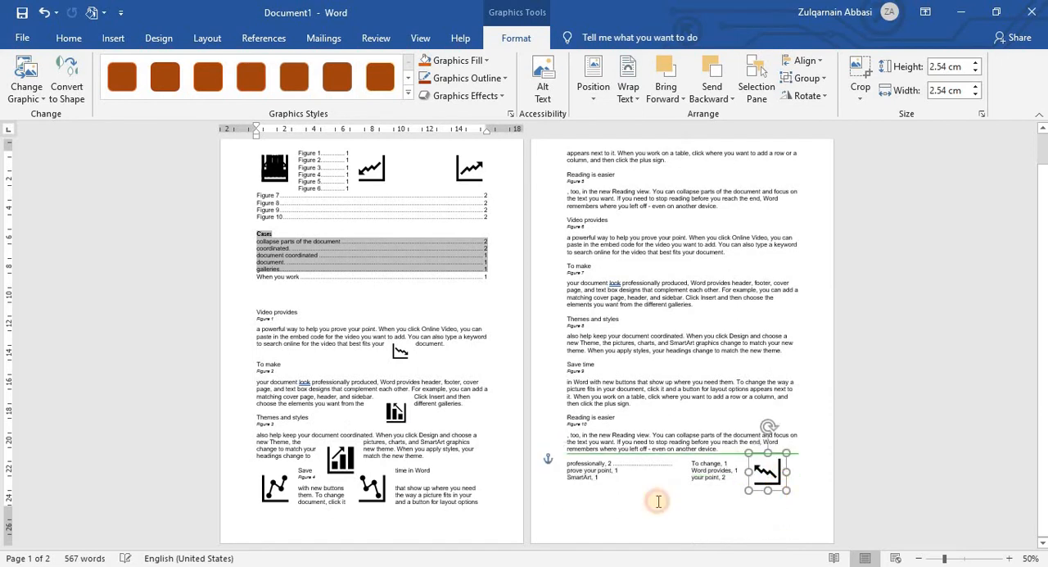
drag(368, 487, 650, 416)
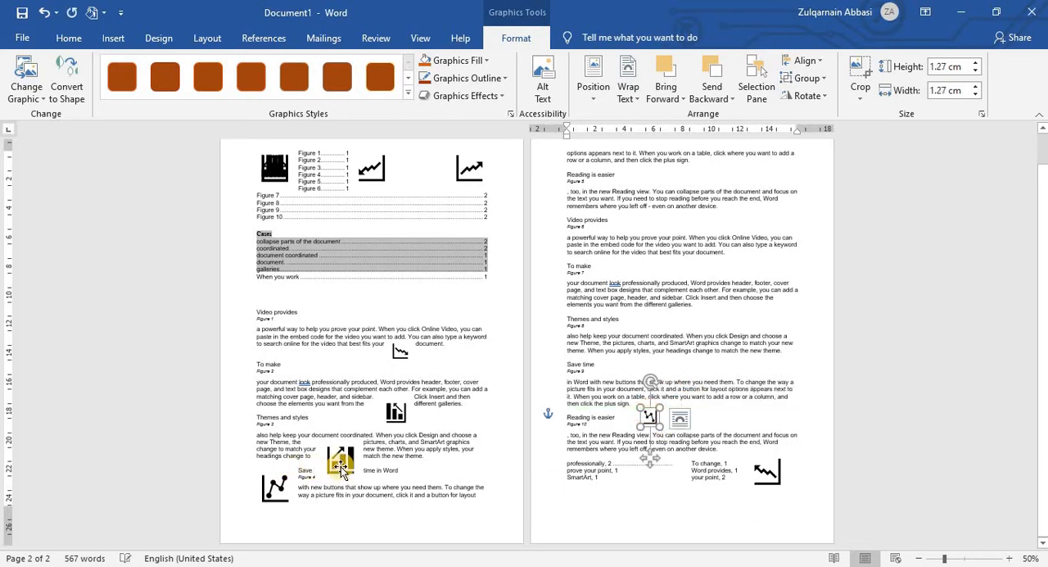
Step: Shrink the rising-arrow bar icon and the bottom-left line icon and place them on page 2 near the Figure 9 and Figure 8 headings
drag(336, 466, 616, 348)
drag(264, 490, 726, 302)
click(709, 296)
Step: Place the top-center zigzag icon at 1.11 cm beside the Figure 6 heading, and move the top-right zigzag icon into the Figure 5 paragraph
drag(371, 168, 735, 198)
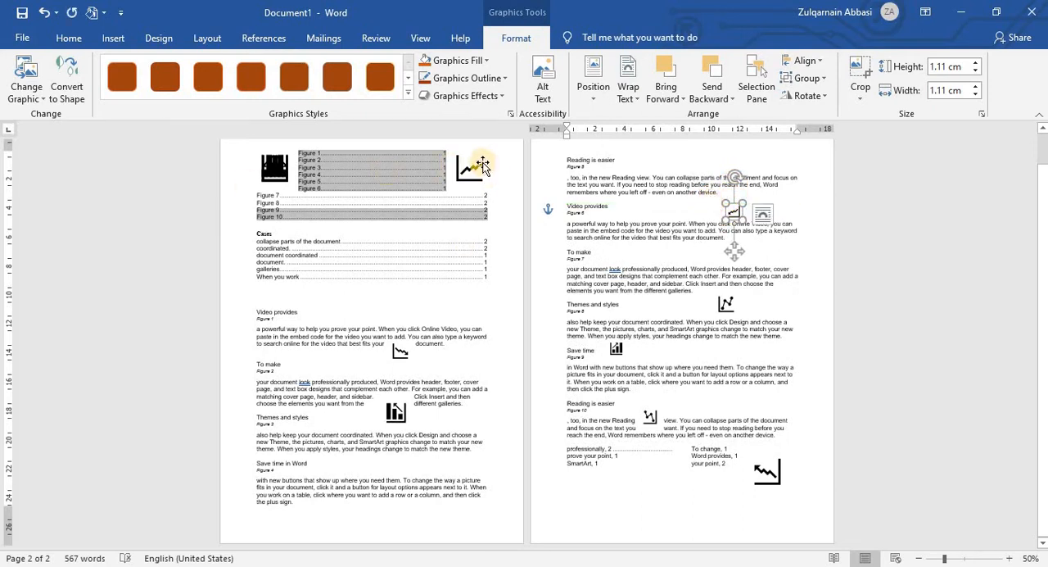
drag(472, 180, 640, 188)
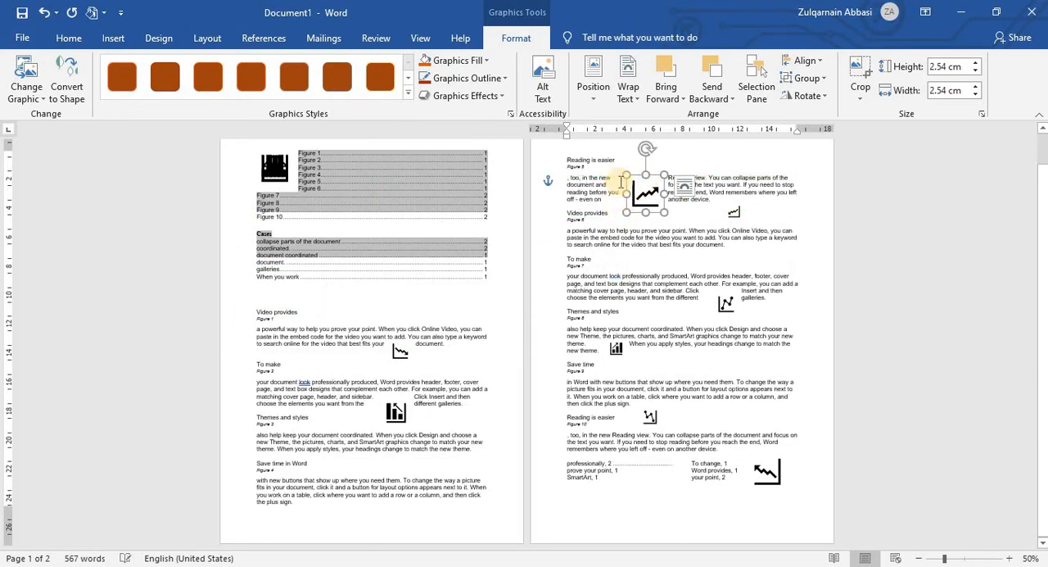
click(625, 169)
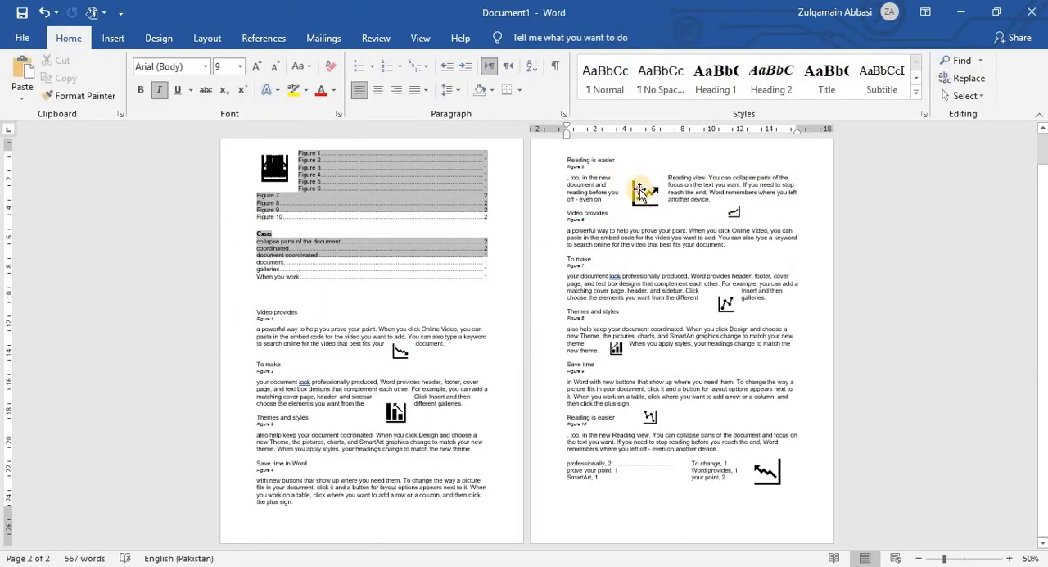
Step: Move the small zigzag icon beside the Figure 7 heading, and place the rising zigzag icon at 1.48 cm at the end of the Figure 5 paragraph
click(640, 191)
drag(736, 212, 752, 247)
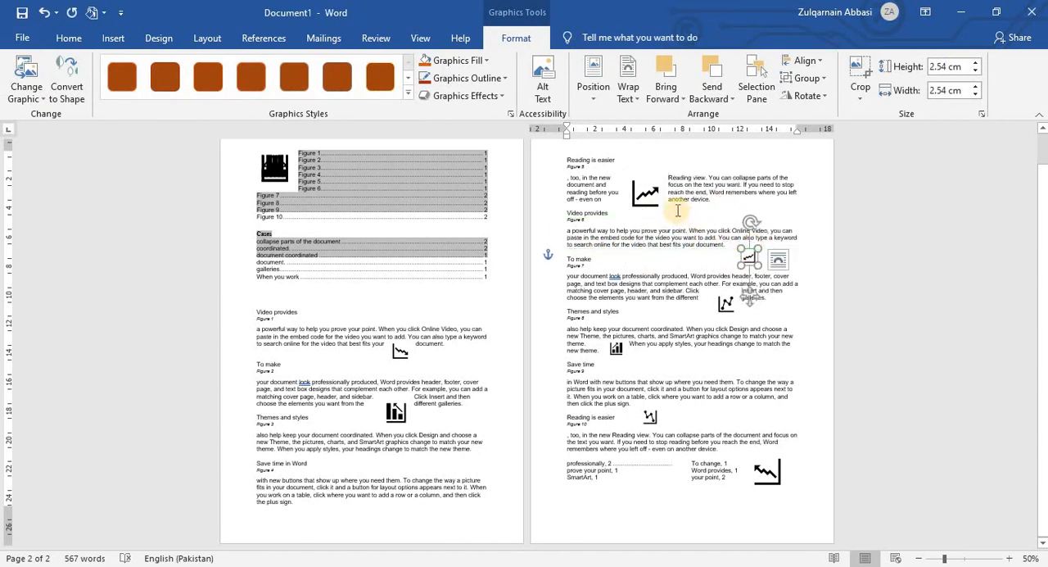
click(659, 203)
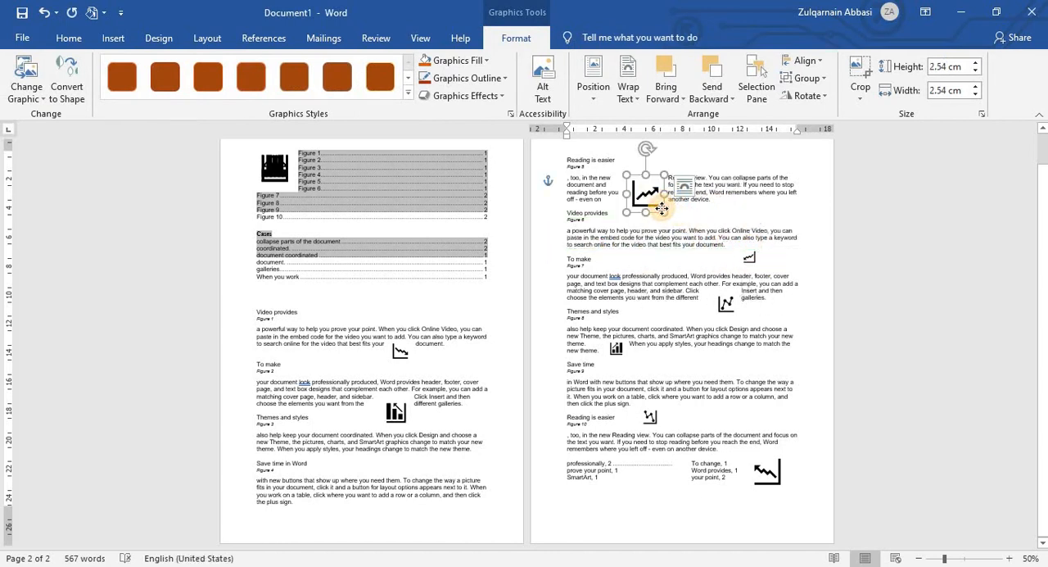
drag(662, 208, 737, 198)
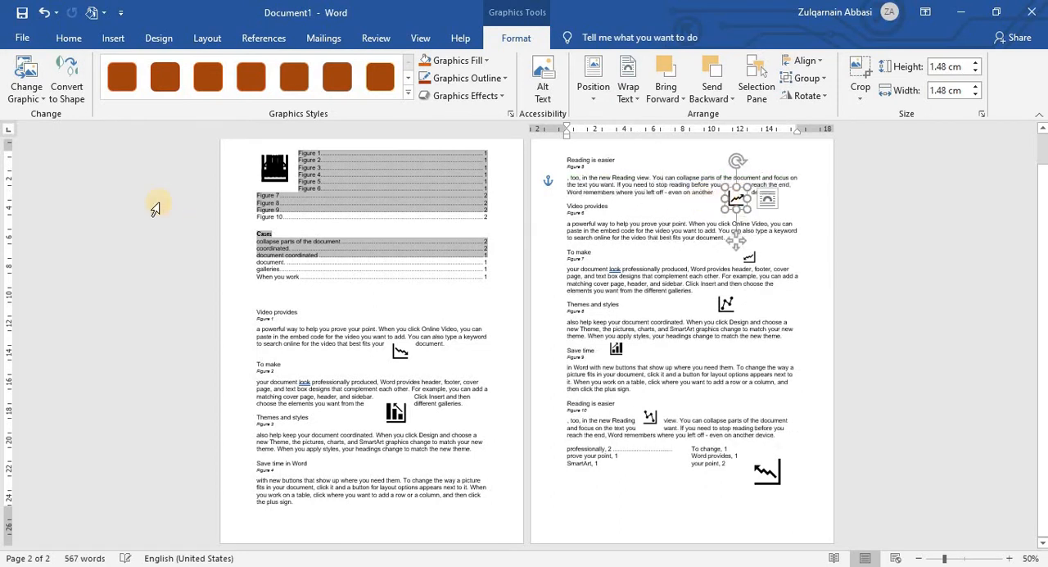
Step: Delete the leftover bar chart icons stacked beside the table of figures on page 1
drag(281, 166, 344, 295)
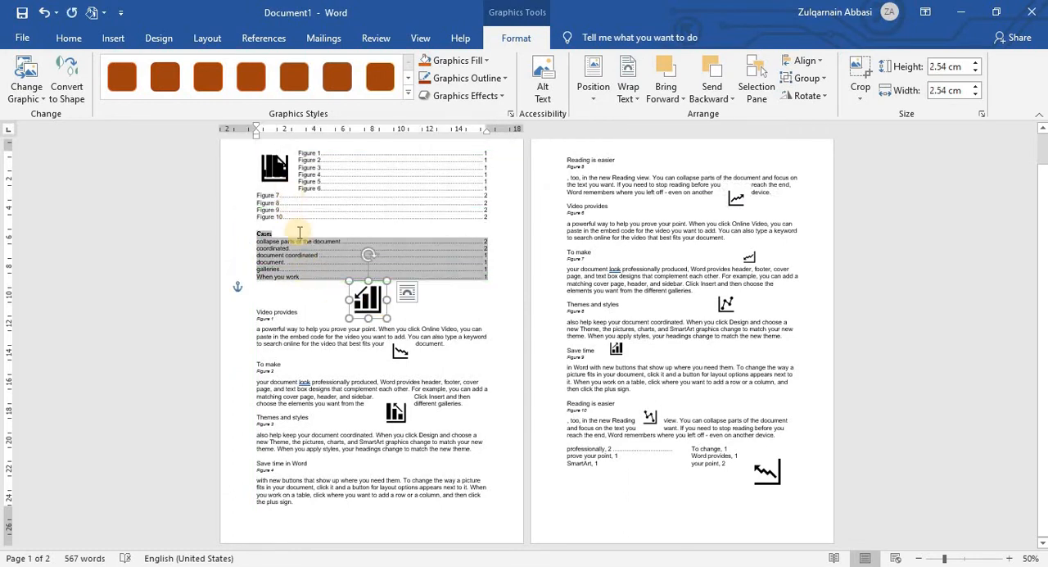
key(Delete)
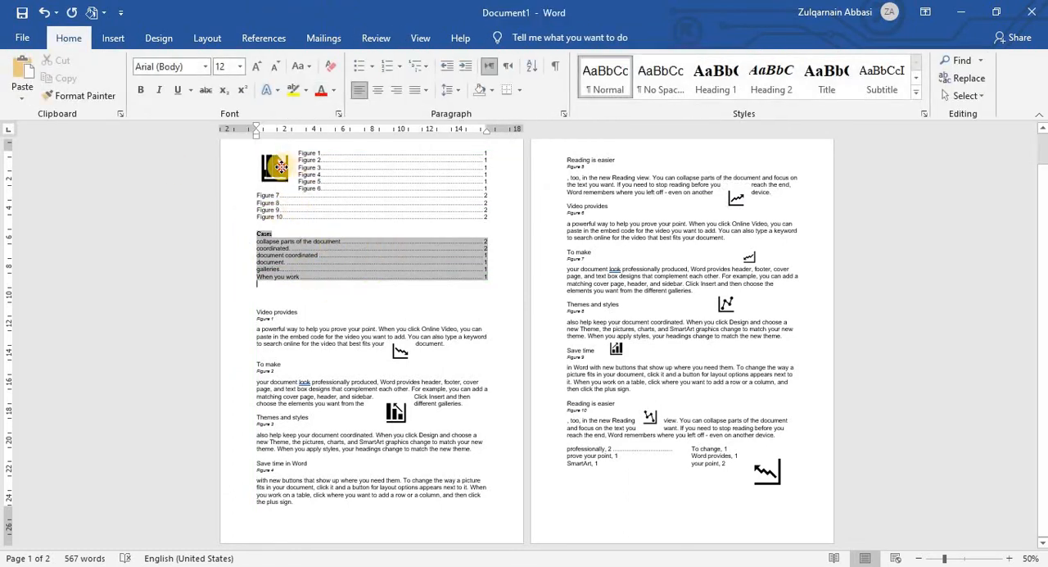
click(281, 166)
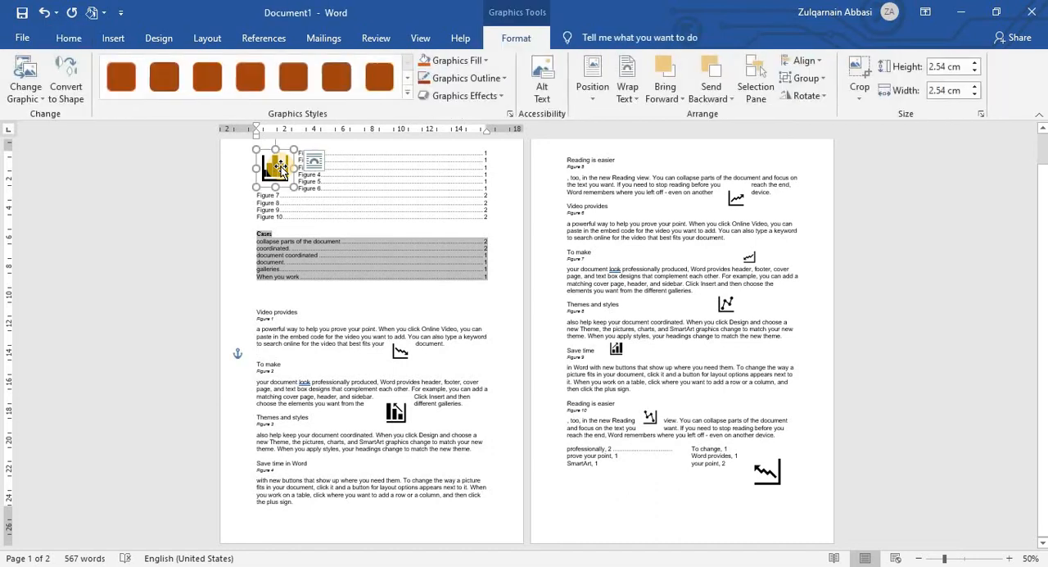
key(Escape)
click(276, 167)
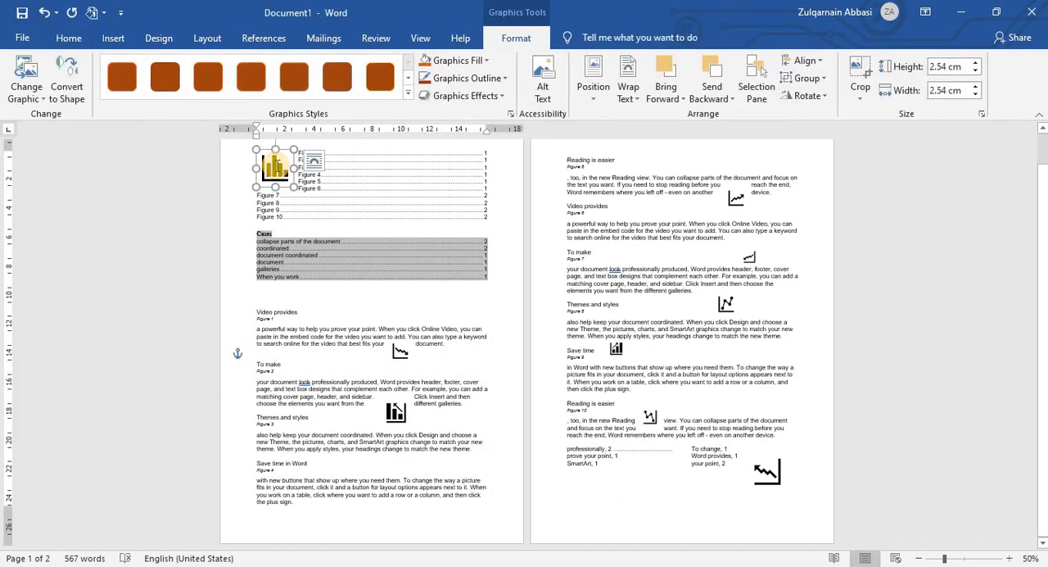
key(Delete)
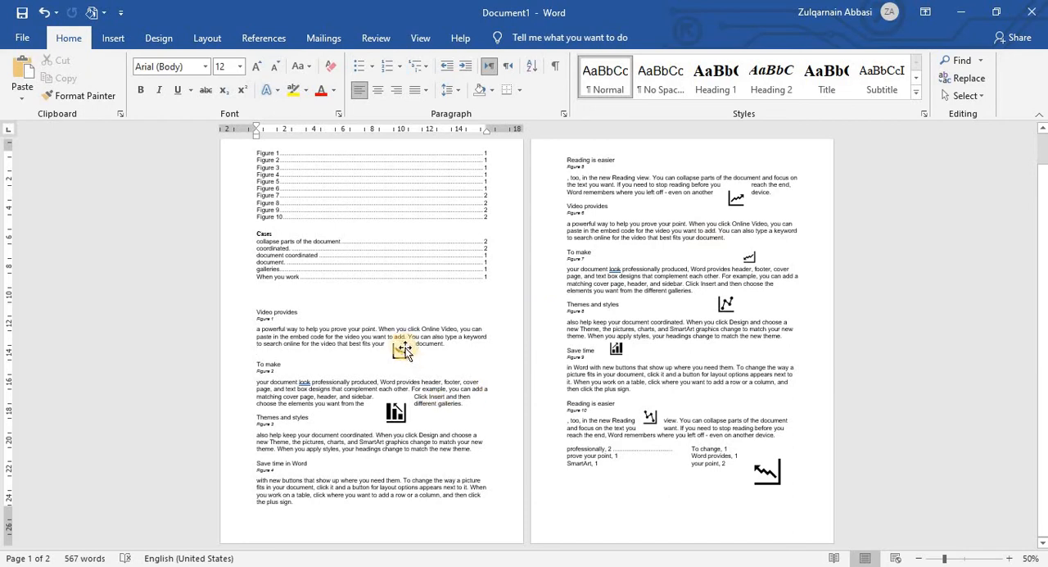
Step: Move the icons in the Figure 2, Figure 1 and Figure 5 paragraphs and beside the Figure 9 heading farther right, clear of the body text
drag(396, 415, 459, 409)
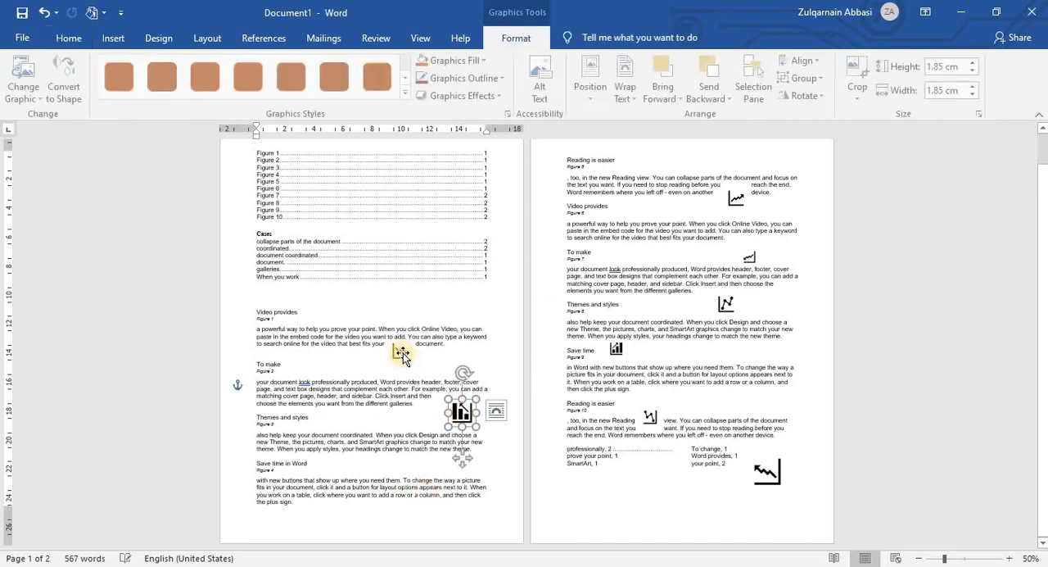
drag(401, 353, 446, 357)
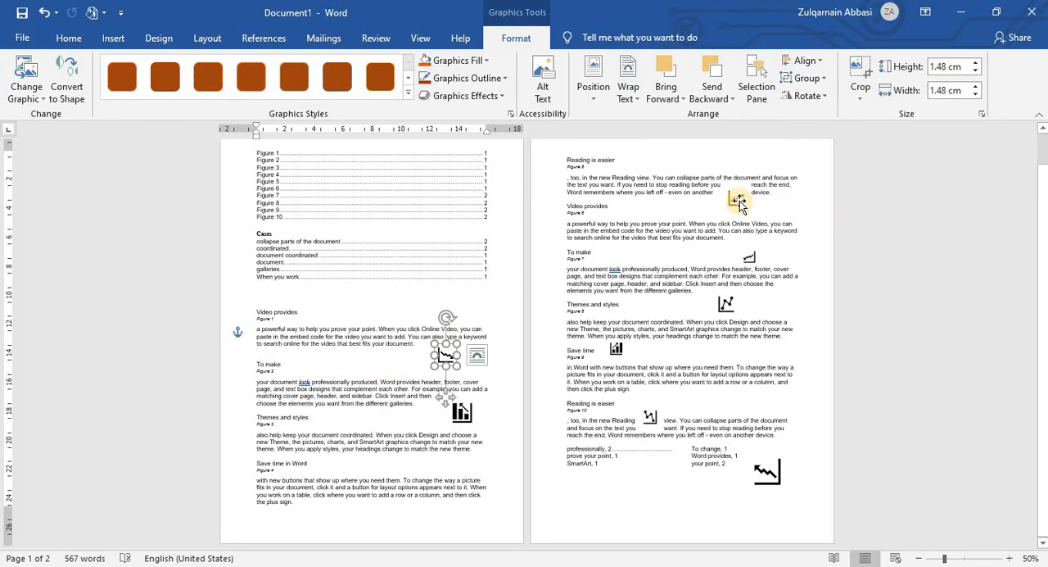
drag(737, 202, 764, 206)
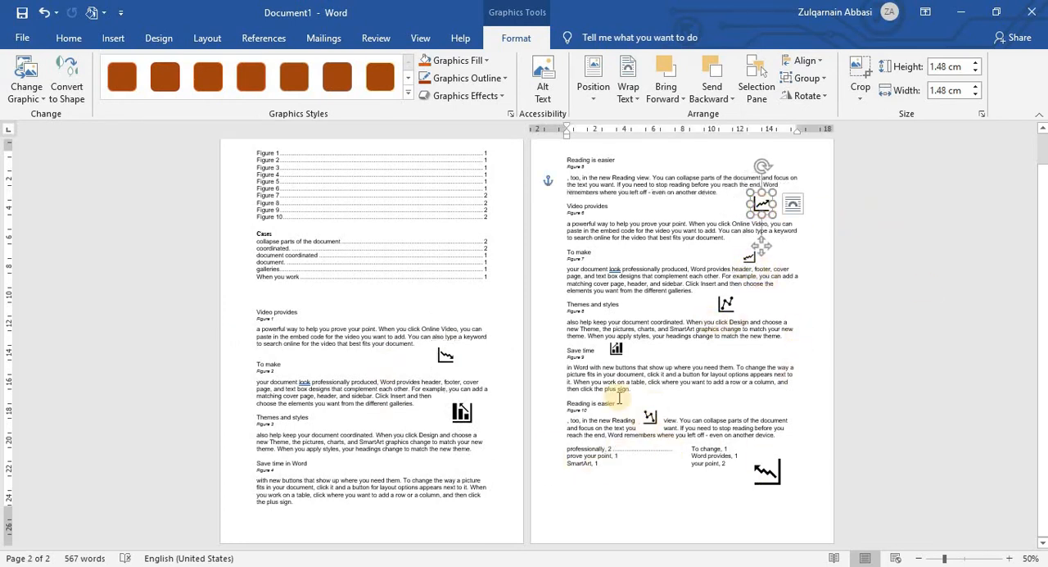
drag(637, 348, 642, 349)
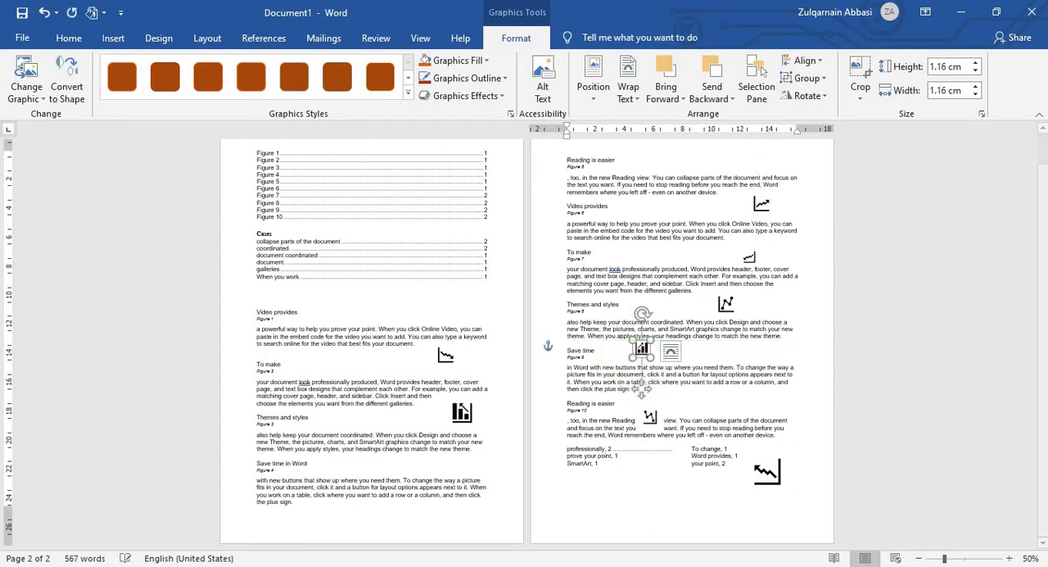
Step: Zoom to 108% and open the Caption dialog for the falling zigzag icon below the Figure 1 paragraph
click(966, 561)
scroll(450, 417, up, 3)
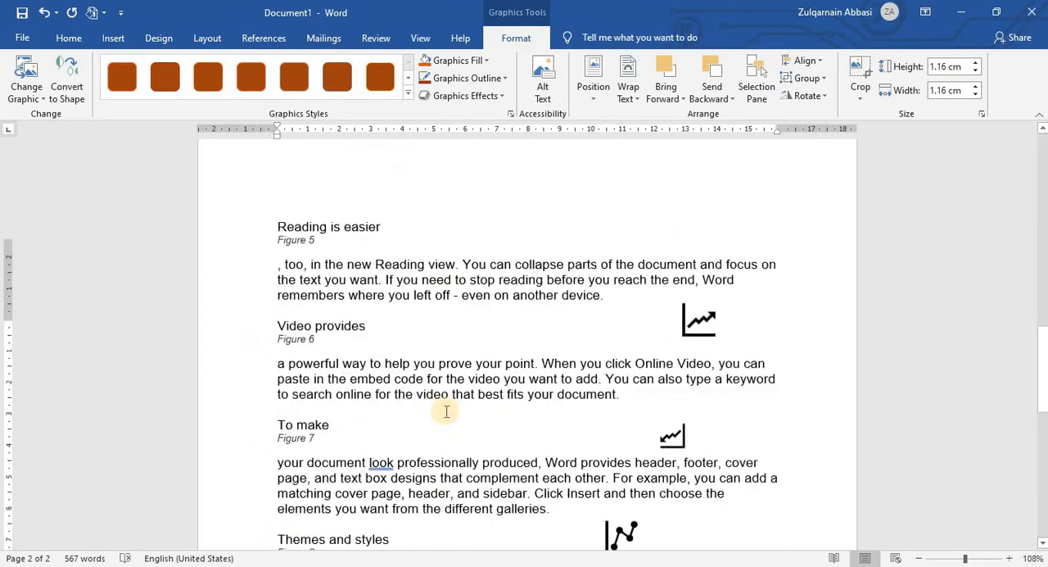
scroll(446, 411, up, 20)
scroll(440, 410, down, 5)
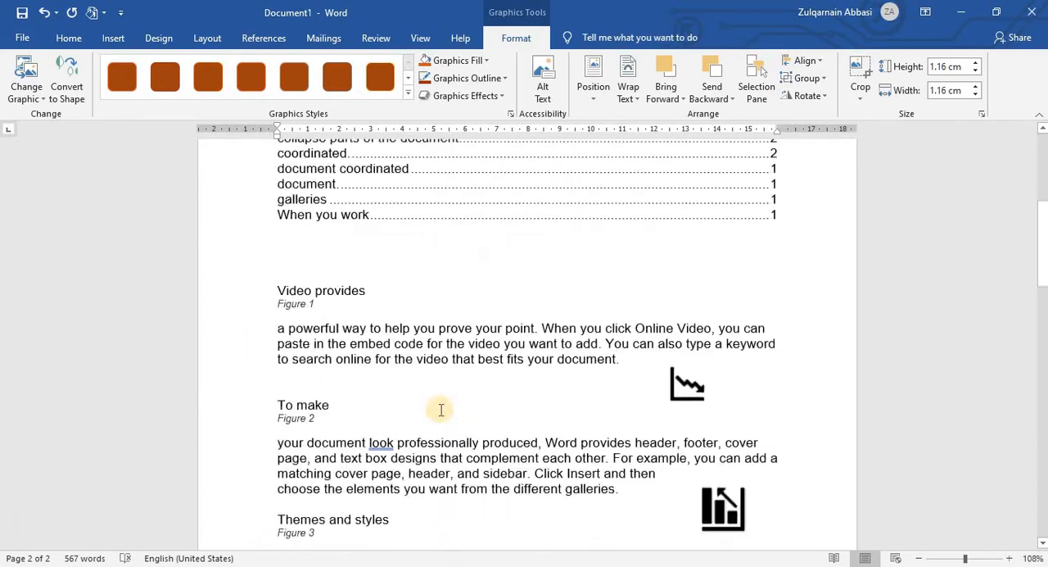
scroll(440, 409, down, 3)
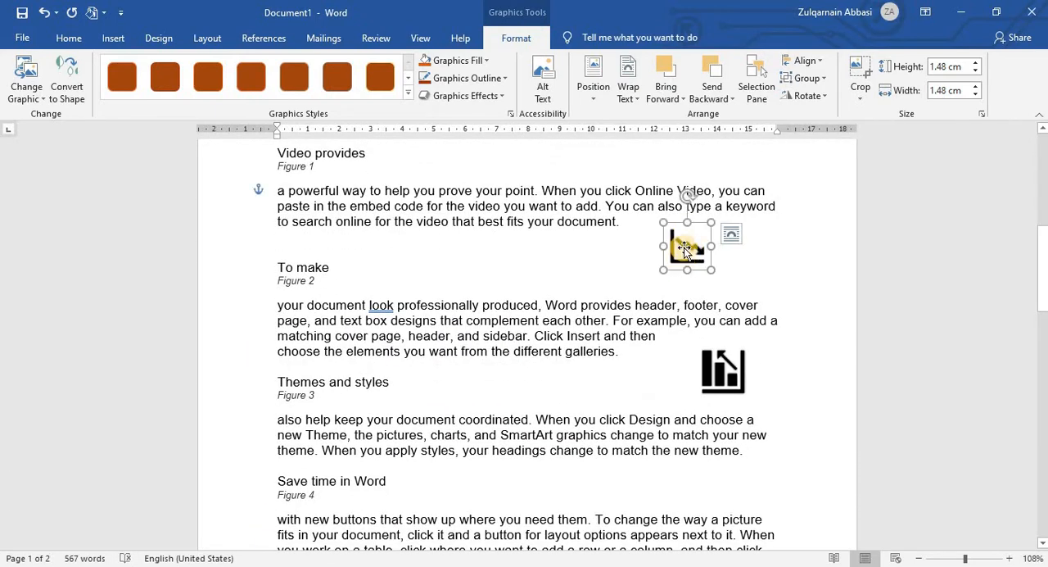
click(249, 41)
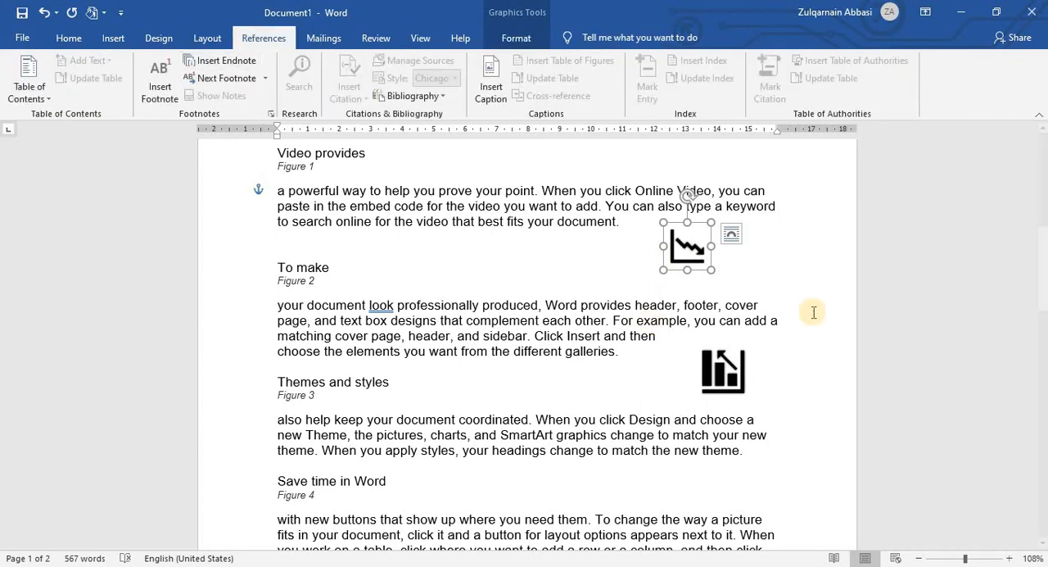
click(496, 94)
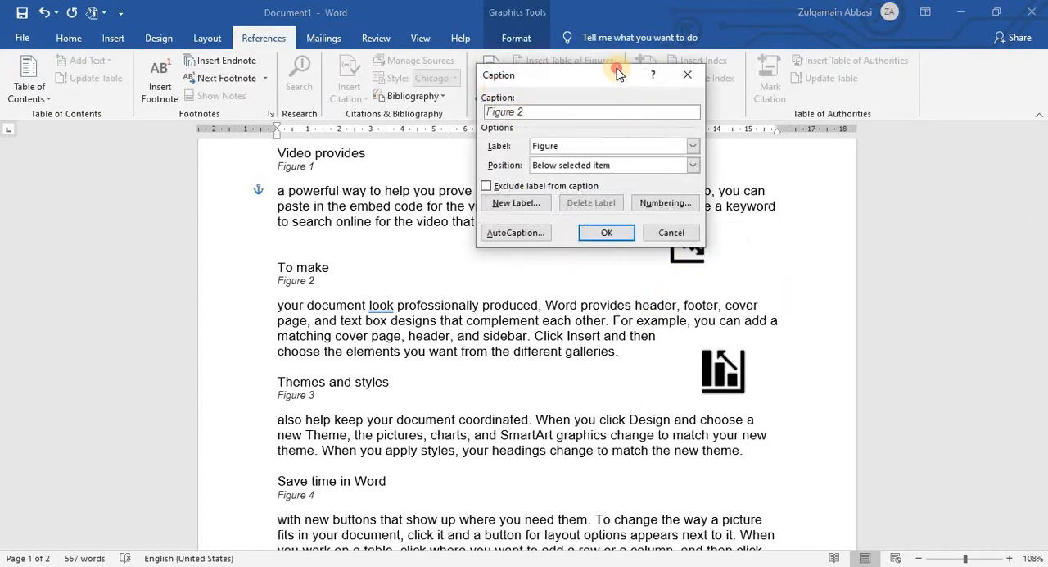
drag(617, 74, 567, 115)
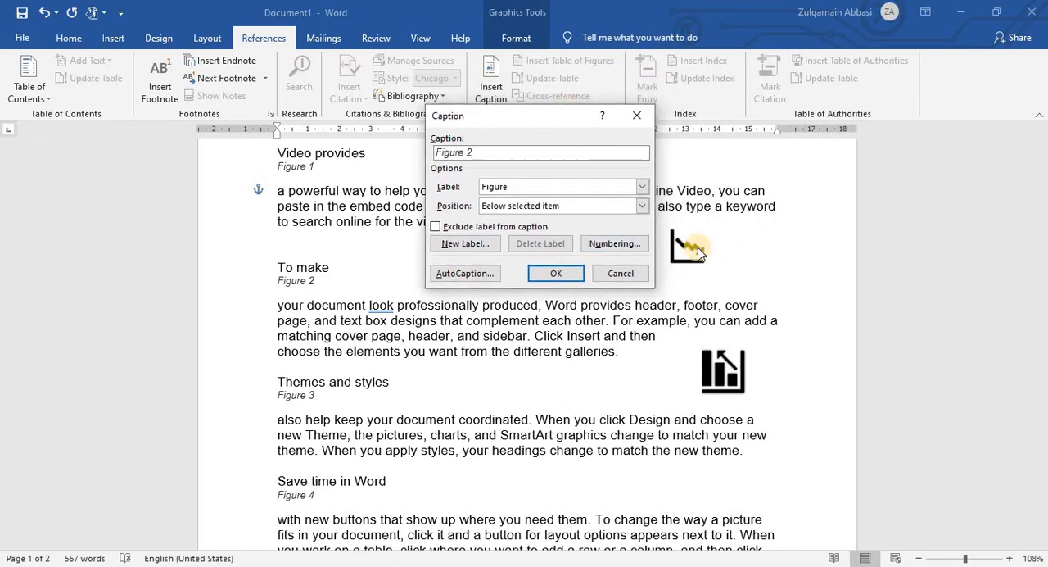
Step: Create a new caption label named Pic and insert the caption below the falling zigzag icon
click(643, 187)
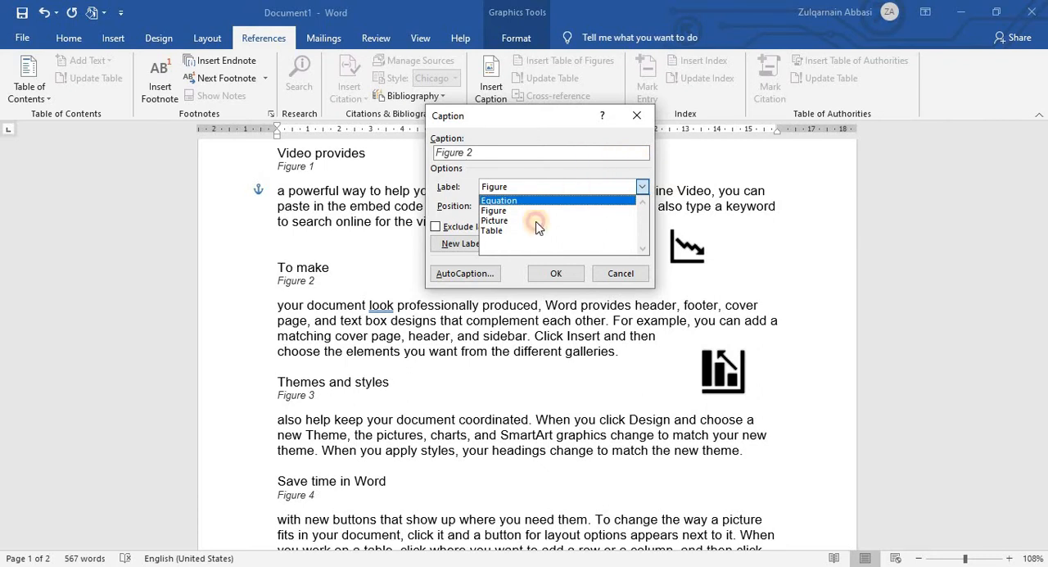
click(457, 250)
click(460, 244)
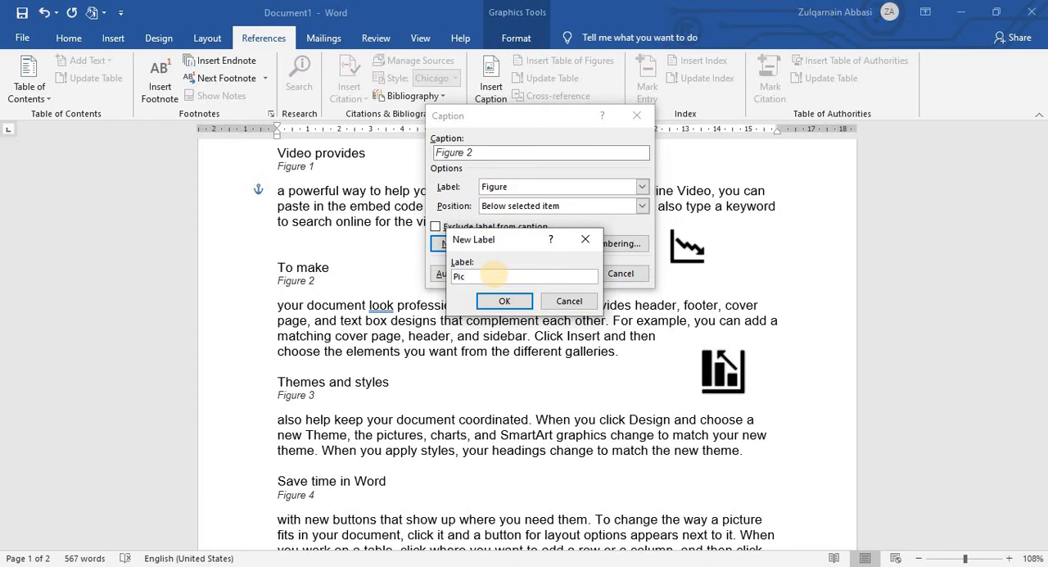
click(504, 300)
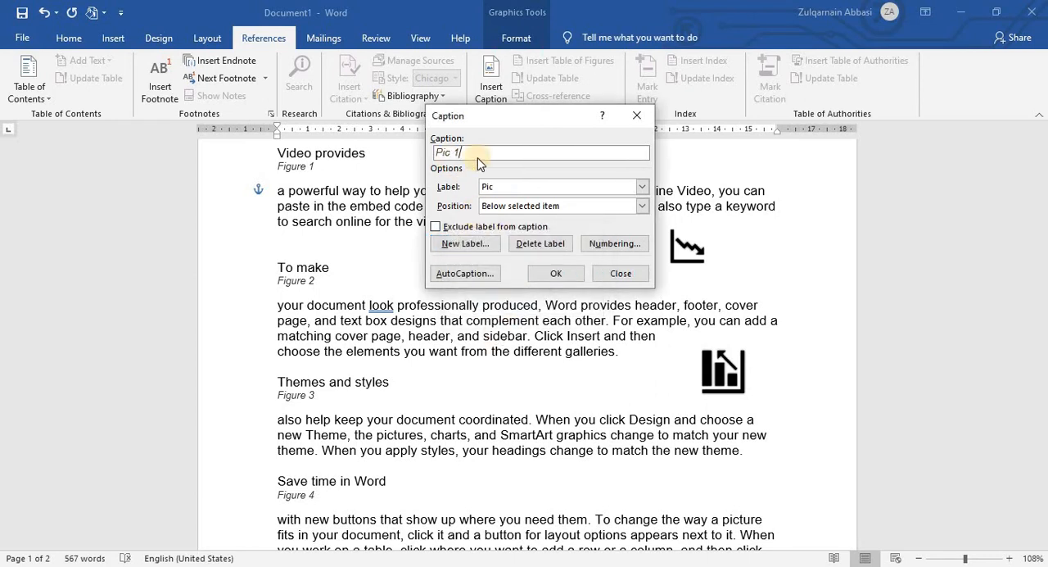
click(554, 275)
click(688, 290)
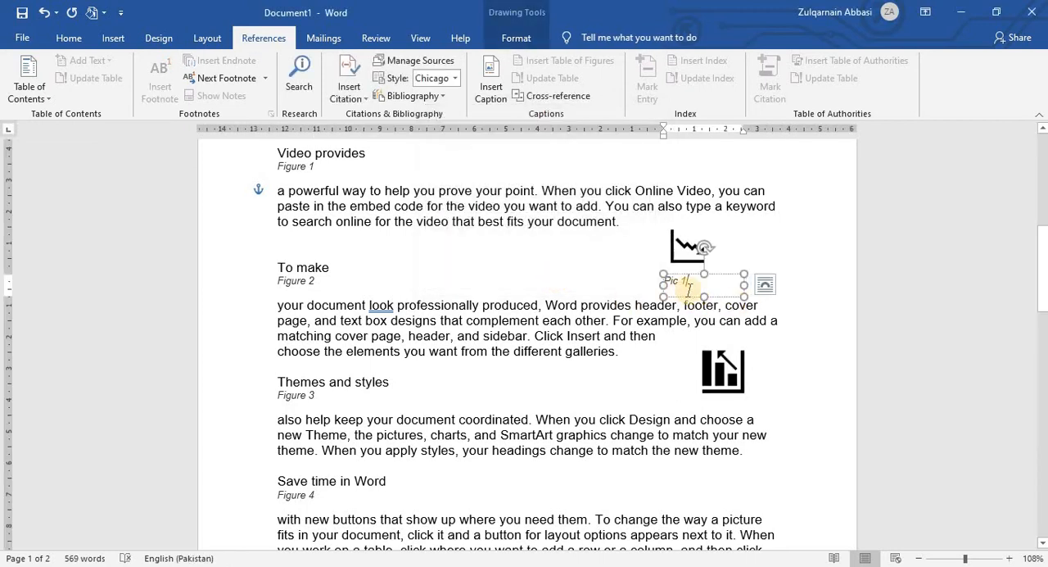
click(720, 297)
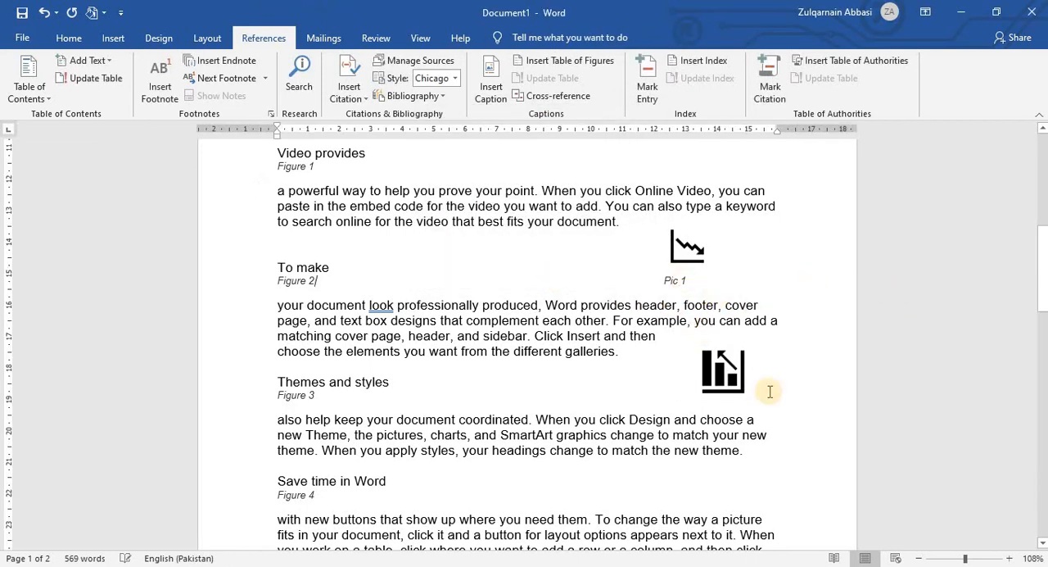
Step: Insert a caption with the Pic label below the bar icon beside the Figure 3 heading
click(724, 370)
click(492, 82)
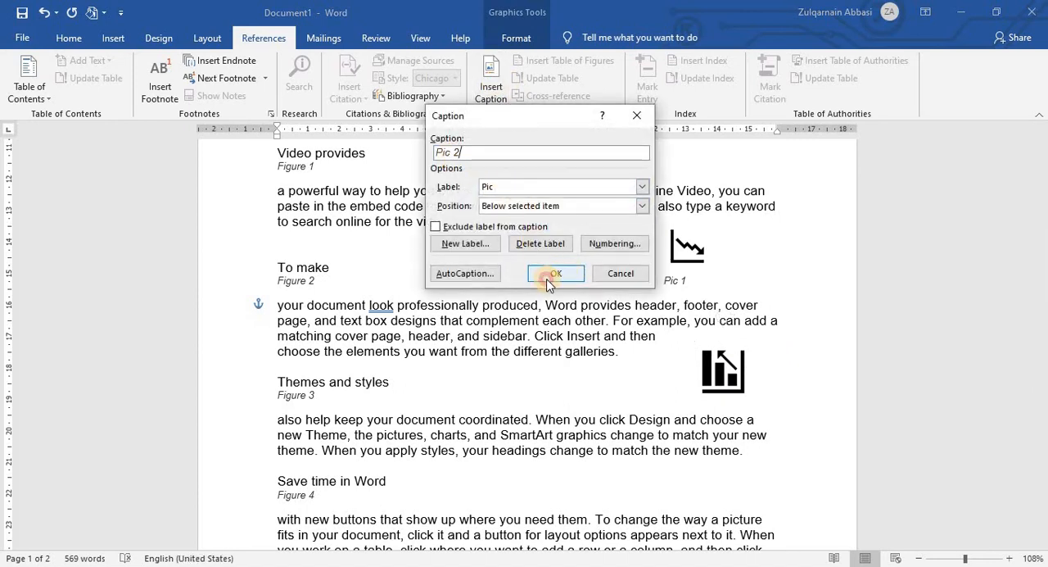
click(548, 278)
Step: Move the rising zigzag icon out of the Figure 5 paragraph to beside the Figure 6 heading, and insert a Pic caption below it
scroll(654, 334, down, 4)
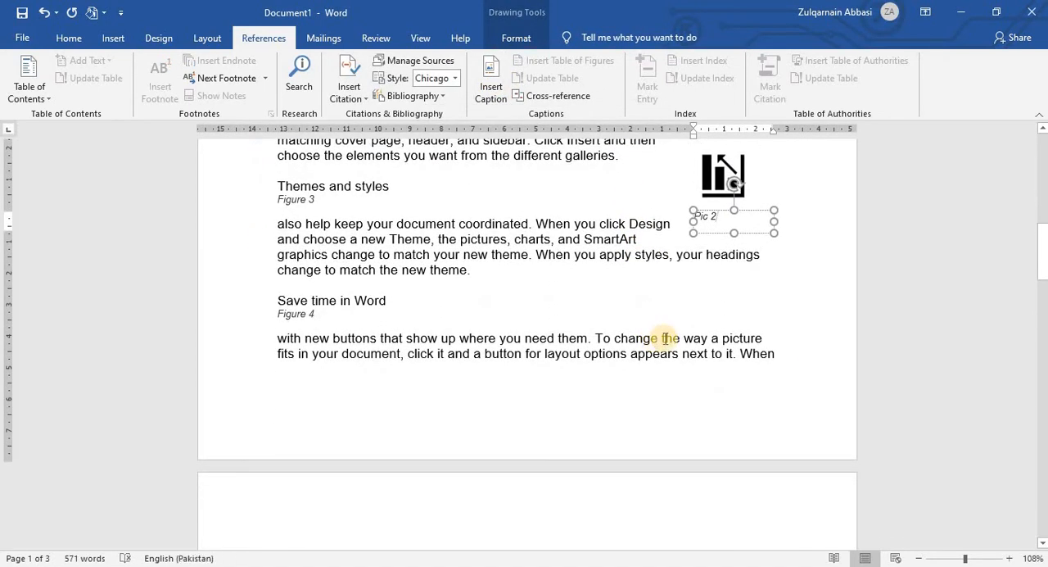
scroll(647, 342, down, 6)
click(701, 316)
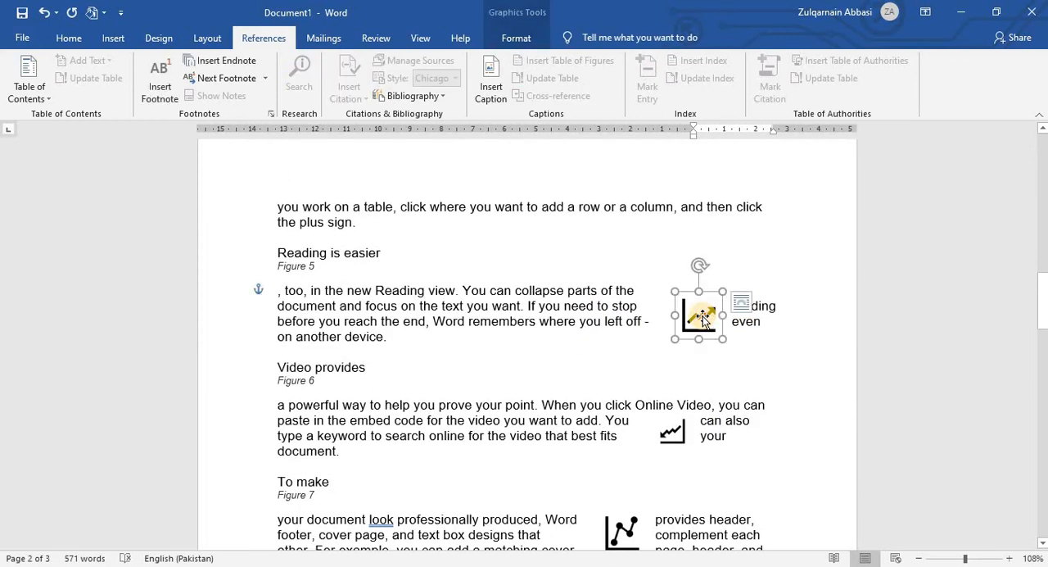
drag(703, 318, 720, 343)
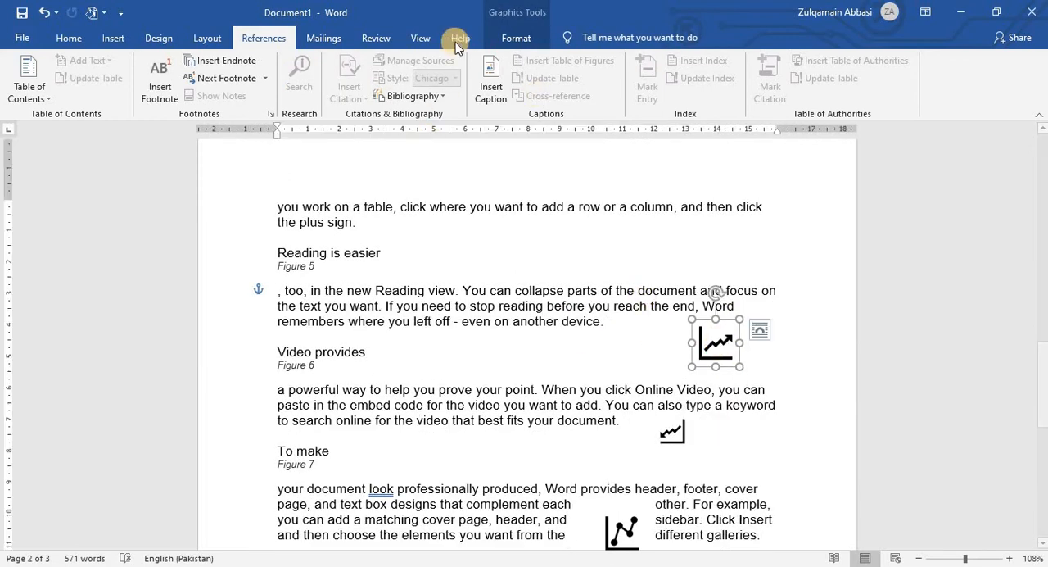
click(491, 82)
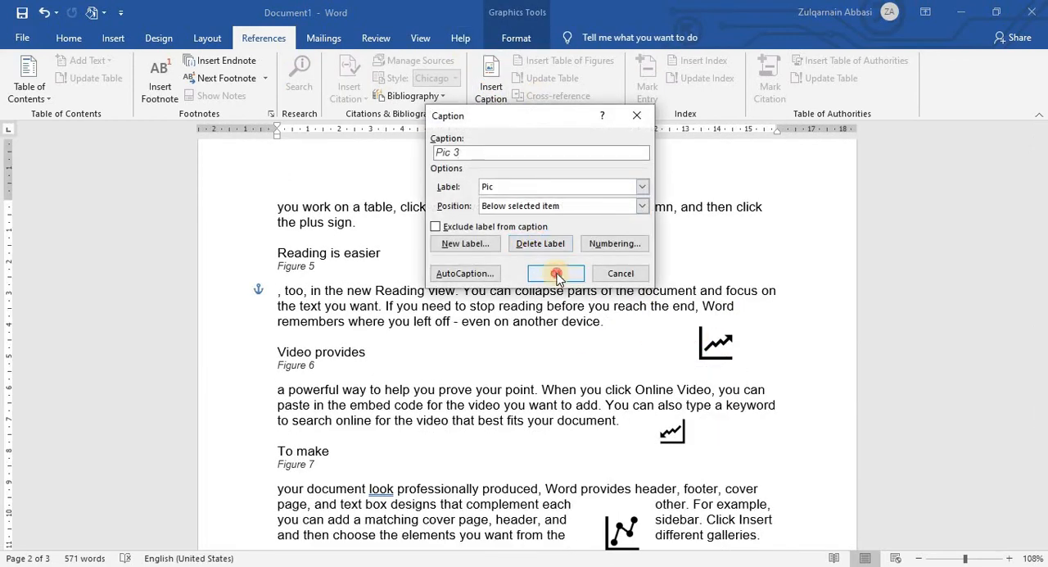
click(556, 274)
Step: Move the small zigzag icon to the far end of the Figure 7 heading line and insert a Pic caption below it
drag(691, 324, 743, 335)
click(491, 86)
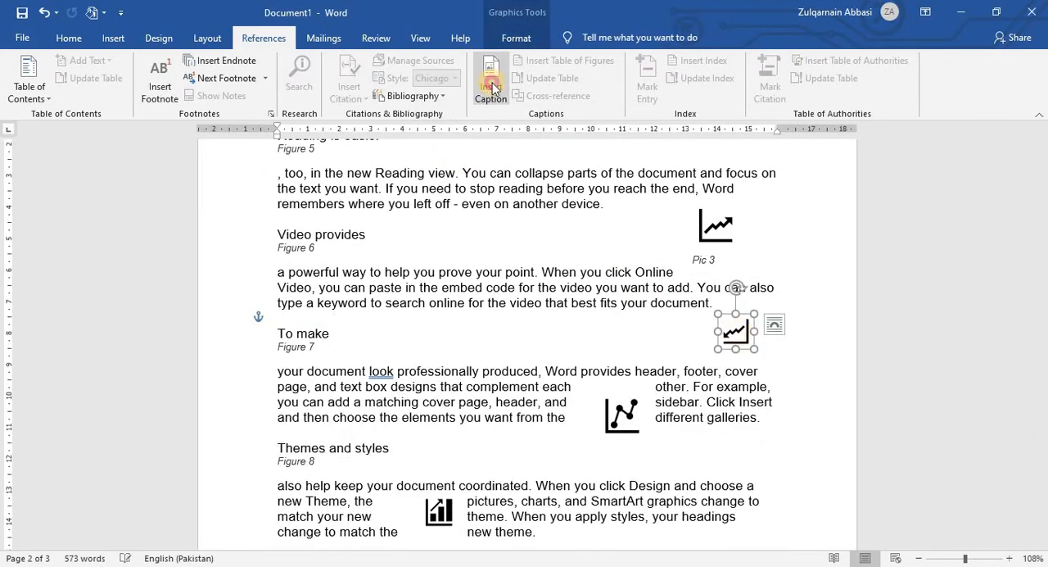
click(557, 273)
Step: Move the dotted line icon out of the Figure 7 paragraph to beside the Figure 8 heading, and insert a Pic caption below it
scroll(493, 269, down, 3)
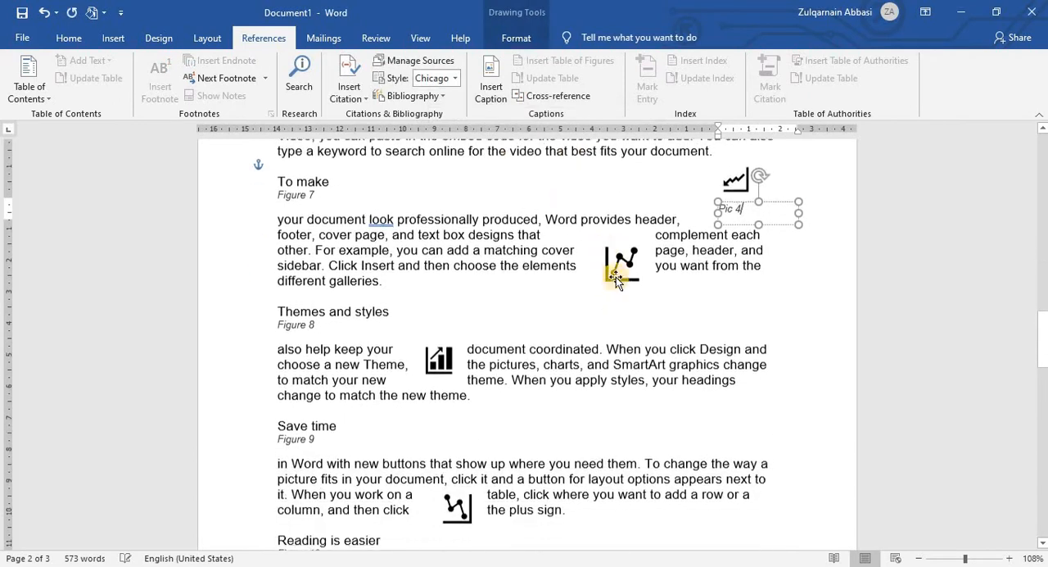
drag(620, 273, 685, 282)
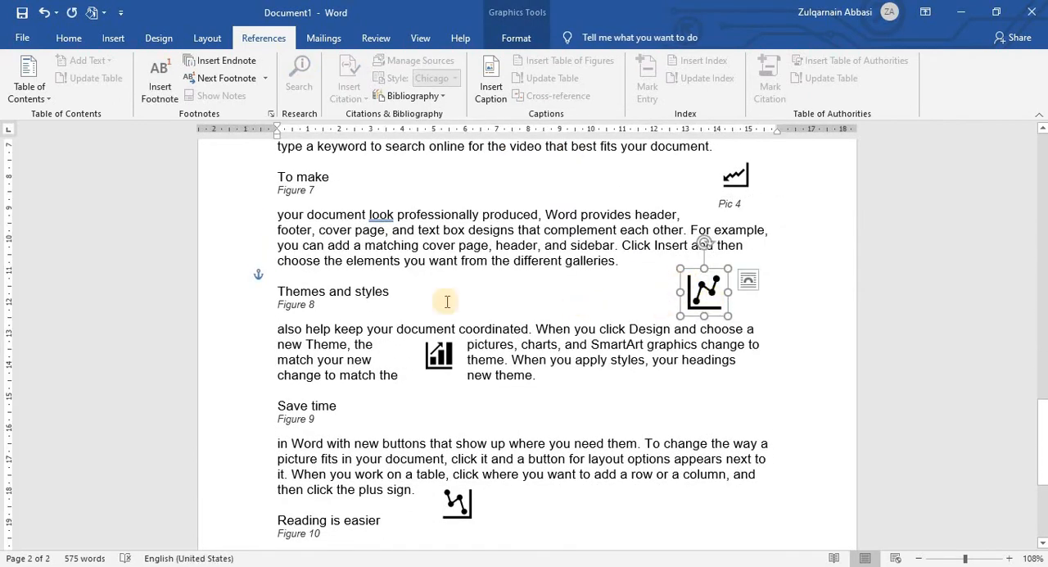
click(490, 86)
click(567, 275)
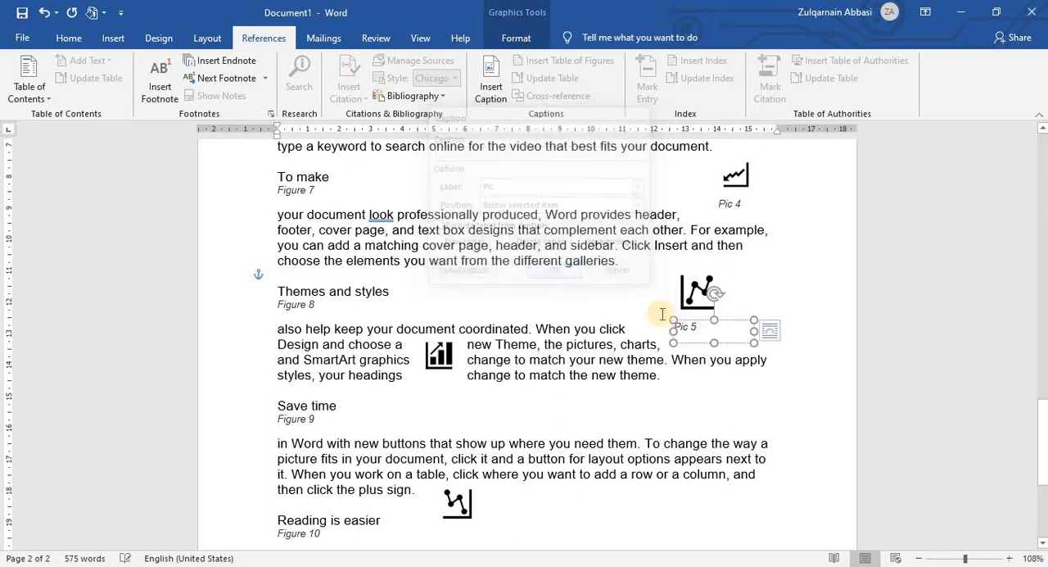
Step: Move the rising bar icon out of the Figure 8 paragraph to beside the Figure 9 heading, and insert a Pic caption below it
scroll(499, 226, down, 3)
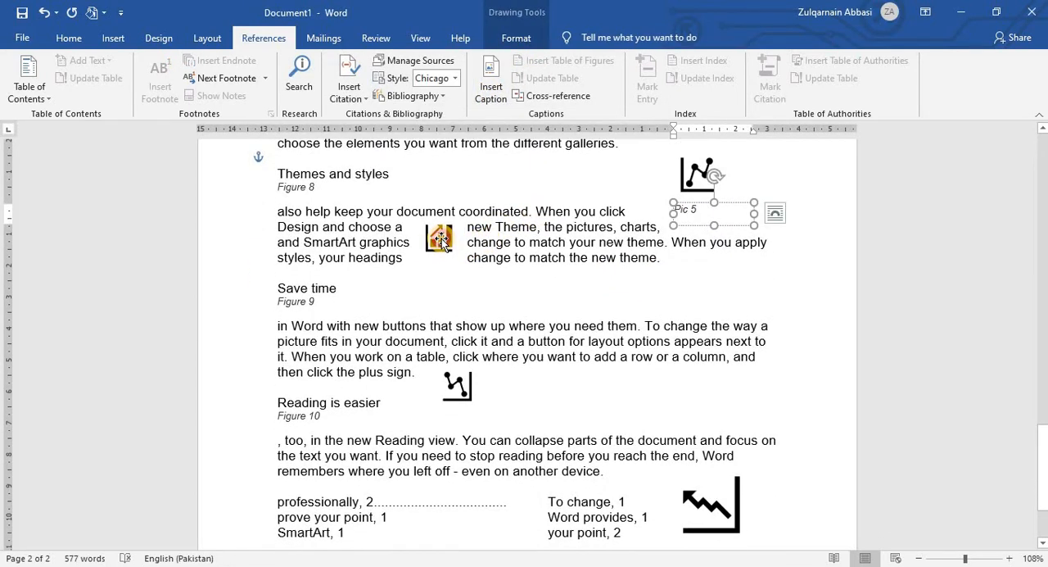
drag(440, 239, 655, 279)
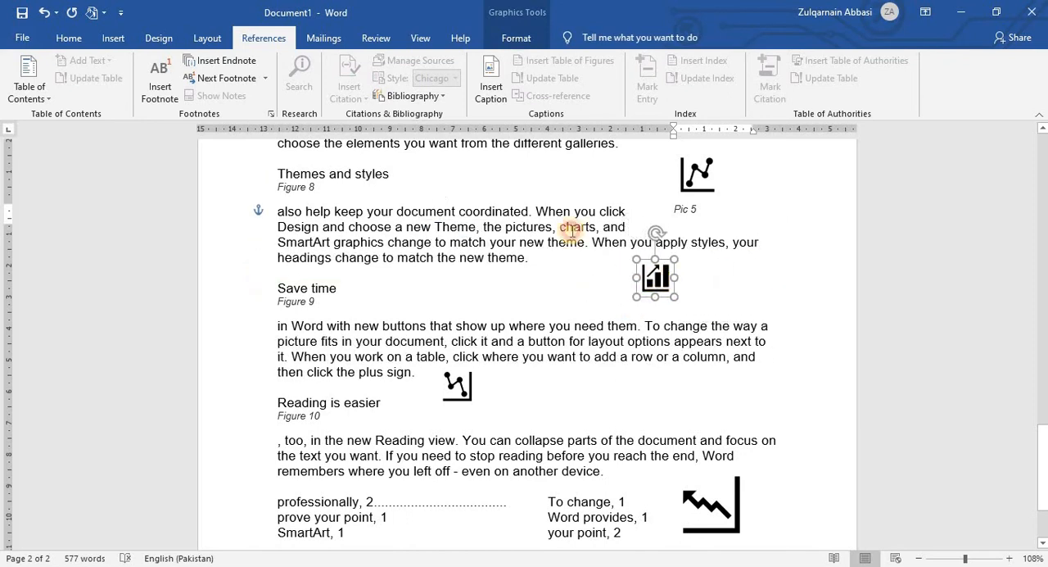
click(491, 86)
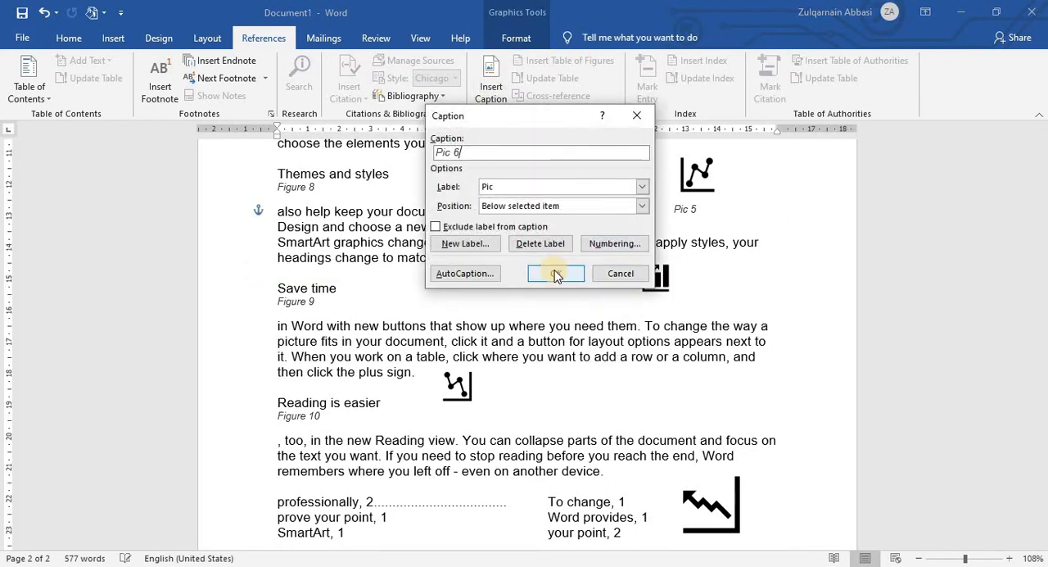
click(556, 275)
Step: Move the small dotted line icon farther right beside the Figure 10 heading and insert a Pic caption below it
drag(460, 388, 568, 393)
click(491, 87)
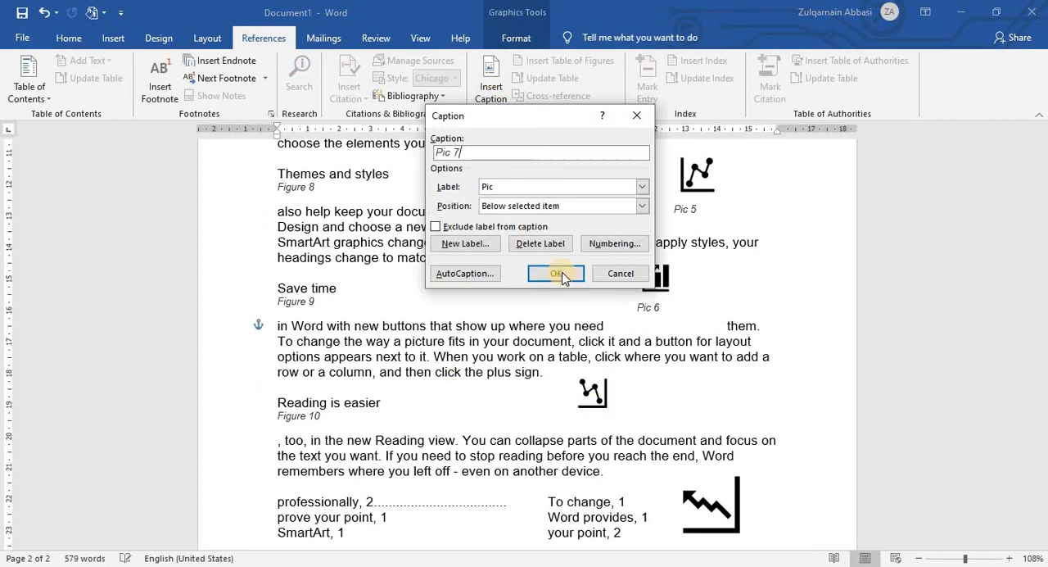
click(556, 273)
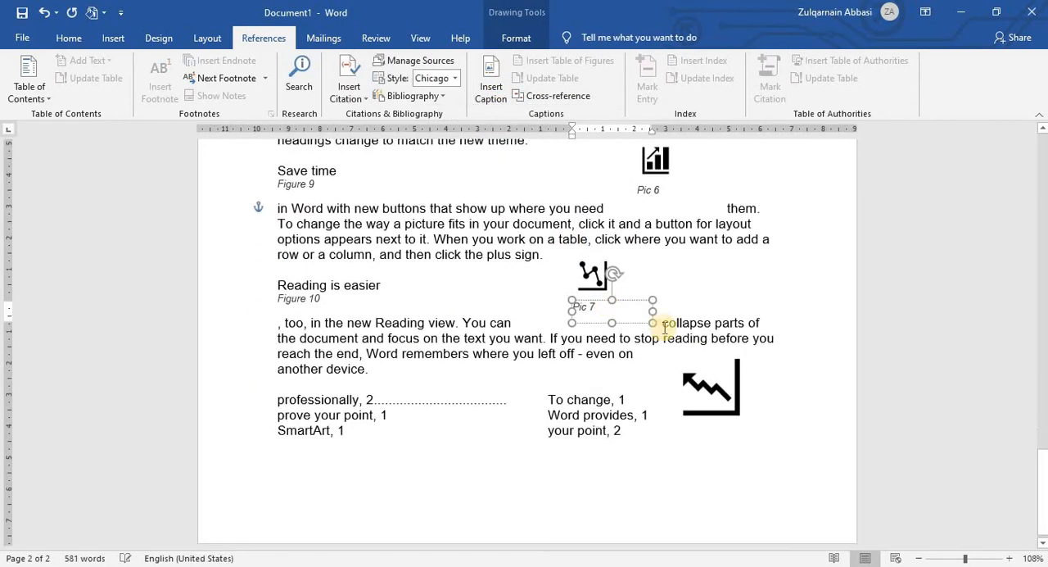
Step: Insert a Pic caption below the large zigzag arrow icon beside the index entries on page 2
click(713, 399)
click(492, 87)
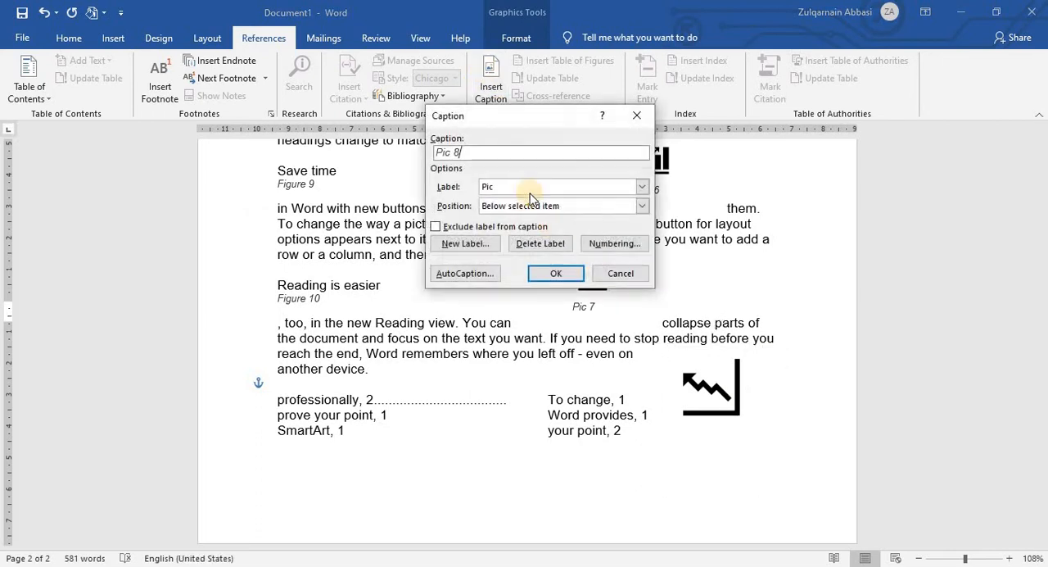
click(548, 273)
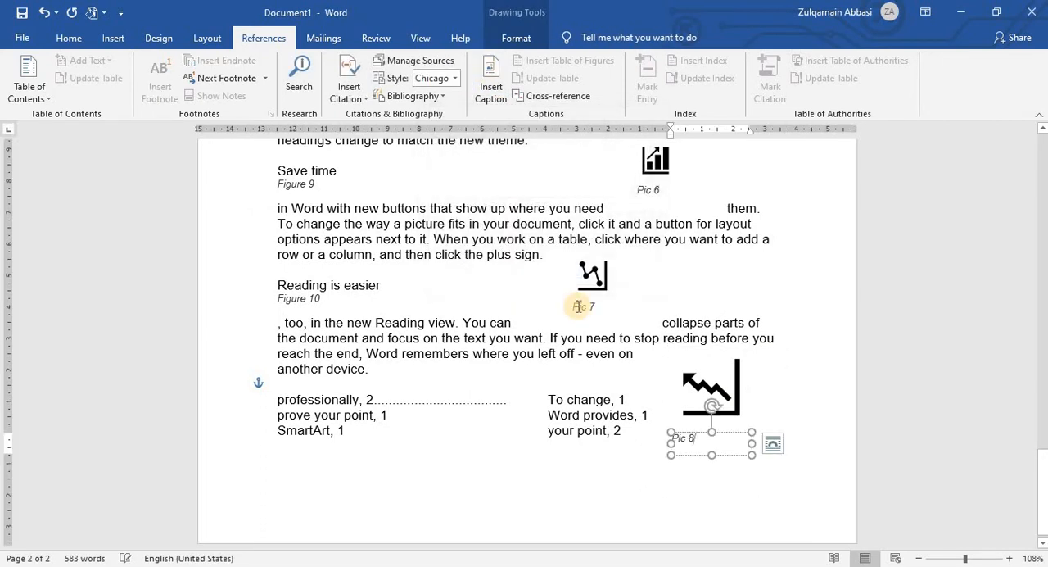
scroll(578, 307, up, 7)
scroll(577, 299, down, 7)
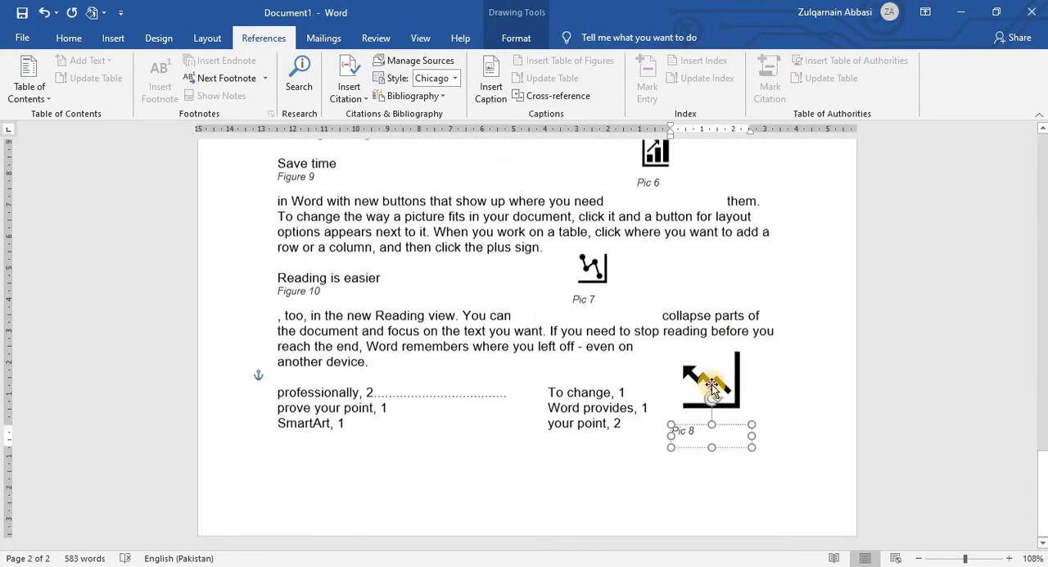
Step: Shrink the zigzag arrow icon beside the index, place it near the page's outer margin, and move its Pic caption directly beneath it
click(712, 385)
drag(756, 420, 753, 378)
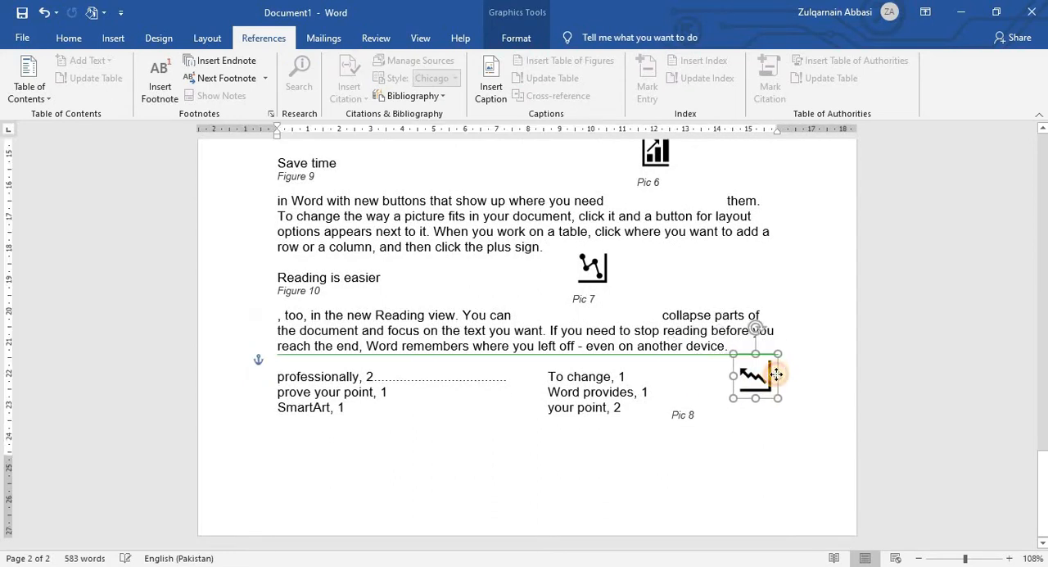
click(680, 419)
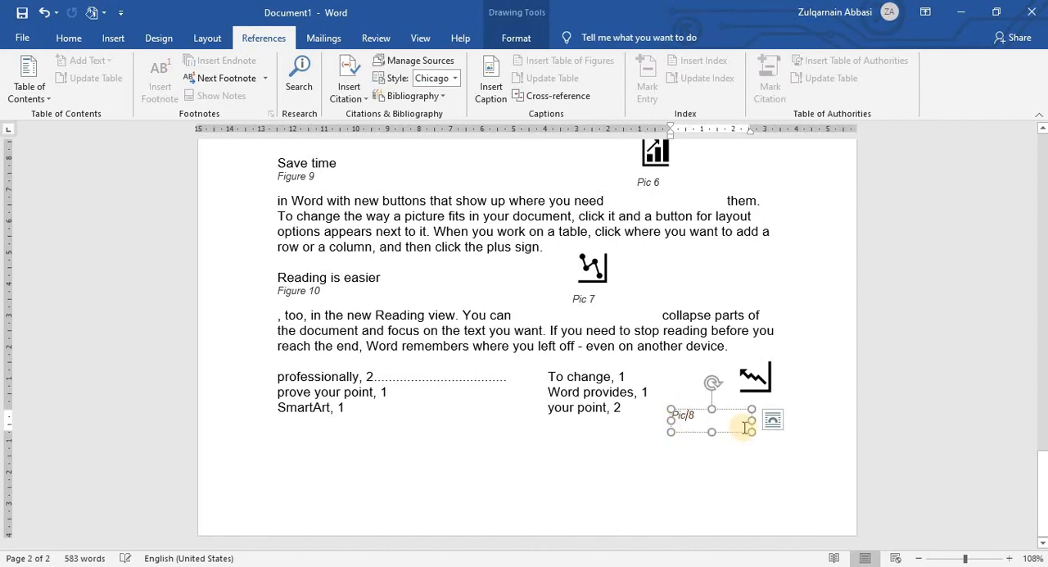
drag(716, 415, 768, 408)
click(706, 421)
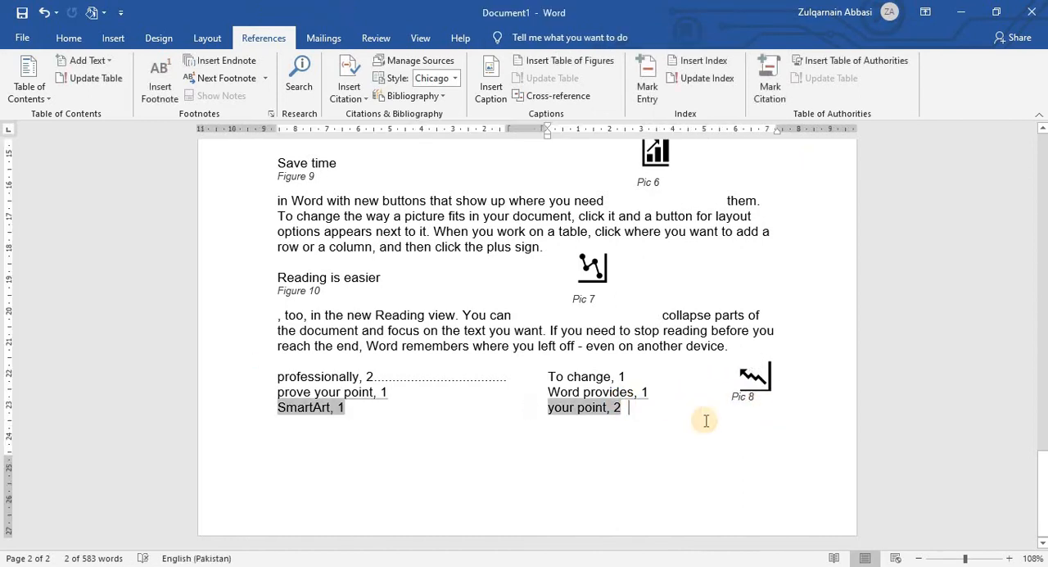
Step: Insert a table with six columns and three rows on the empty line below the index at the end of the document
scroll(702, 420, up, 5)
scroll(701, 420, up, 15)
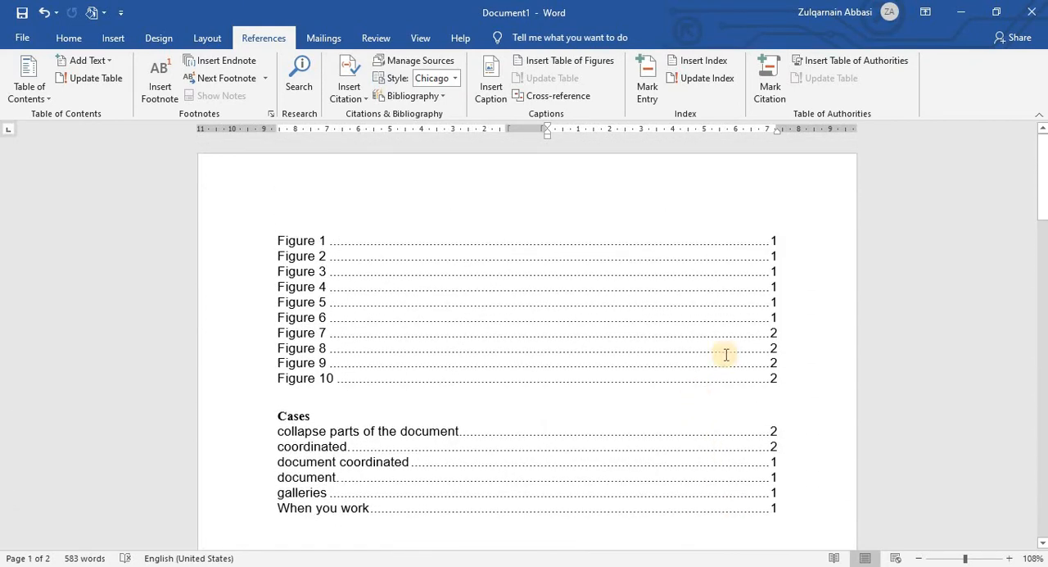
scroll(627, 350, down, 8)
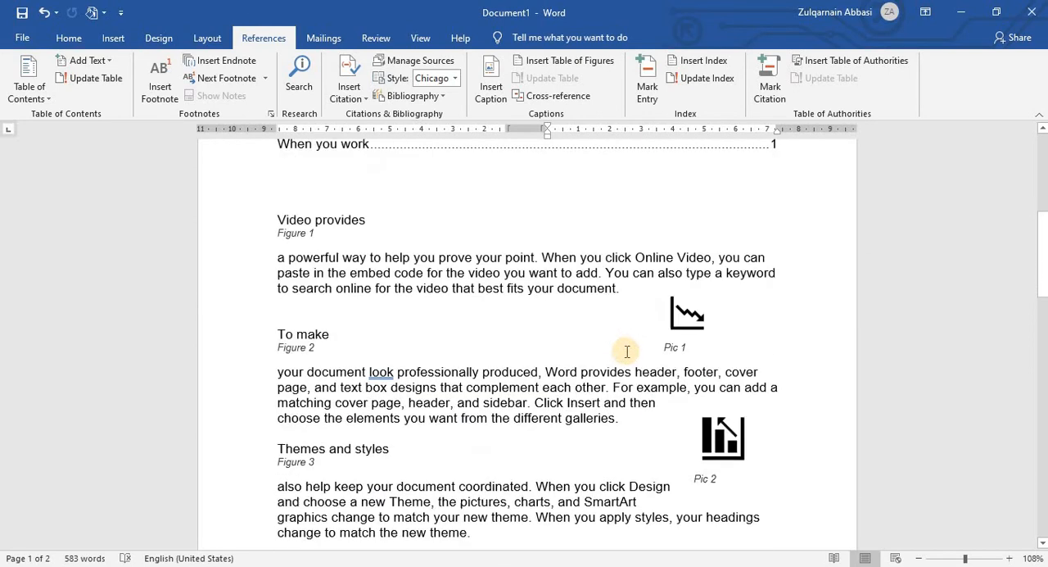
scroll(627, 350, down, 1)
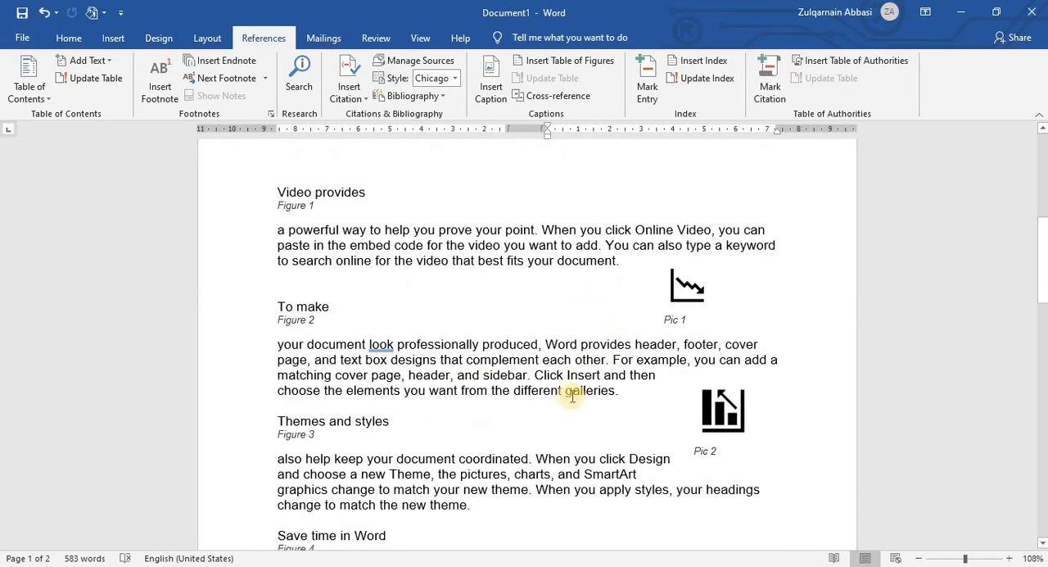
scroll(586, 370, down, 15)
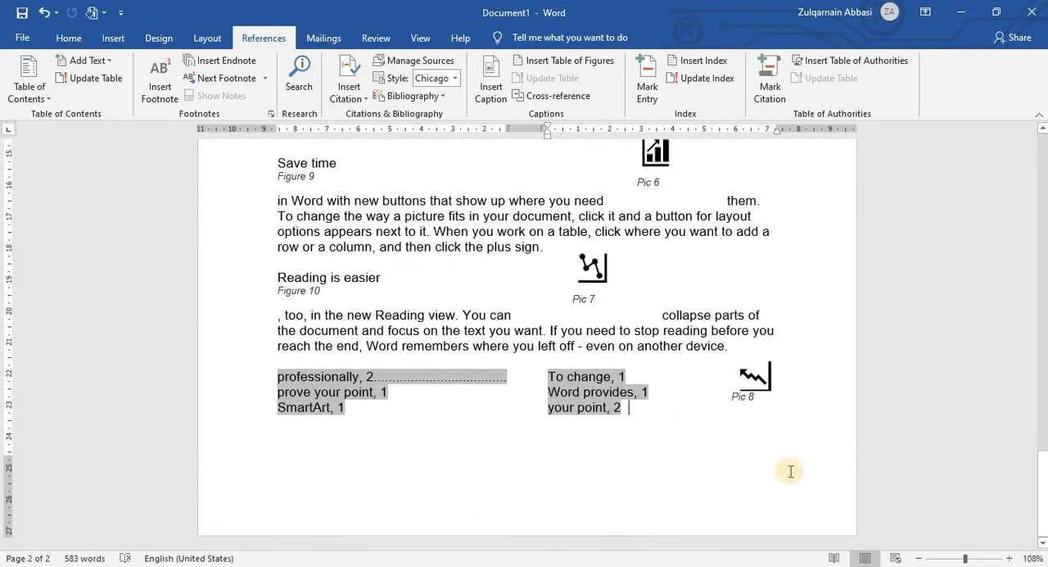
click(292, 469)
key(Return)
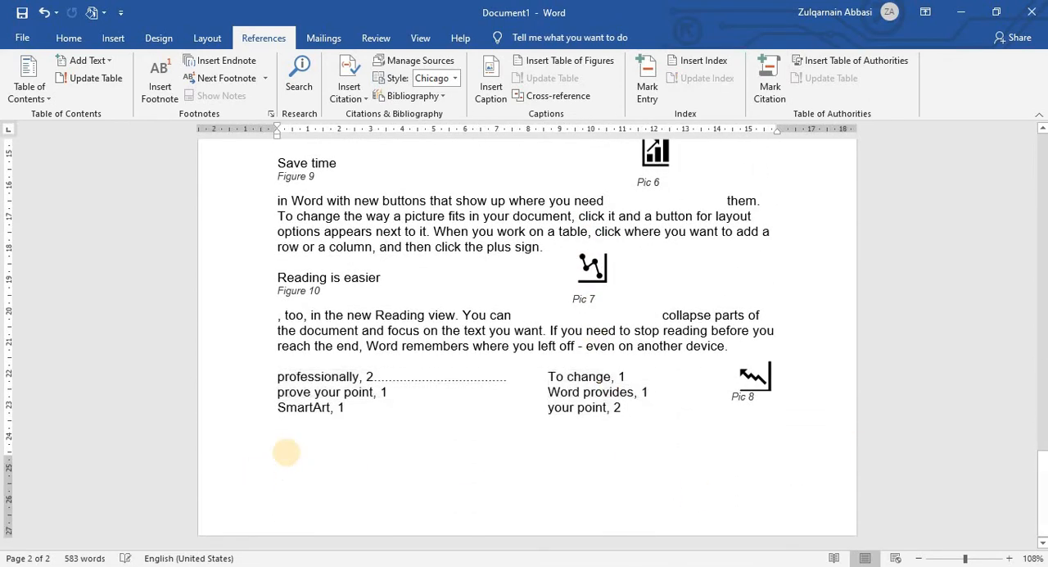
click(116, 39)
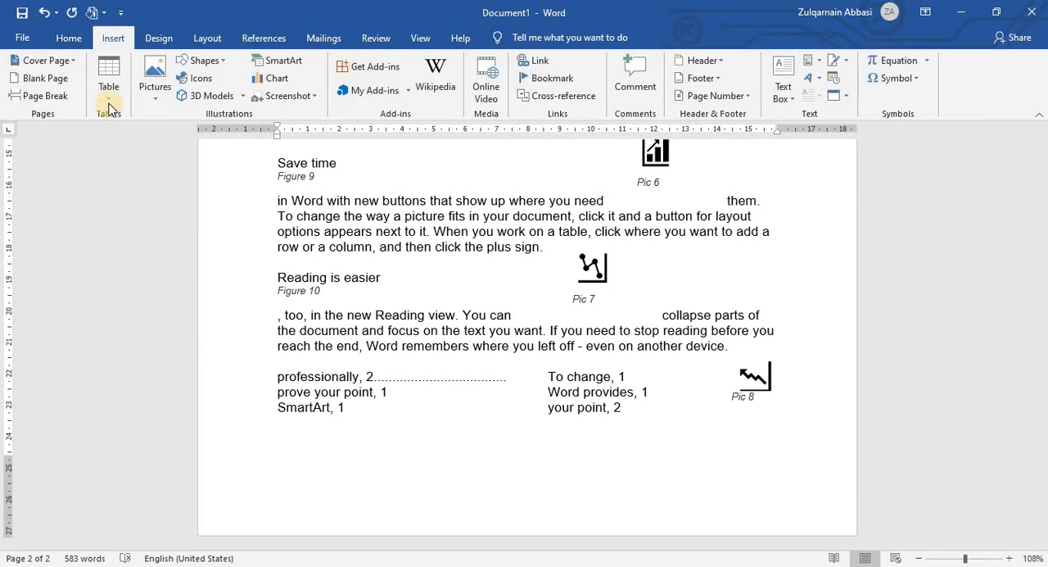
click(109, 86)
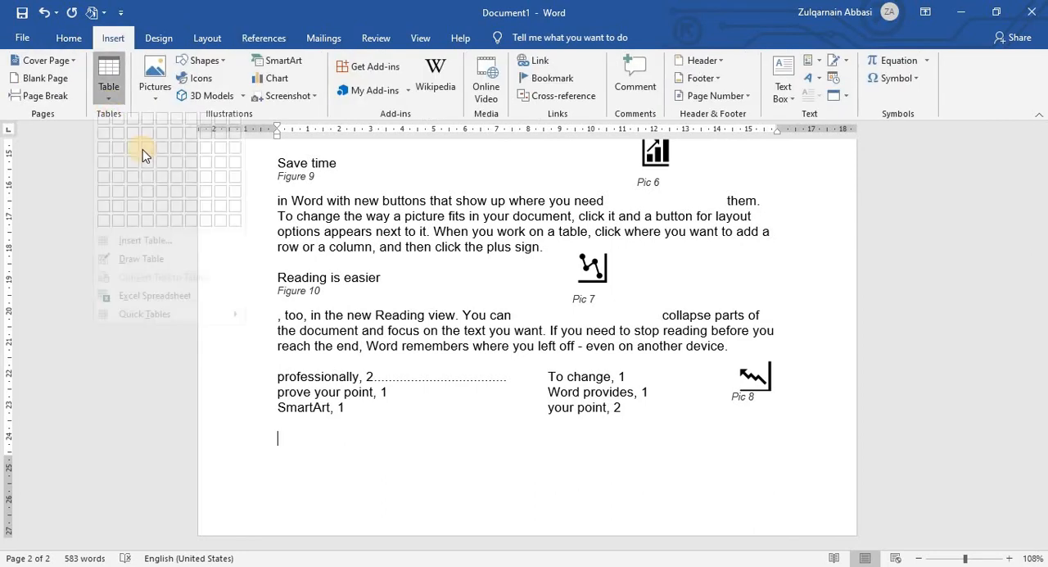
click(181, 166)
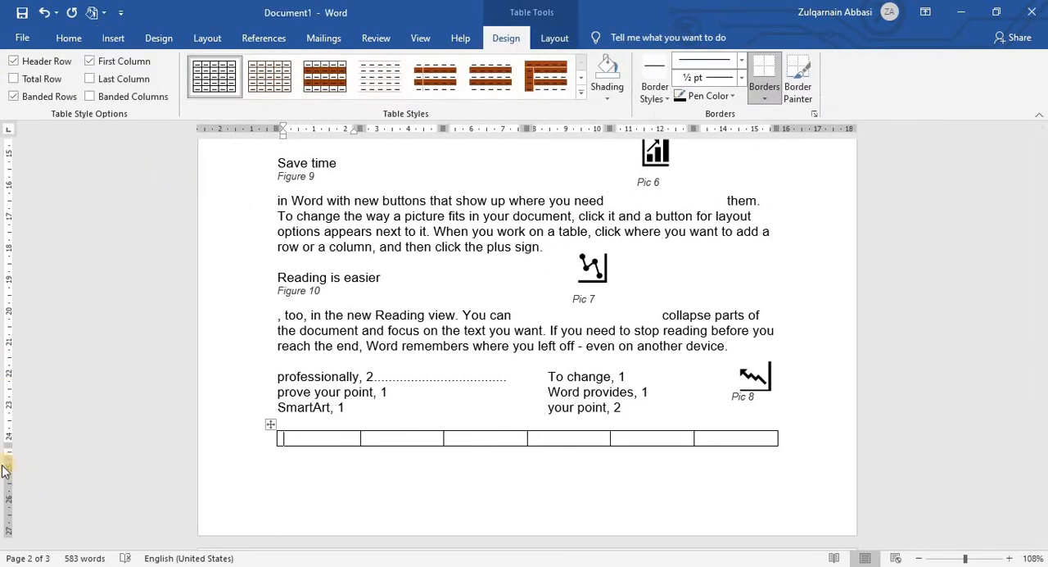
Step: Move the table split across the page break down so that all its rows sit on page 3
drag(4, 460, 11, 520)
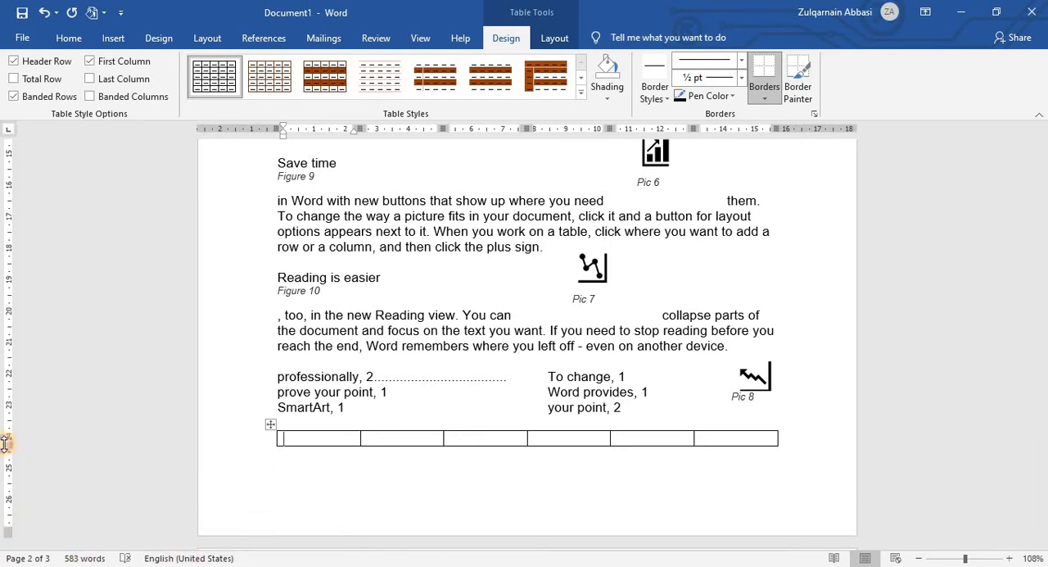
scroll(398, 506, down, 5)
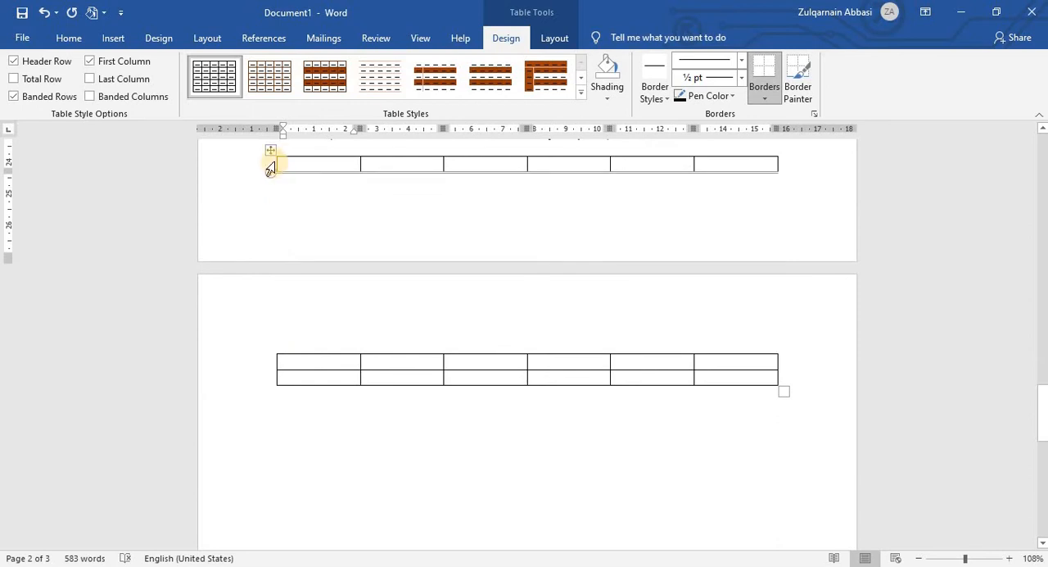
drag(271, 151, 271, 172)
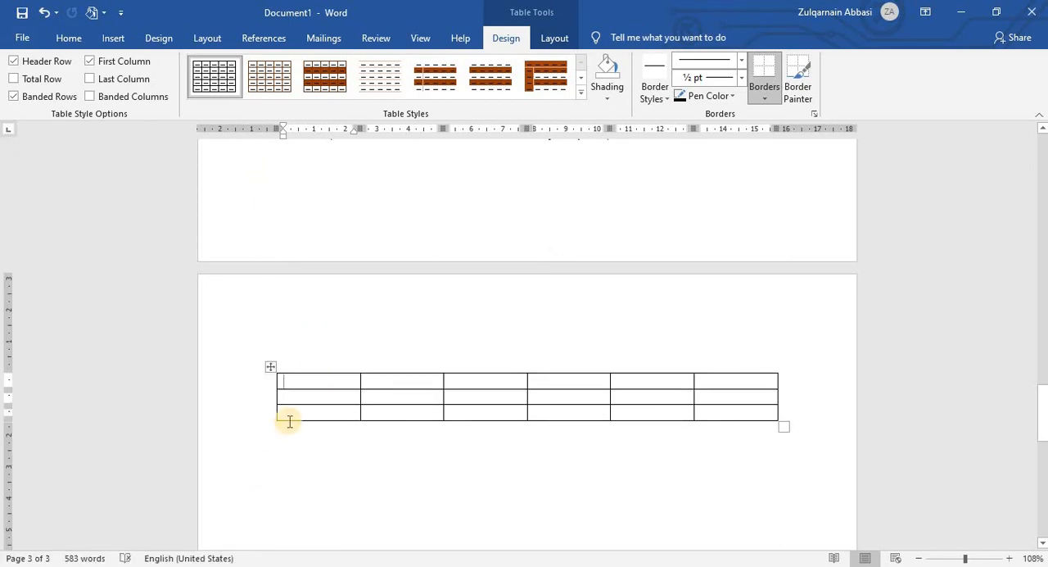
scroll(289, 422, up, 4)
scroll(313, 446, down, 4)
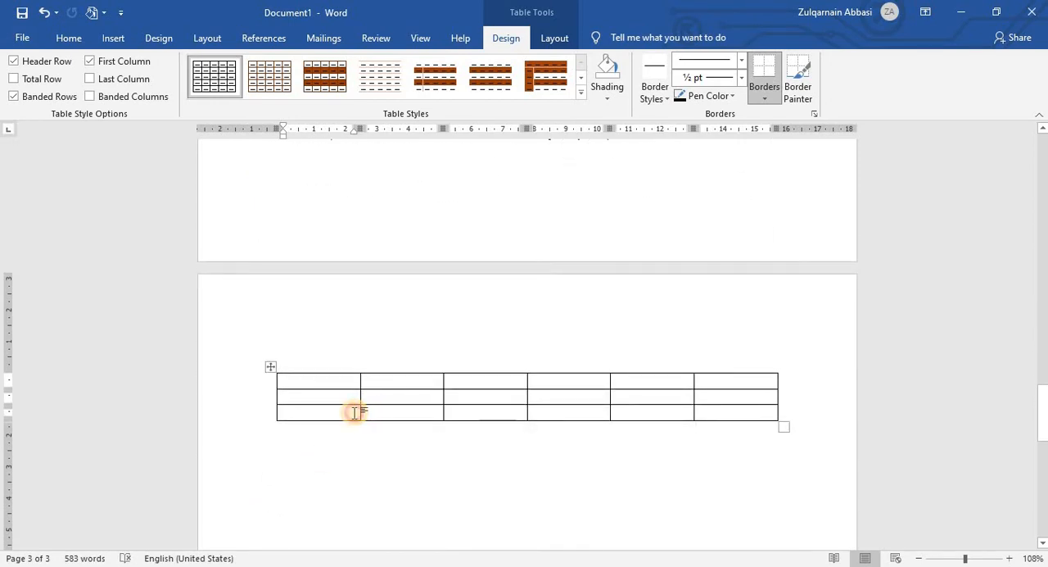
Step: Add four rows below the last row of the table on page 3
right_click(440, 372)
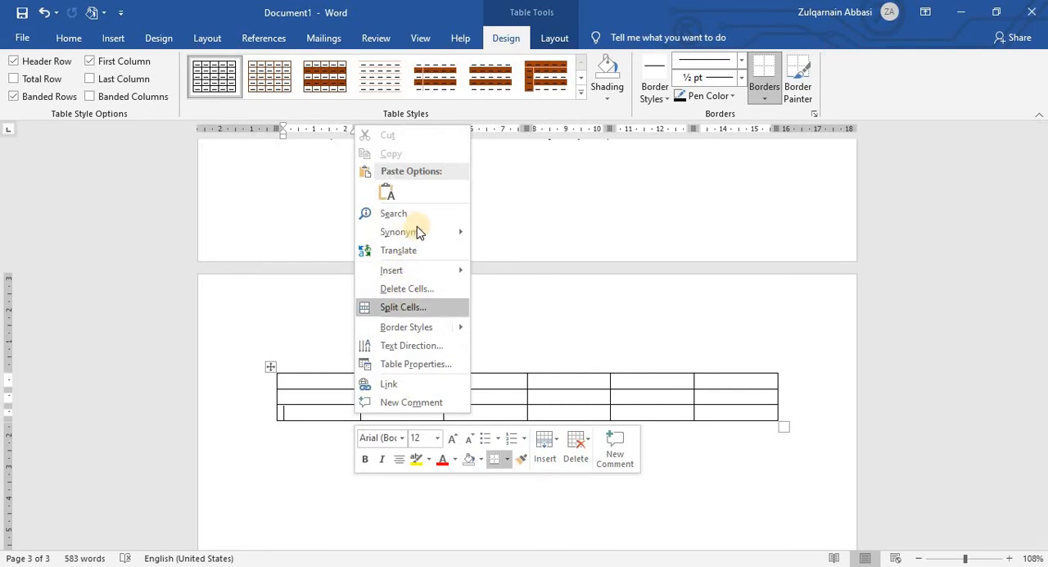
click(417, 273)
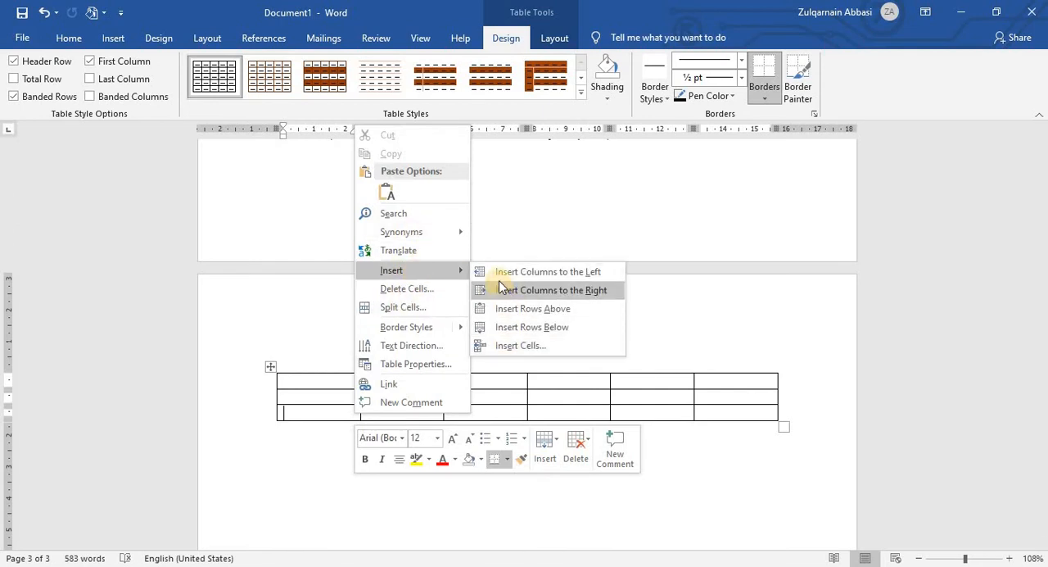
click(511, 327)
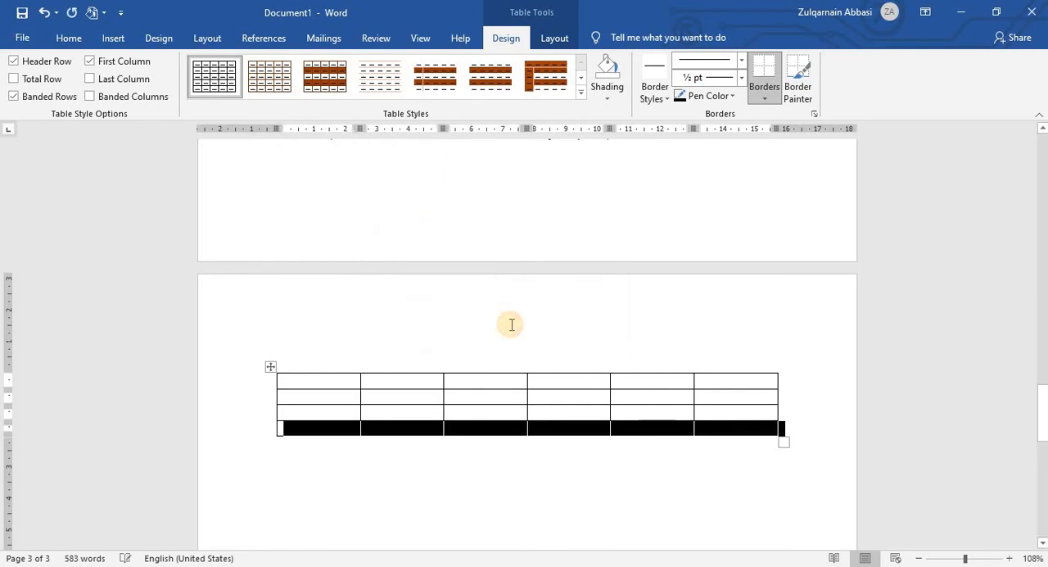
key(F4)
key(F4)
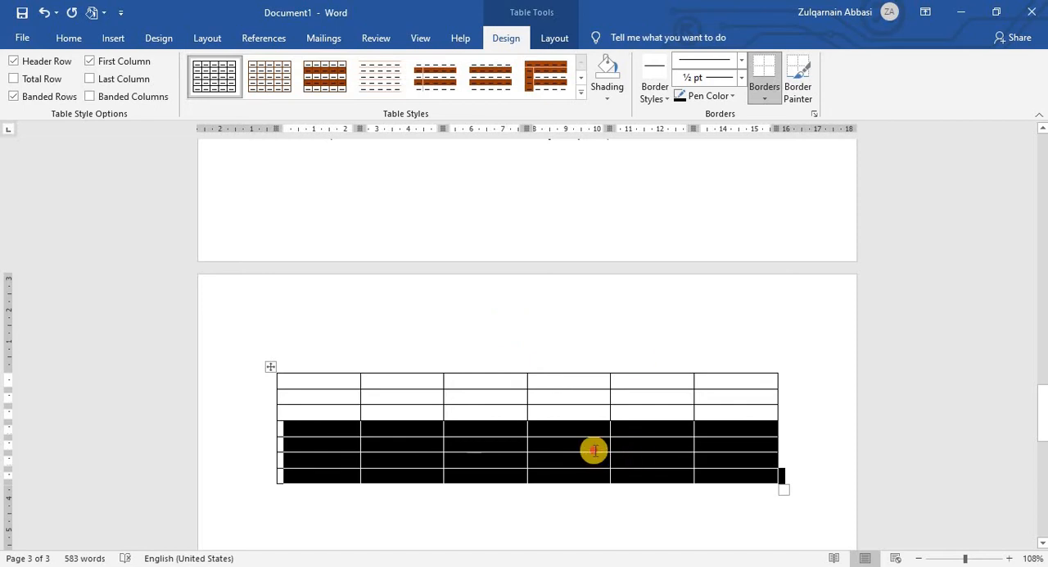
click(583, 449)
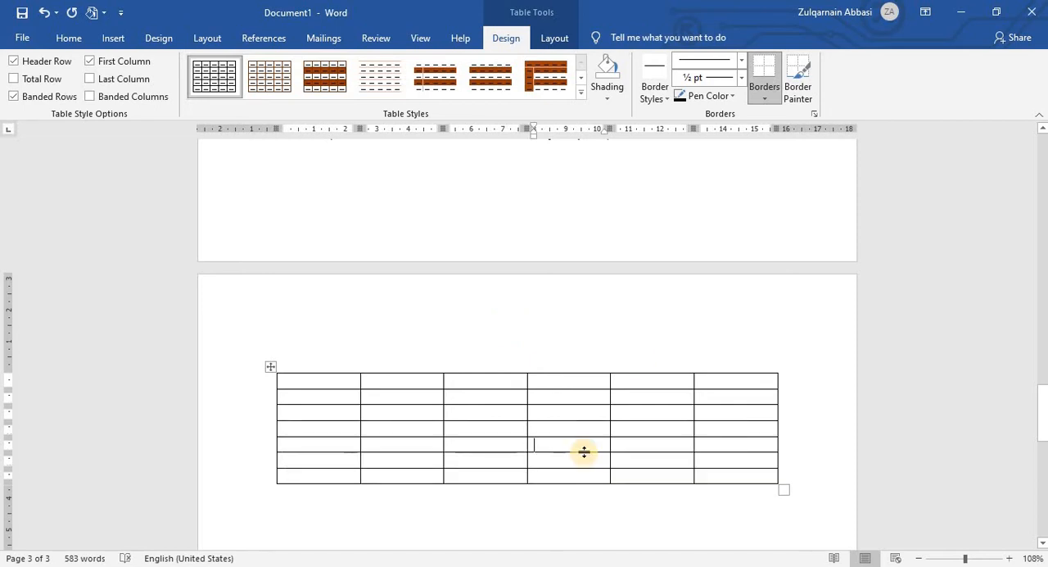
Step: Insert a caption with the Table label on the line directly below the six-column table
click(303, 384)
click(316, 492)
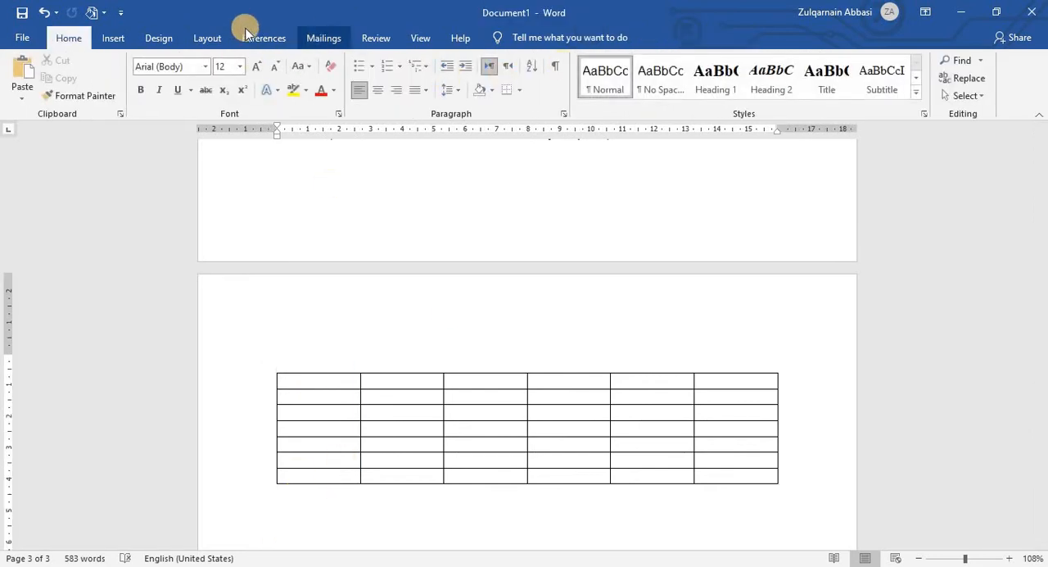
click(264, 38)
click(491, 77)
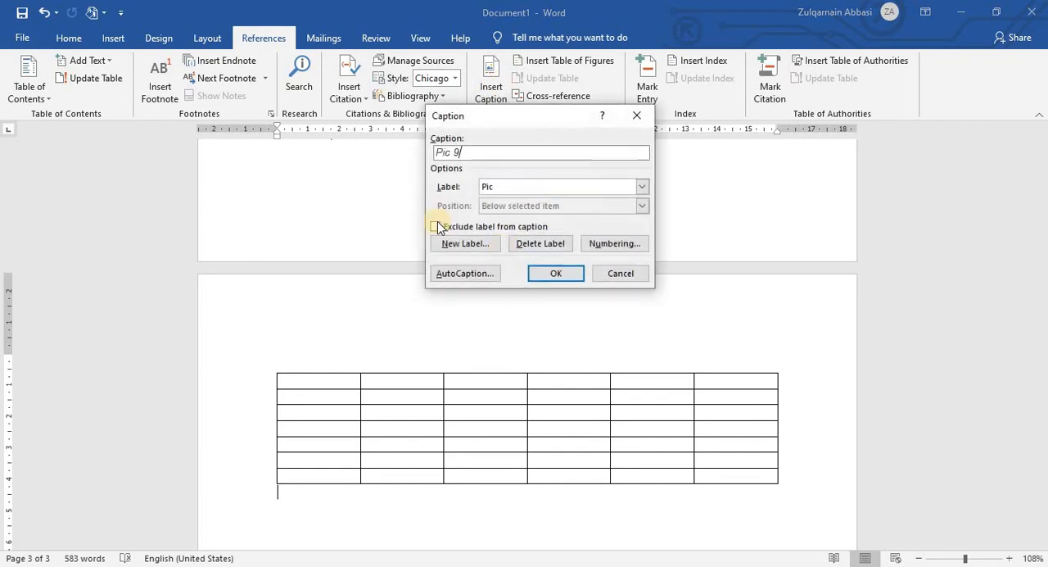
click(643, 187)
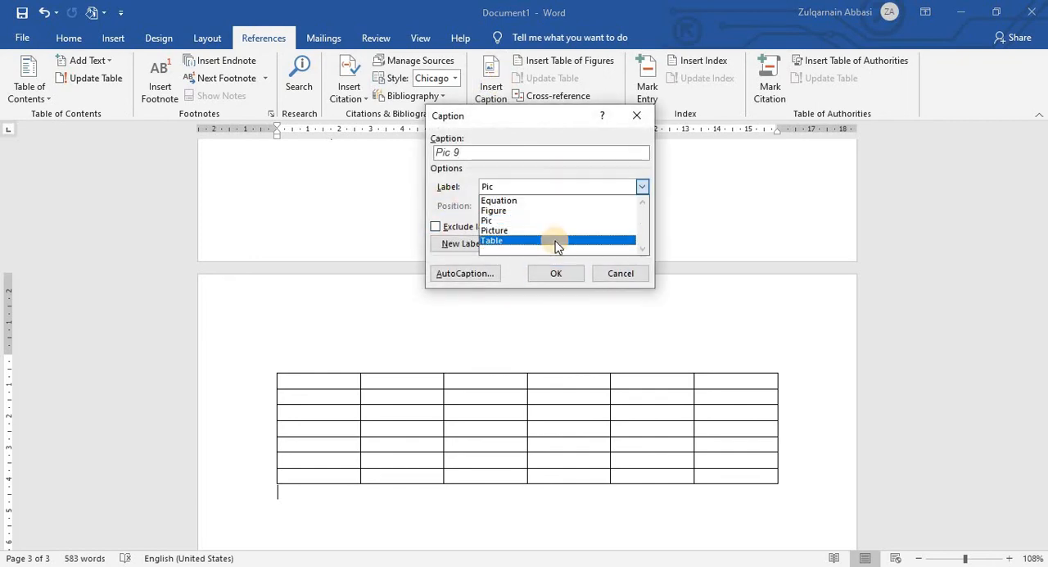
click(504, 240)
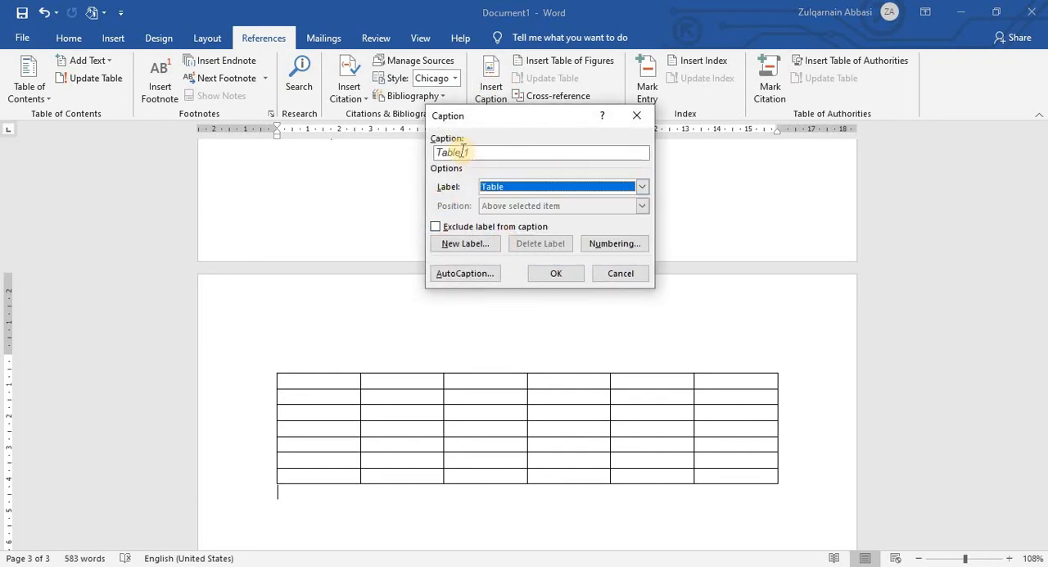
click(577, 273)
Step: Insert a second table with ten columns and three rows below the first table's caption
scroll(484, 440, down, 3)
click(294, 414)
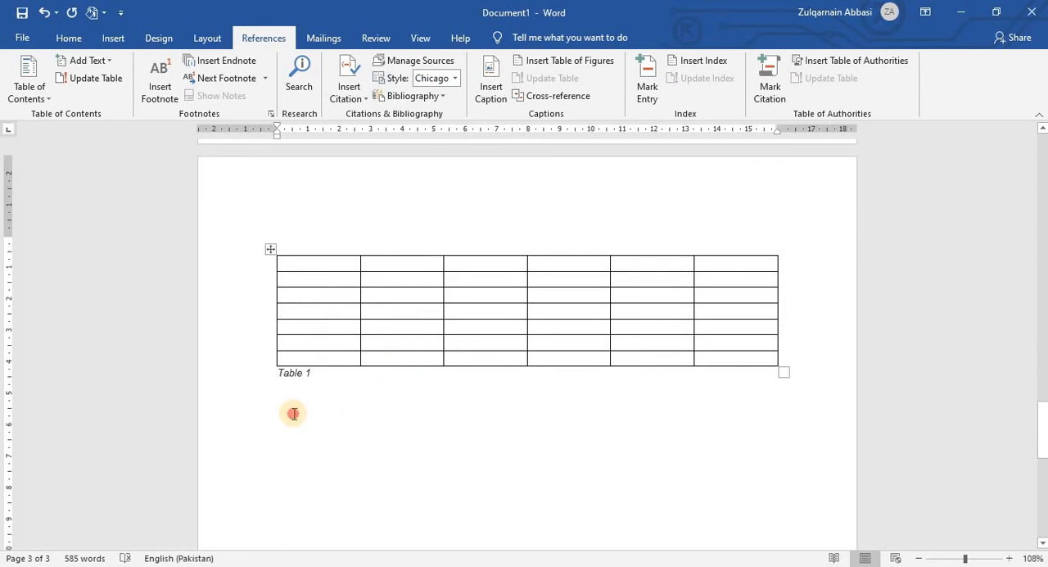
click(113, 38)
click(109, 82)
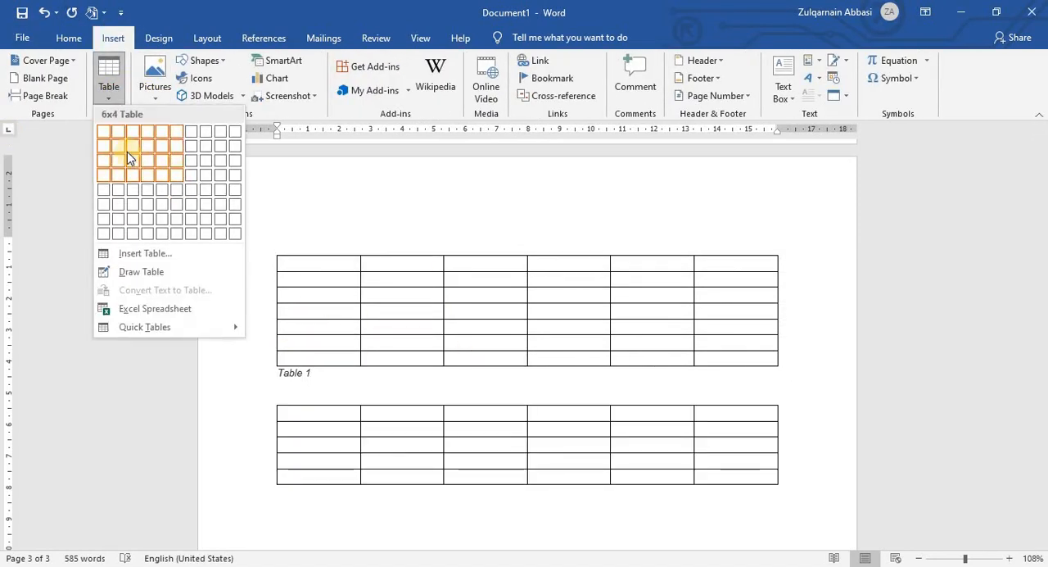
click(235, 160)
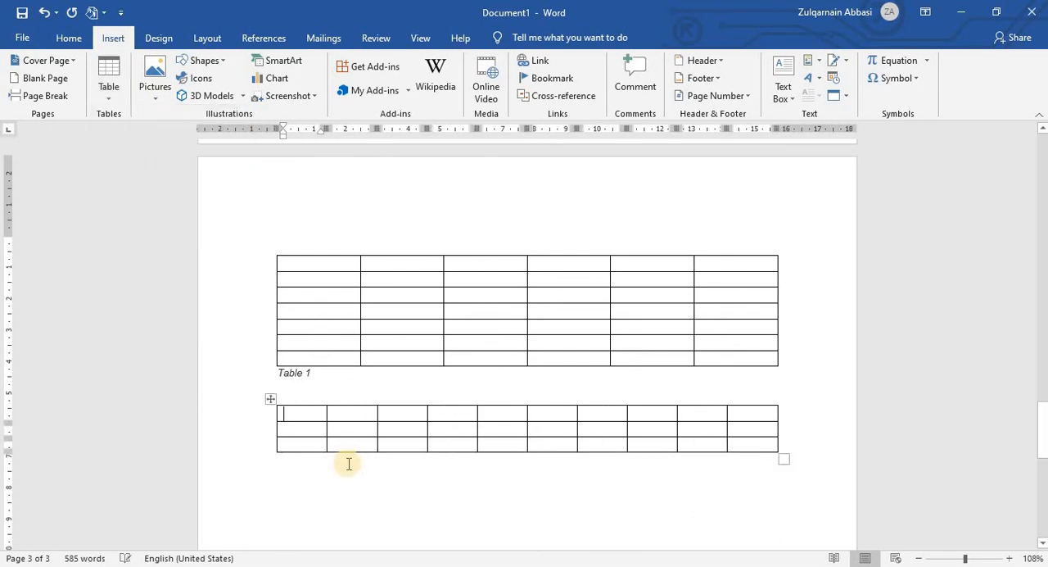
Step: Insert a Table caption directly below the ten-column table and place the cursor on a new line beneath it
click(303, 464)
click(264, 35)
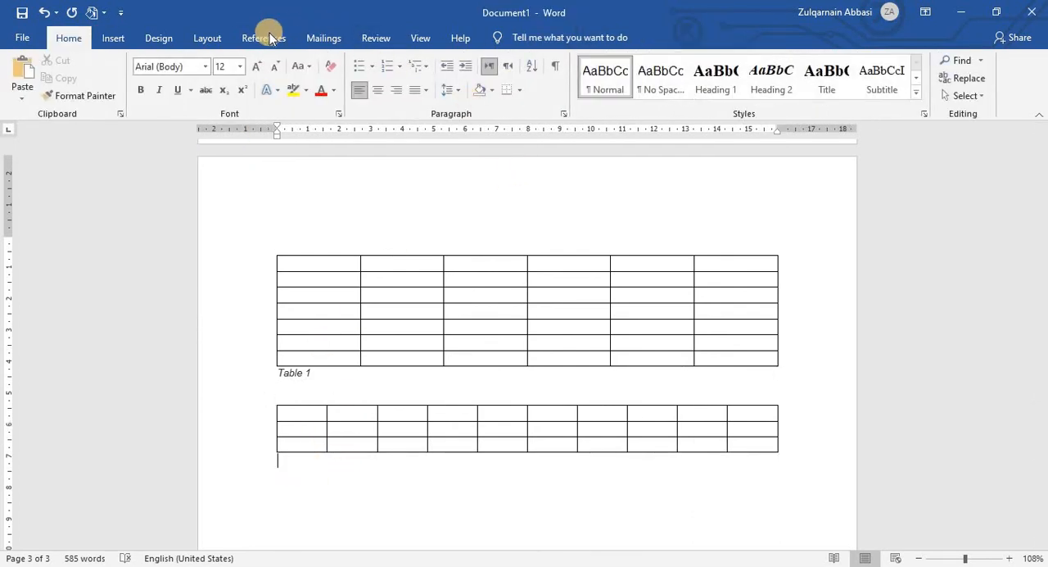
click(496, 96)
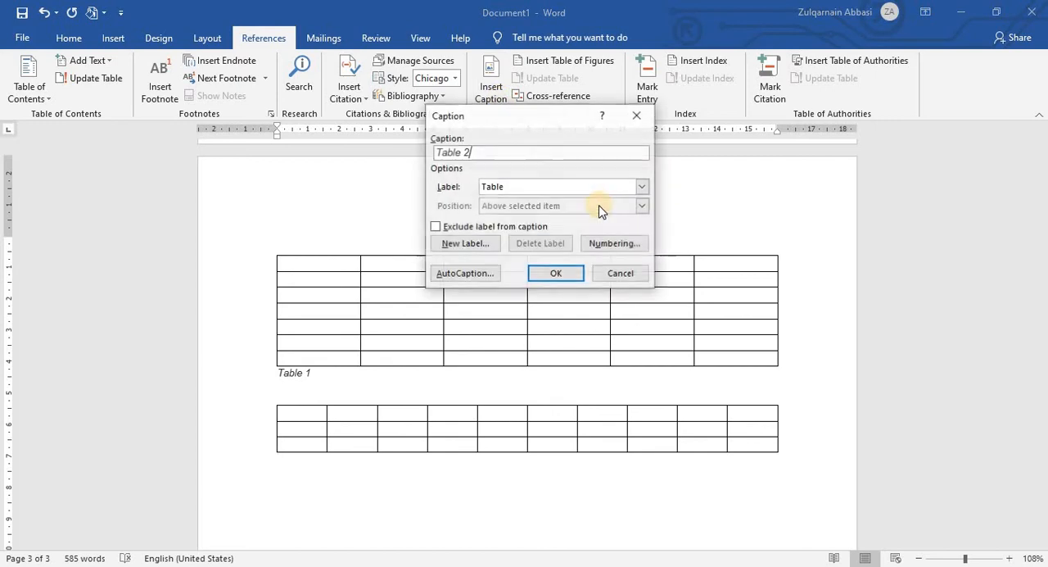
click(555, 274)
scroll(328, 368, down, 3)
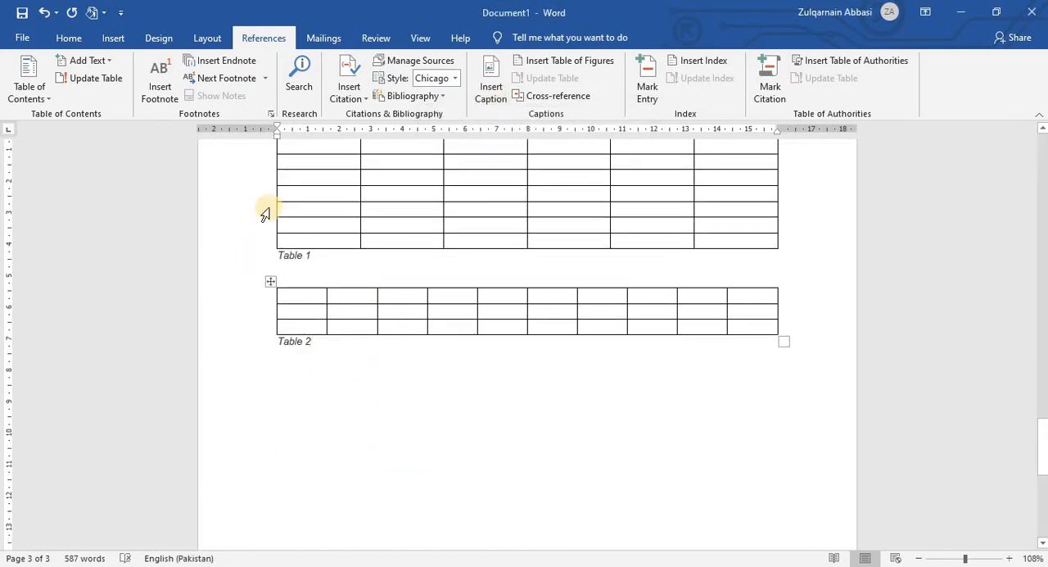
click(336, 336)
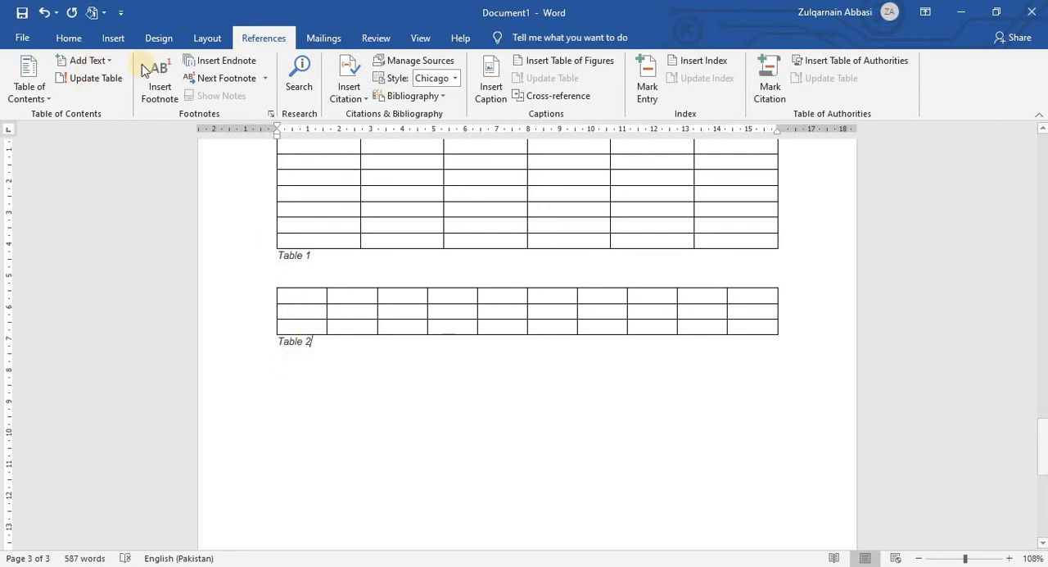
click(292, 391)
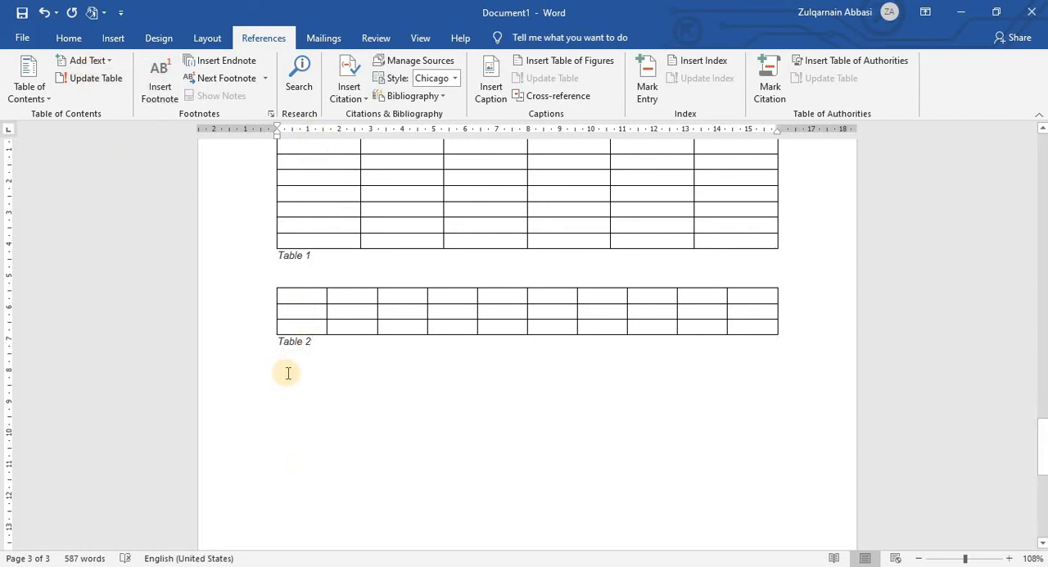
Step: Insert a third table with seven columns and four rows below the ten-column table's caption
click(281, 365)
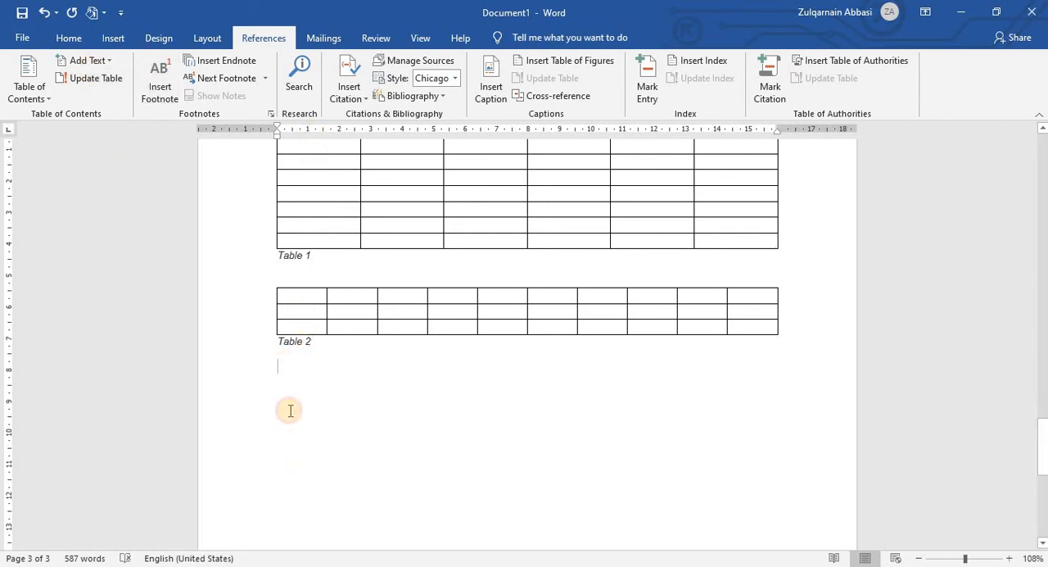
click(78, 38)
click(112, 41)
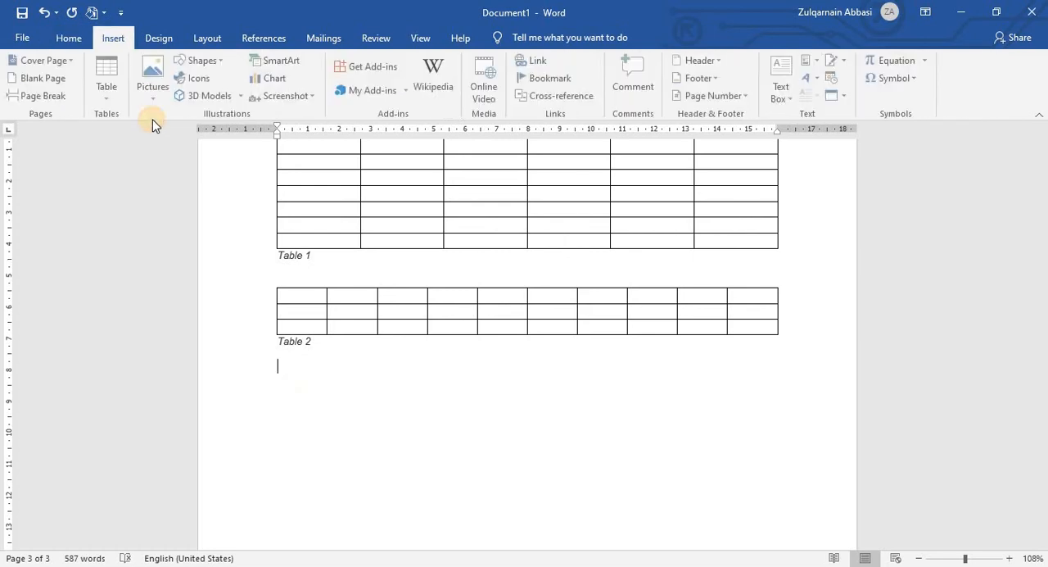
click(108, 78)
click(192, 176)
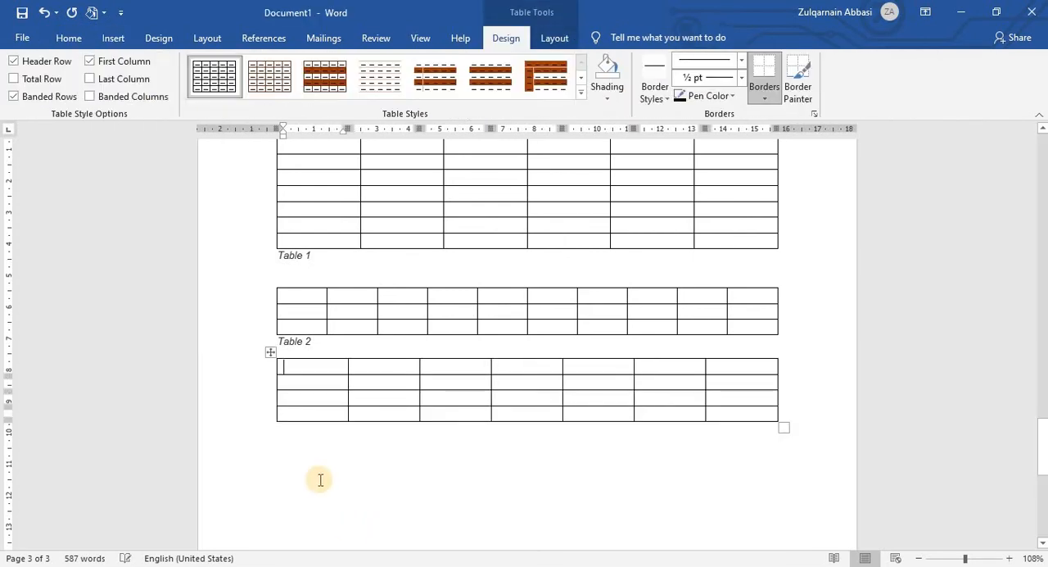
Step: Insert a caption with the Table label below the seven-column table
click(295, 471)
key(Up)
key(Up)
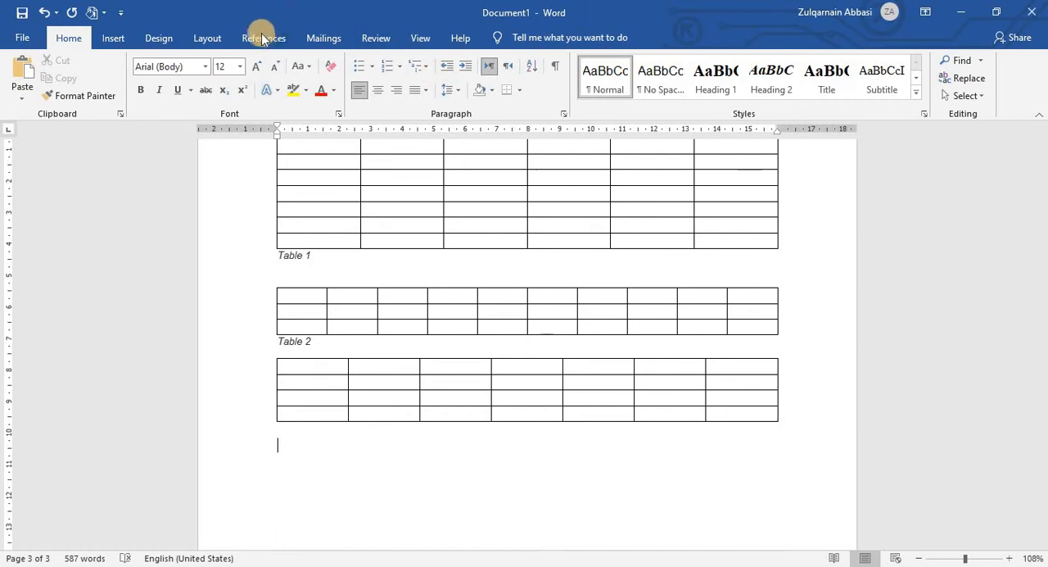
click(264, 38)
click(491, 82)
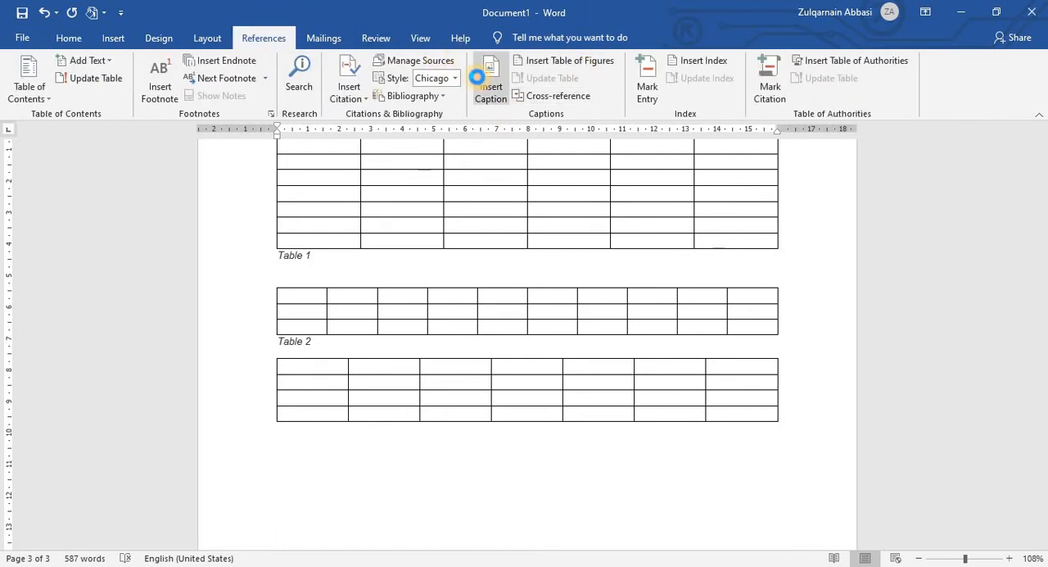
click(558, 271)
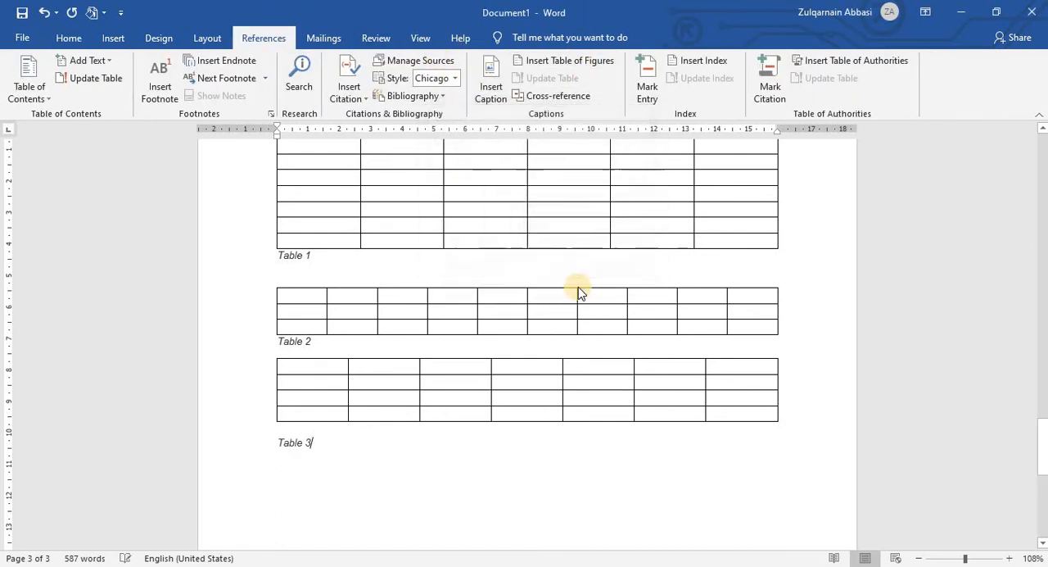
Step: Start a cross-reference at the end of the seven-column table's caption, with Pic as the reference type
scroll(511, 311, up, 3)
scroll(458, 270, down, 4)
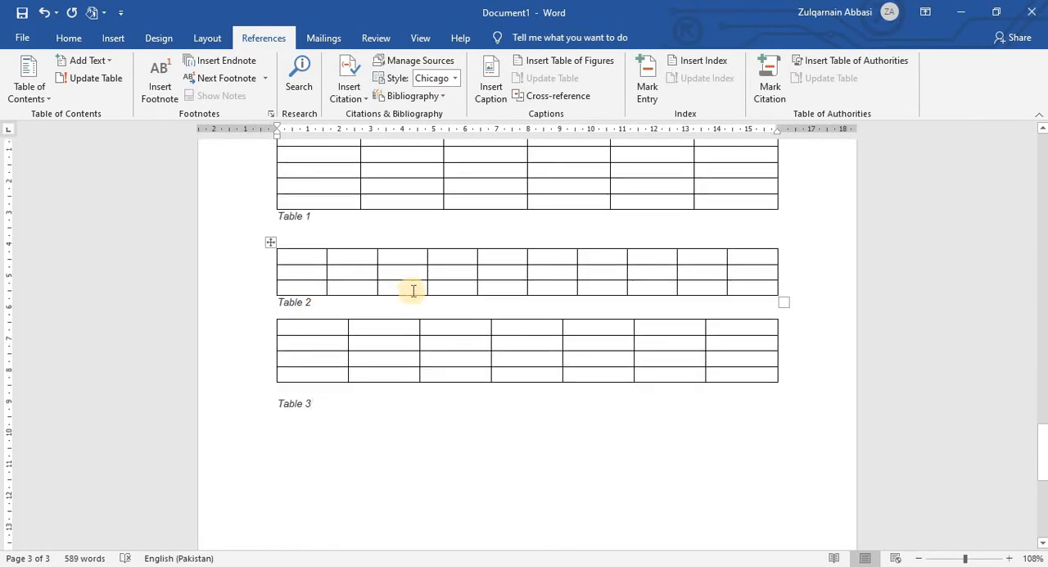
scroll(411, 288, up, 7)
scroll(413, 287, up, 6)
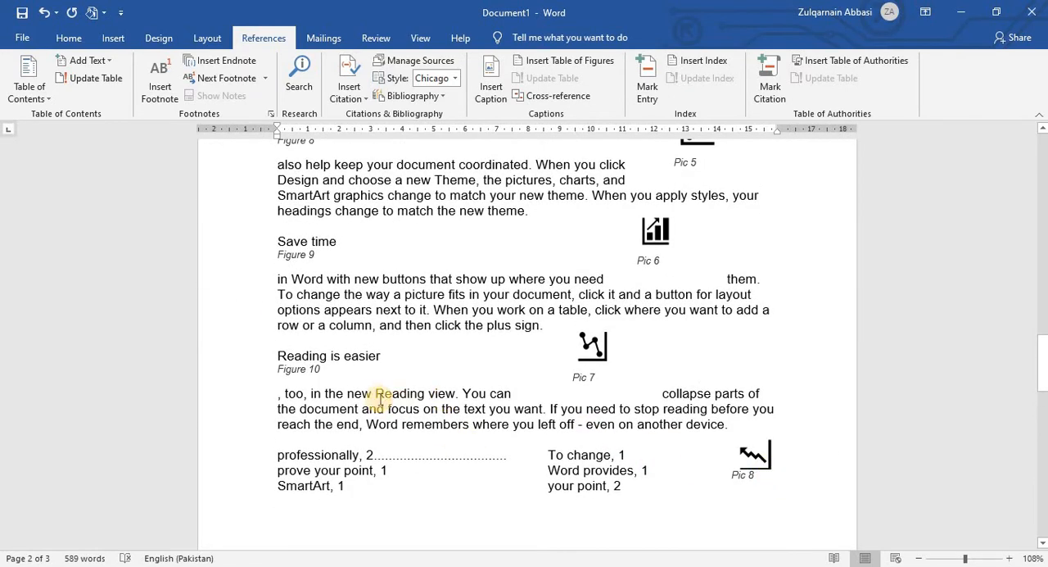
scroll(370, 388, up, 1)
scroll(371, 388, up, 12)
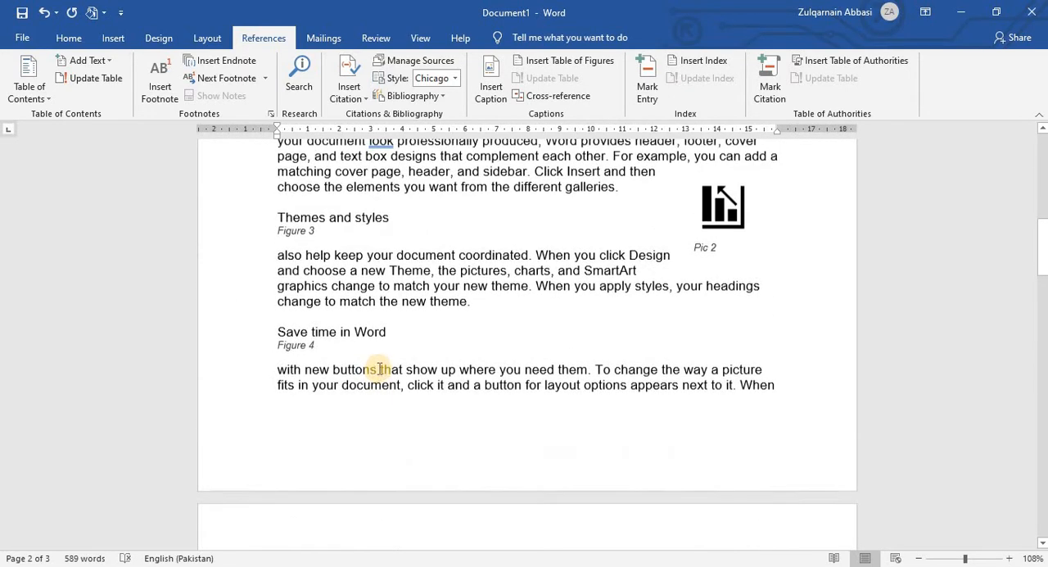
scroll(380, 367, up, 6)
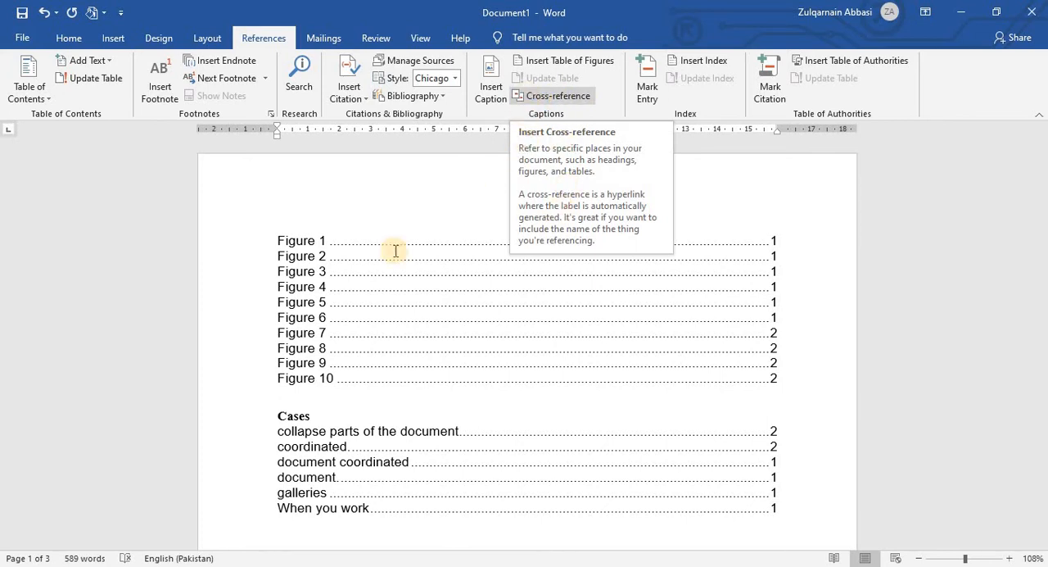
click(553, 96)
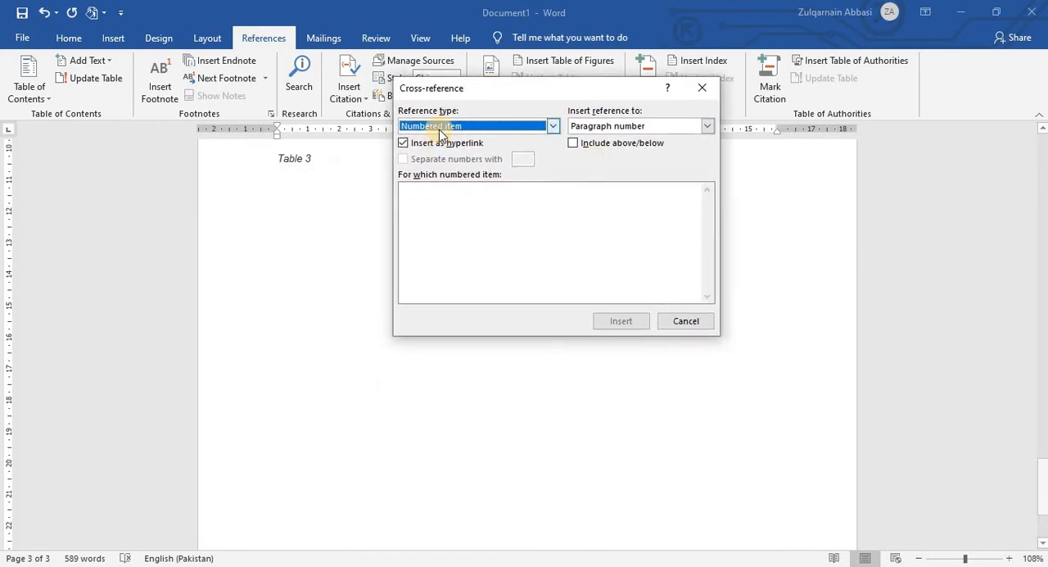
click(555, 127)
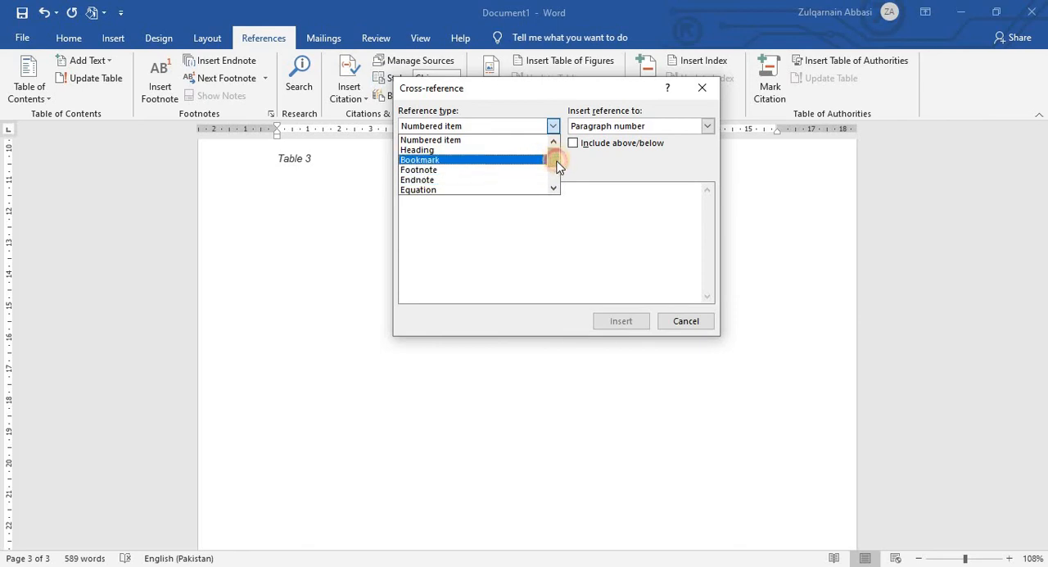
drag(557, 161, 557, 170)
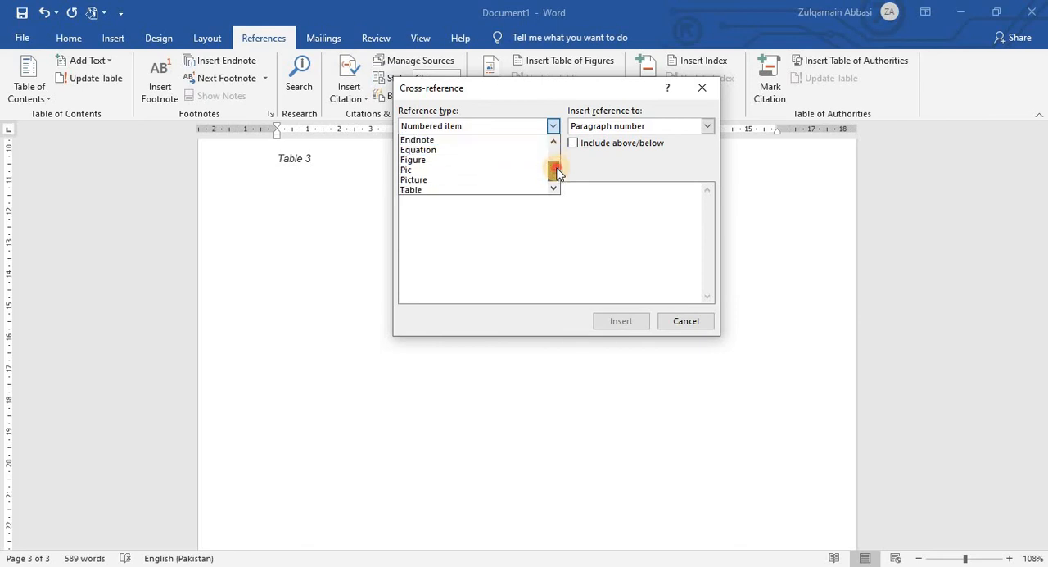
click(437, 171)
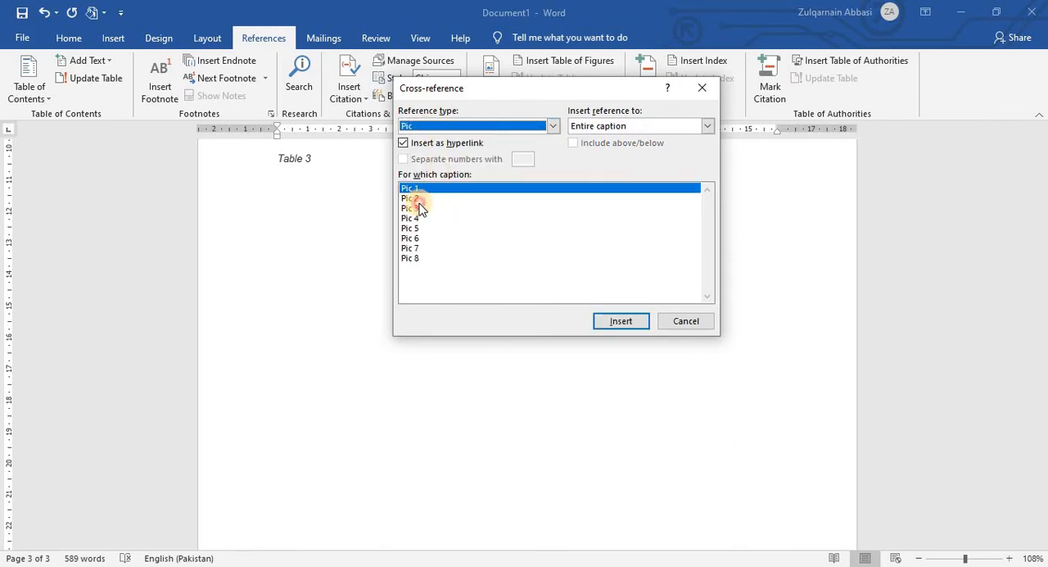
Step: Insert a hyperlinked cross-reference to the entire Pic 1 caption and close the cross-reference dialog
click(419, 204)
click(423, 219)
click(426, 238)
click(426, 257)
click(426, 246)
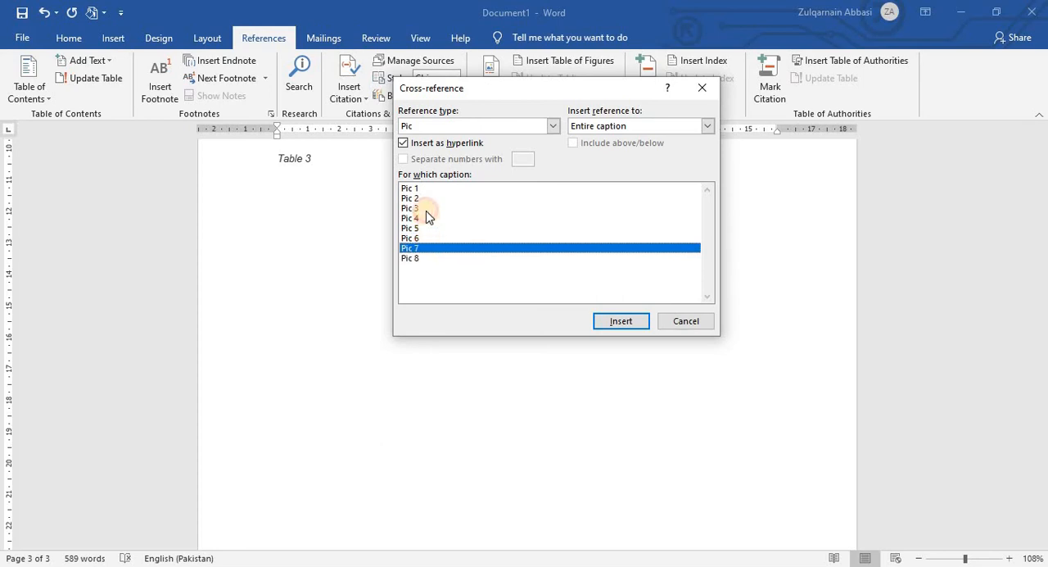
click(422, 189)
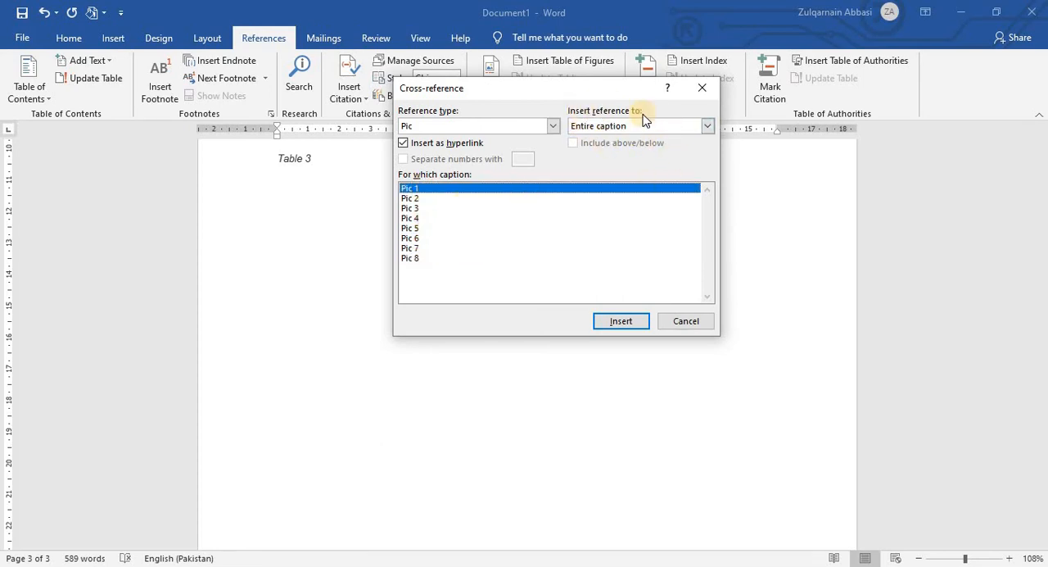
click(709, 126)
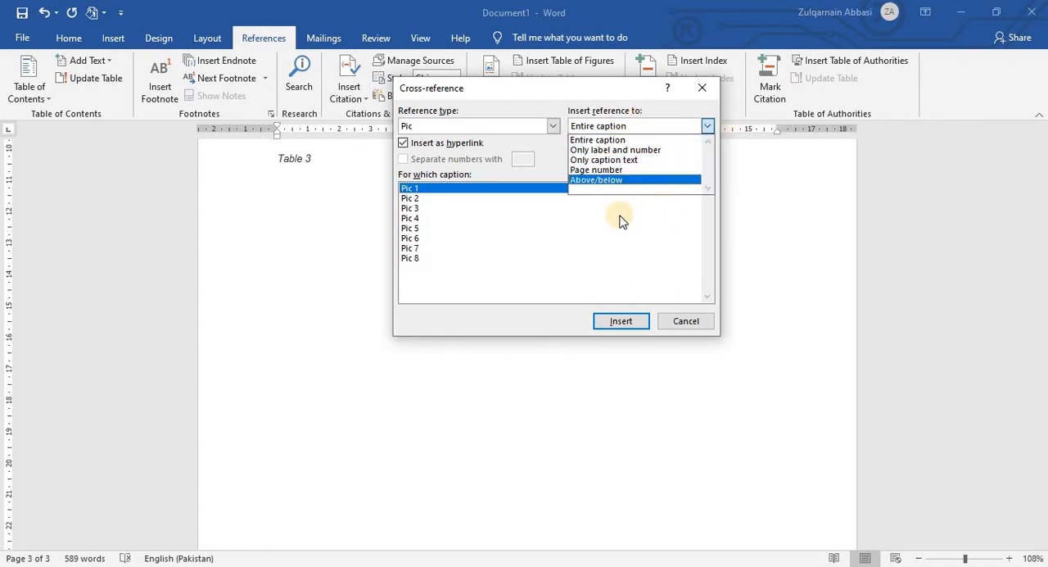
click(622, 140)
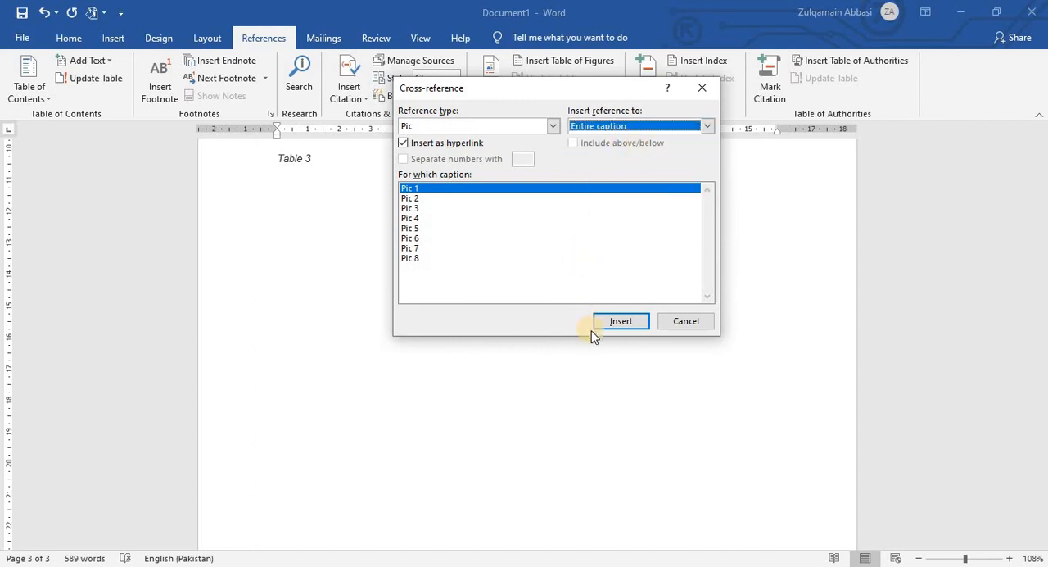
click(619, 321)
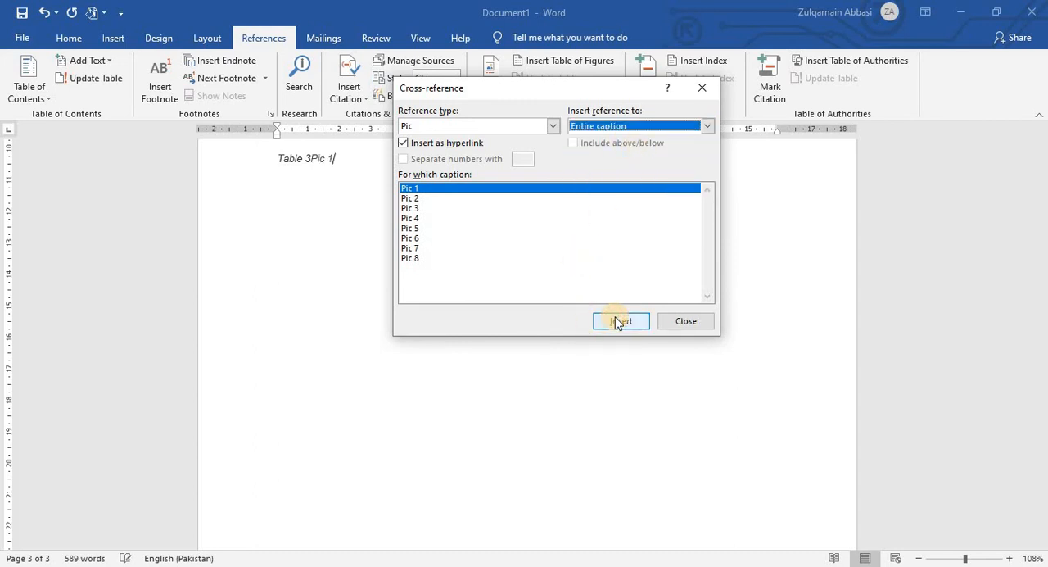
click(686, 321)
scroll(507, 339, up, 5)
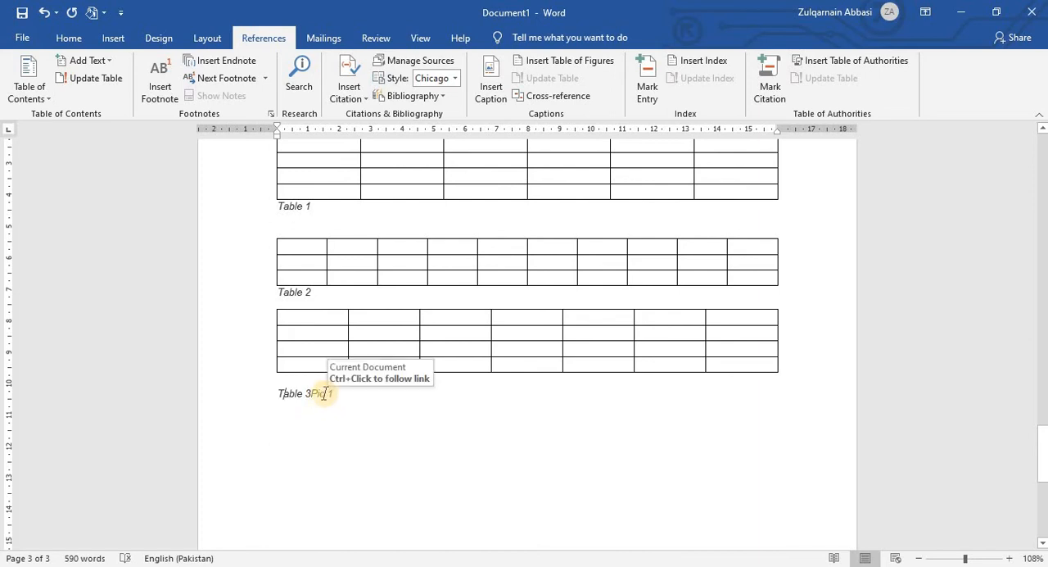
key(ctrl+Return)
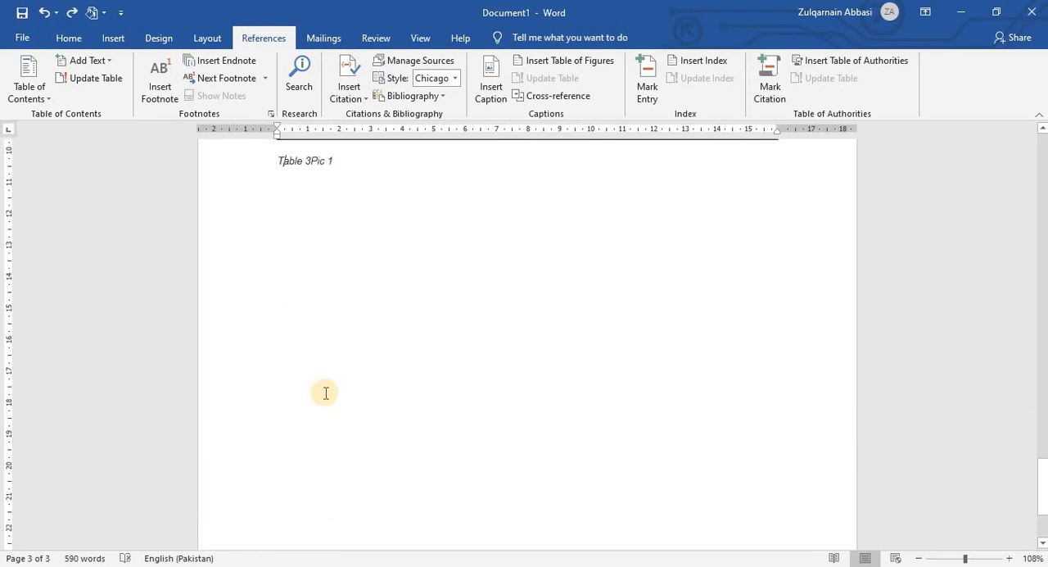
key(ctrl+z)
Step: Follow the Pic 1 cross-reference link beside the Table 3 caption and view the captioned icon it leads to
scroll(317, 270, up, 3)
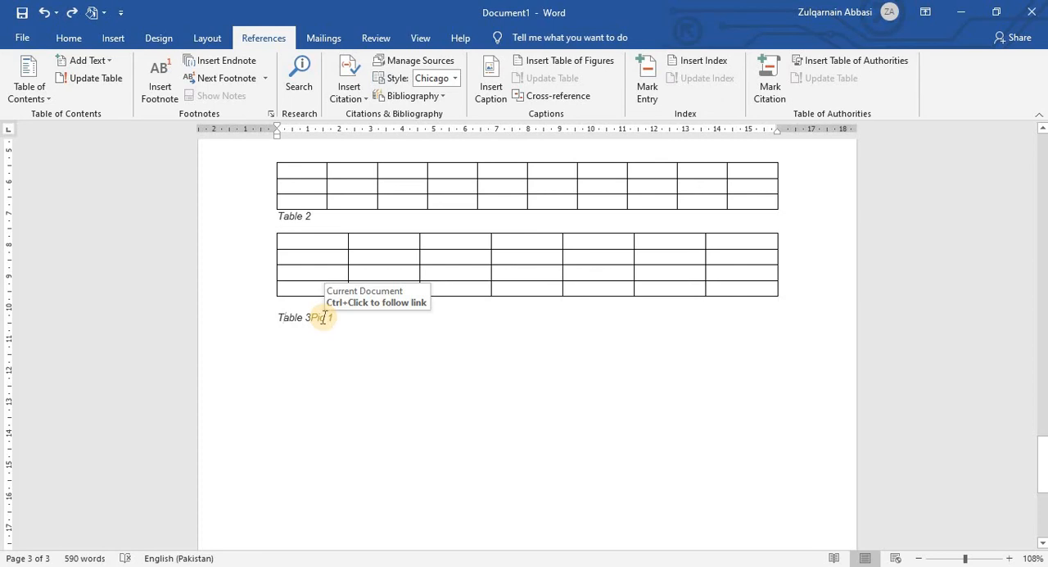
ctrl+click(324, 318)
ctrl+click(325, 317)
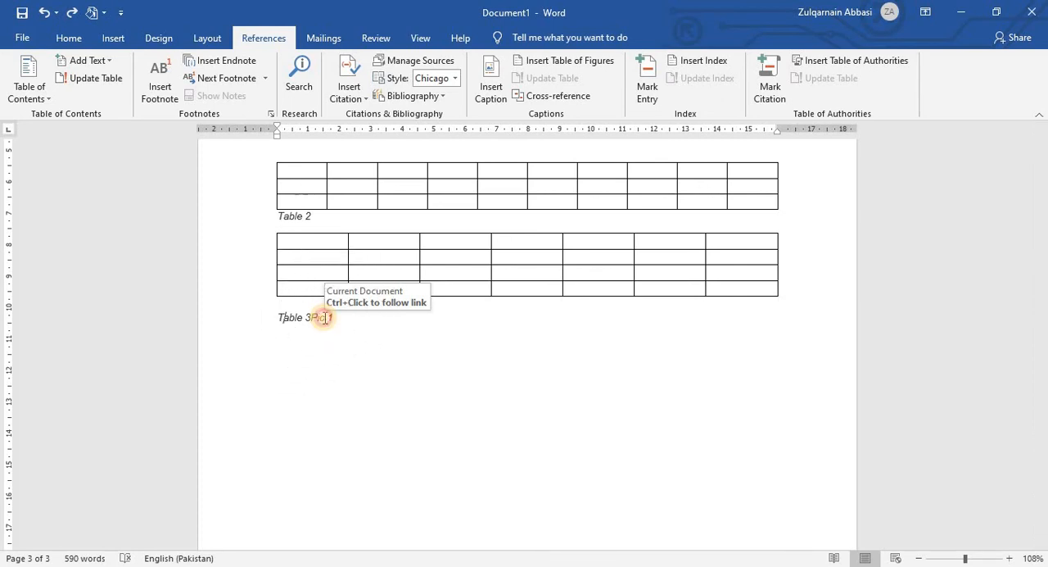
ctrl+click(326, 318)
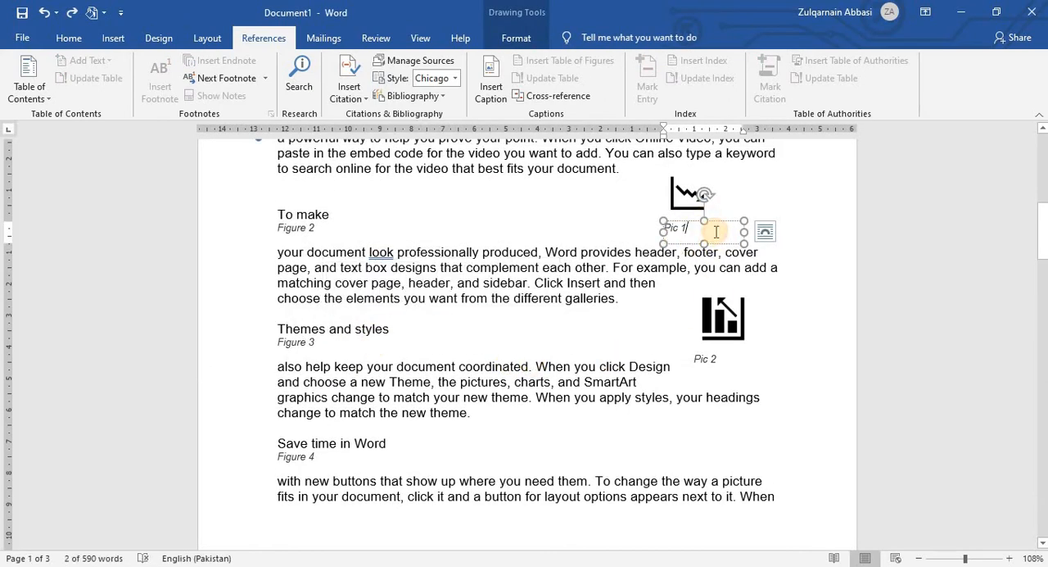
click(714, 233)
scroll(712, 236, up, 2)
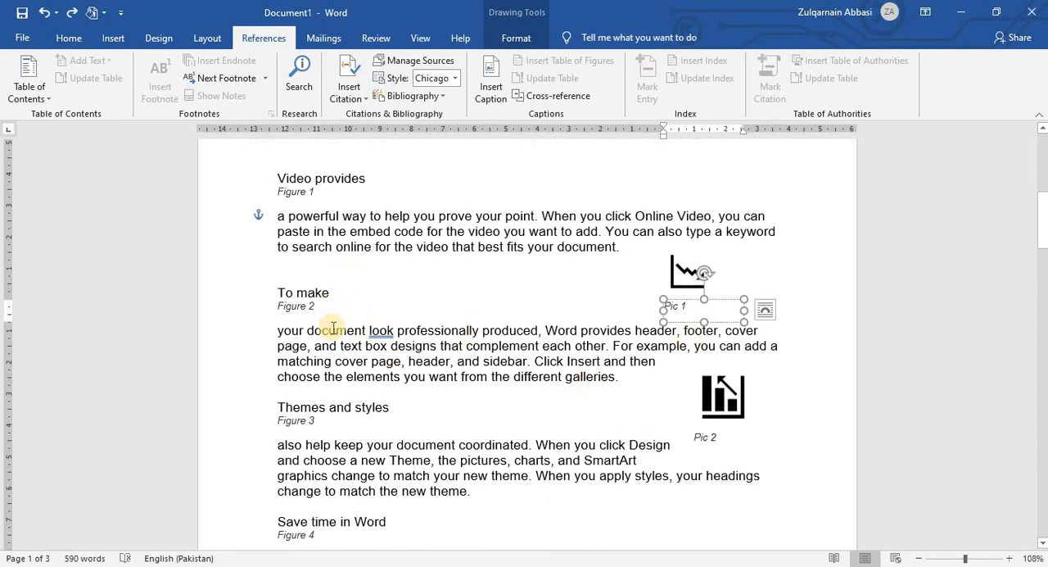
scroll(395, 303, up, 2)
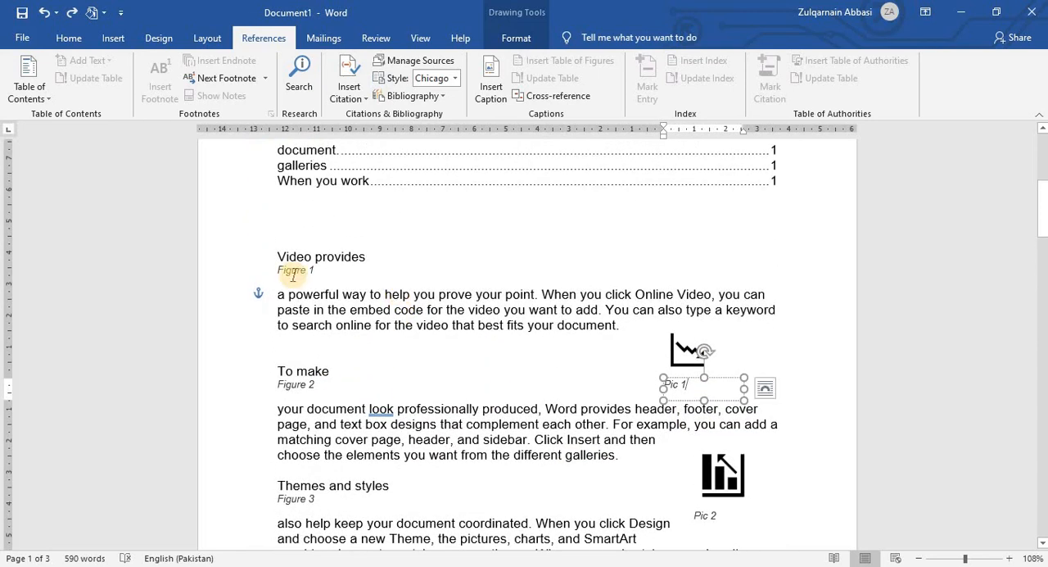
Step: Start a cross-reference after "prove" in the first paragraph under Video provides, with Table as the reference type
click(476, 296)
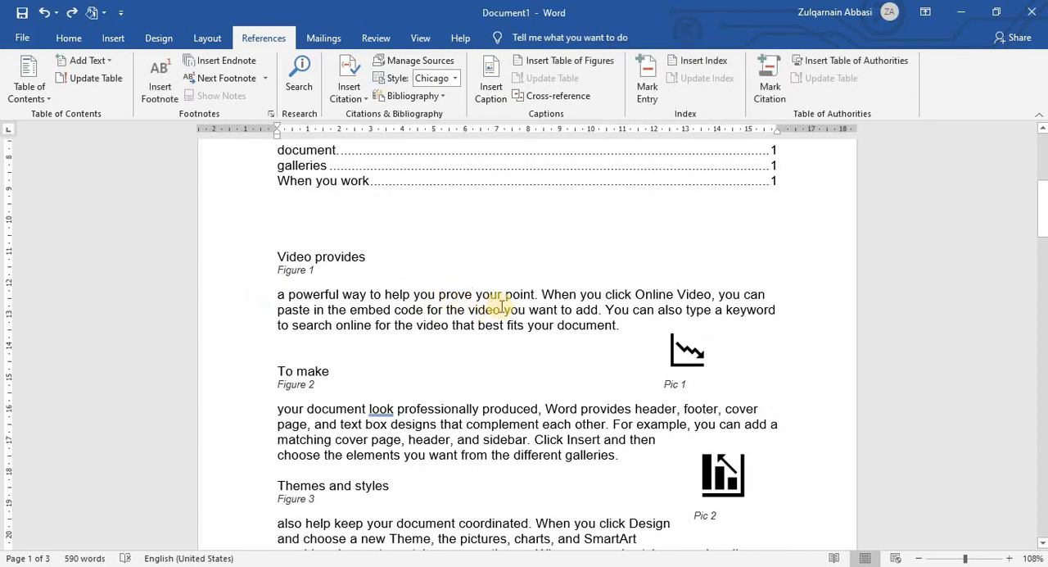
scroll(500, 305, down, 20)
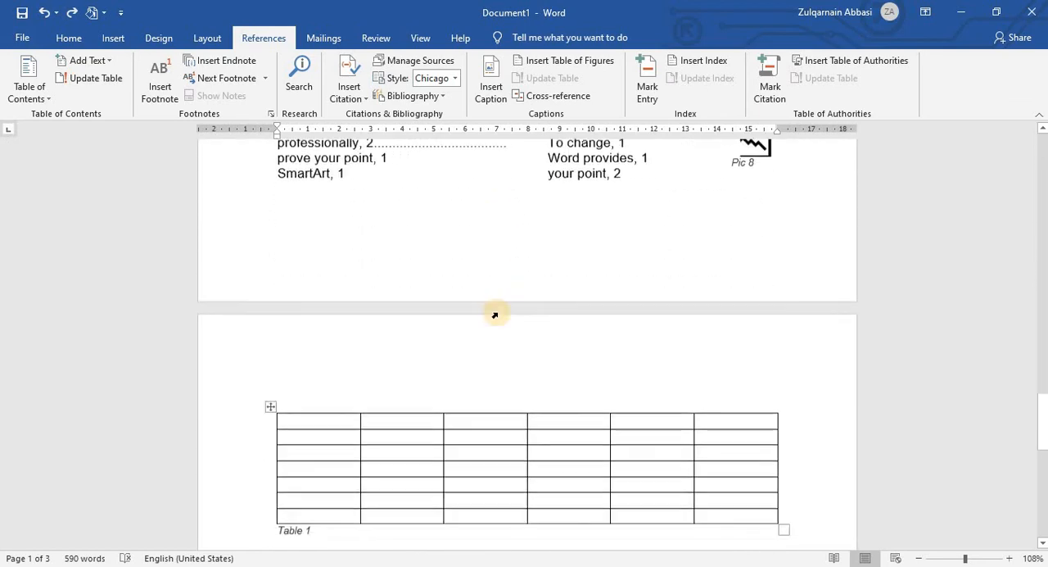
scroll(495, 314, down, 8)
scroll(349, 311, up, 1)
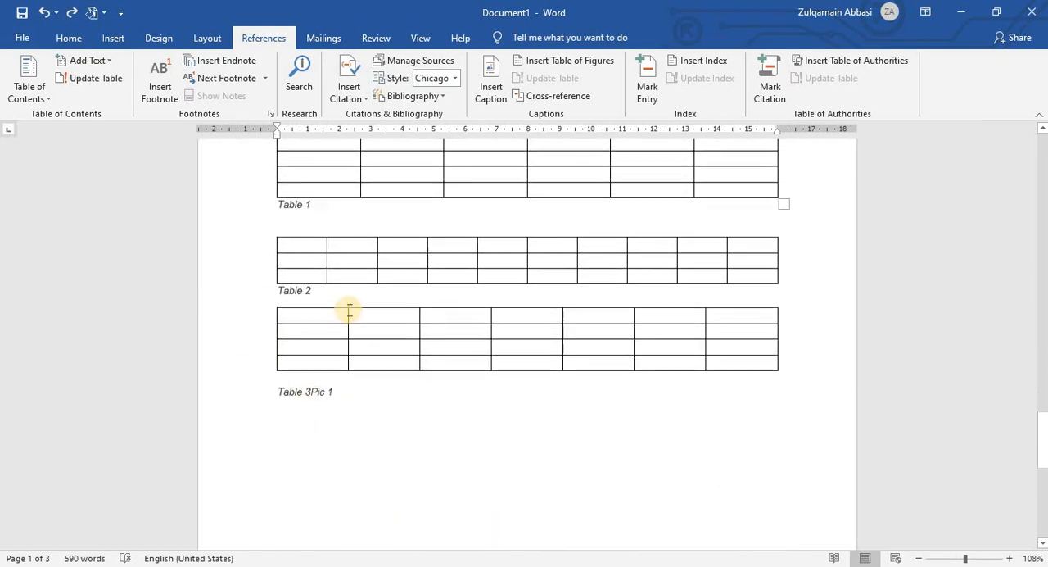
scroll(348, 311, up, 15)
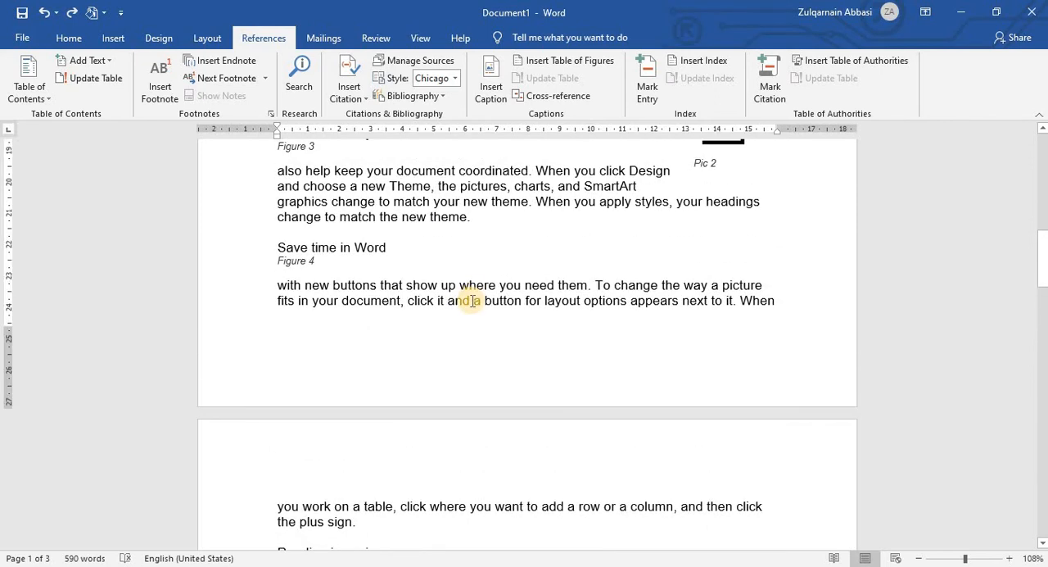
scroll(473, 301, up, 10)
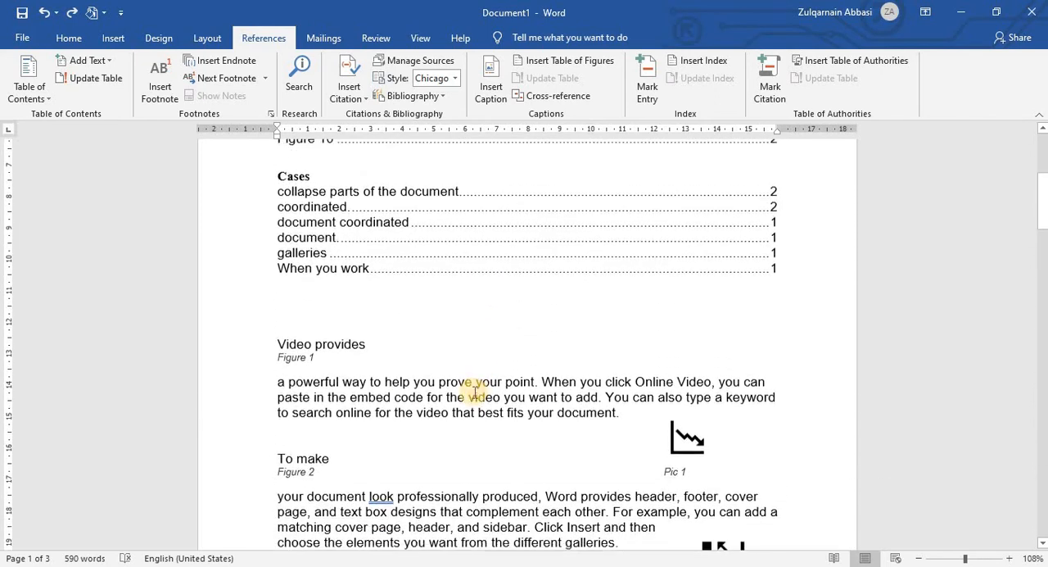
scroll(475, 392, down, 1)
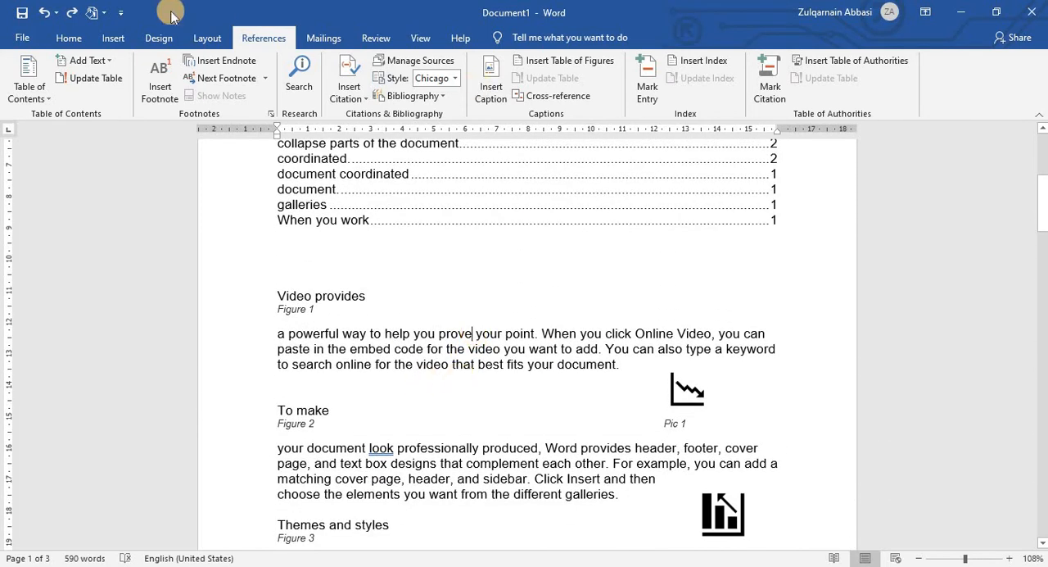
click(557, 97)
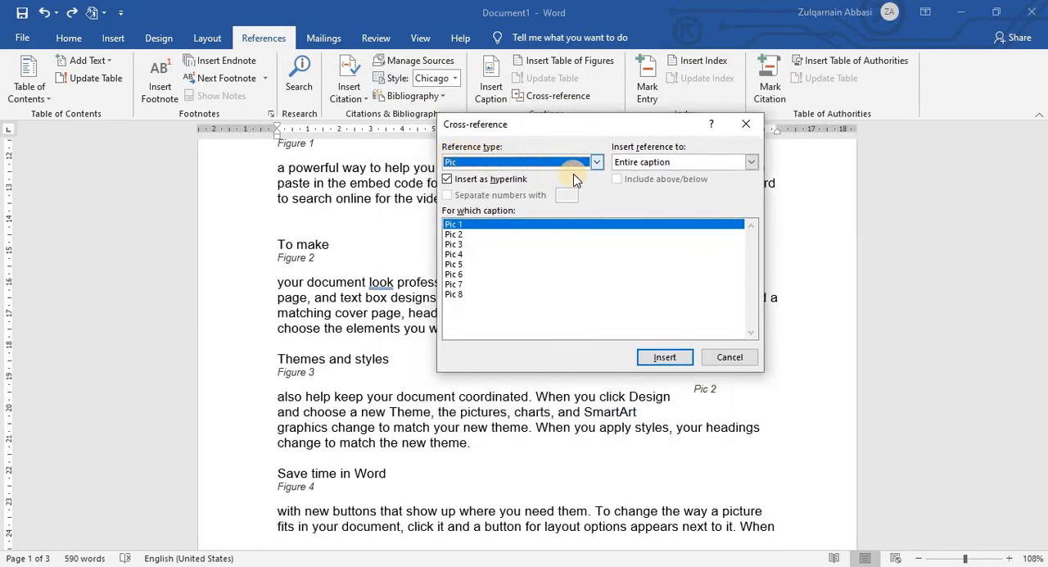
click(595, 162)
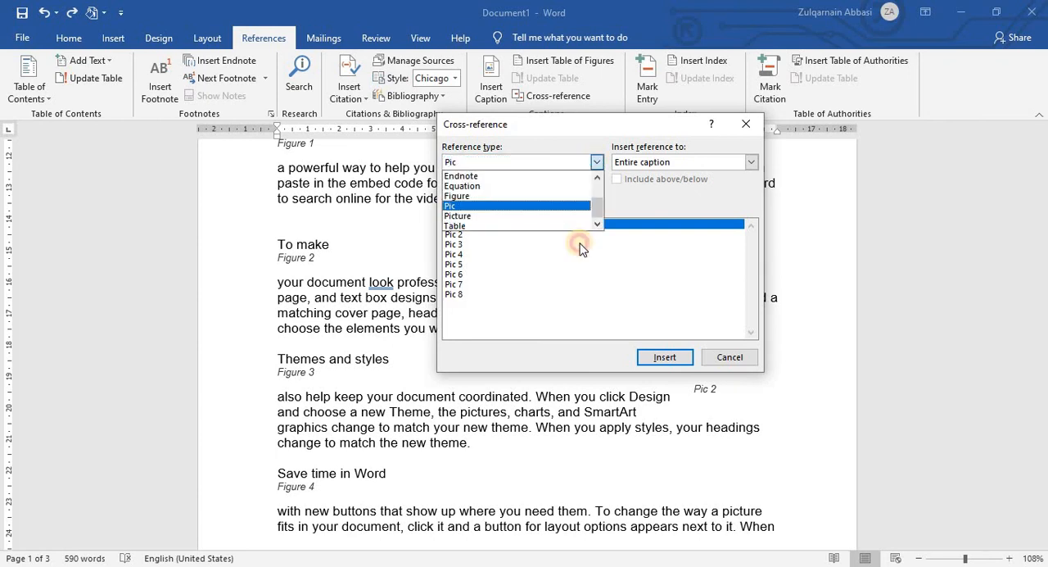
click(477, 225)
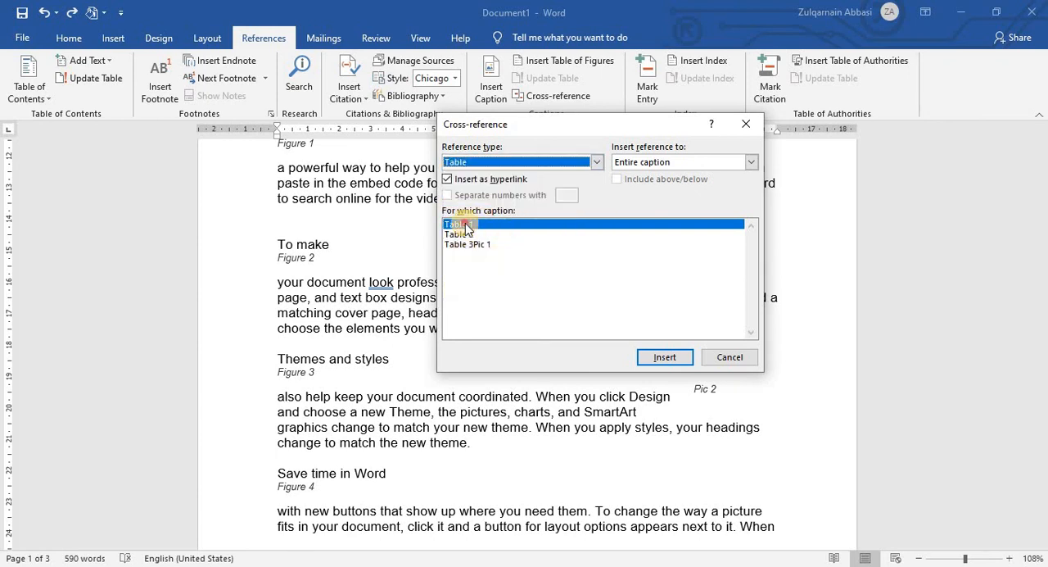
Step: Insert a hyperlinked cross-reference to the entire Table 3Pic 1 caption and close the cross-reference dialog
click(465, 228)
click(463, 244)
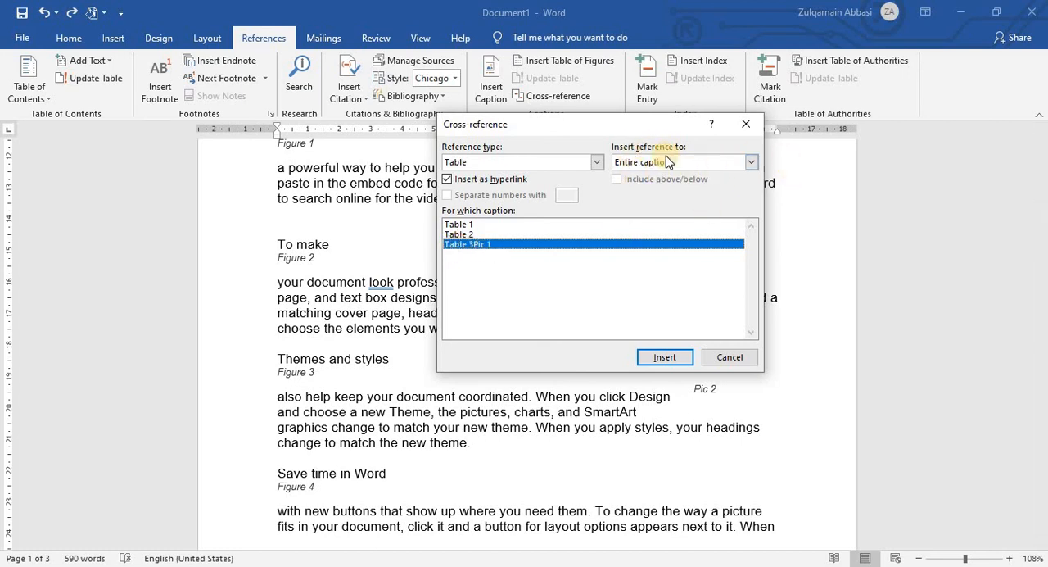
click(752, 163)
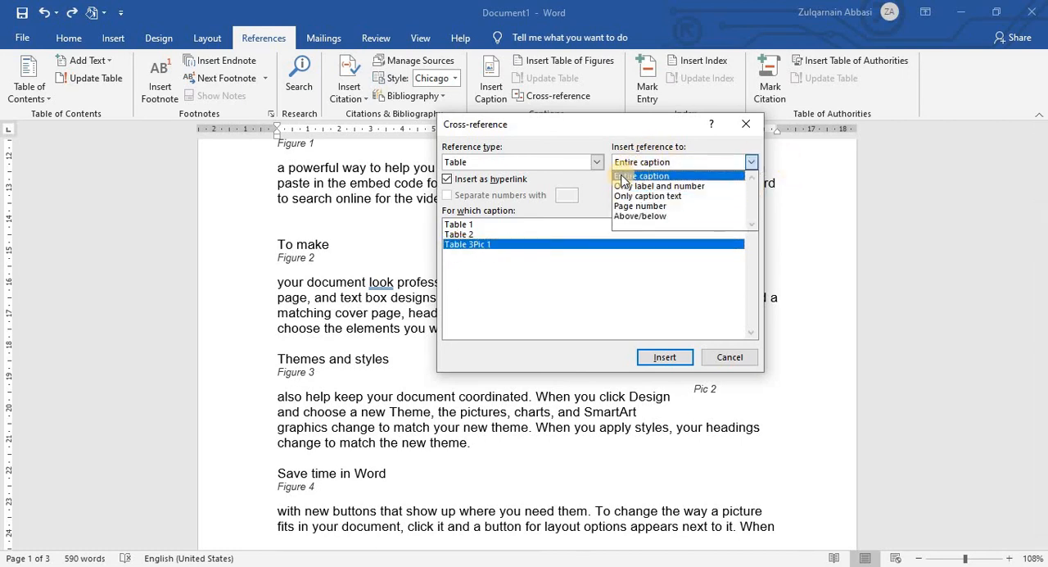
click(647, 176)
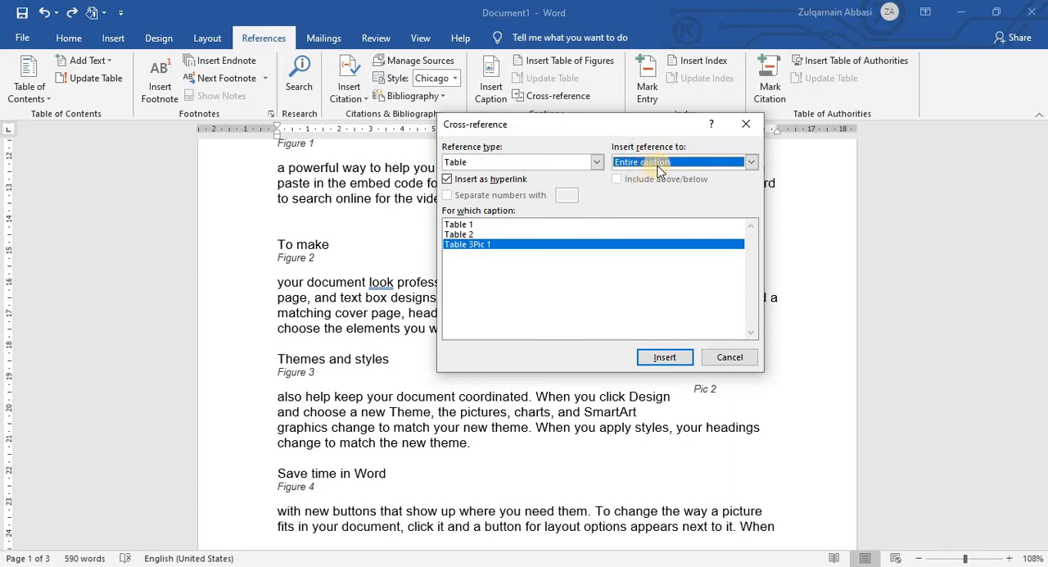
click(670, 357)
click(665, 357)
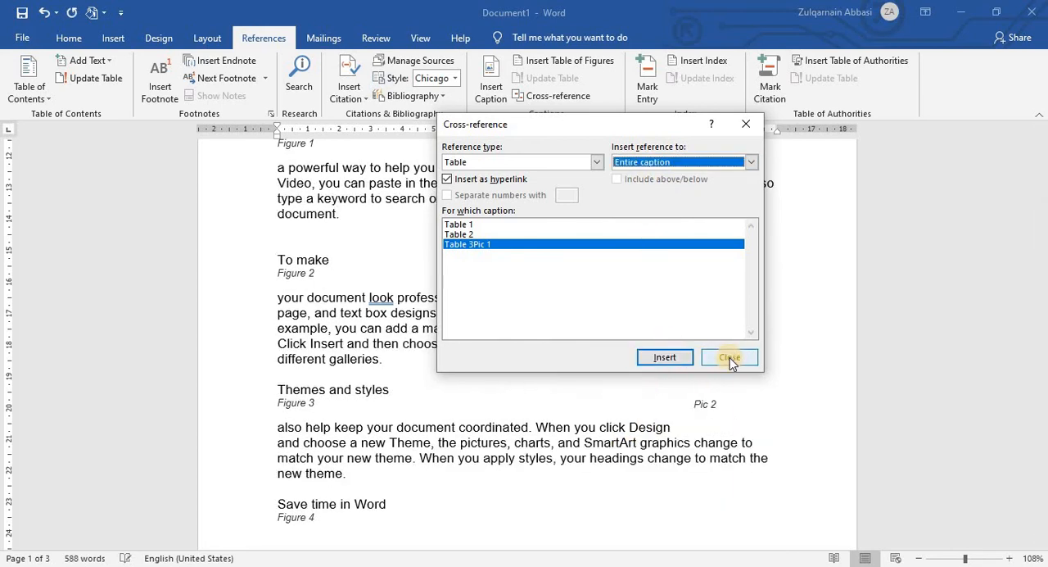
click(729, 357)
Step: Follow the Table 3Pic 1 cross-reference link in the Video provides paragraph to the seven-column table's caption
scroll(555, 279, up, 3)
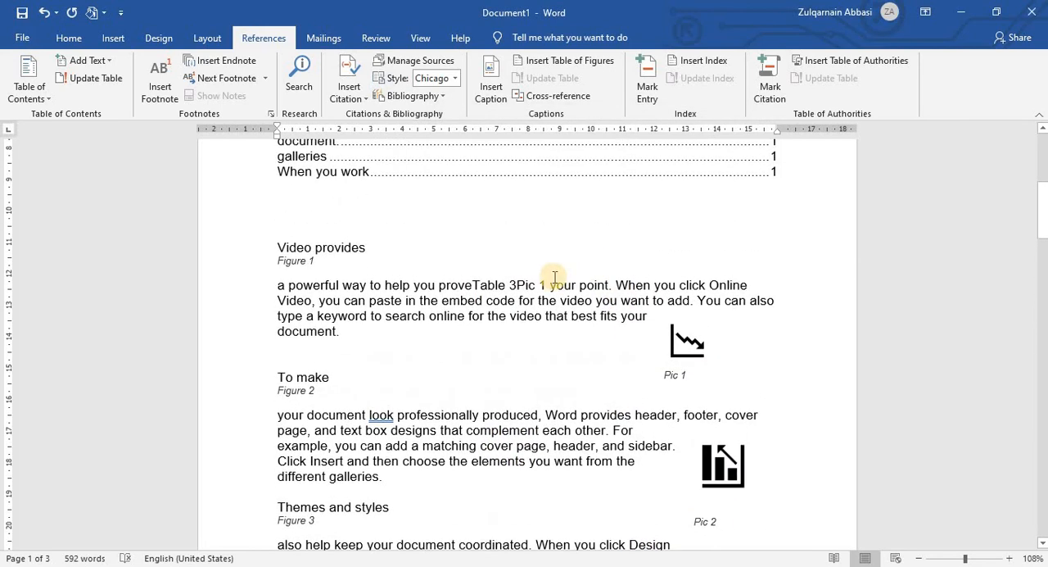
click(494, 286)
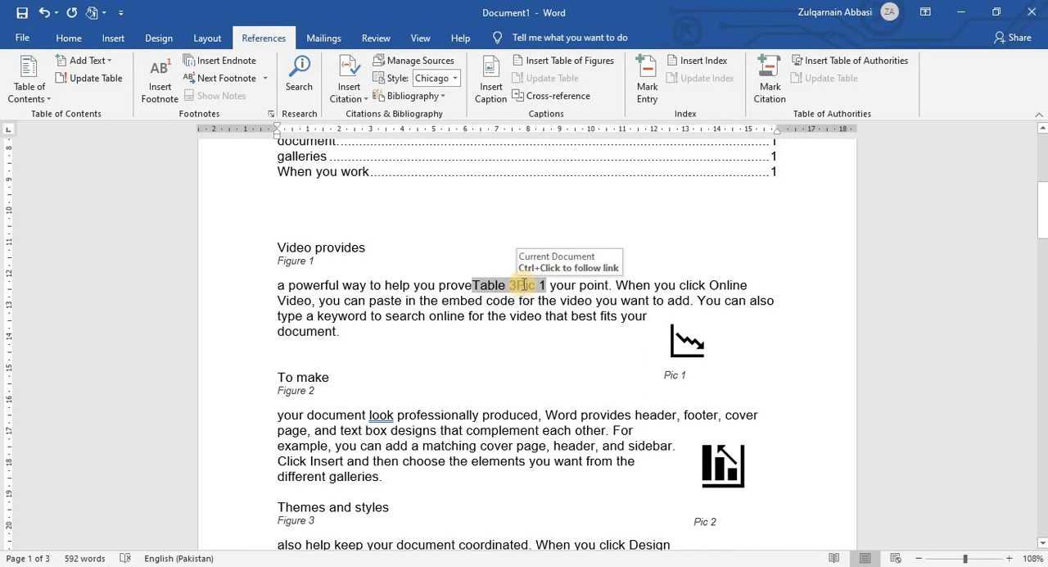
key(ctrl)
key(ctrl)
key(ctrl)
key(ctrl)
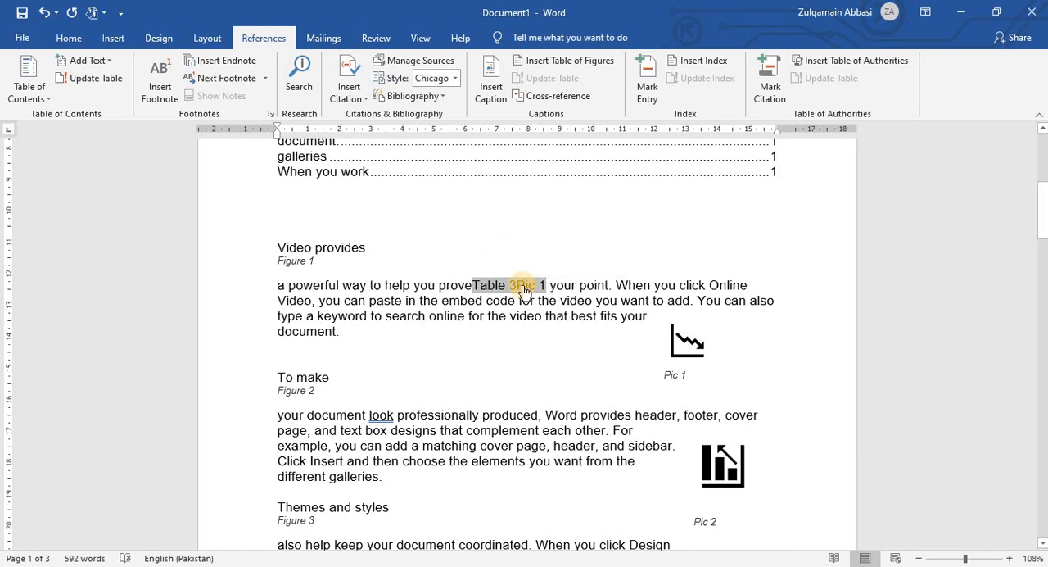
ctrl+click(524, 291)
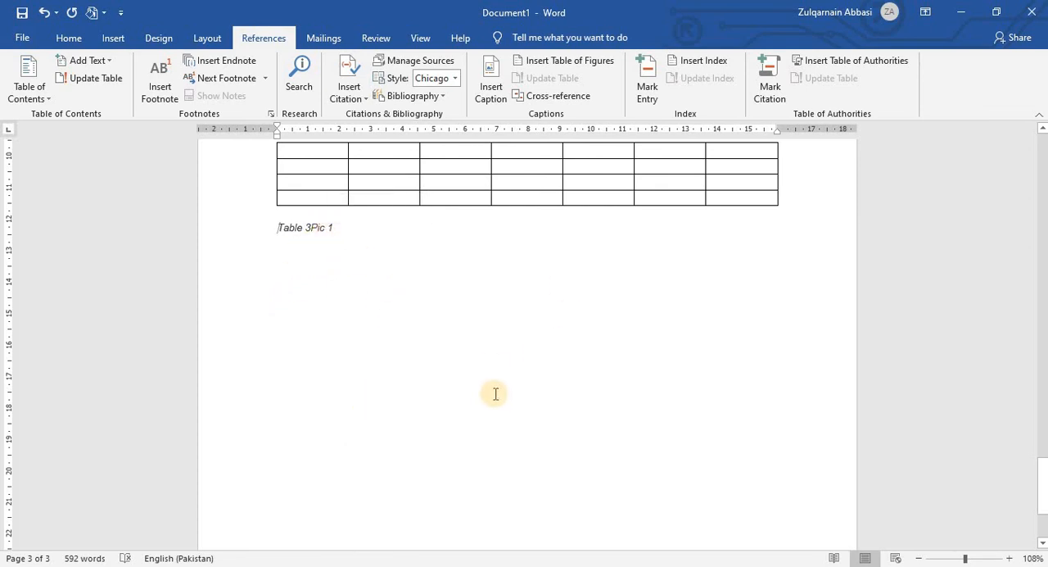
Step: Go back through the captioned tables and icons to the list of figures at the start of the document
scroll(495, 393, up, 5)
scroll(499, 367, up, 4)
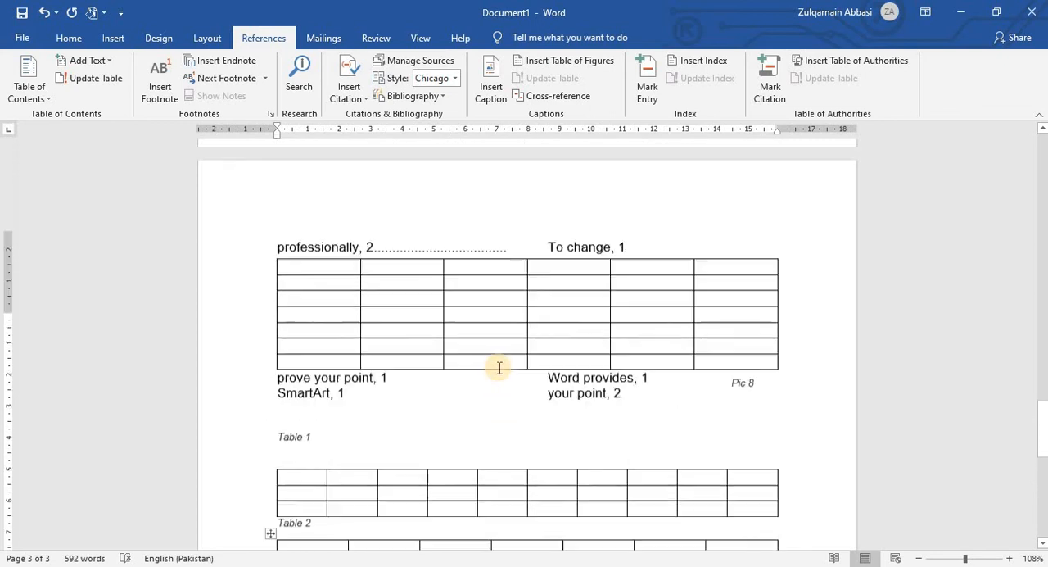
scroll(498, 367, up, 10)
click(426, 200)
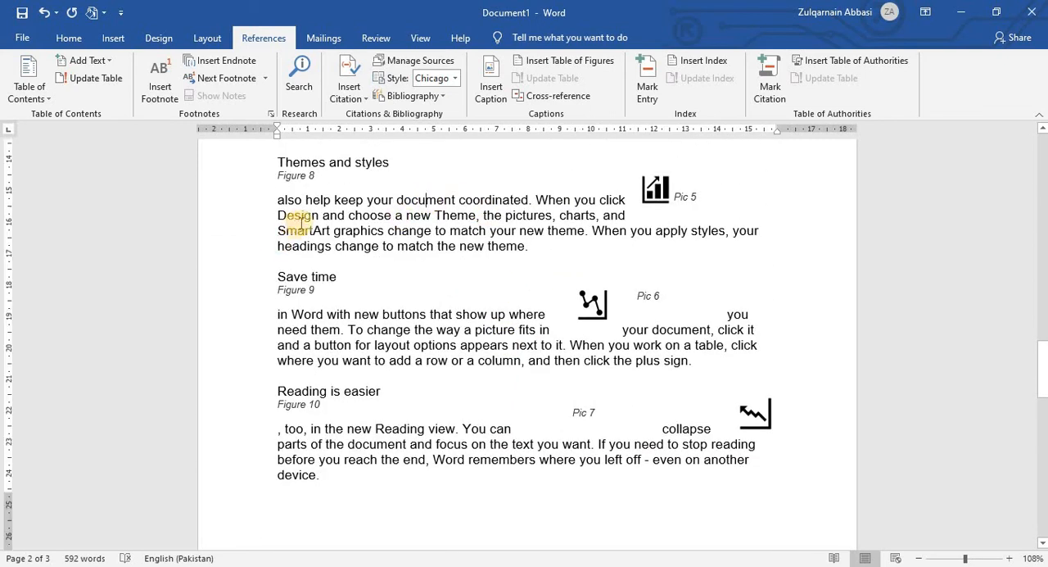
click(307, 228)
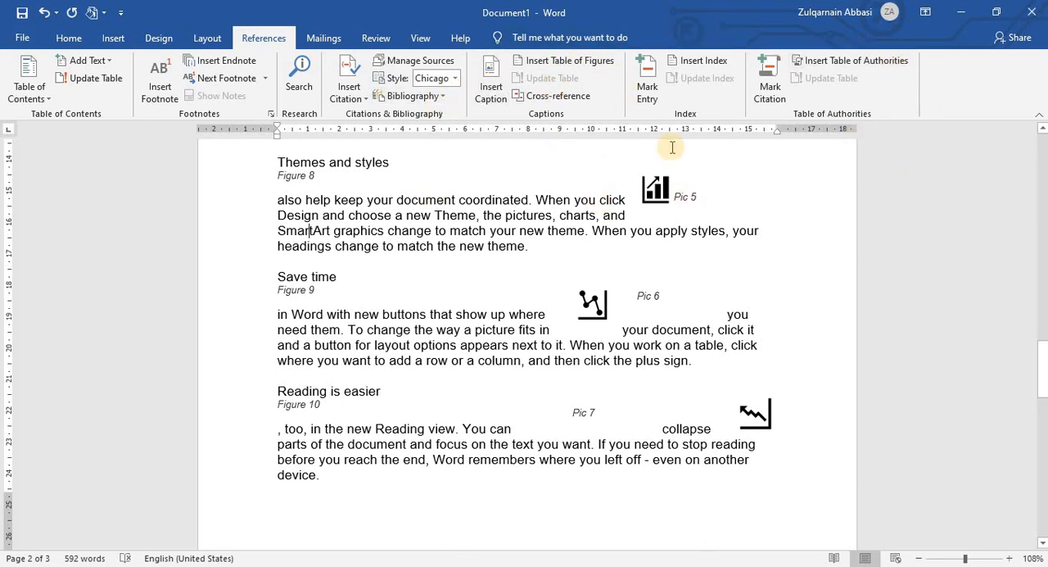
scroll(672, 148, up, 4)
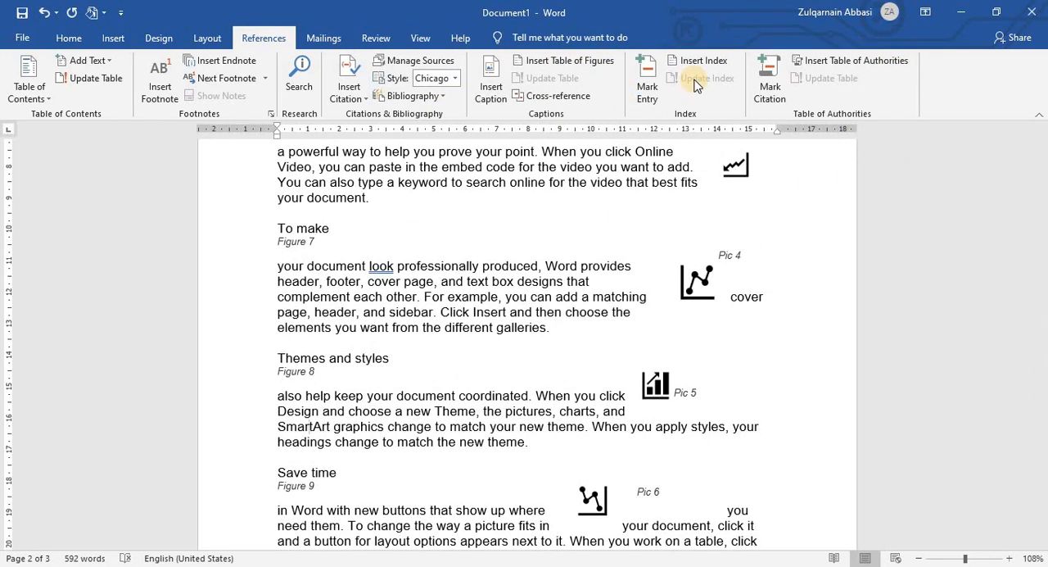
key(ctrl+Home)
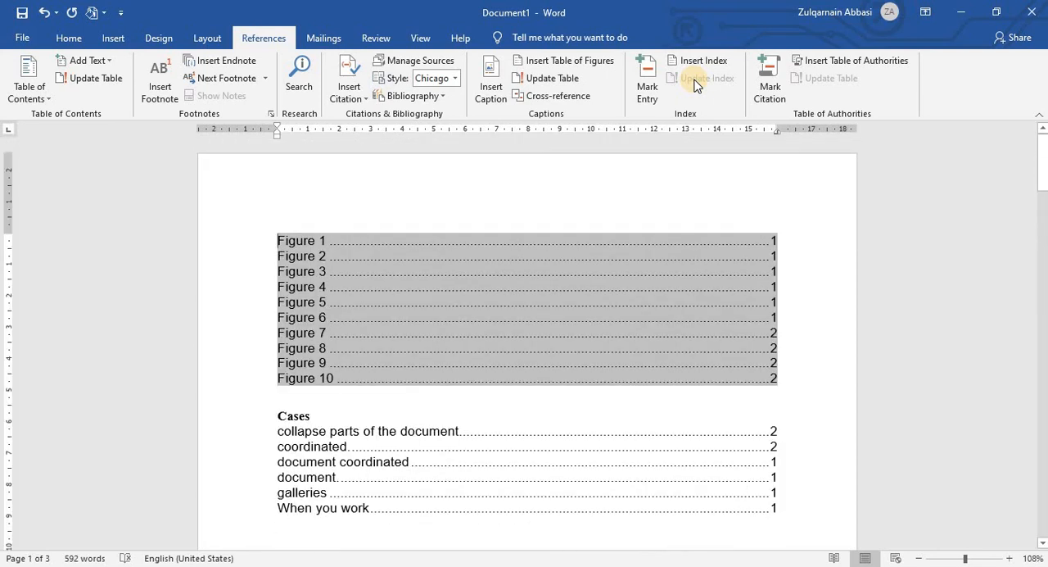